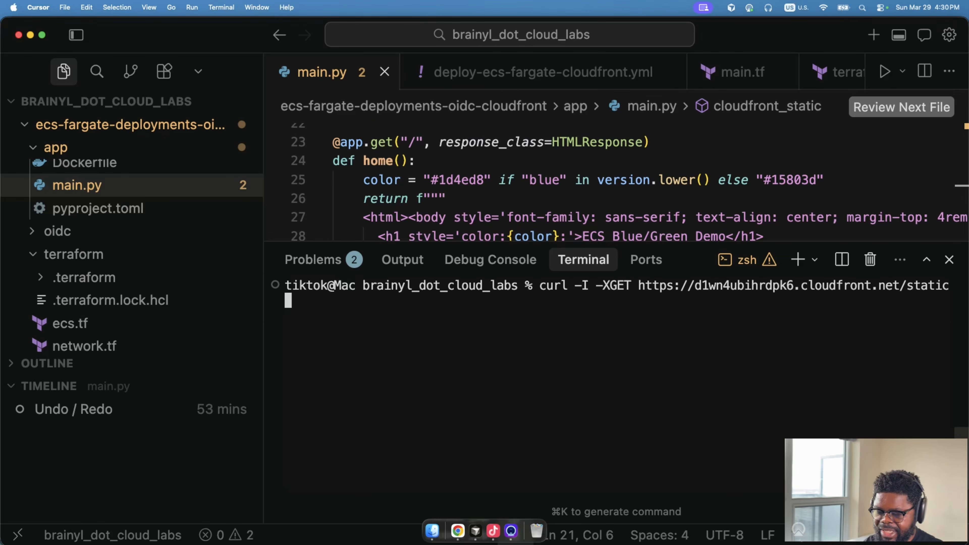
Step: Run the curl header request against the CloudFront /static URL and highlight the x-cache value in the response
key(Return)
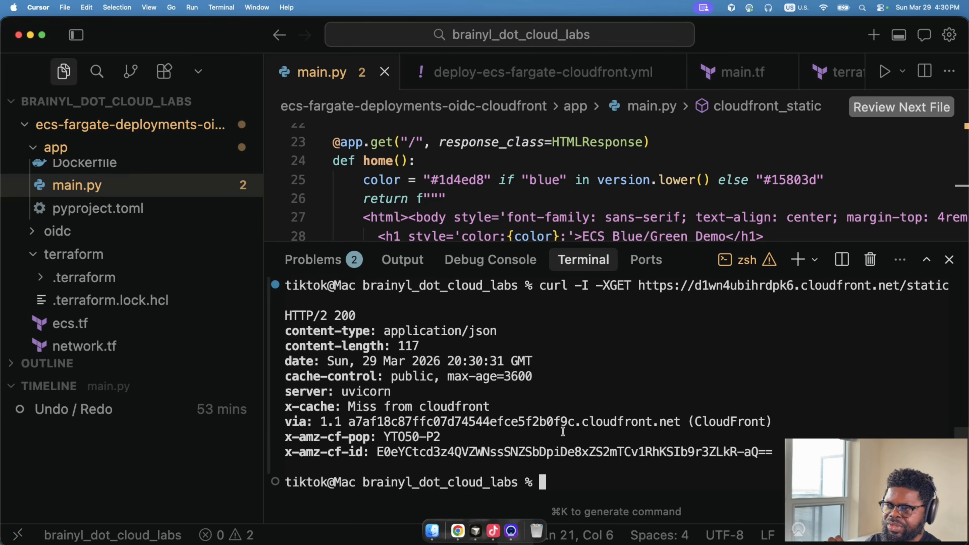
drag(343, 407, 499, 408)
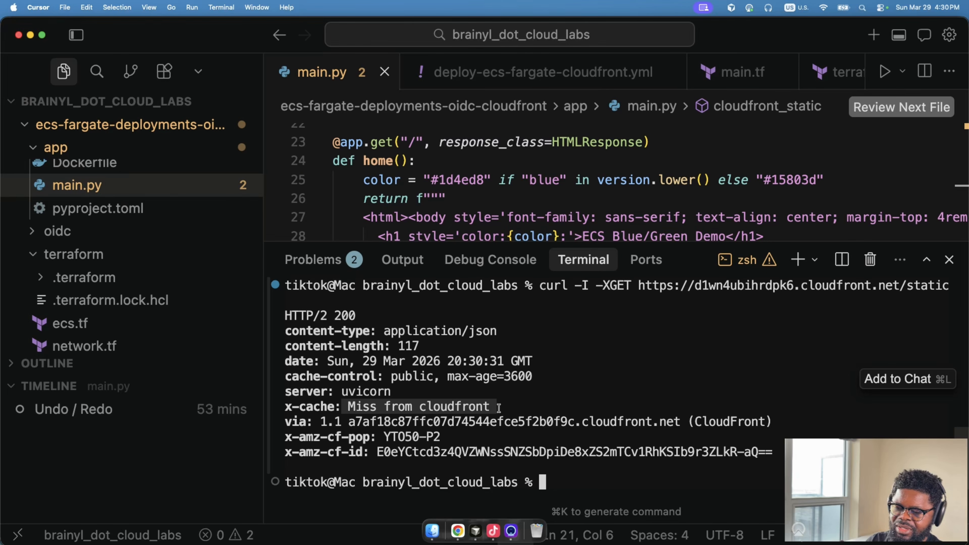
Step: Switch to Chrome, refresh the app-ecs-app-service logs and highlight the GET /static entry
click(460, 532)
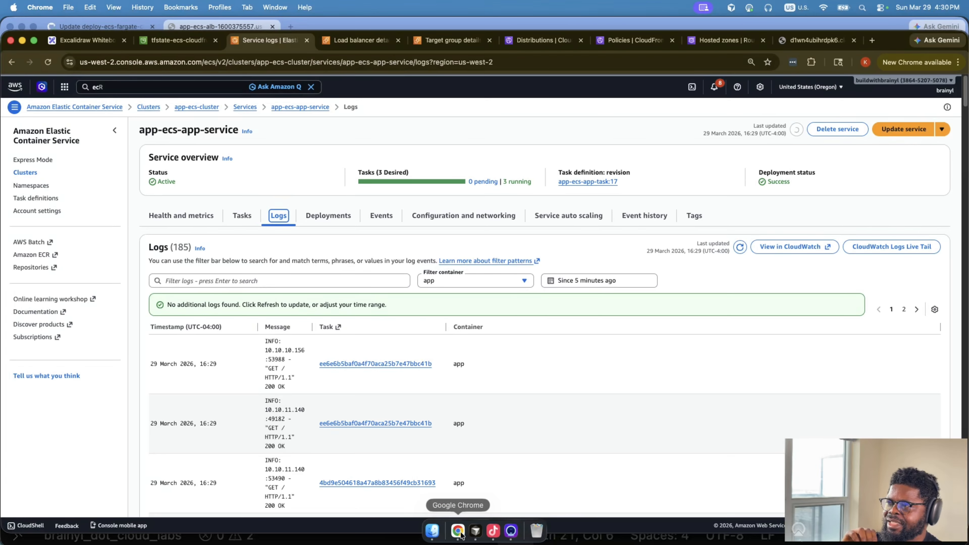
click(741, 247)
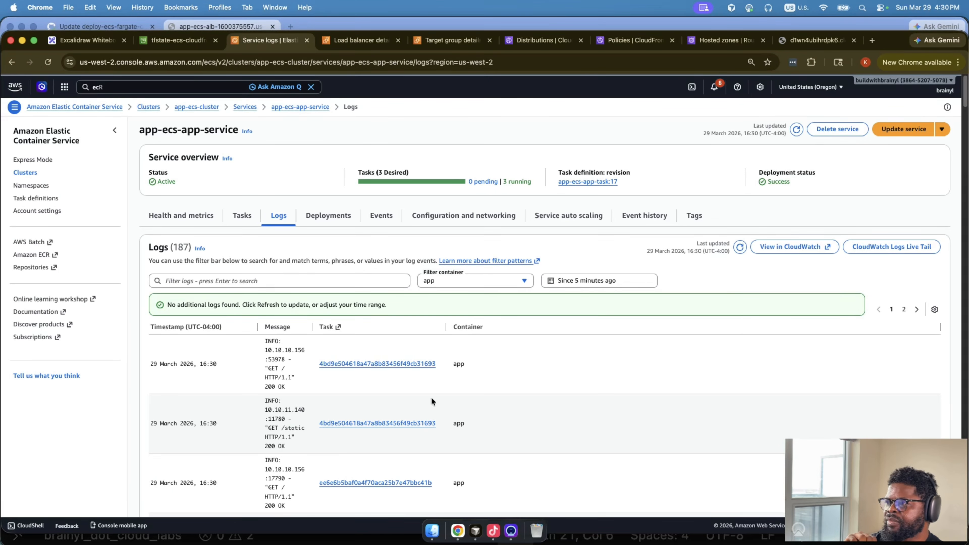
drag(261, 399, 301, 449)
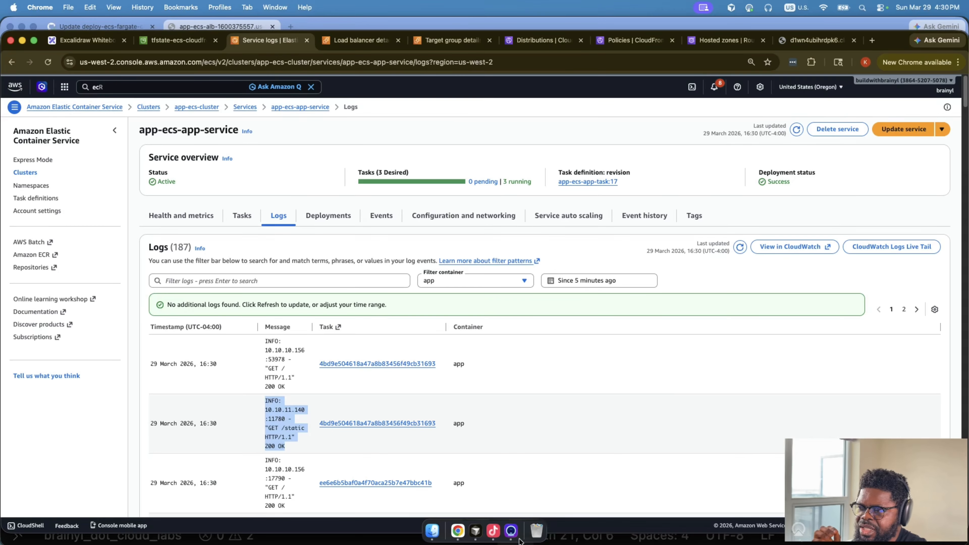
Step: Switch to Cursor, repeat the CloudFront /static header request and highlight the new response's x-cache value
click(477, 533)
key(Up)
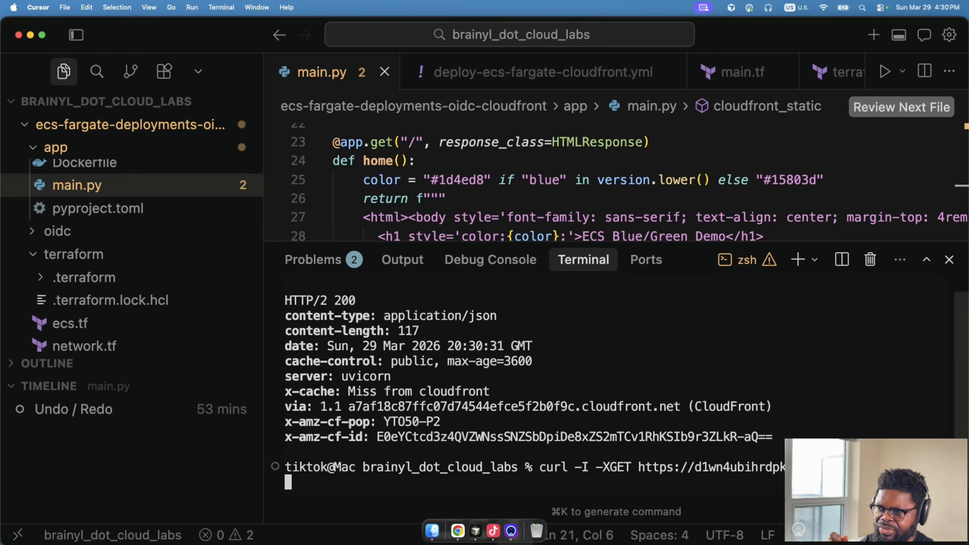
key(Return)
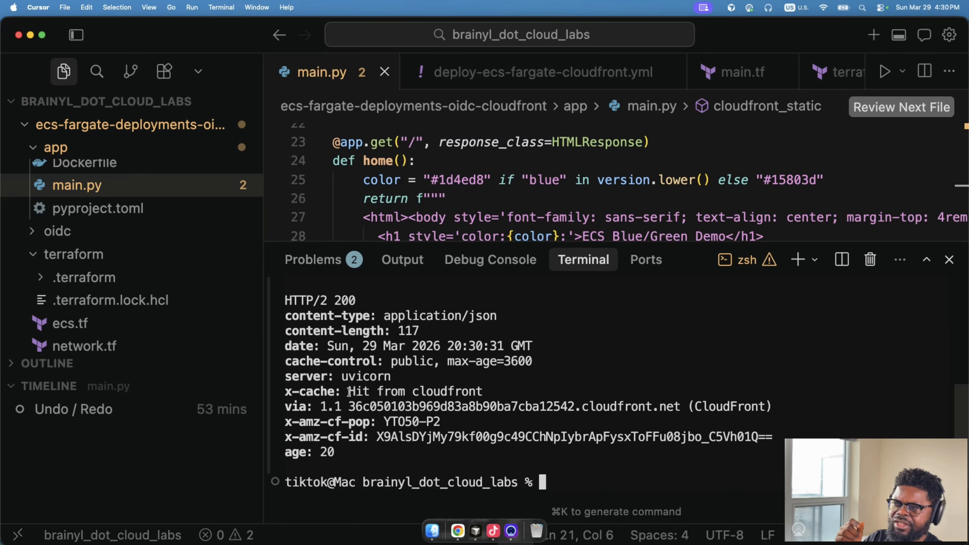
drag(348, 391, 487, 392)
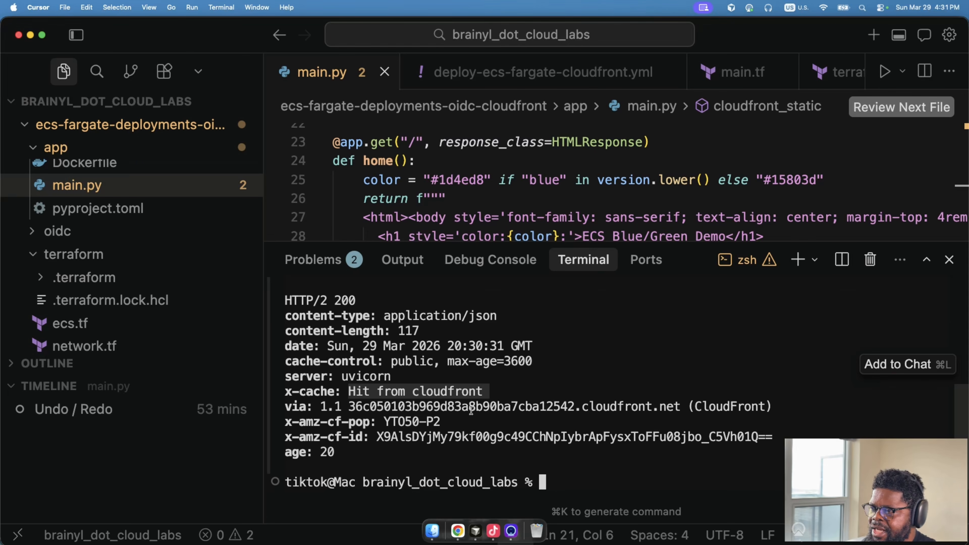
Step: Switch to Chrome, refresh the service logs again and scan the newest entries for another /static request
click(458, 529)
click(740, 247)
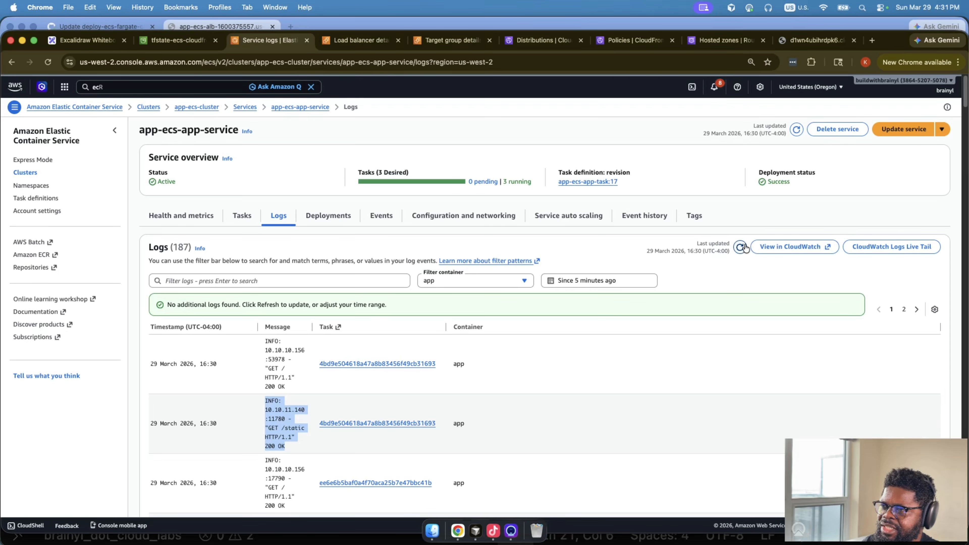
scroll(291, 370, down, 5)
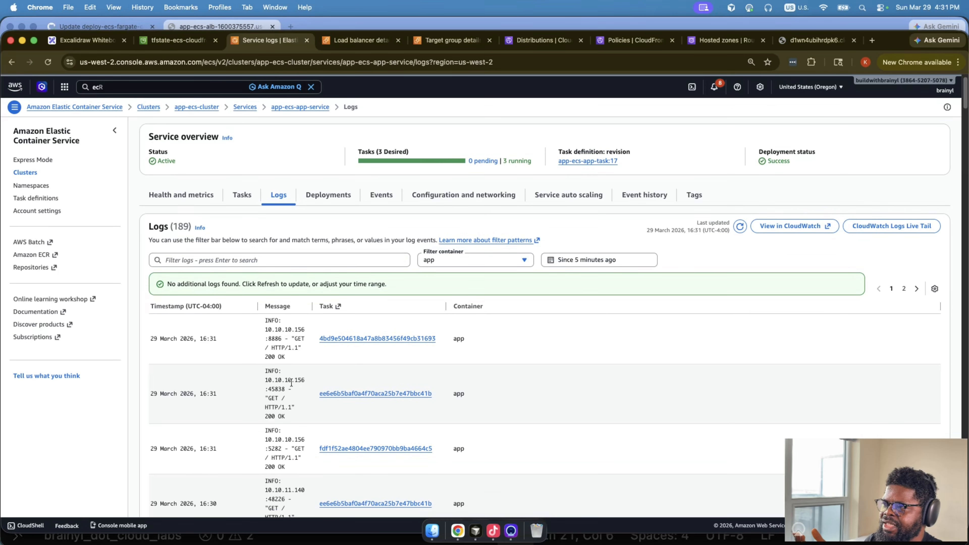
scroll(312, 362, up, 5)
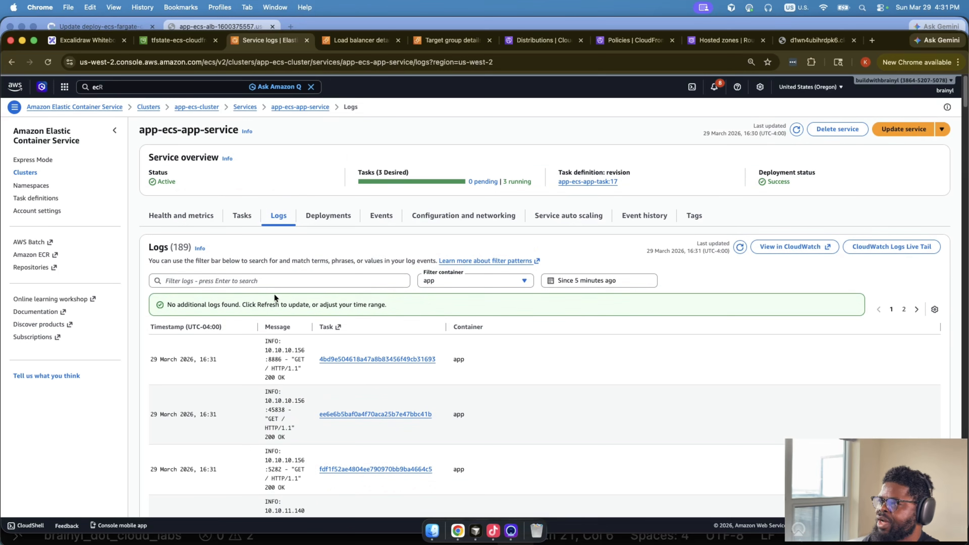
Step: Try to filter the service logs by the term /static
click(278, 283)
text(/sta)
text(tuic)
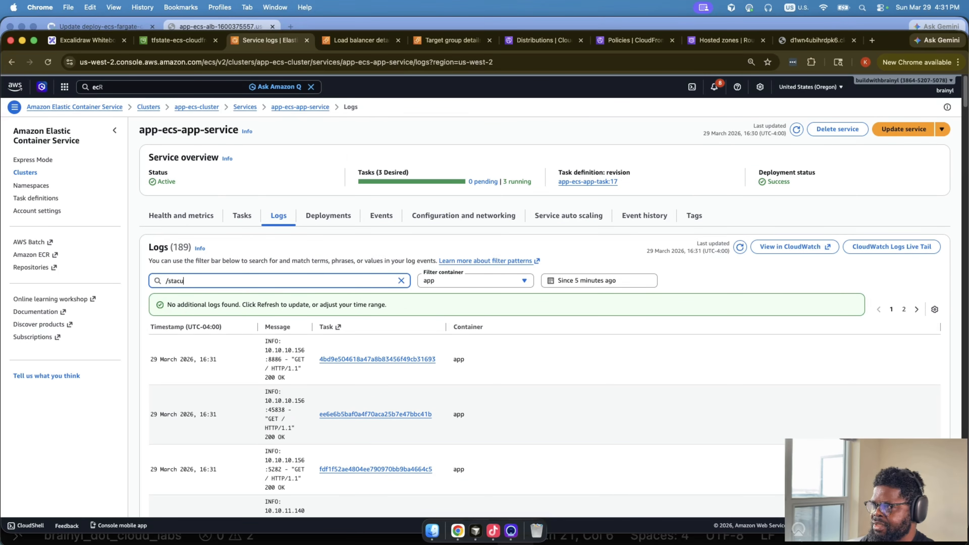
key(BackSpace)
key(BackSpace)
key(BackSpace)
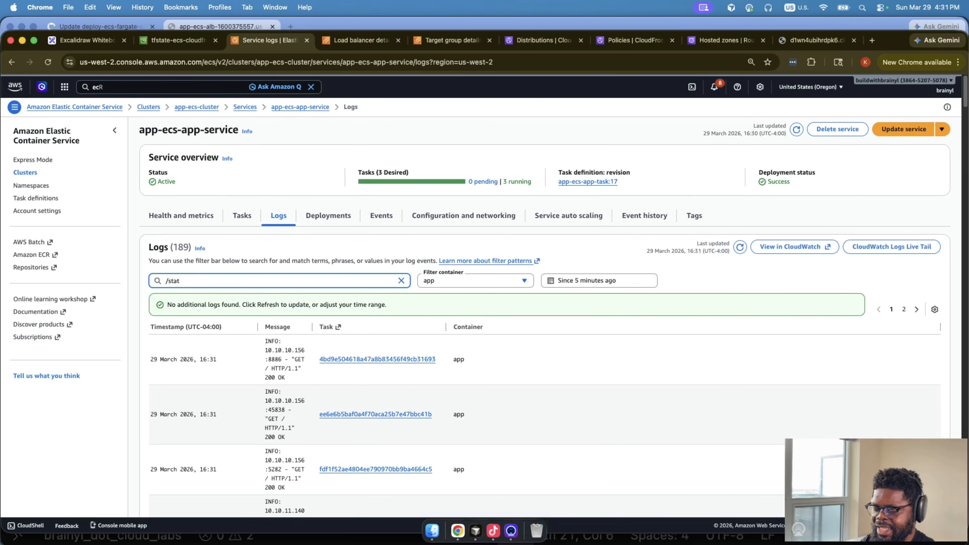
text(iu)
key(Return)
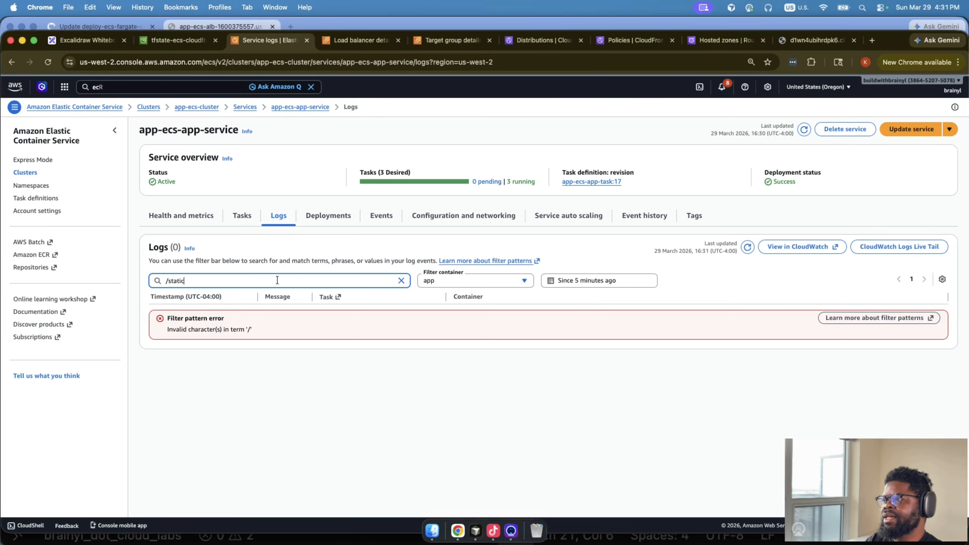
Step: Replace the log filter term with static and apply it to the service logs
drag(207, 281, 157, 279)
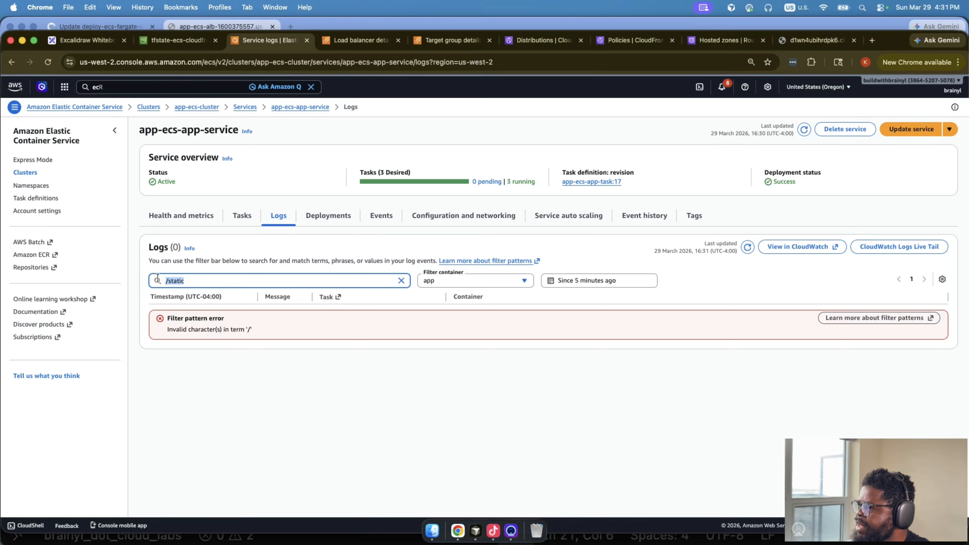
text(static)
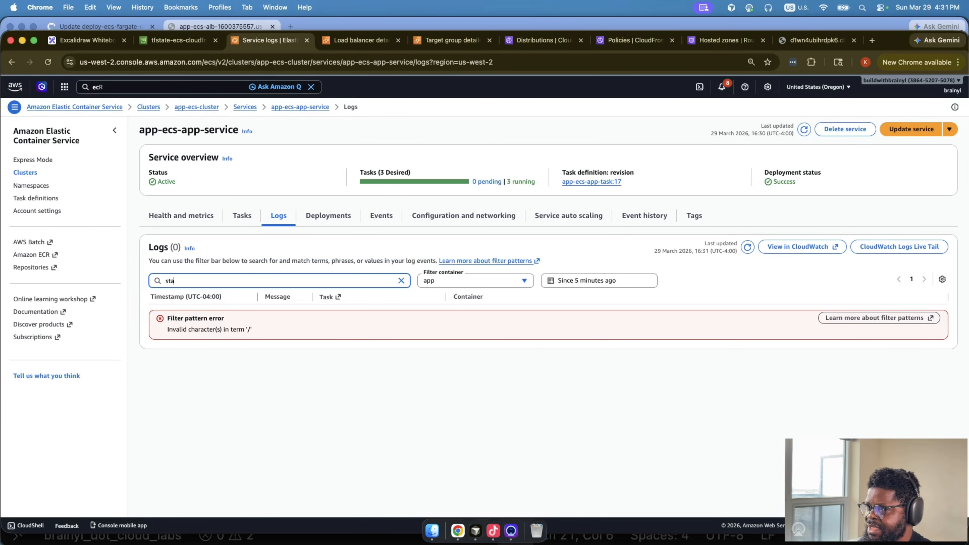
key(BackSpace)
key(BackSpace)
text(ic)
key(Return)
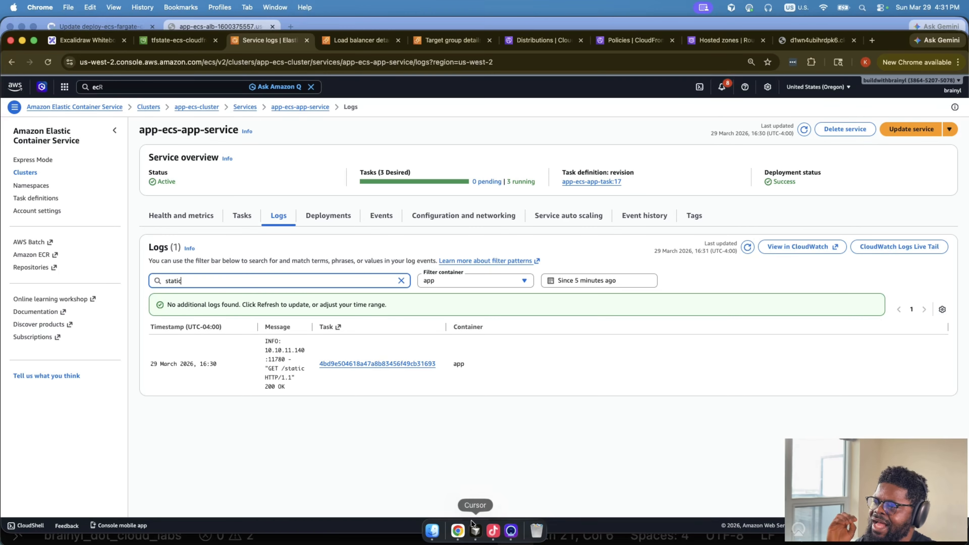
Step: Repeat the CloudFront /static header request twice in Cursor's terminal, and refresh the filtered service logs in Chrome
click(476, 531)
key(Up)
key(Return)
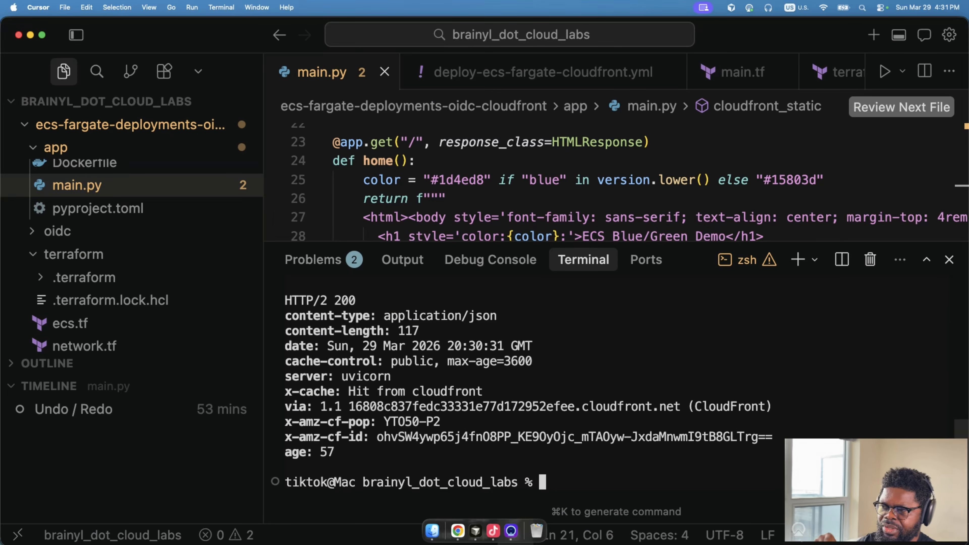
key(Up)
key(Return)
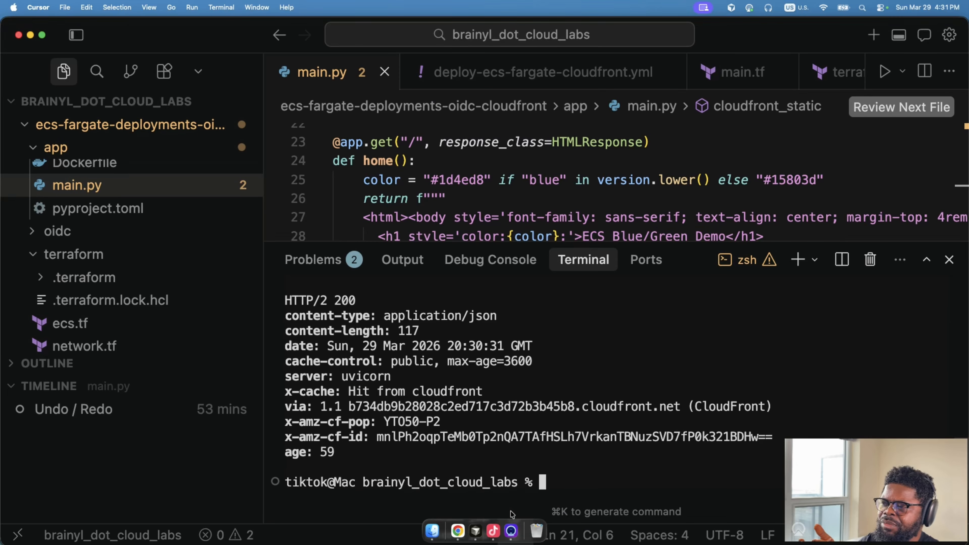
click(458, 529)
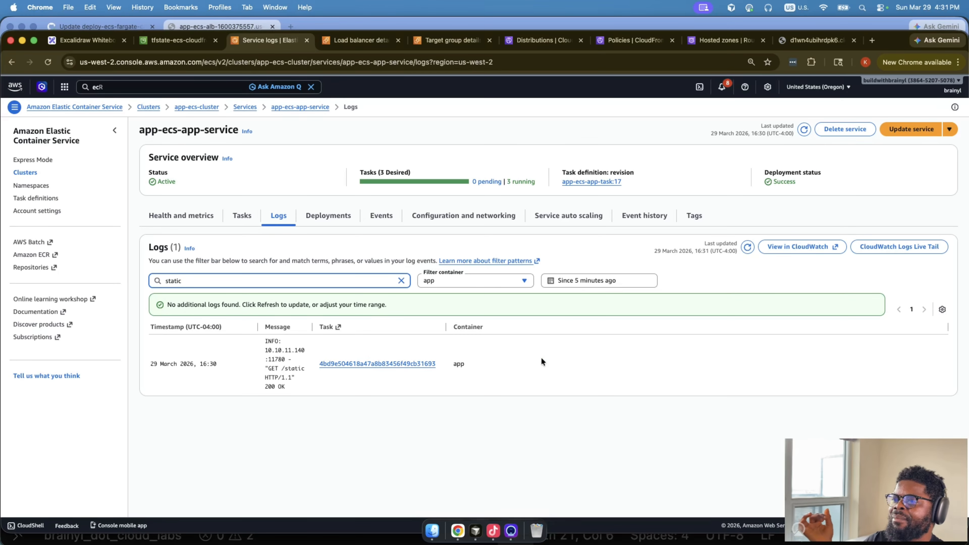
click(747, 247)
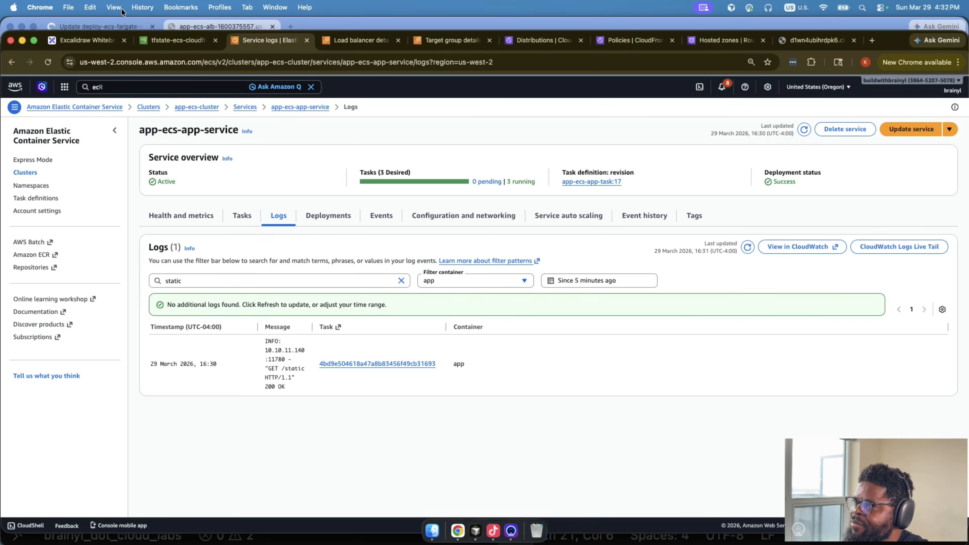
Step: Open the details page of the app-ecs-alb load balancer and copy its DNS name
click(100, 40)
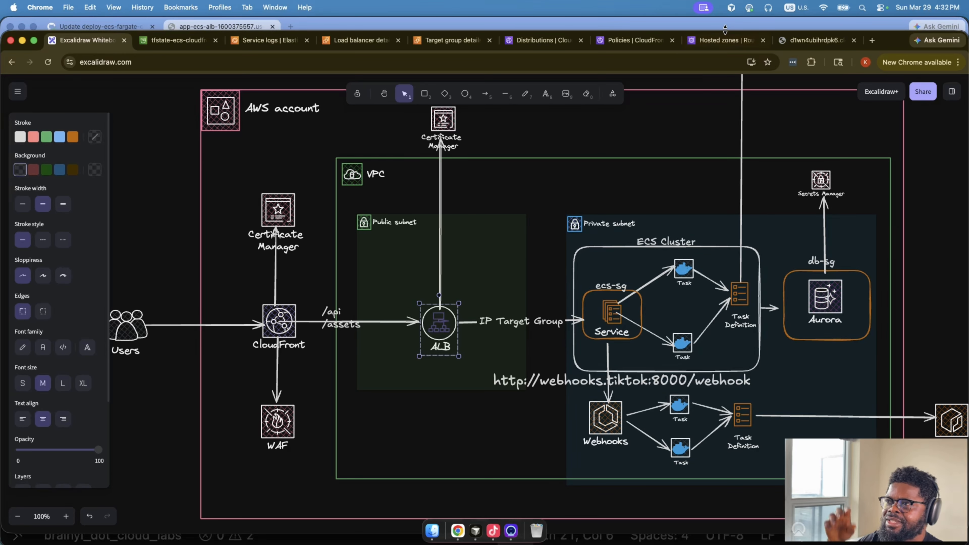
click(724, 38)
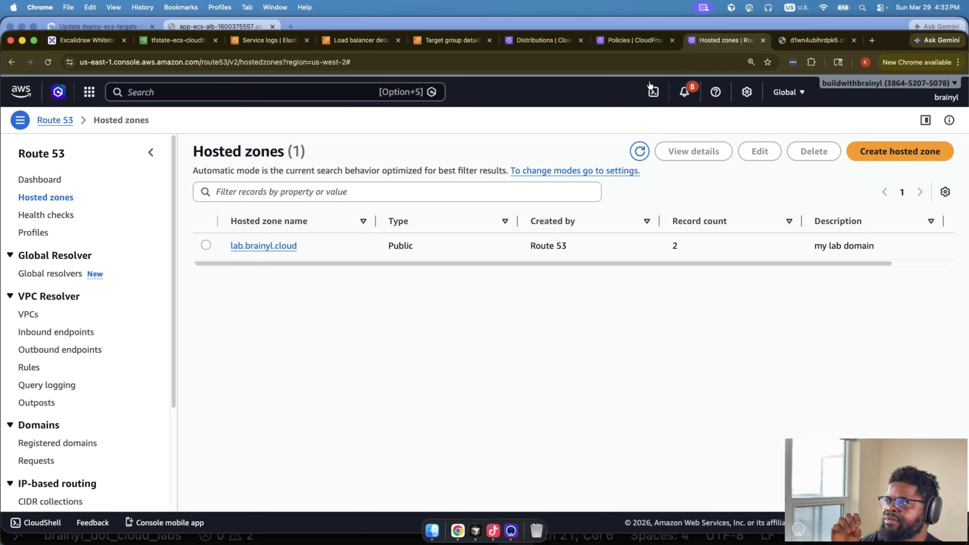
click(789, 41)
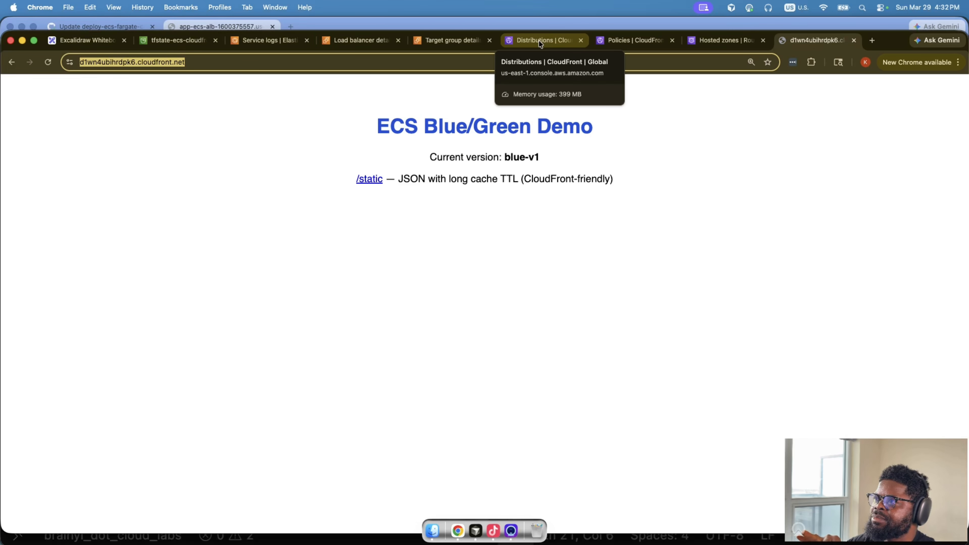
click(360, 41)
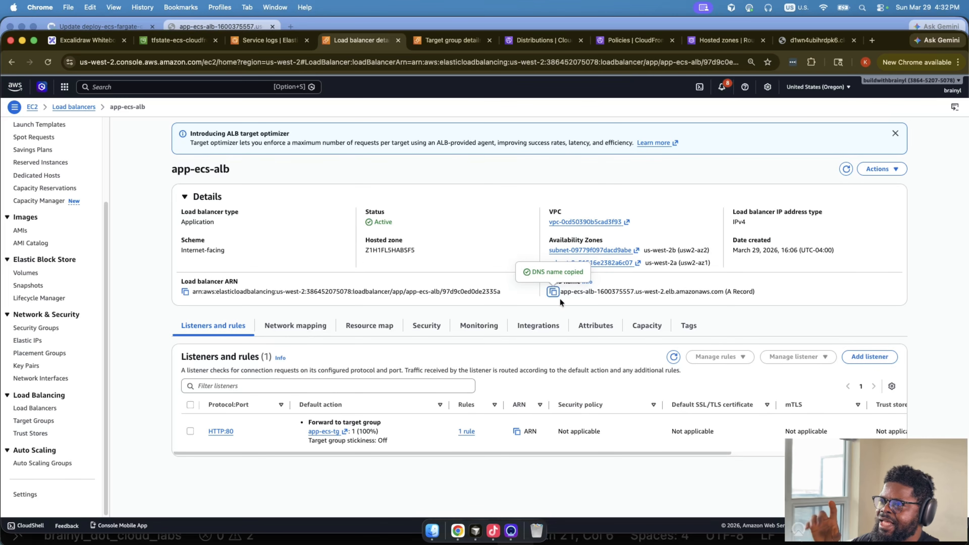
Step: Switch to Cursor and enter curl -I -XGET in the terminal with the copied load balancer DNS name followed by /static
click(475, 531)
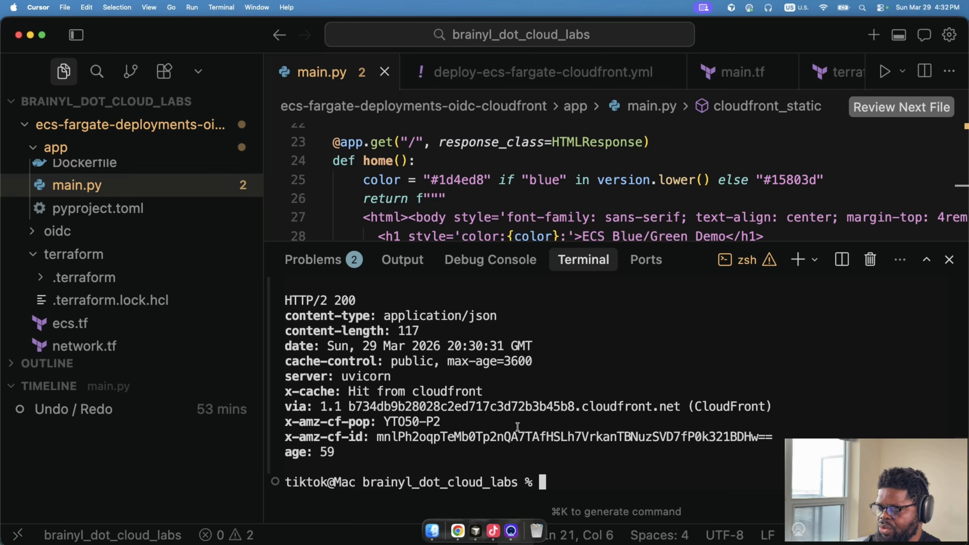
text(cvu)
key(BackSpace)
key(BackSpace)
key(BackSpace)
text(curk)
key(BackSpace)
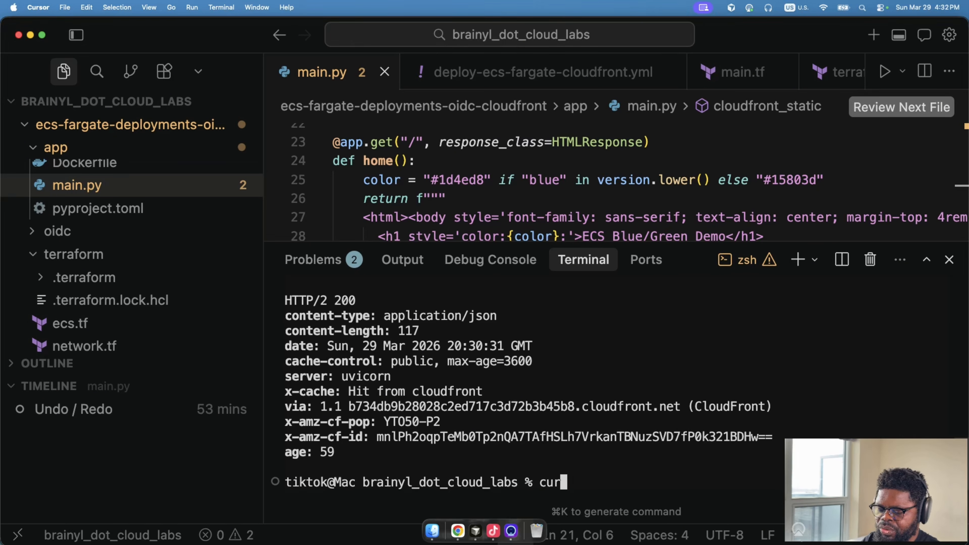
text(l -)
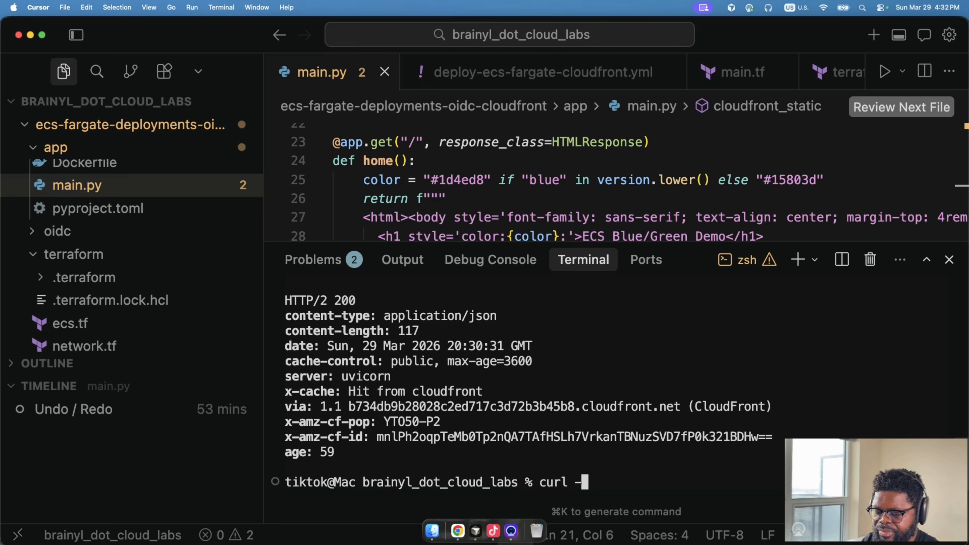
text(I -)
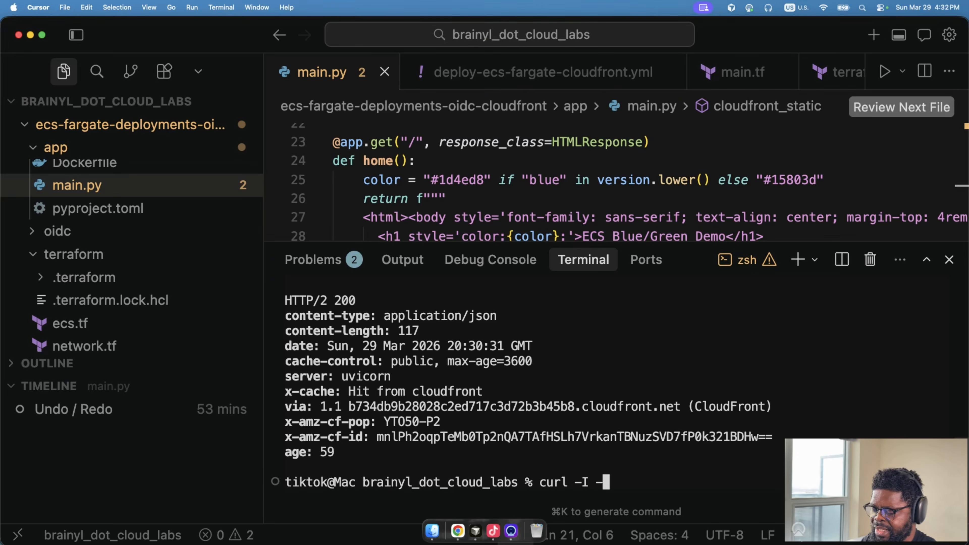
text(XGET)
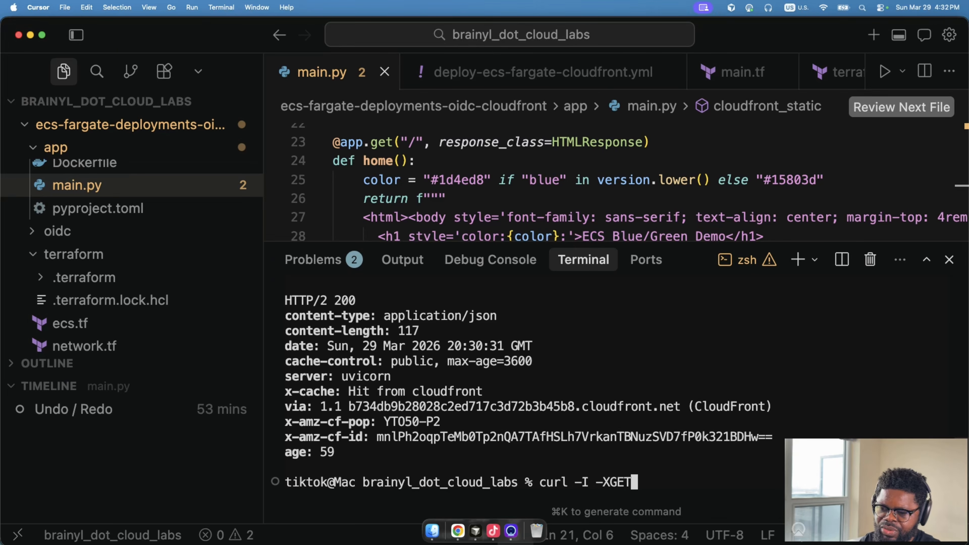
key(super+v)
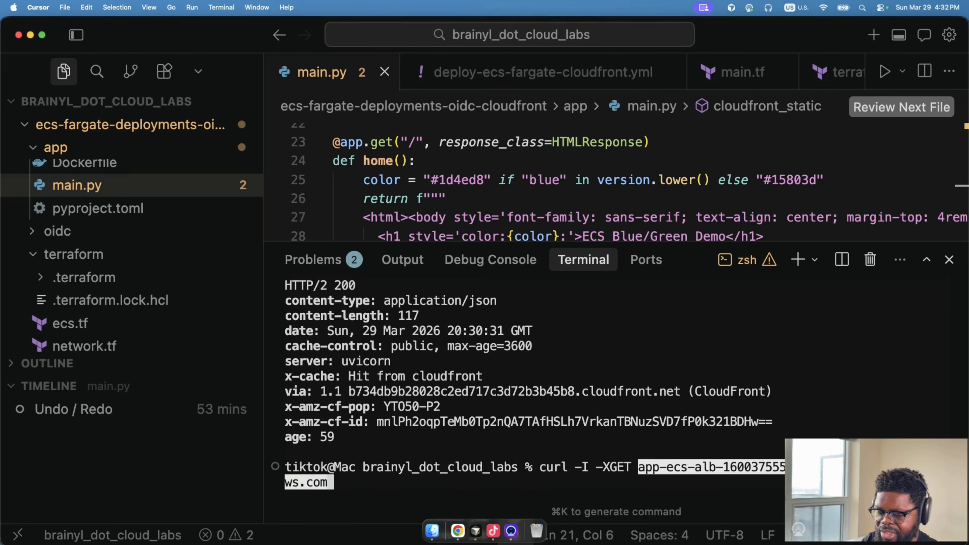
text(/statuc)
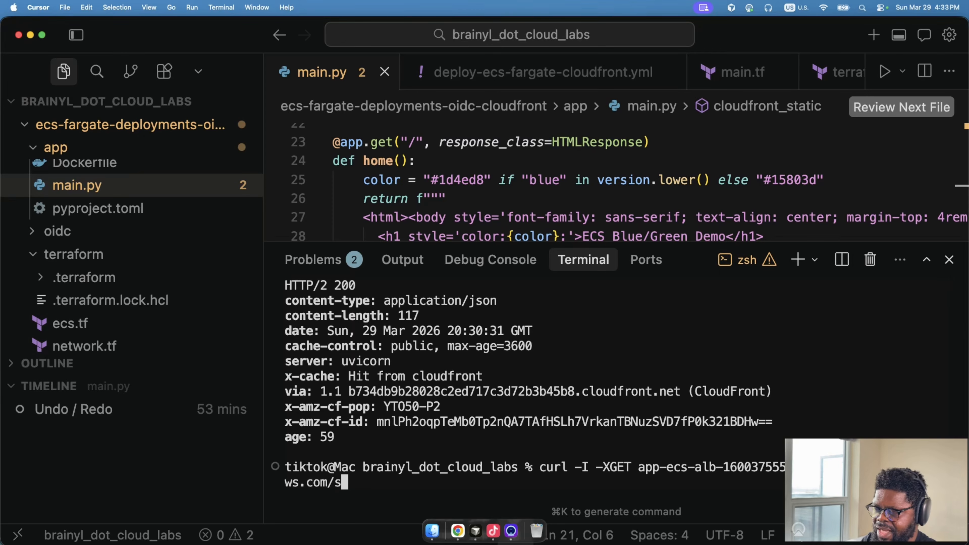
key(BackSpace)
key(BackSpace)
text(ic)
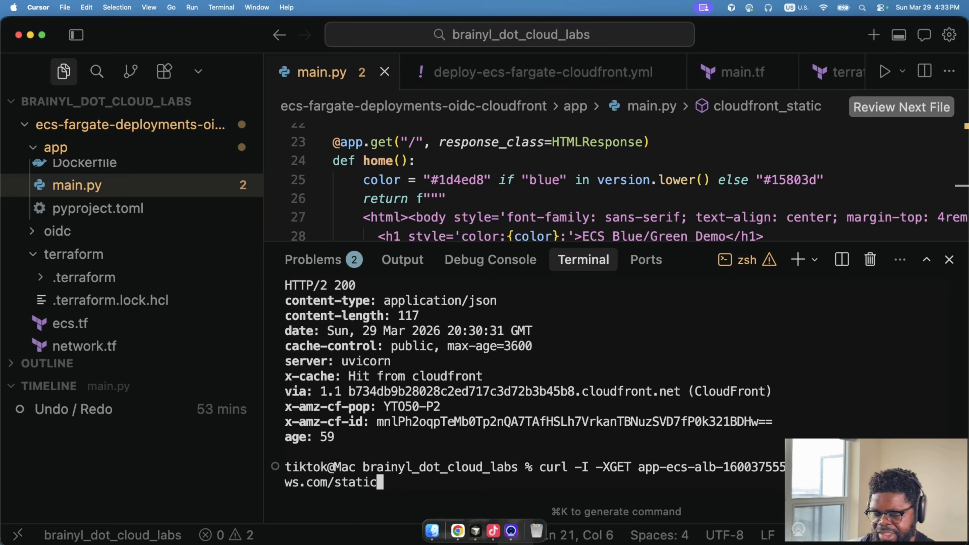
key(Left)
key(Left)
key(Left)
key(Left)
key(Left)
key(Left)
key(Left)
key(Left)
key(Left)
key(Left)
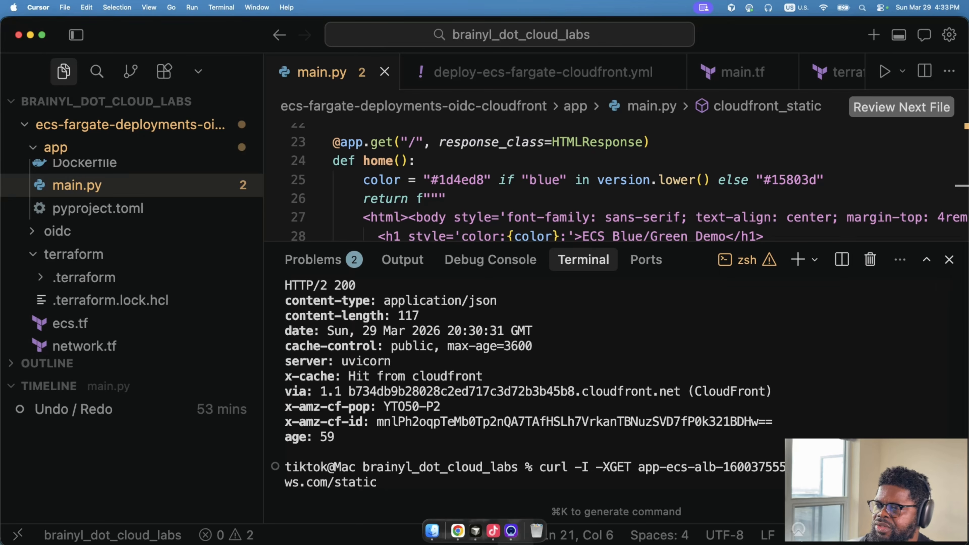
key(Left)
key(Left)
key(Left)
key(Left)
key(Left)
key(Left)
key(Left)
key(Left)
key(Left)
key(Left)
key(Left)
key(Left)
key(Left)
key(Left)
key(Left)
key(Left)
key(Left)
key(Left)
key(Left)
key(Left)
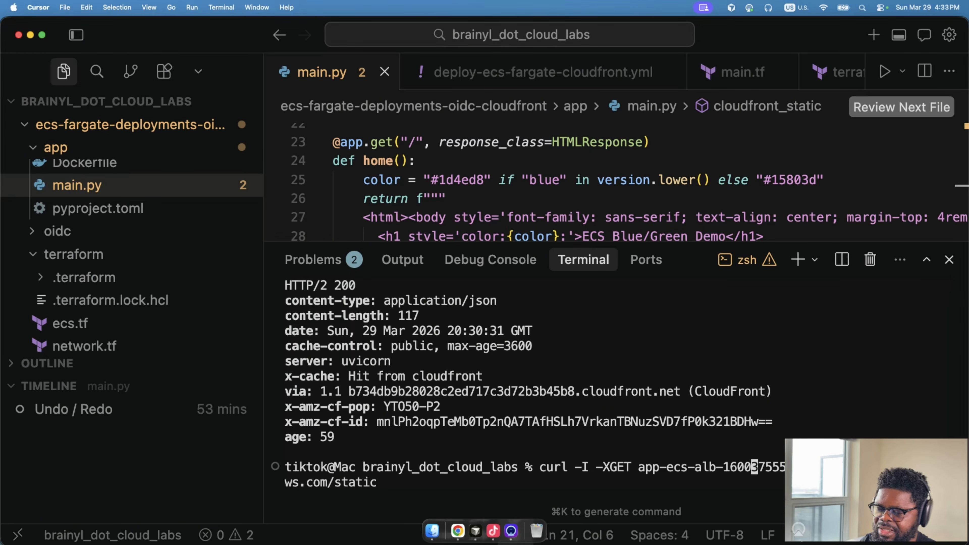
key(Left)
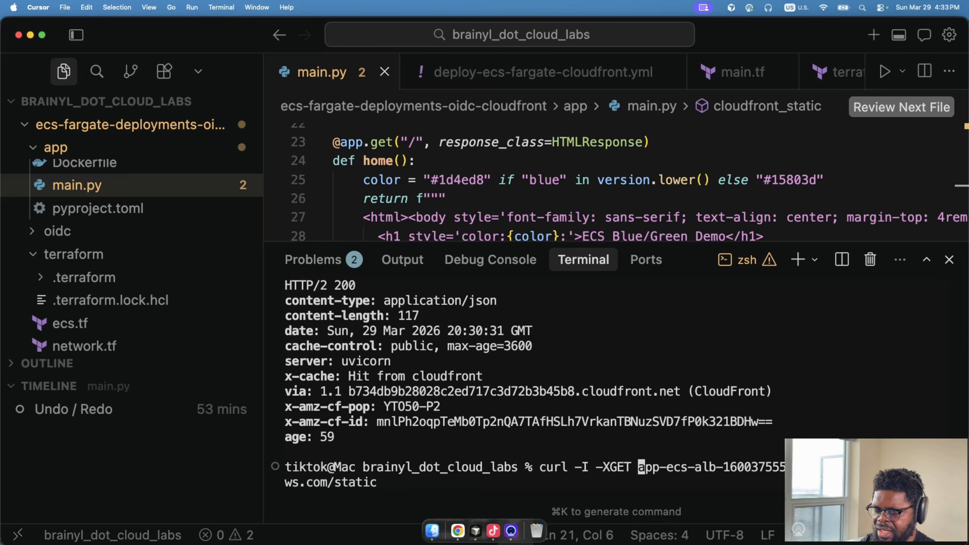
text(http://)
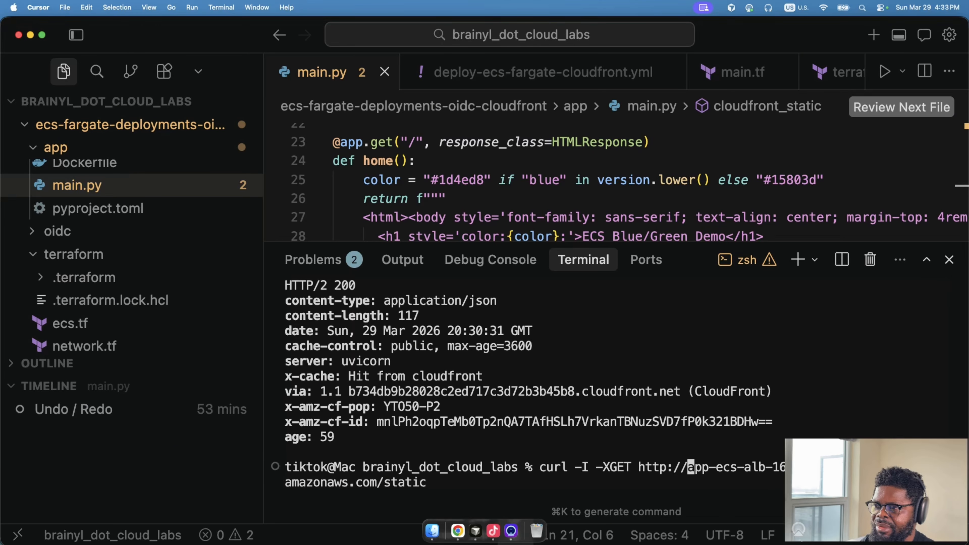
key(Return)
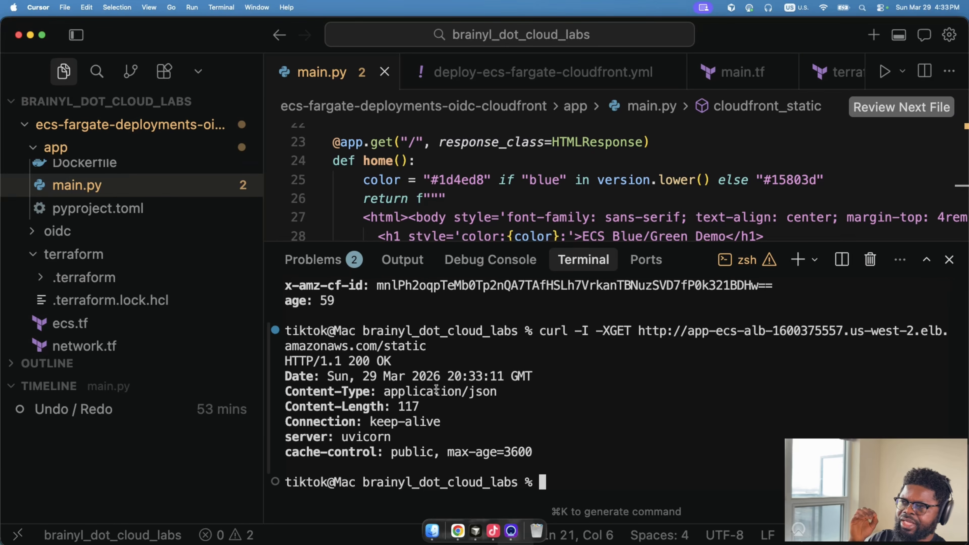
Step: Repeat the load balancer /static header request several more times in the terminal
key(Up)
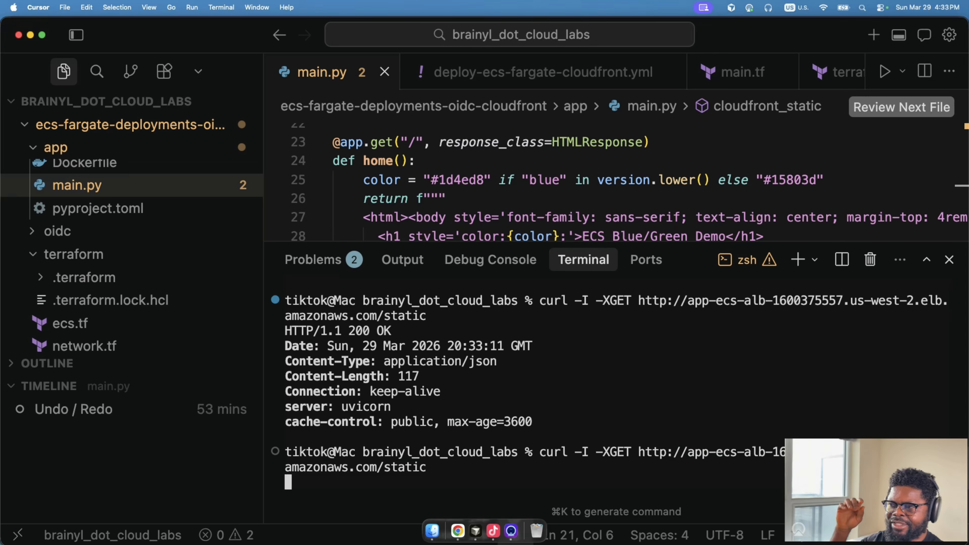
key(Return)
key(Up)
key(Return)
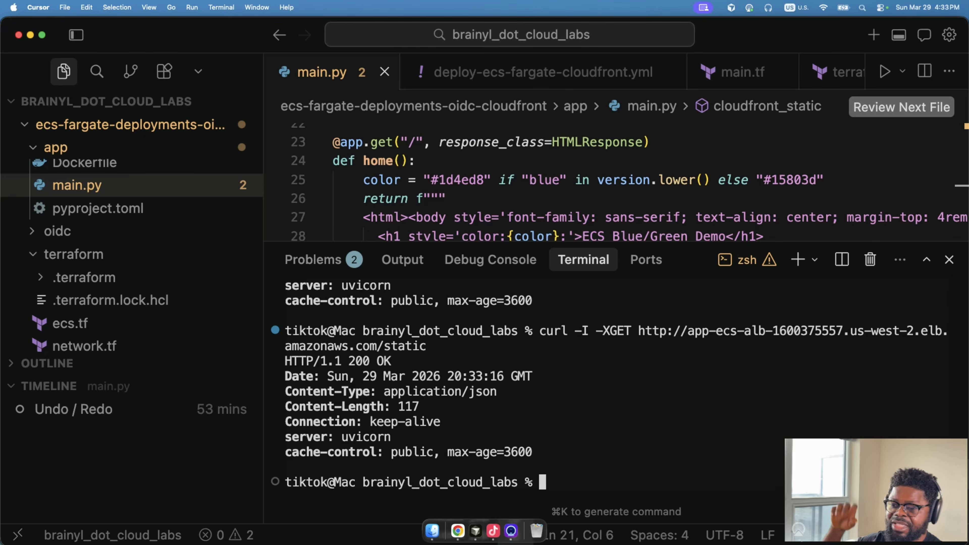
key(Up)
key(Return)
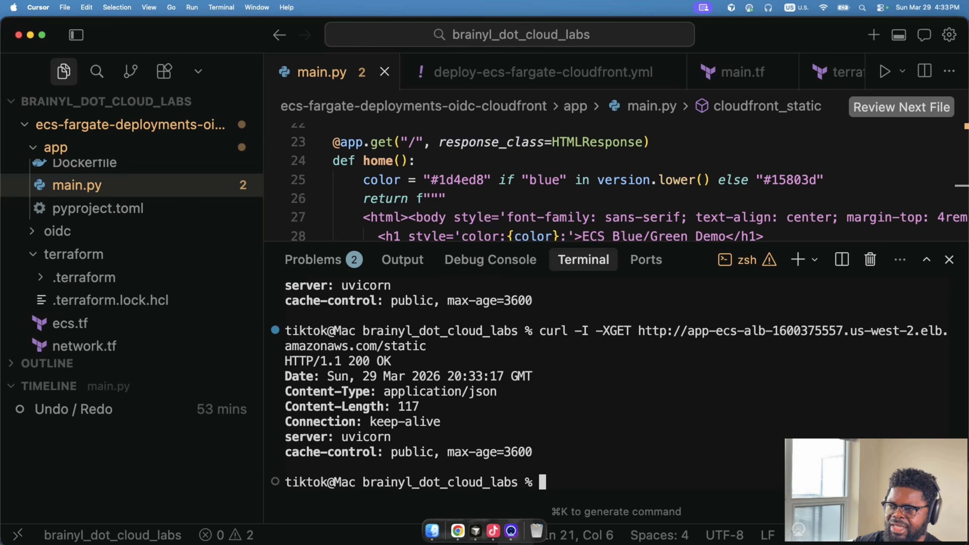
Step: Switch to Chrome, refresh the static-filtered logs of app-ecs-app-service, and review the /static entries
key(super+Tab)
click(266, 42)
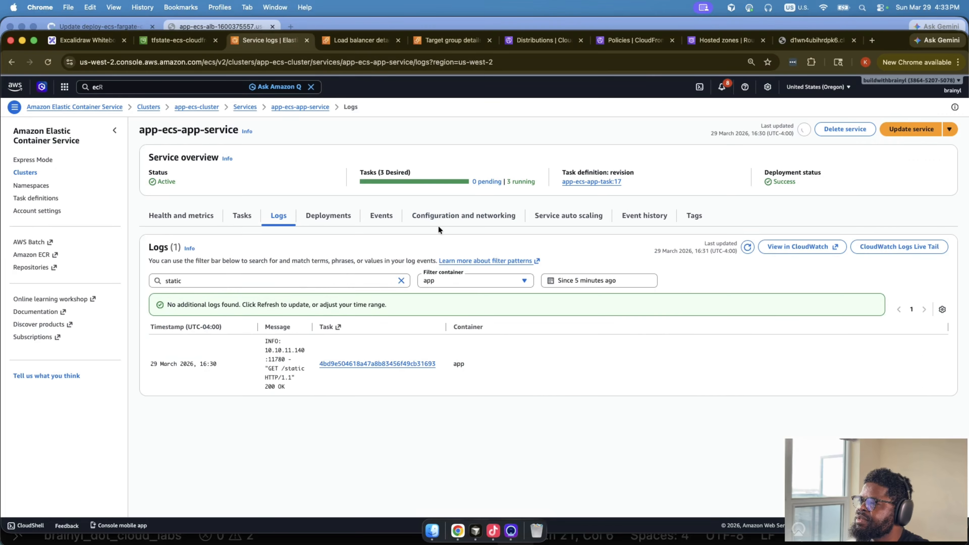
click(747, 249)
scroll(700, 330, down, 3)
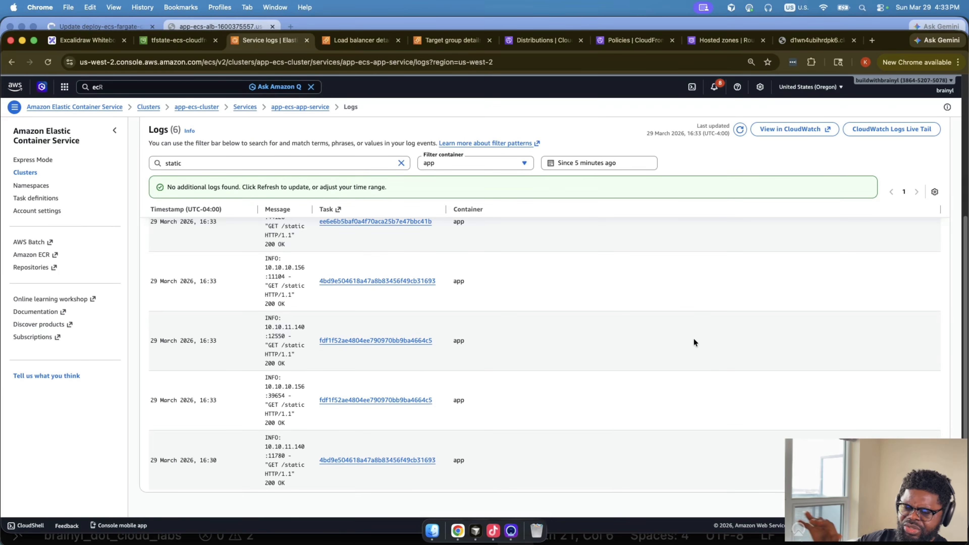
scroll(693, 341, up, 4)
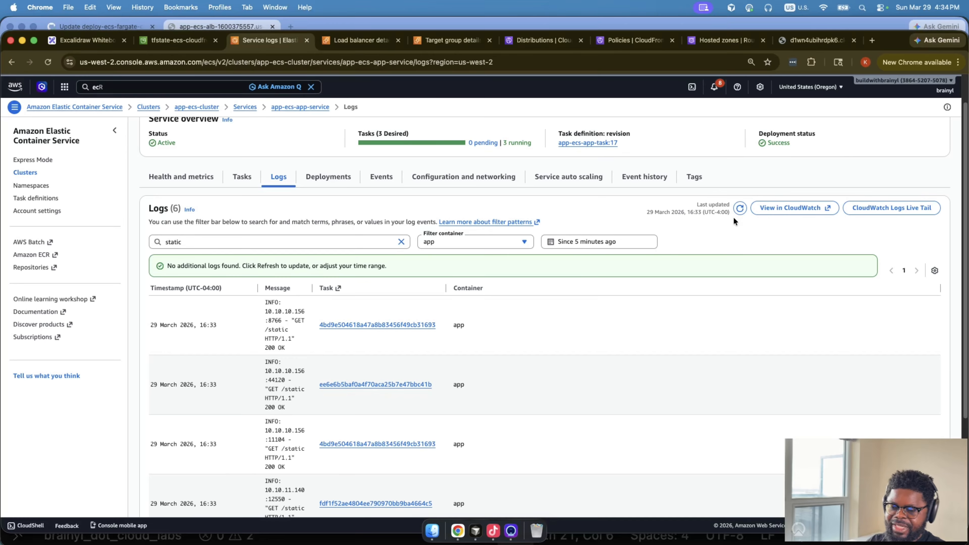
Step: Switch to Cursor and highlight the http scheme in the last load balancer request
click(474, 532)
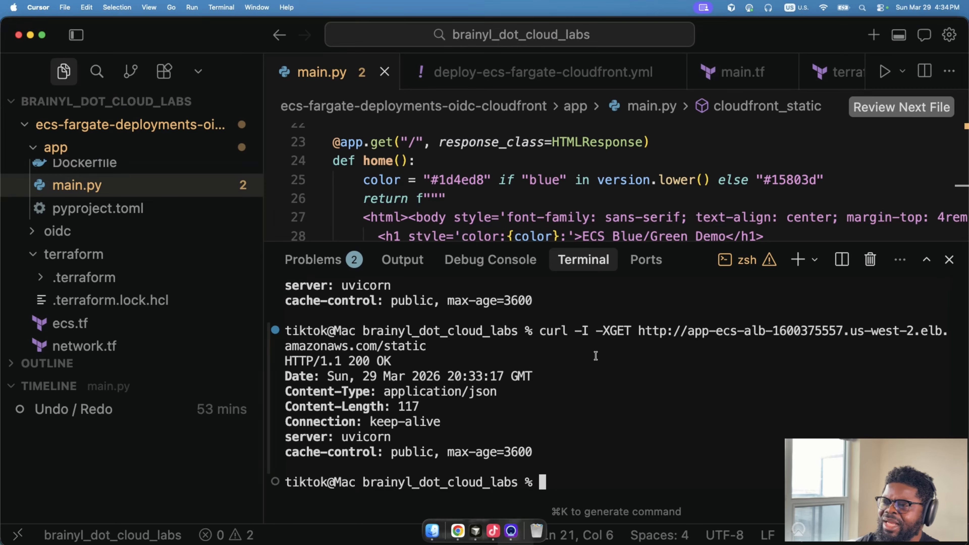
drag(639, 331, 666, 331)
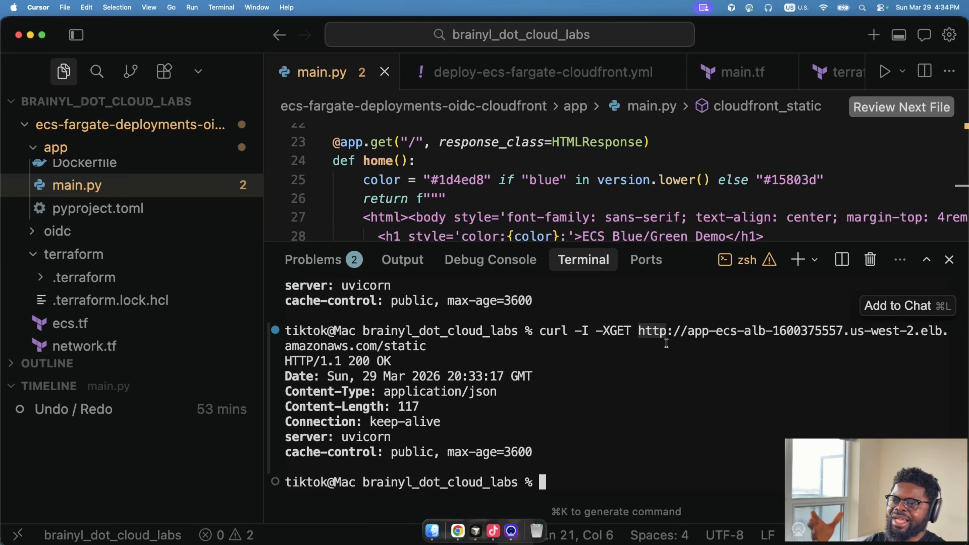
Step: In Chrome, add an inbound rule of type HTTP to the app-ecs-alb-sg security group and search its source for cl
key(super+Tab)
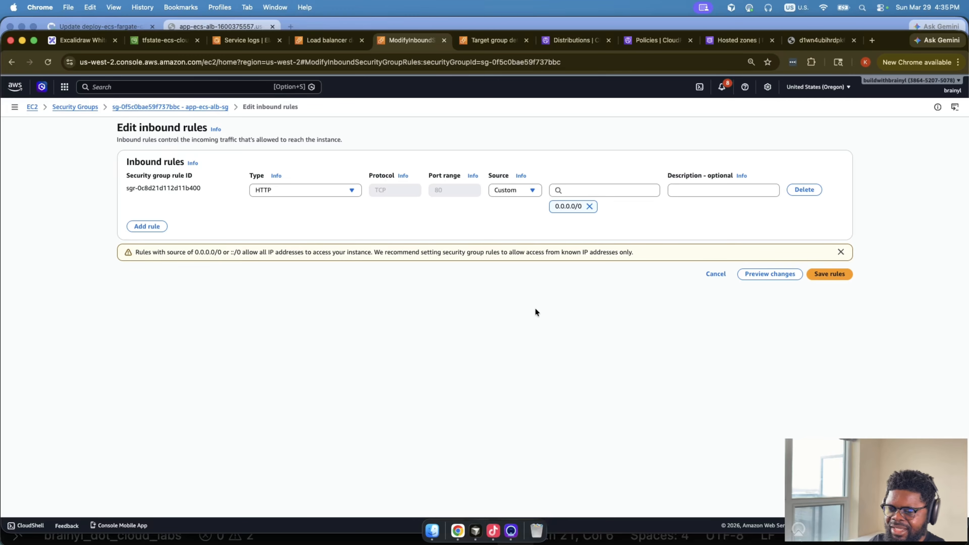
click(151, 225)
click(305, 223)
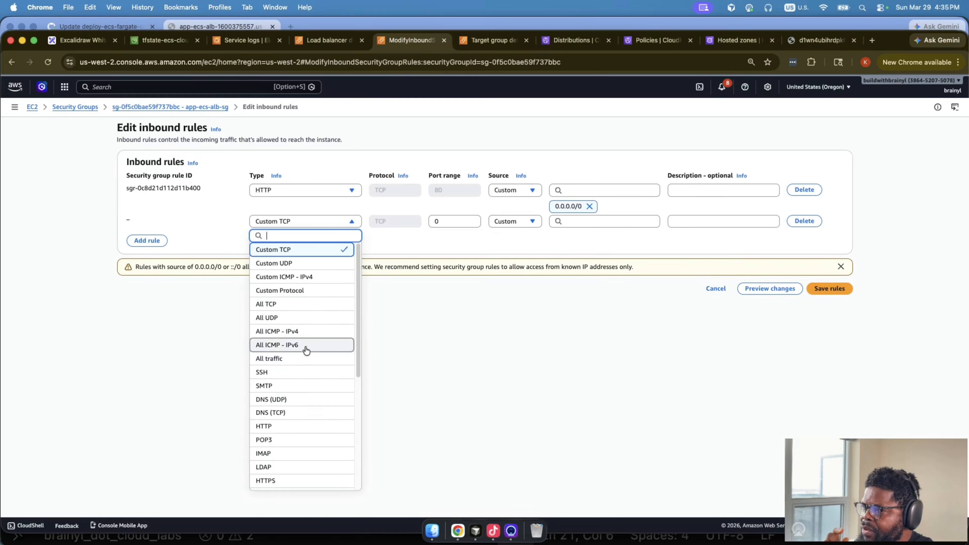
click(294, 304)
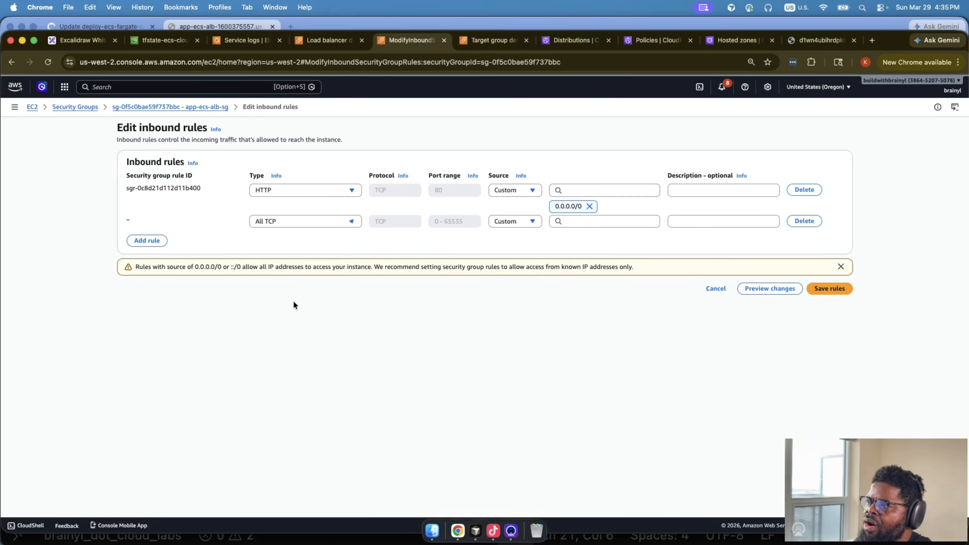
click(307, 226)
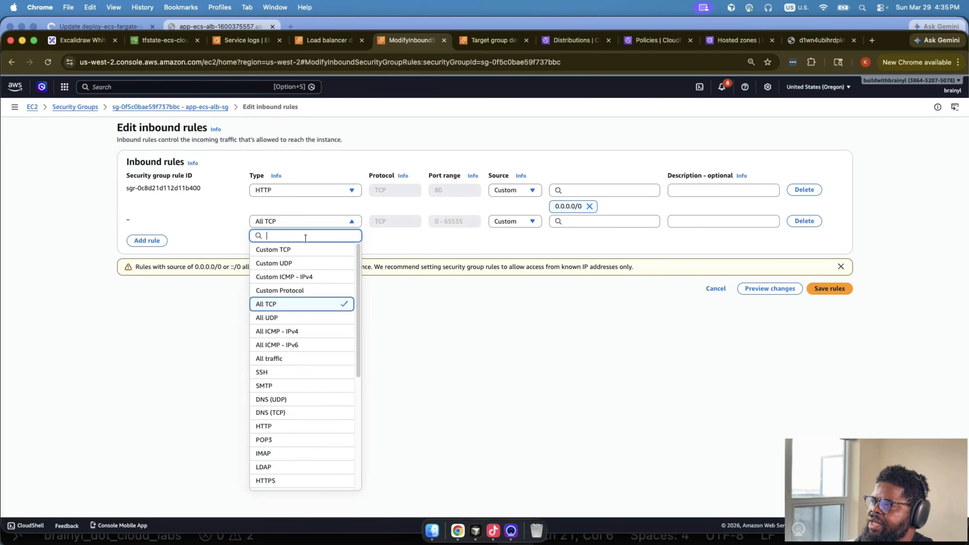
click(303, 426)
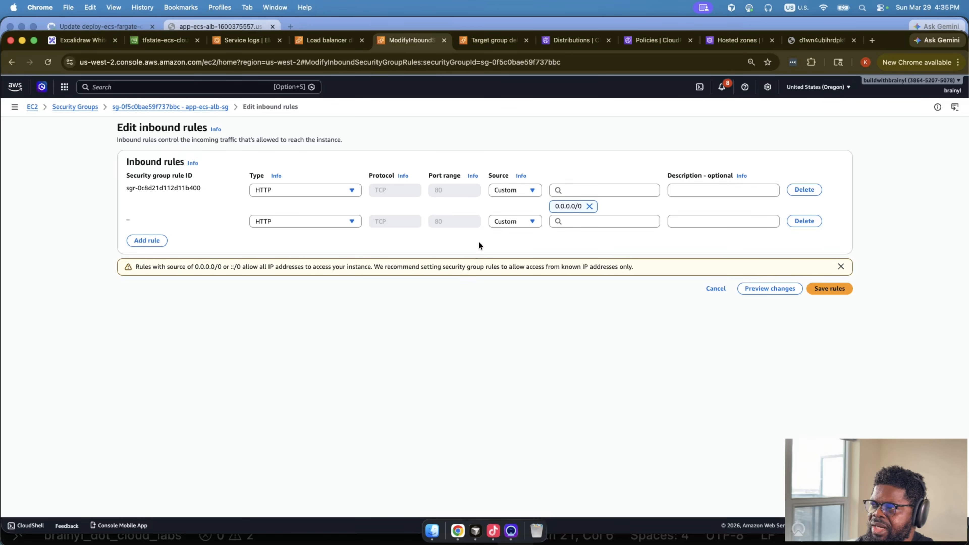
click(574, 220)
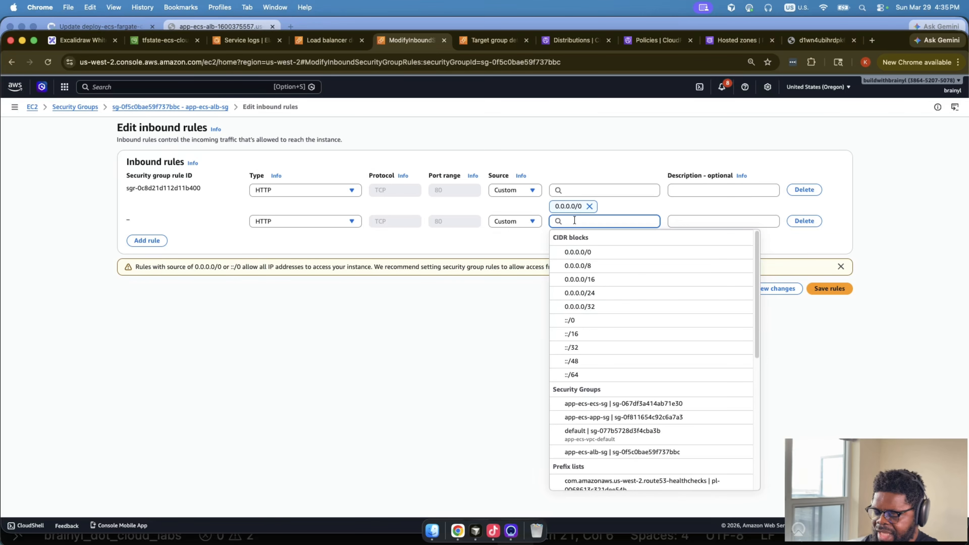
text(cl)
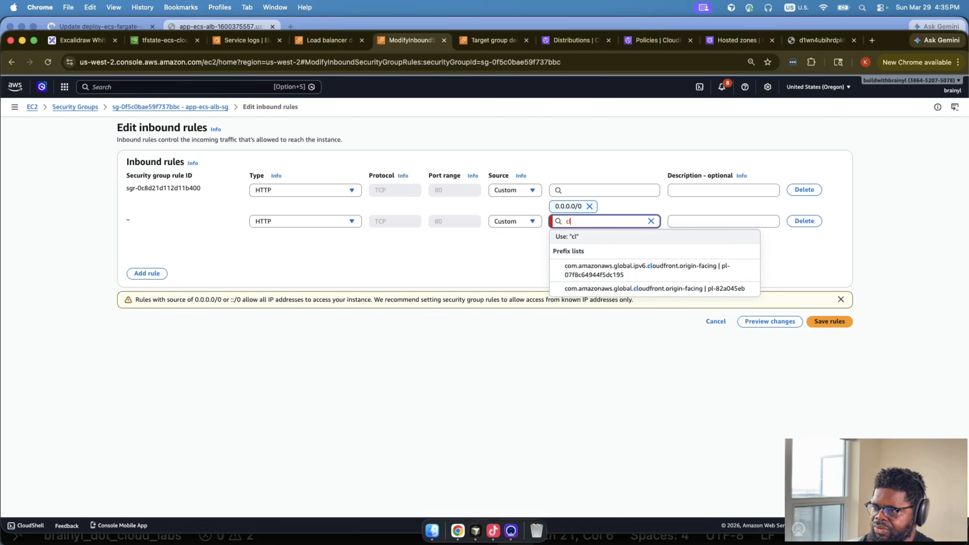
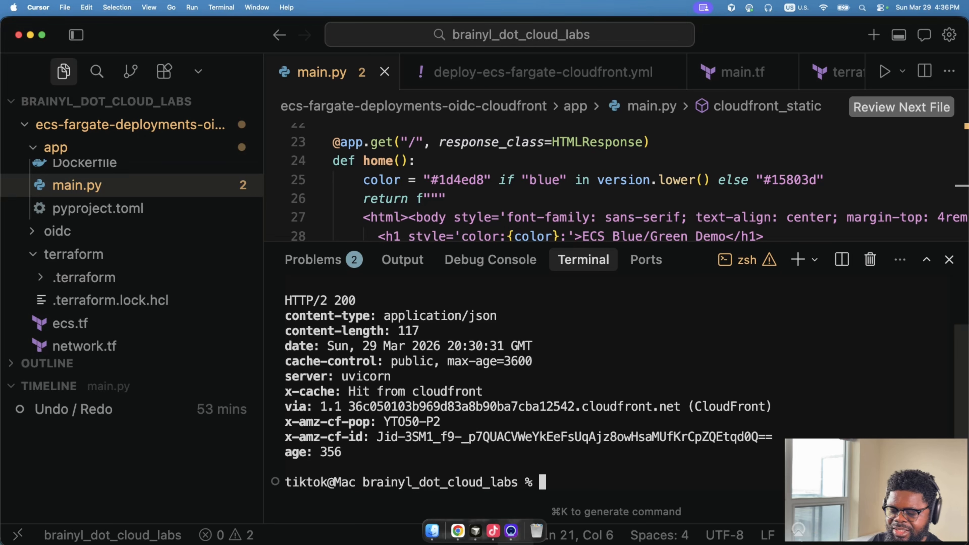
Step: Rerun the load balancer /static header request from the terminal history, and interrupt it
key(Up)
key(Up)
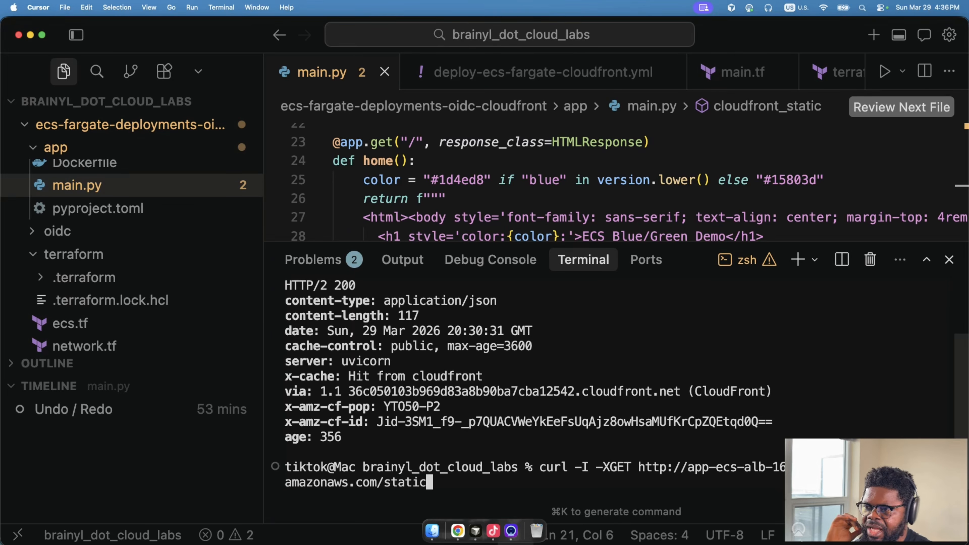
key(Return)
key(ctrl+c)
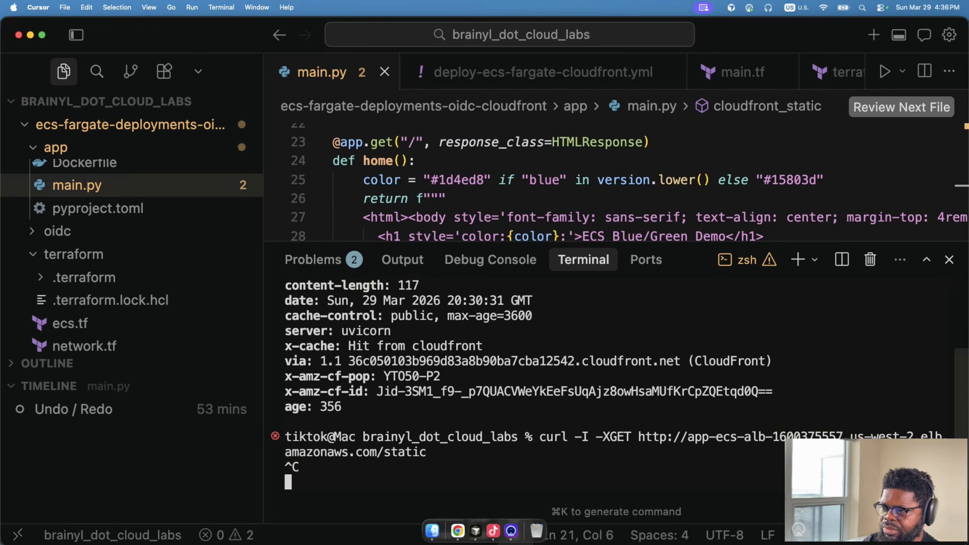
Step: Rerun the CloudFront /static header request from the terminal history and highlight the x-cache header's value
key(Up)
key(Up)
key(Return)
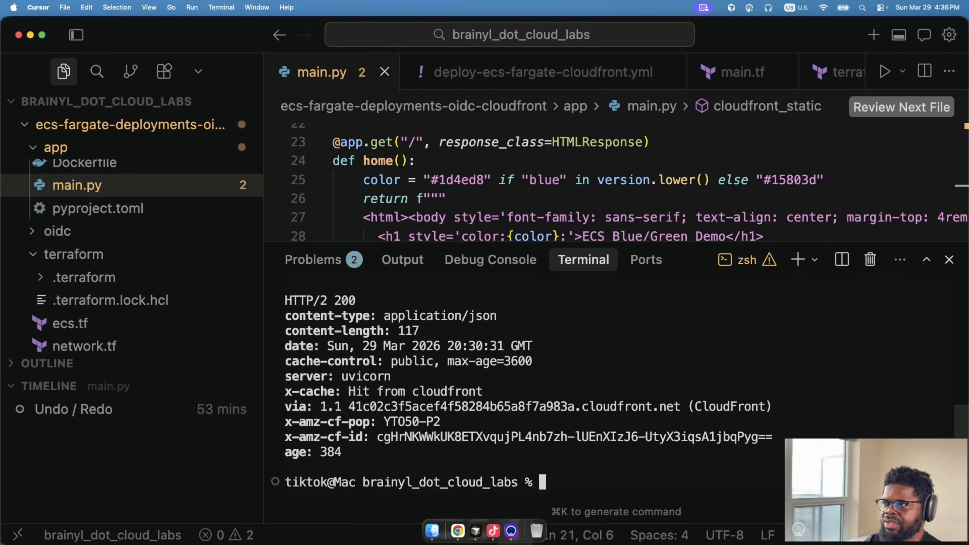
drag(347, 390, 475, 388)
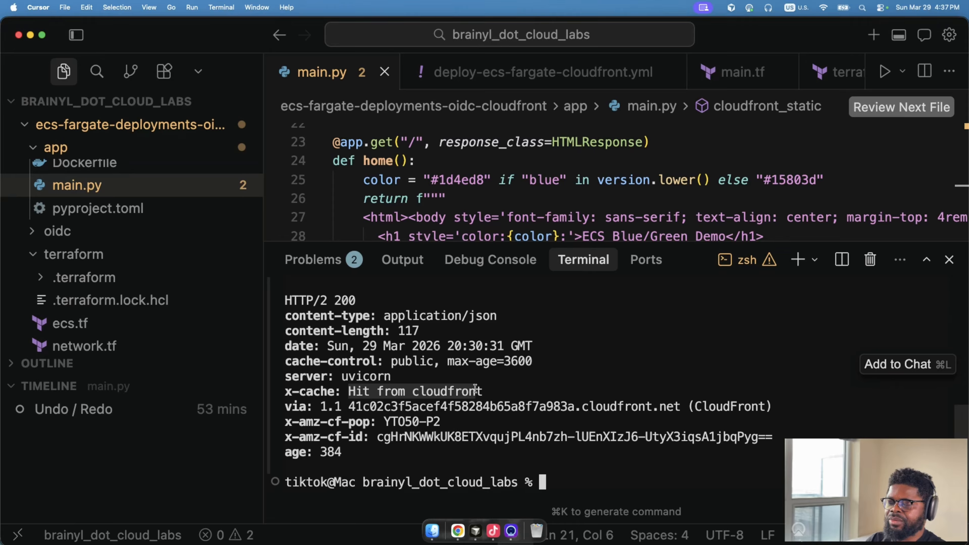
Step: Switch to Chrome and reload the app's home page at d1wn4ubihrdpk6.cloudfront.net several times
click(458, 531)
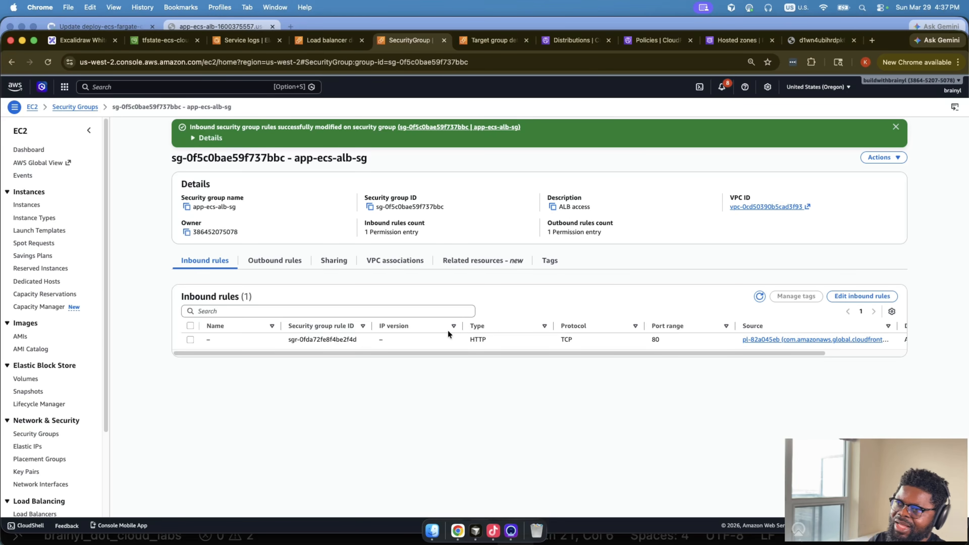
click(809, 40)
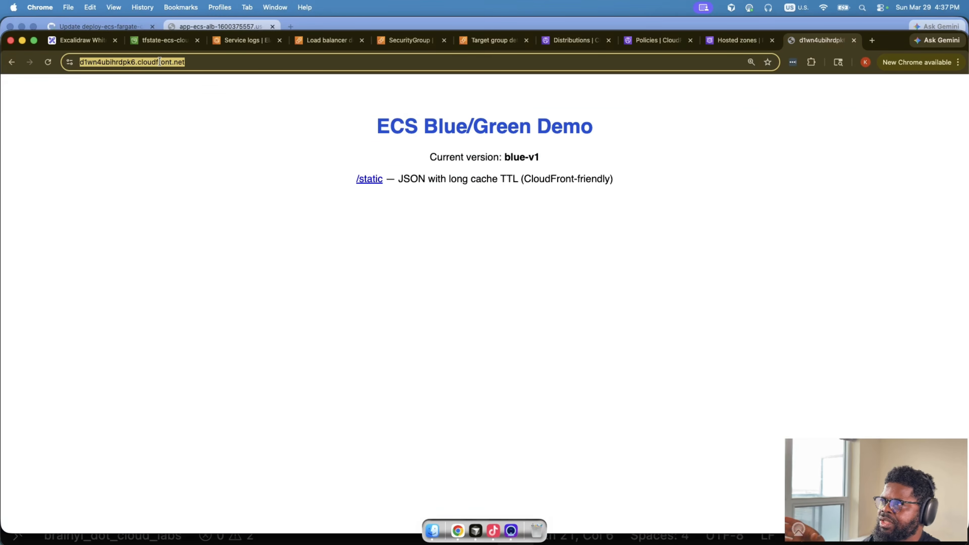
click(45, 63)
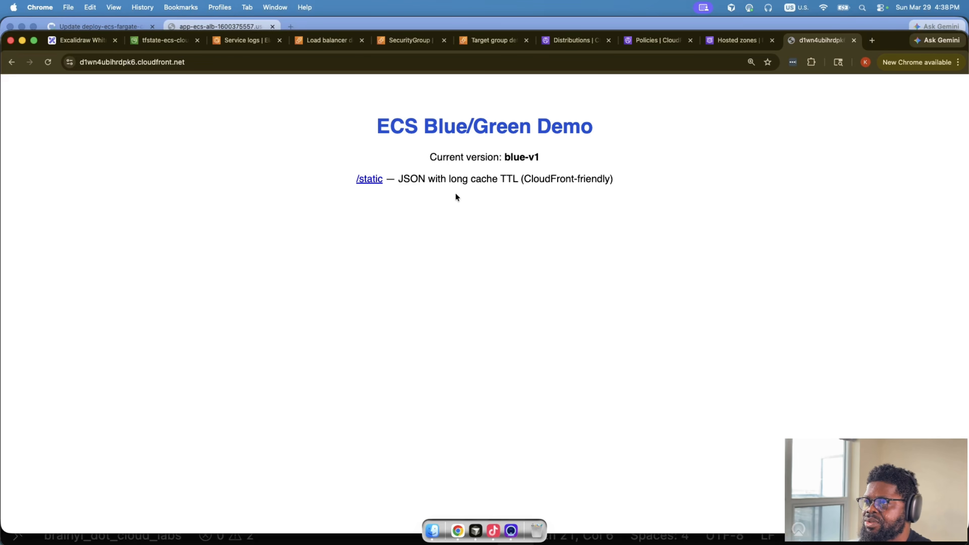
click(95, 62)
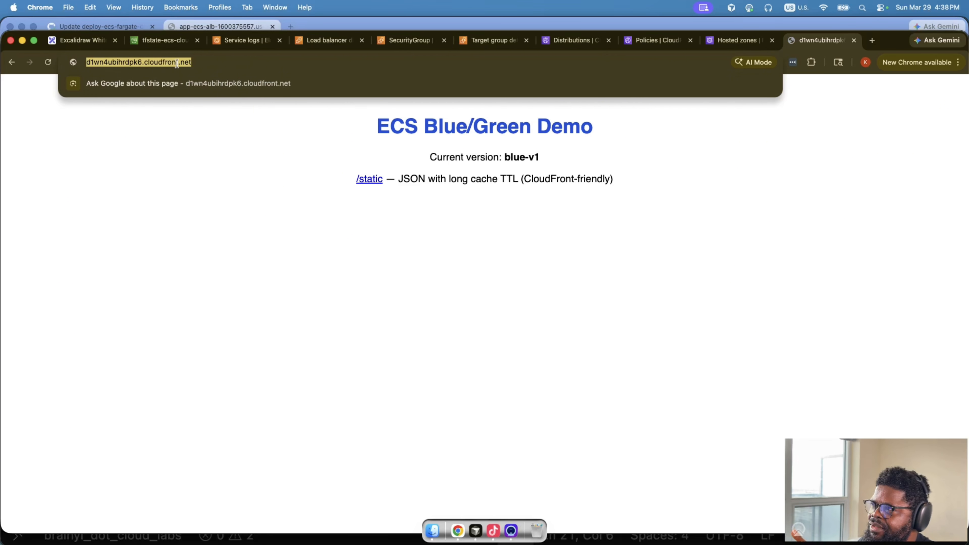
key(Return)
click(187, 61)
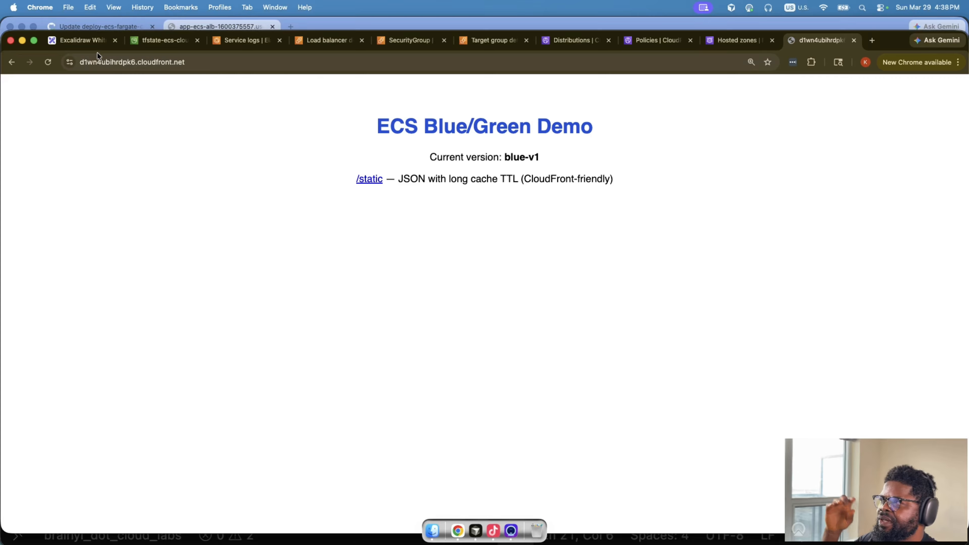
key(Return)
Step: View the Excalidraw architecture diagram, and open the enabled CloudFront distribution's details to review its general settings
click(92, 41)
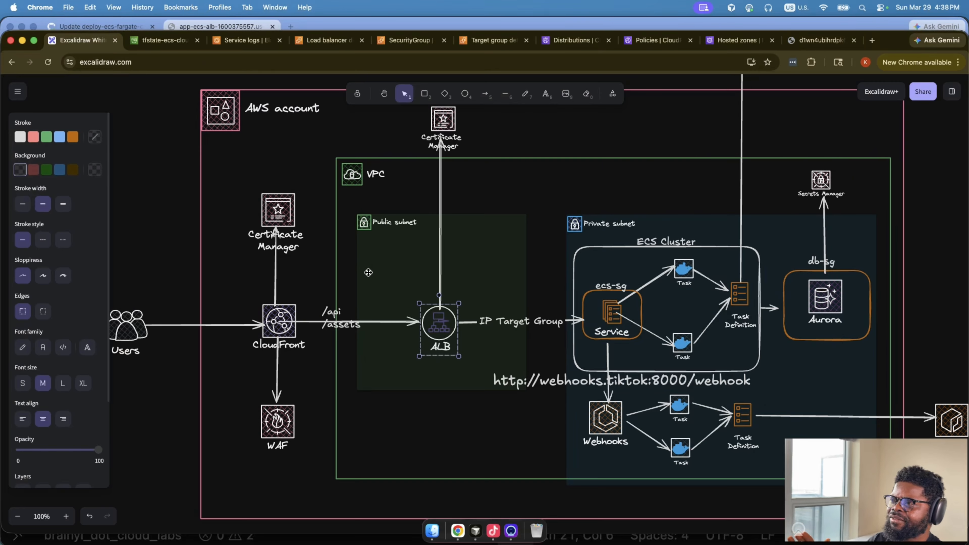
click(574, 40)
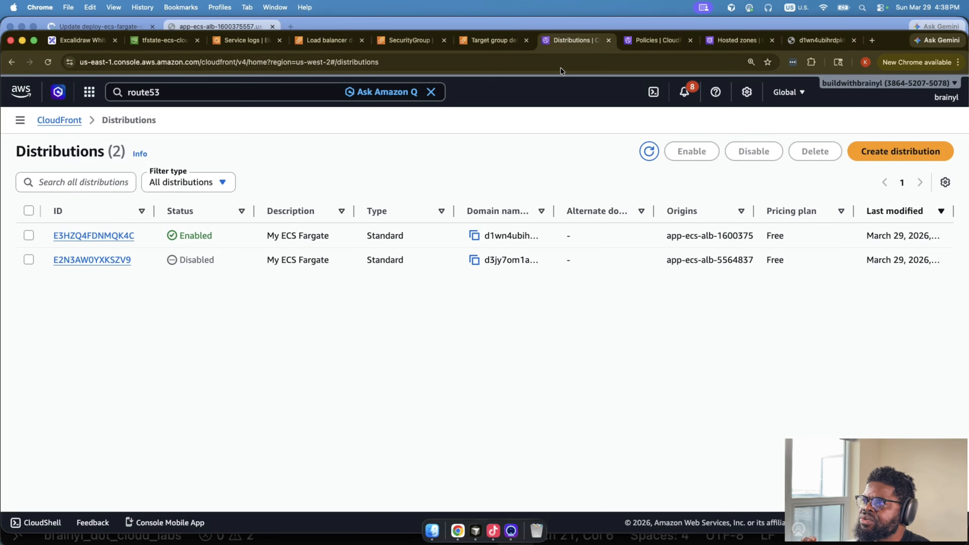
click(67, 237)
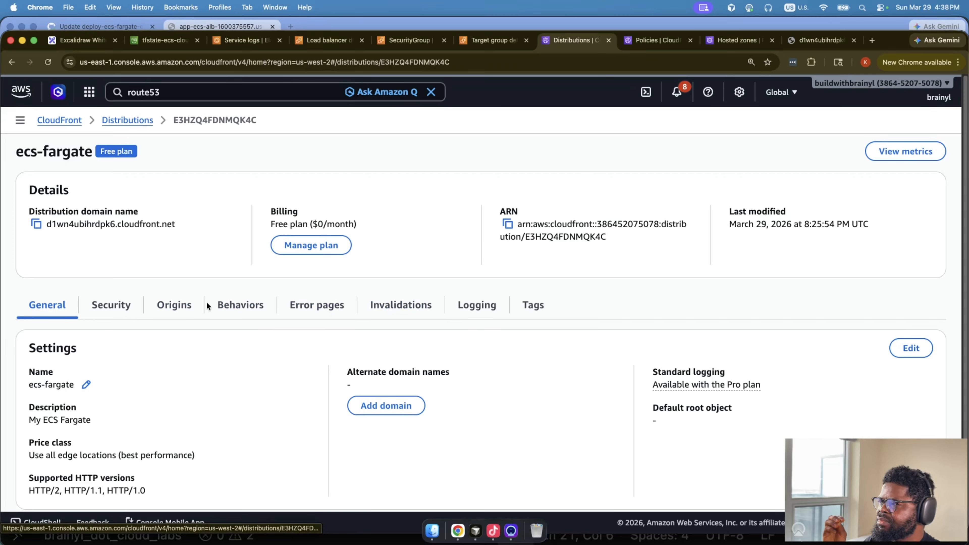
scroll(148, 297, down, 1)
scroll(149, 297, up, 1)
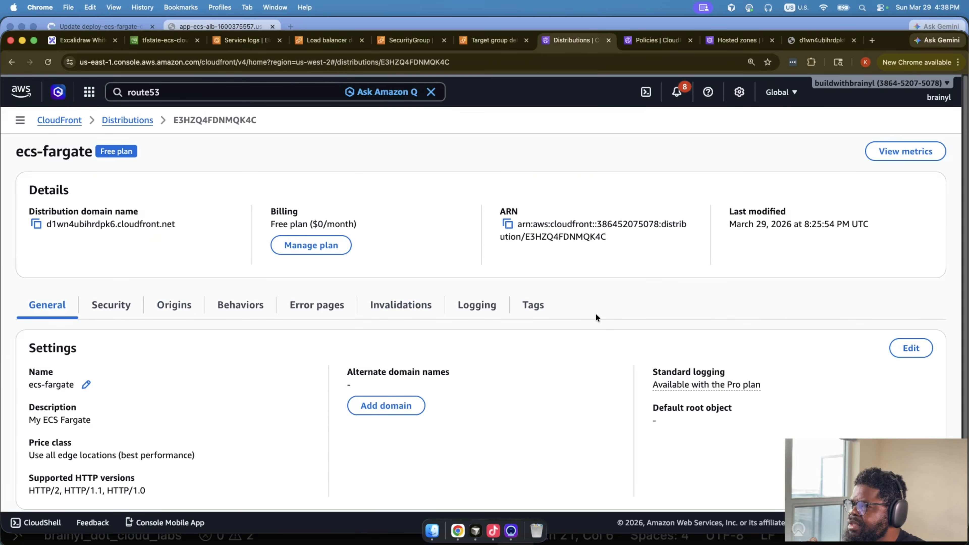
scroll(595, 314, down, 2)
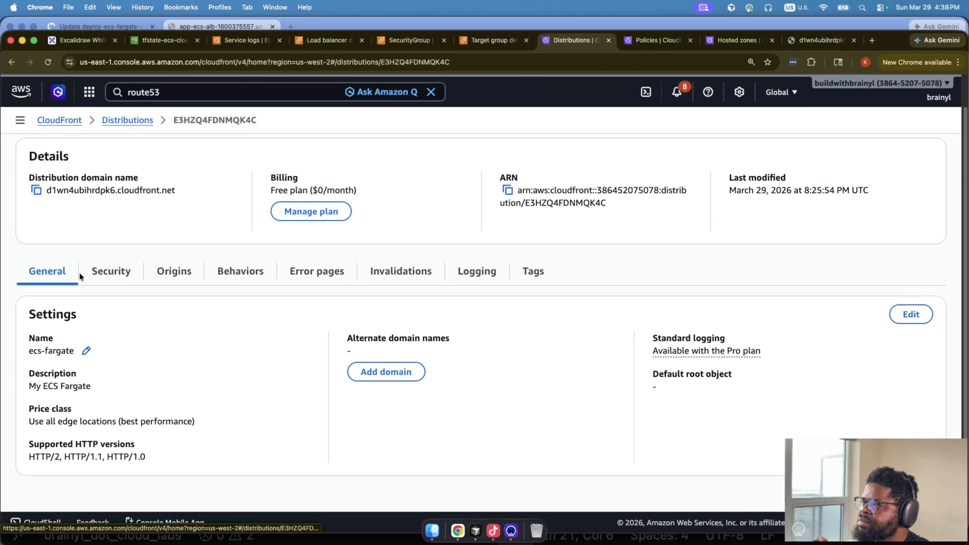
Step: Review the ecs-fargate distribution's logging options, and examine its monitoring metrics and the Internet Monitor section
scroll(477, 299, up, 1)
click(492, 305)
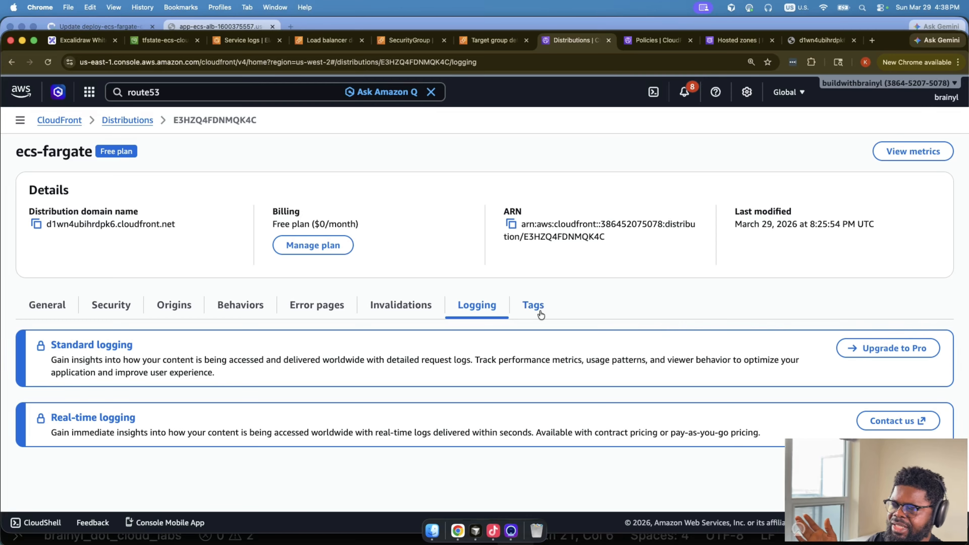
click(913, 151)
scroll(611, 350, down, 2)
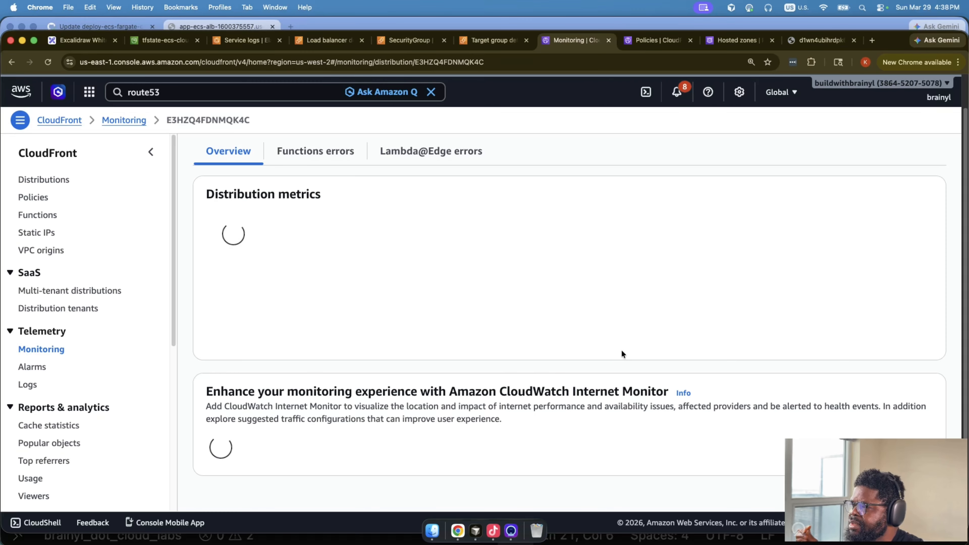
scroll(622, 350, down, 5)
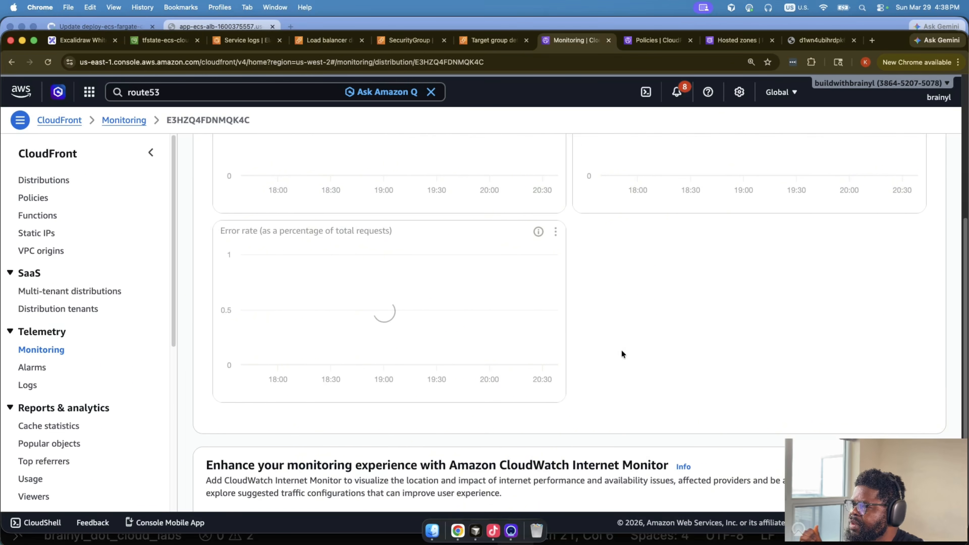
scroll(548, 375, up, 5)
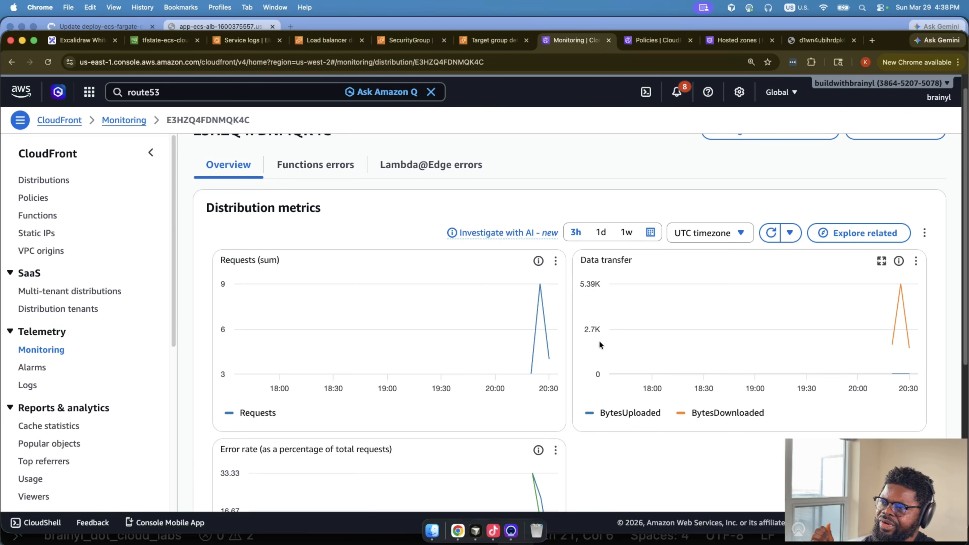
scroll(600, 343, down, 5)
scroll(629, 335, down, 6)
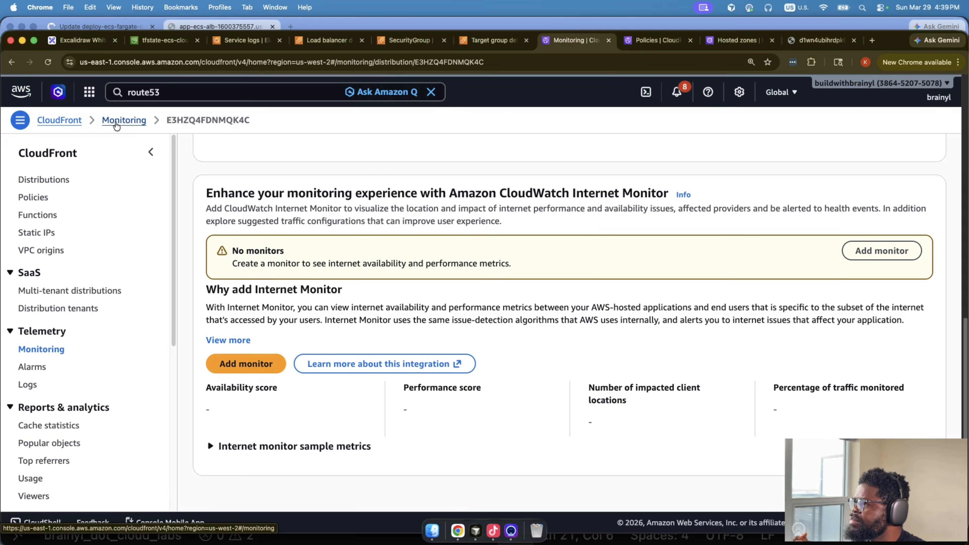
Step: Reopen the ecs-fargate distribution's details, and reload the app's home page at d1wn4ubihrdpk6.cloudfront.net
click(71, 123)
click(244, 235)
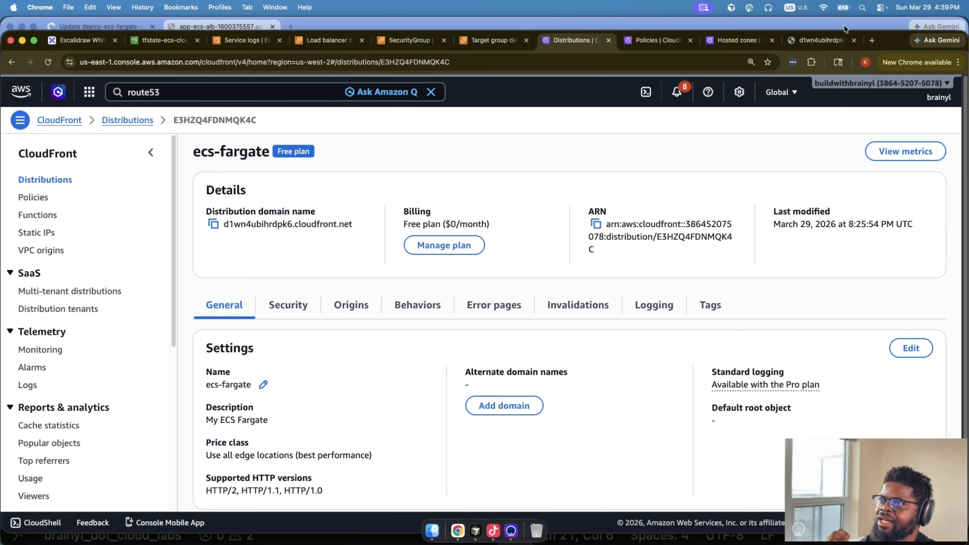
click(816, 40)
key(cmd+r)
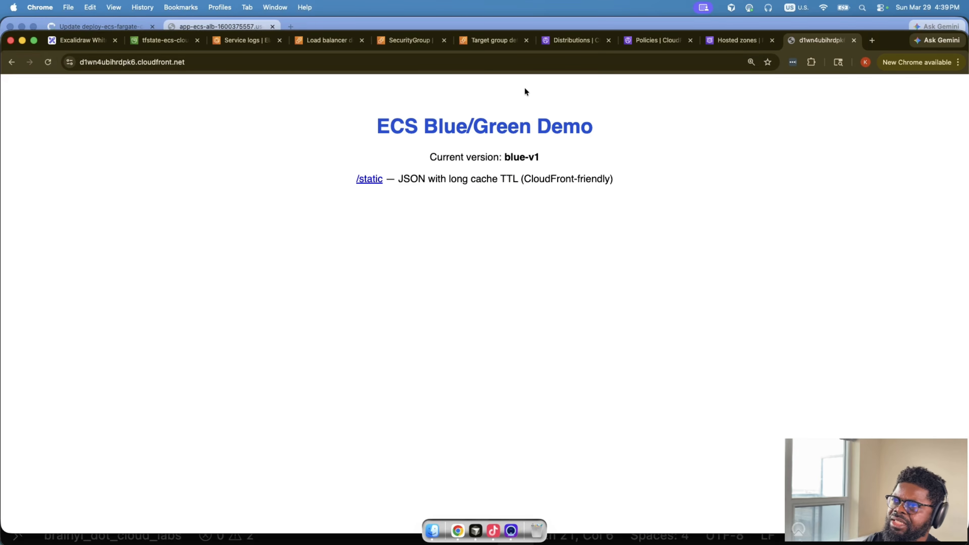
Step: Return to the ecs-fargate distribution's details and start adding an alternate domain to it
click(162, 40)
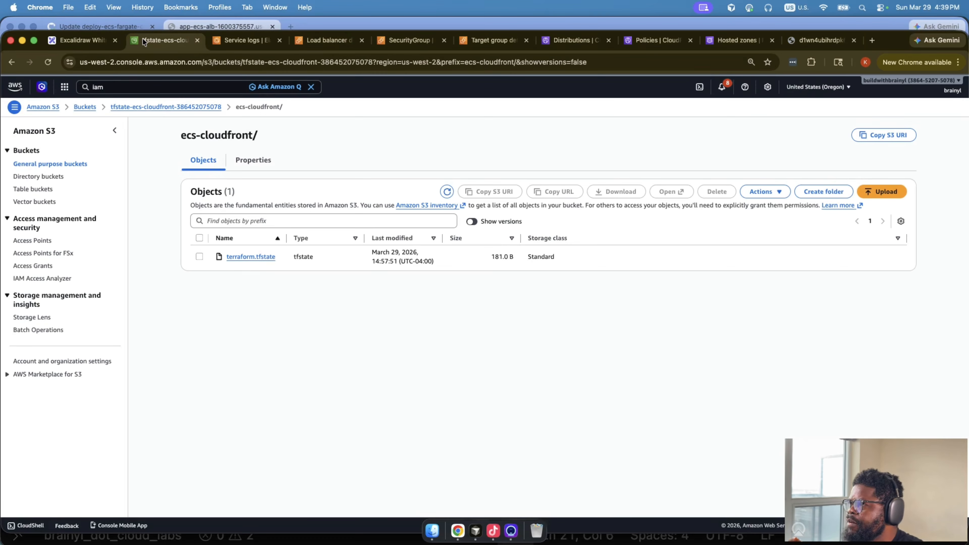
click(240, 45)
click(311, 44)
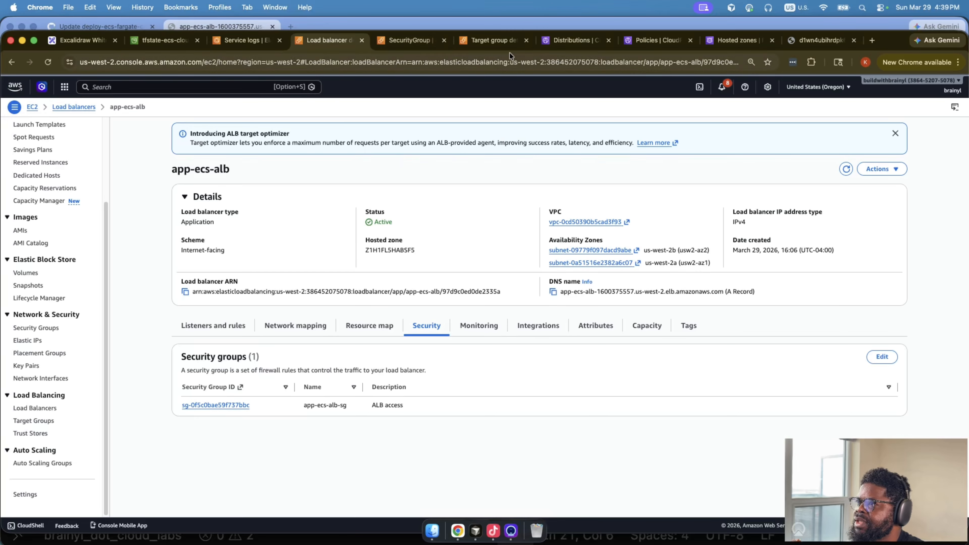
click(582, 42)
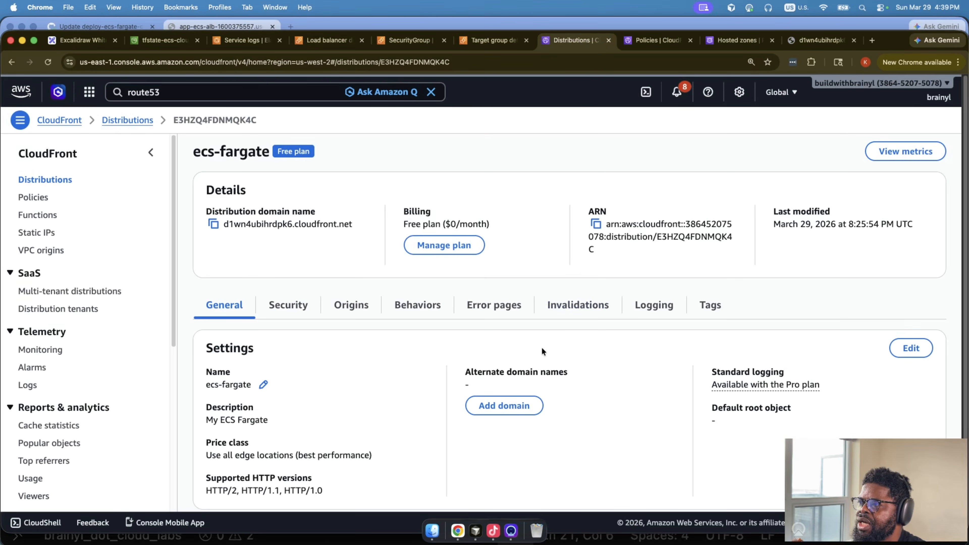
click(519, 411)
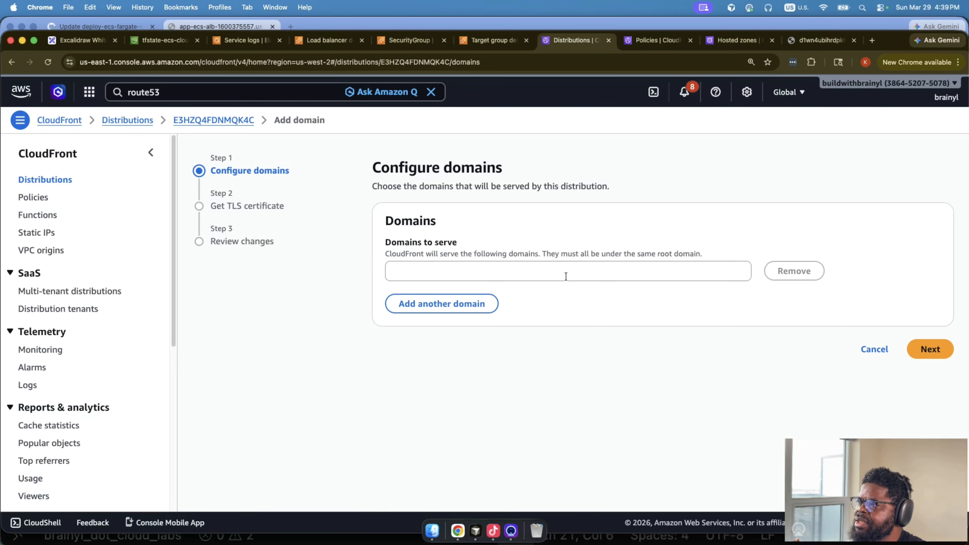
Step: Open the lab.brainyl.cloud hosted zone in Route 53 and copy the domain name from its NS record
click(252, 92)
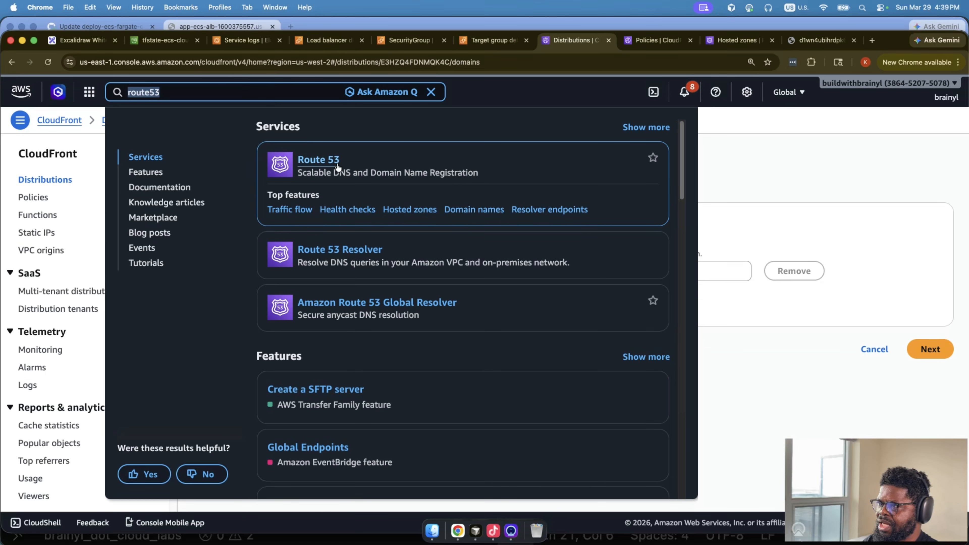
click(318, 159)
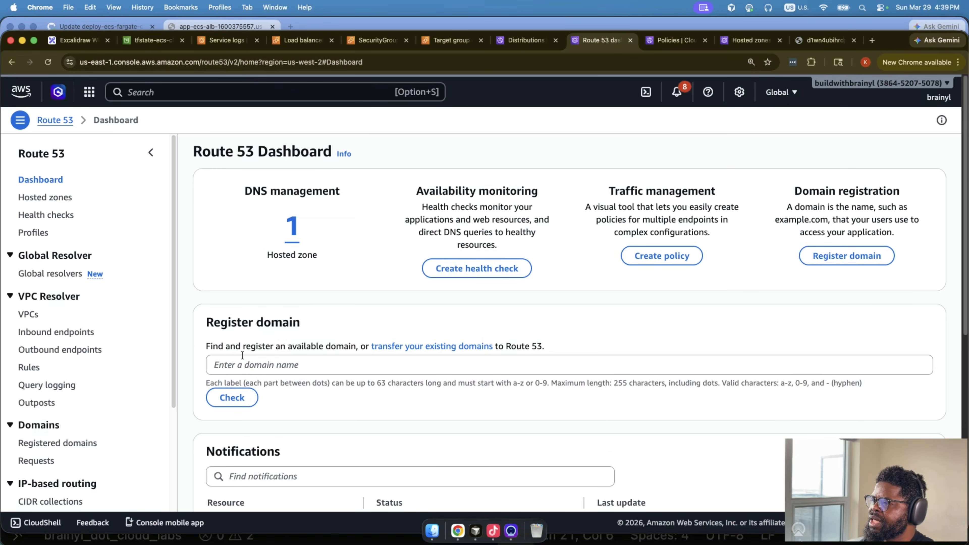
click(292, 227)
click(252, 246)
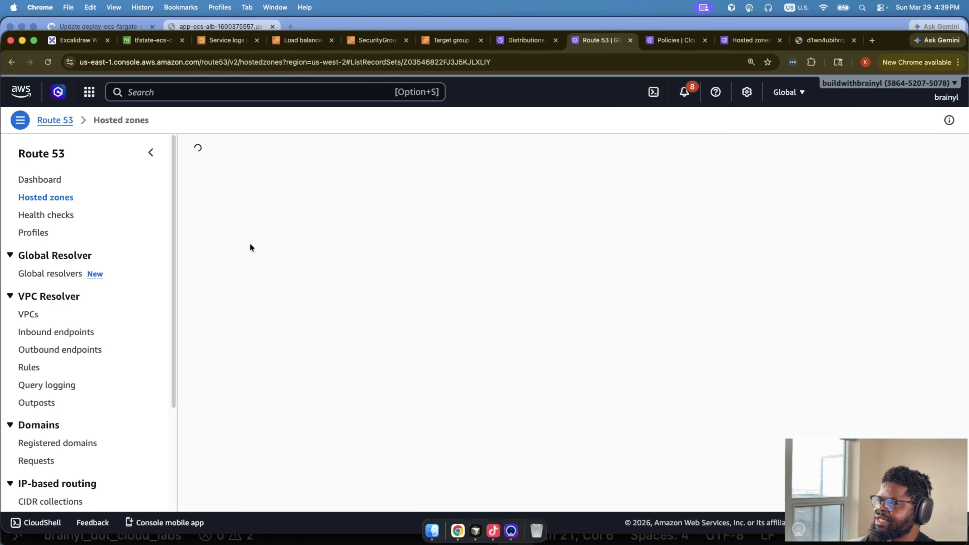
drag(306, 344, 420, 344)
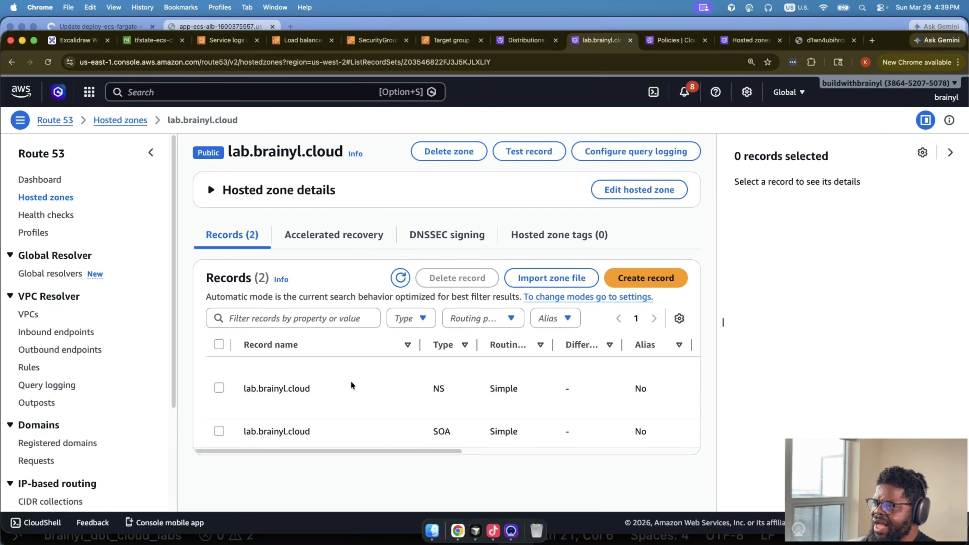
drag(244, 388, 355, 382)
key(super+c)
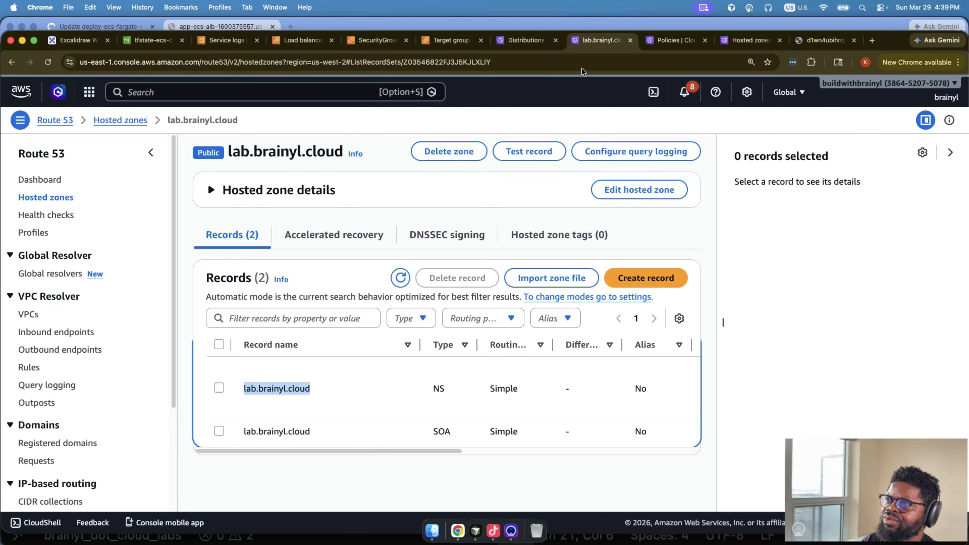
Step: Set lab.brainyl.cloud as the domain to serve for the CloudFront distribution, and proceed to the TLS certificate
click(750, 40)
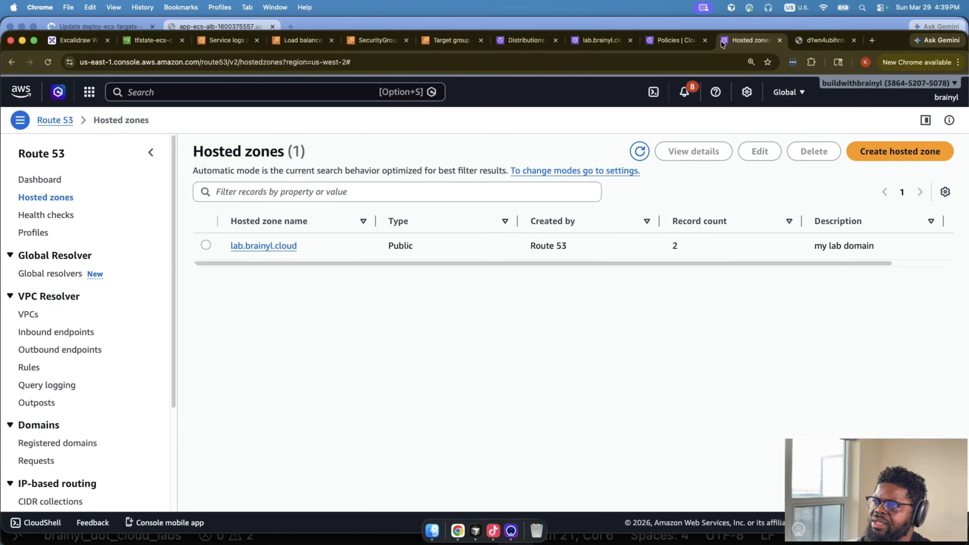
click(821, 40)
click(496, 41)
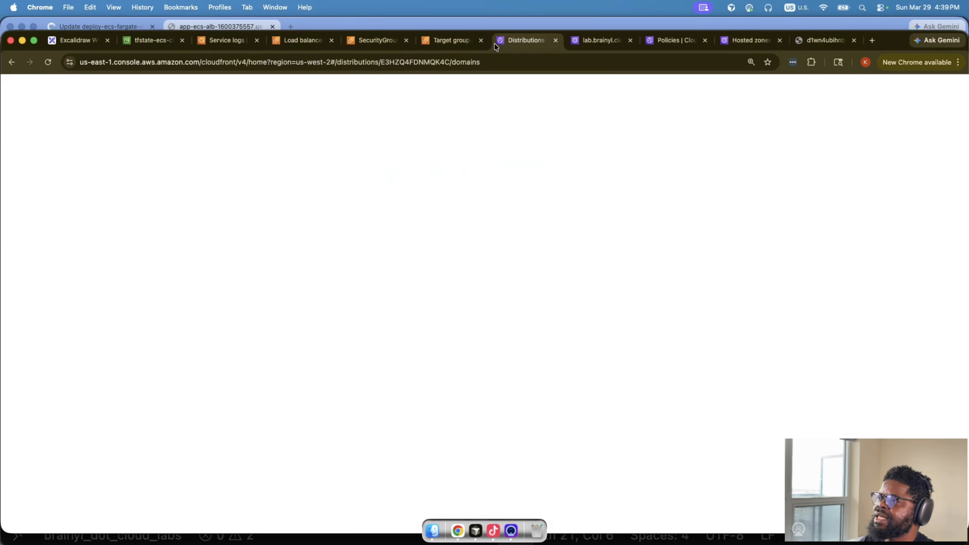
click(658, 247)
click(618, 269)
key(super+v)
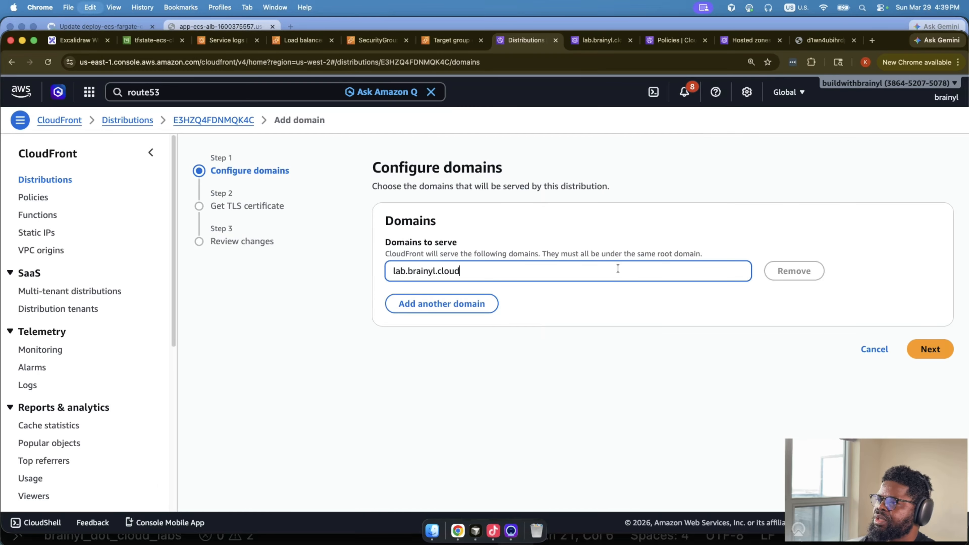
click(936, 349)
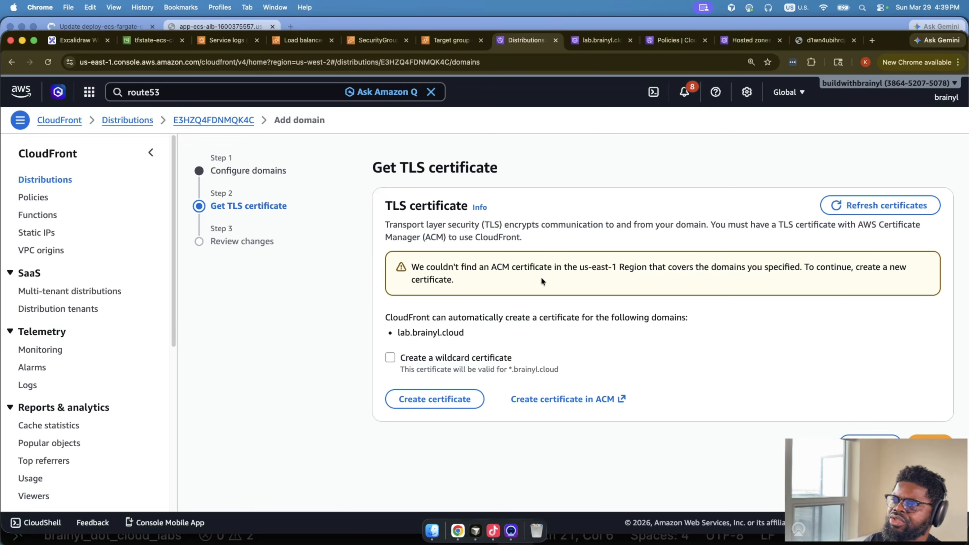
Step: Enable the wildcard option for *.brainyl.cloud and create the TLS certificate
click(476, 357)
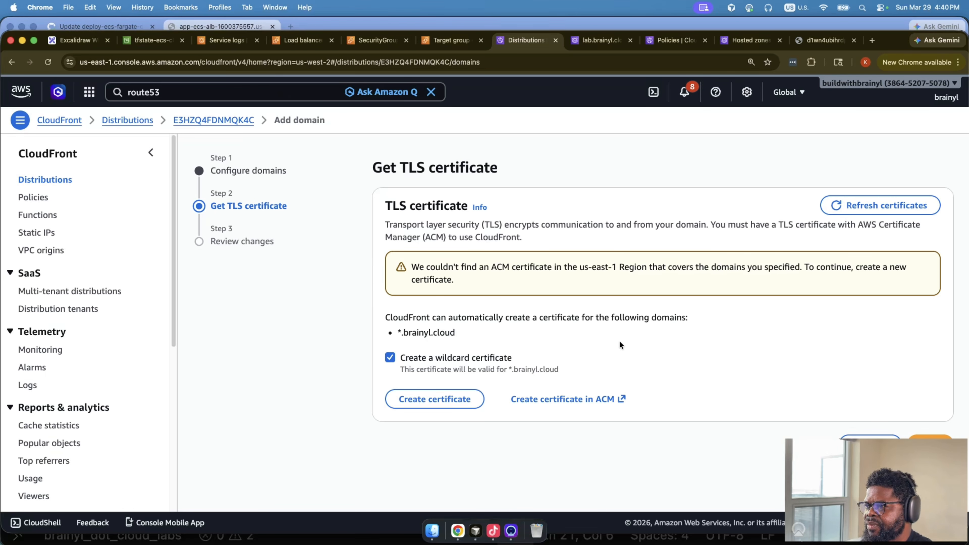
drag(419, 267, 430, 266)
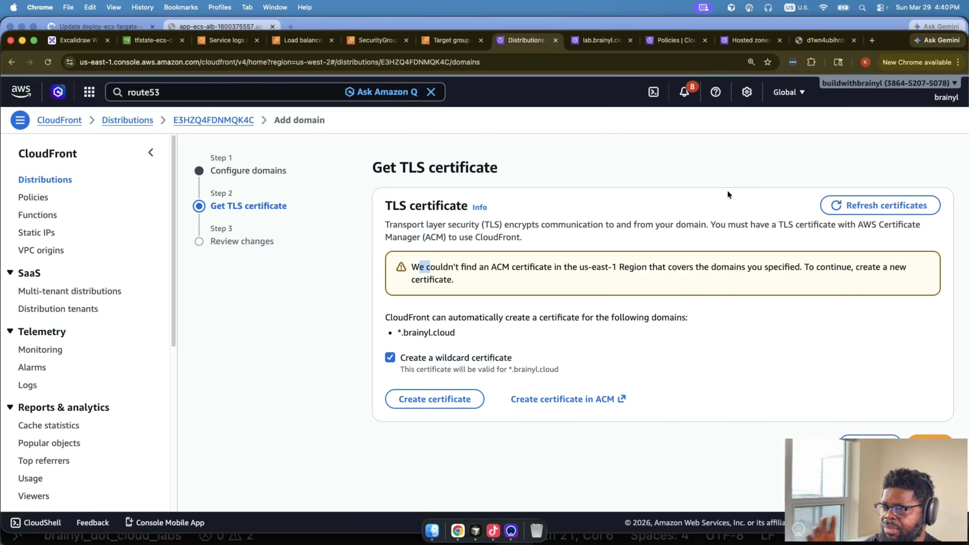
drag(397, 333, 515, 354)
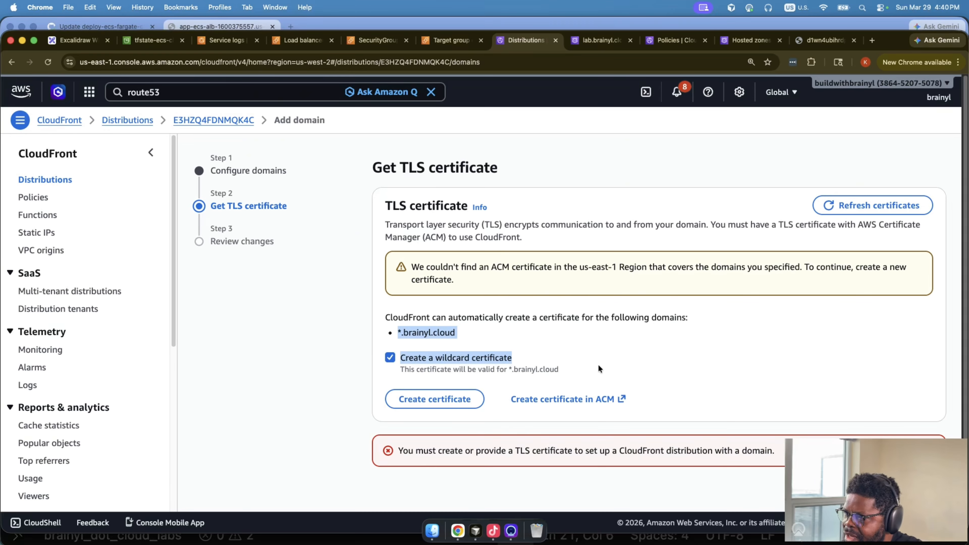
click(456, 401)
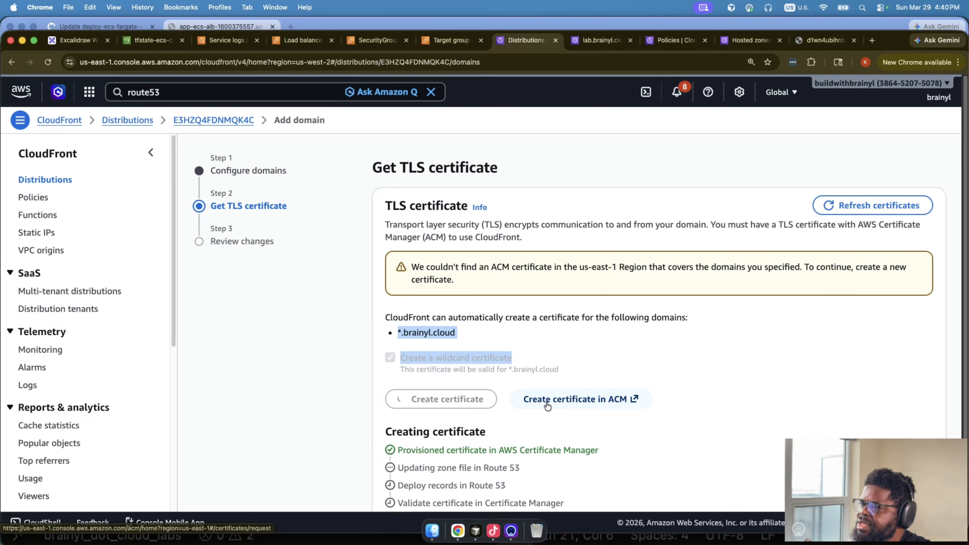
scroll(547, 405, down, 1)
scroll(547, 405, down, 3)
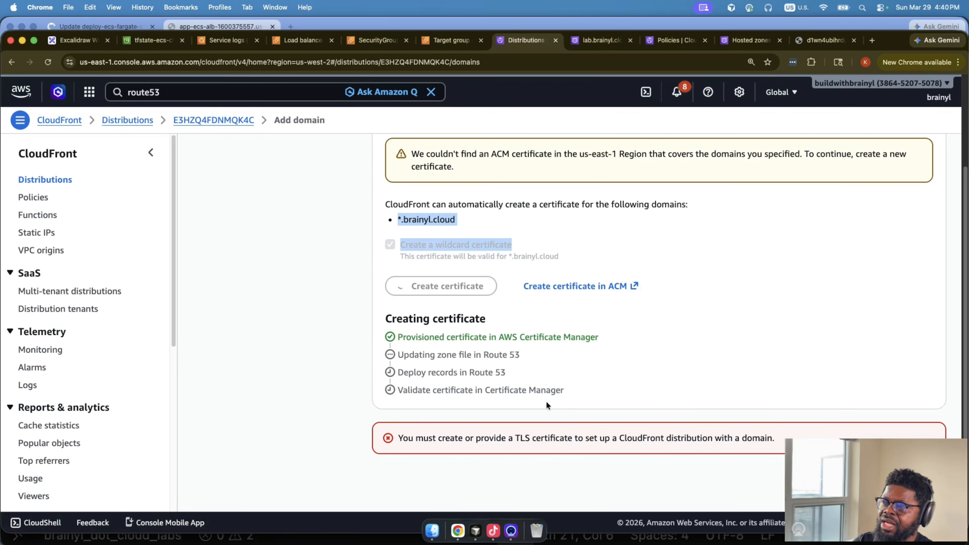
Step: Refresh the lab.brainyl.cloud hosted zone's records in Route 53, and examine the certificate's creation progress and CNAME validation records
click(586, 42)
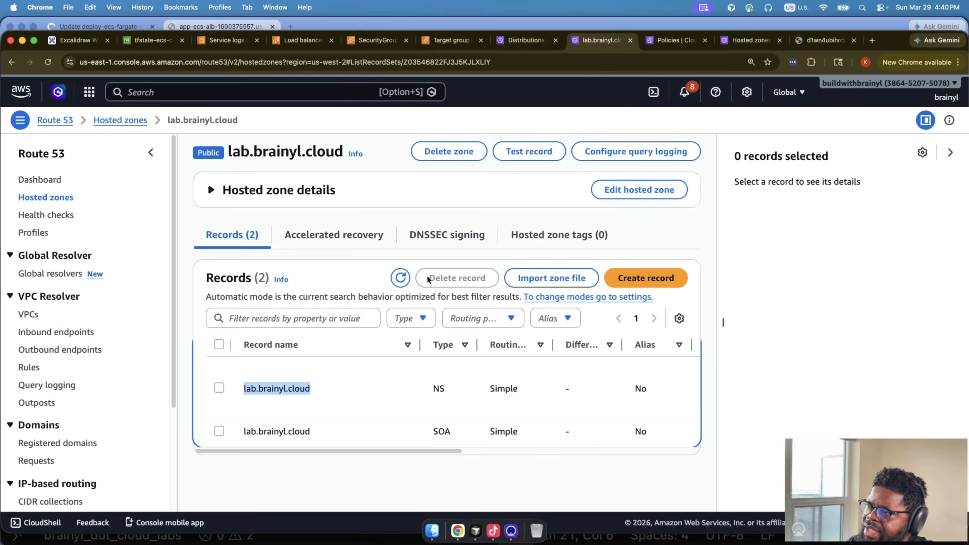
click(403, 280)
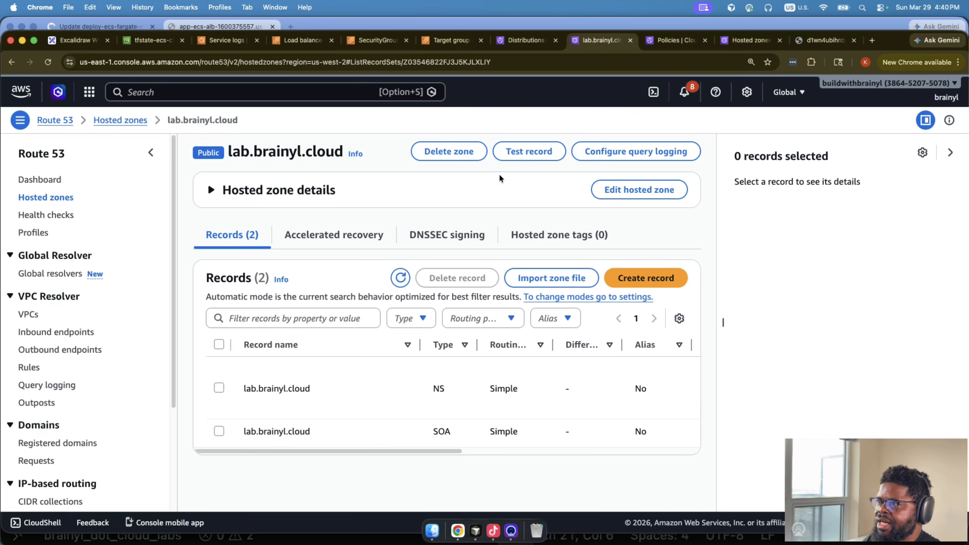
click(525, 40)
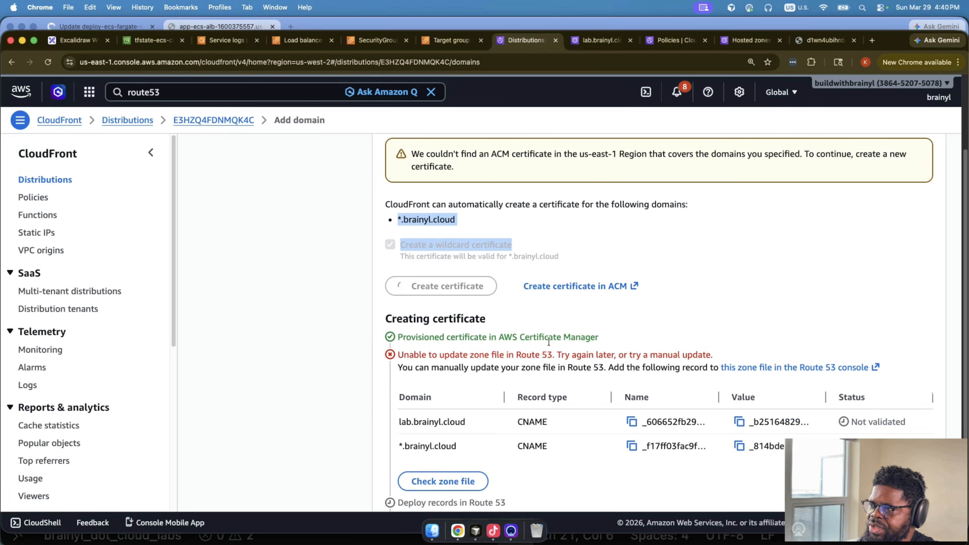
scroll(549, 341, down, 3)
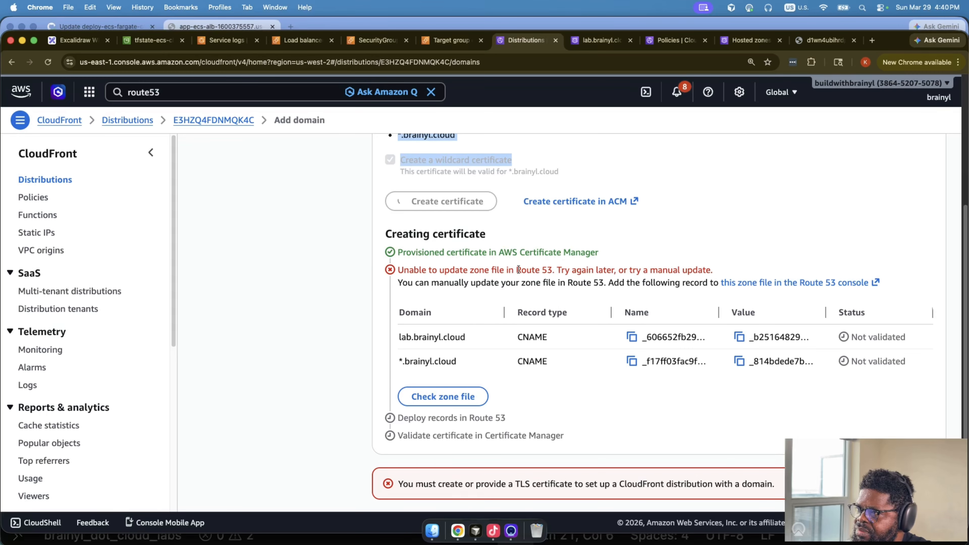
scroll(517, 346, down, 2)
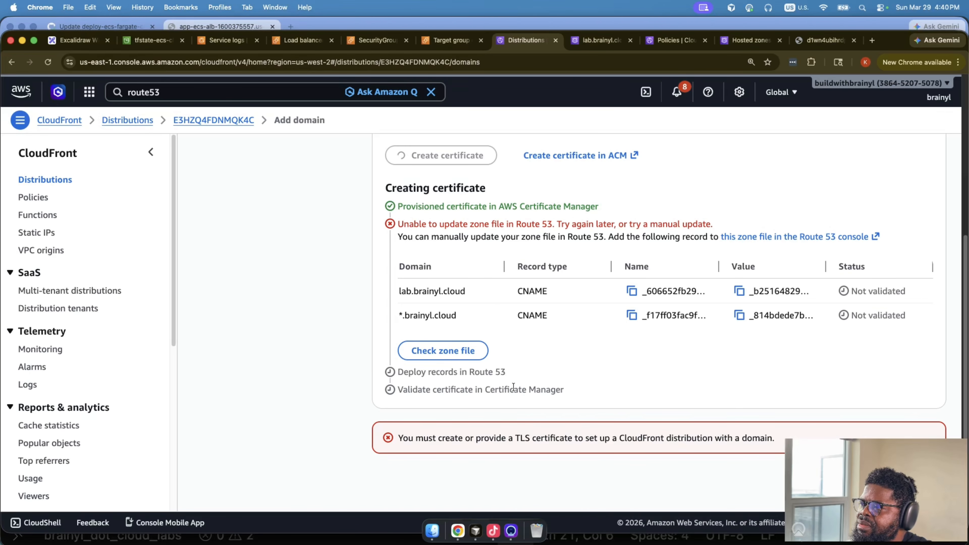
scroll(543, 324, up, 1)
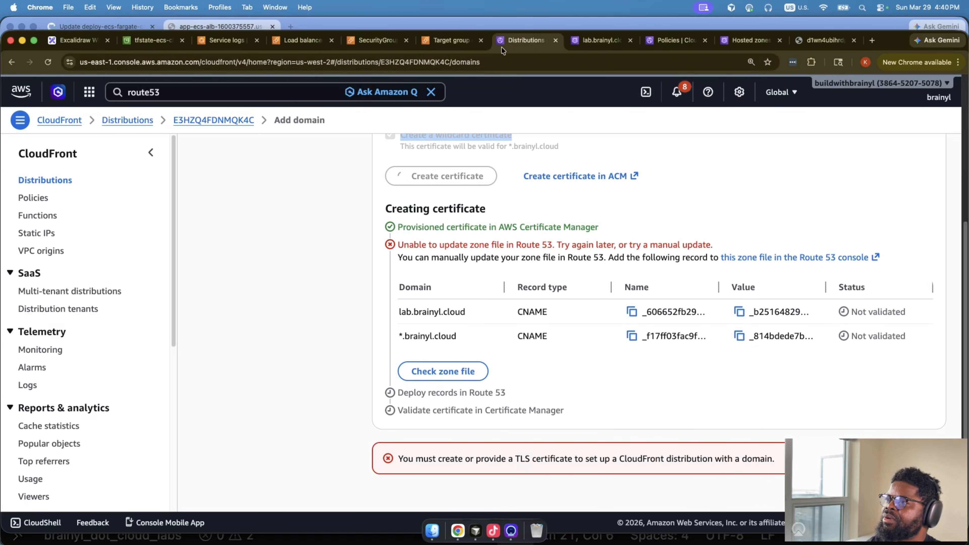
Step: Refresh the Route 53 zone's record list again, and widen the Value column of the certificate's CNAME validation records
click(585, 41)
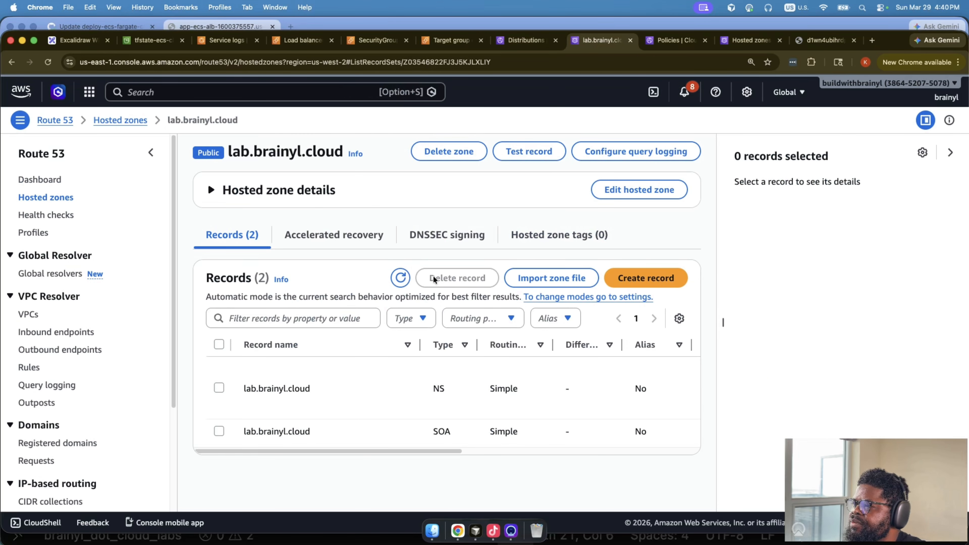
click(400, 278)
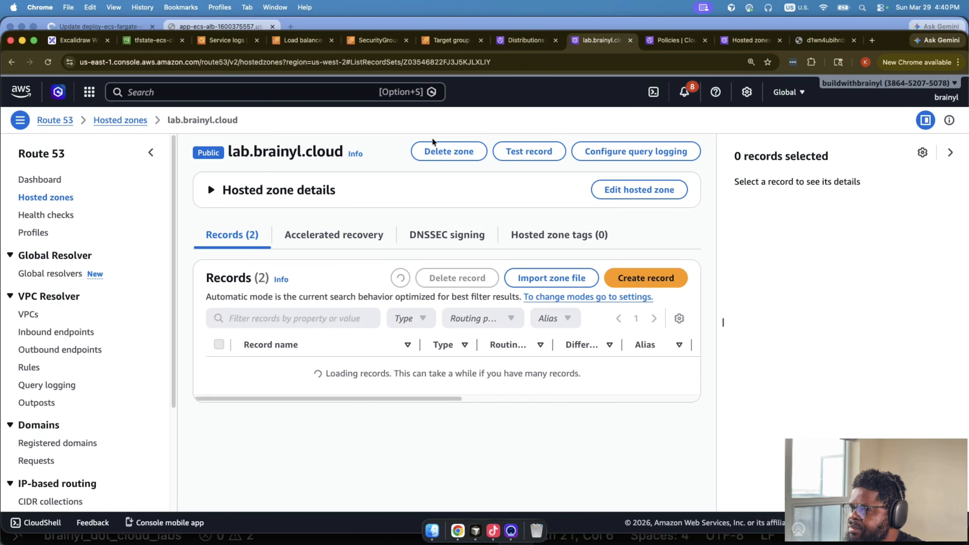
click(513, 39)
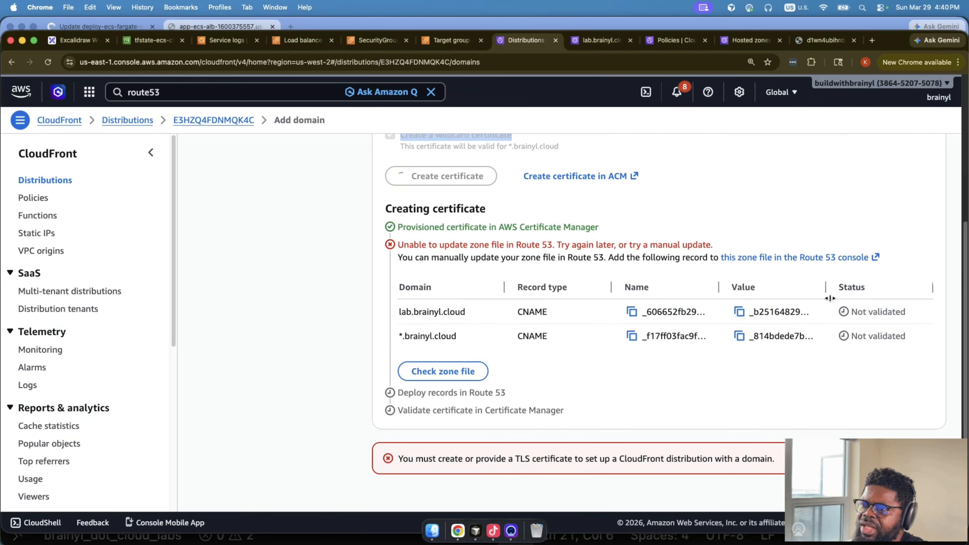
drag(830, 298, 953, 298)
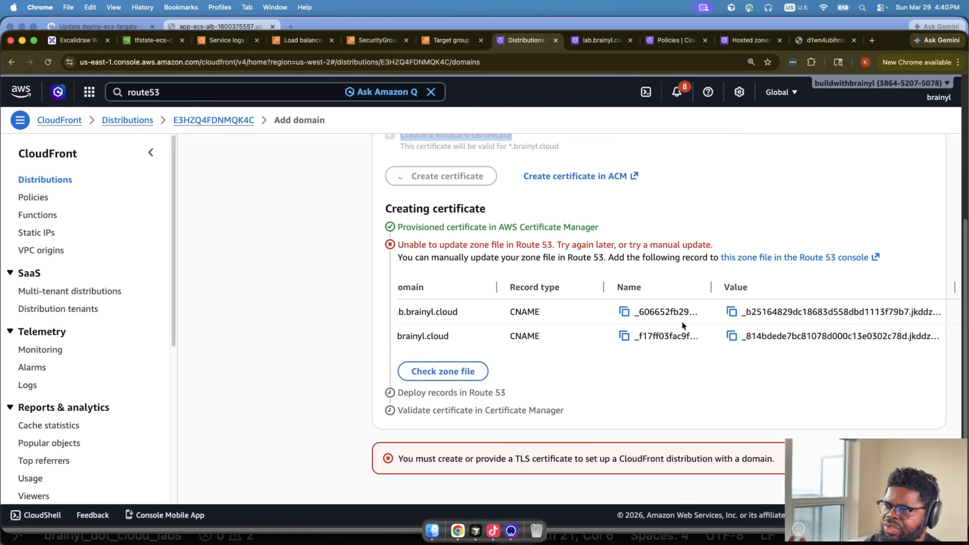
Step: Try to create a CNAME record at the root of the lab.brainyl.cloud zone with the value copied from the certificate's first validation record
scroll(681, 328, down, 1)
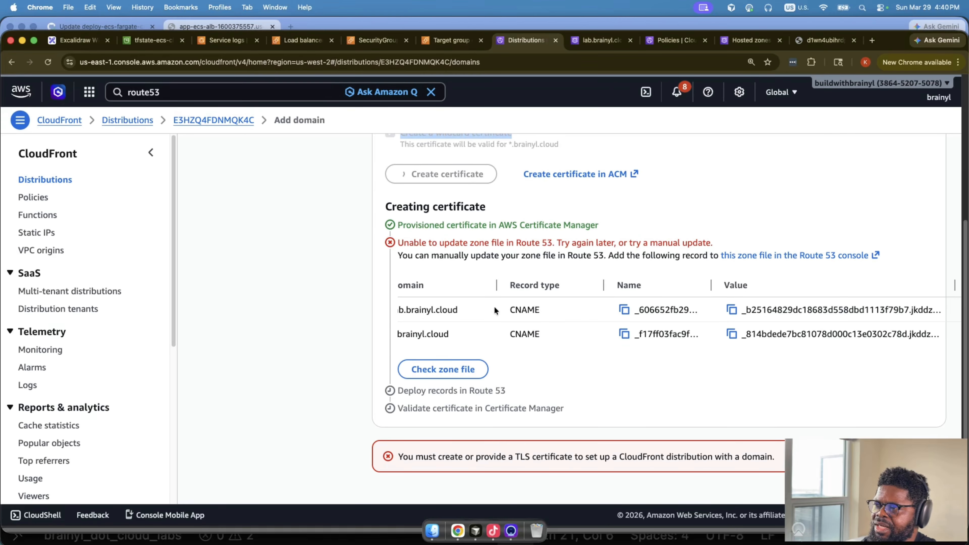
click(620, 302)
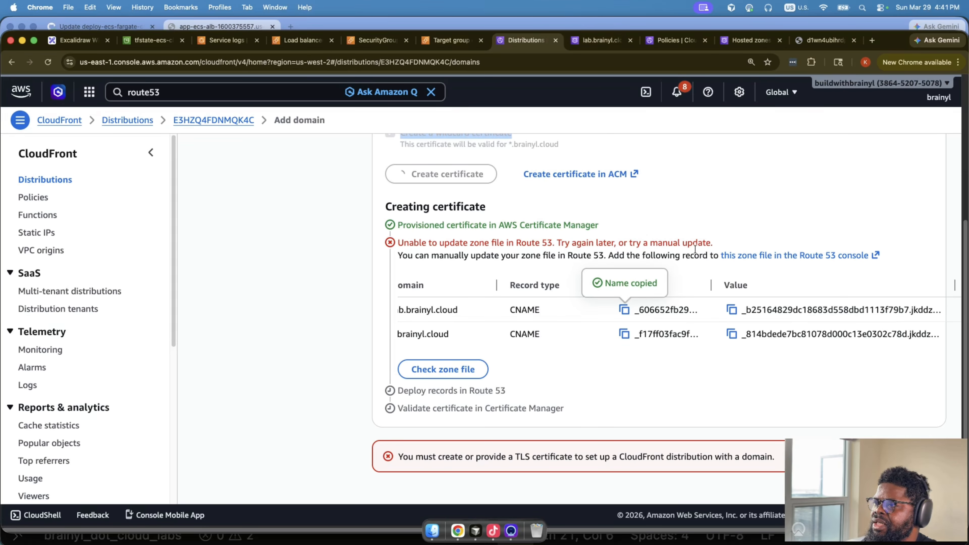
click(732, 310)
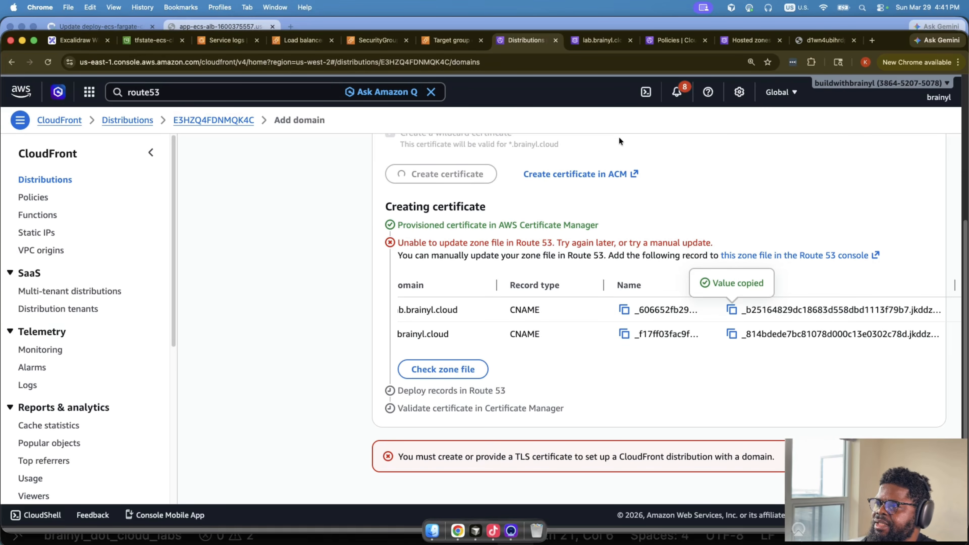
click(601, 40)
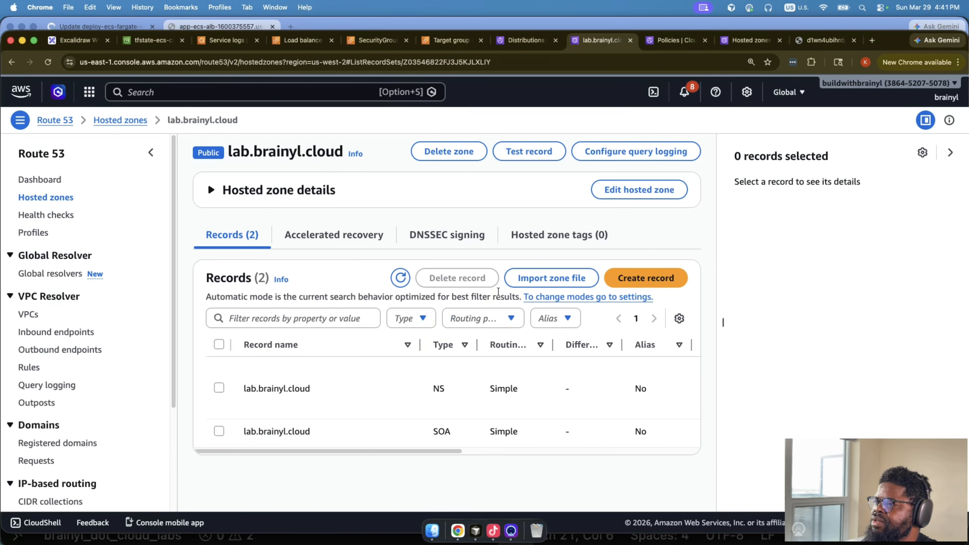
click(618, 282)
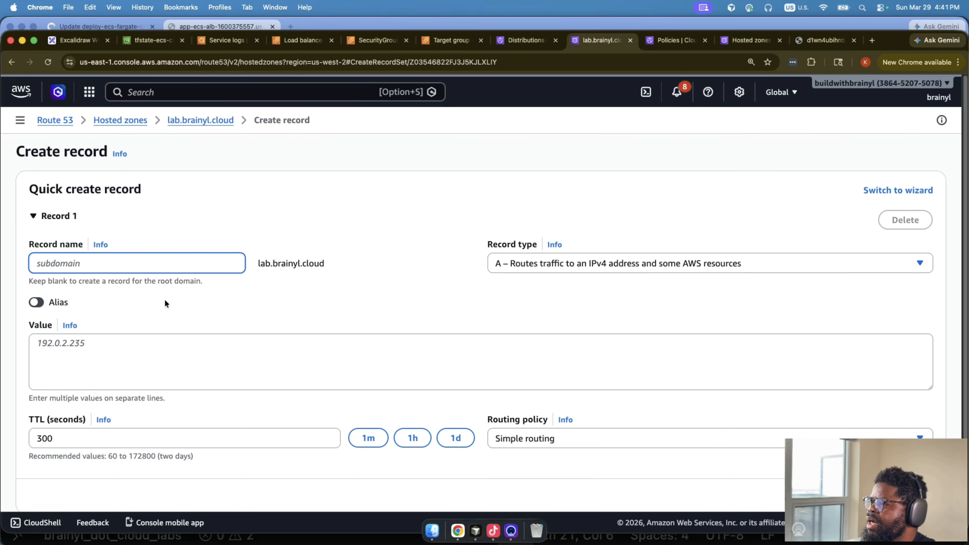
click(627, 267)
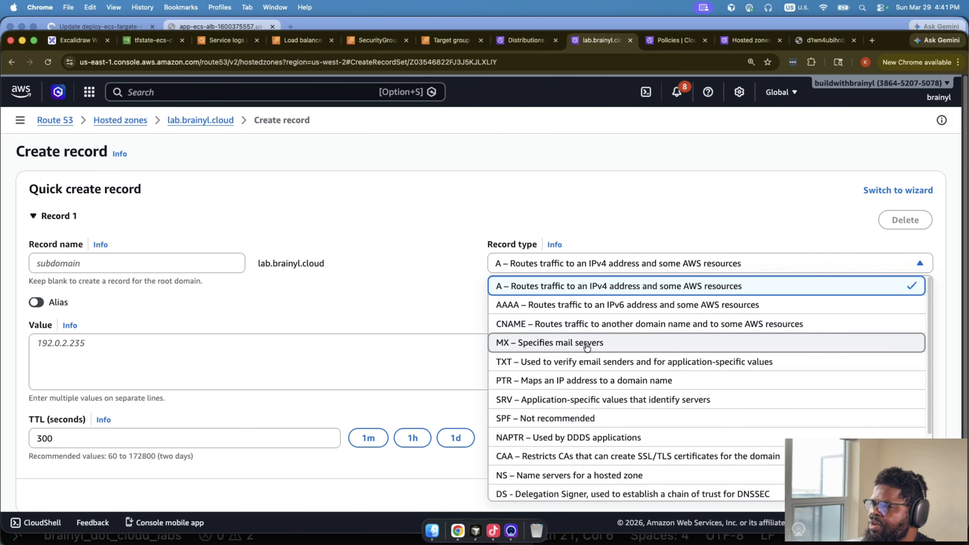
click(588, 325)
click(246, 376)
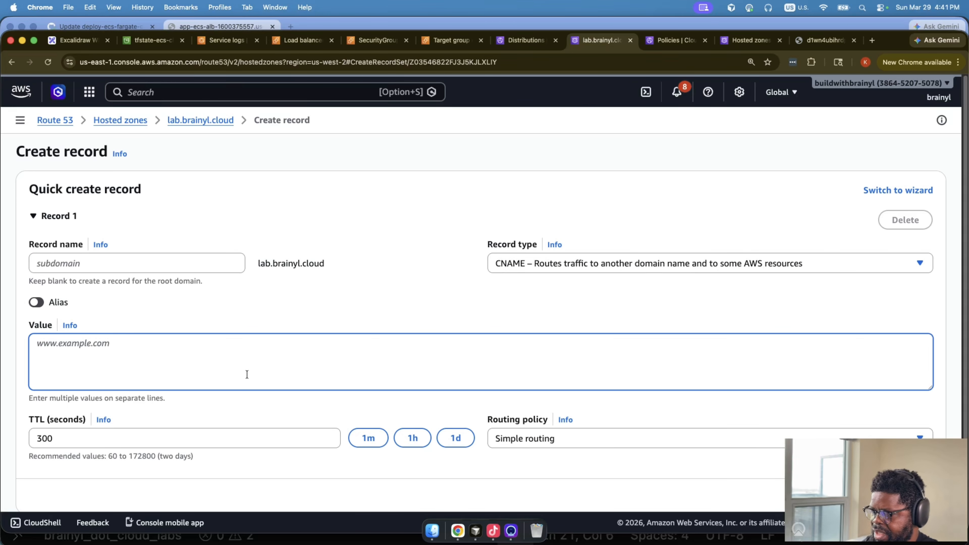
key(super+v)
scroll(262, 374, down, 3)
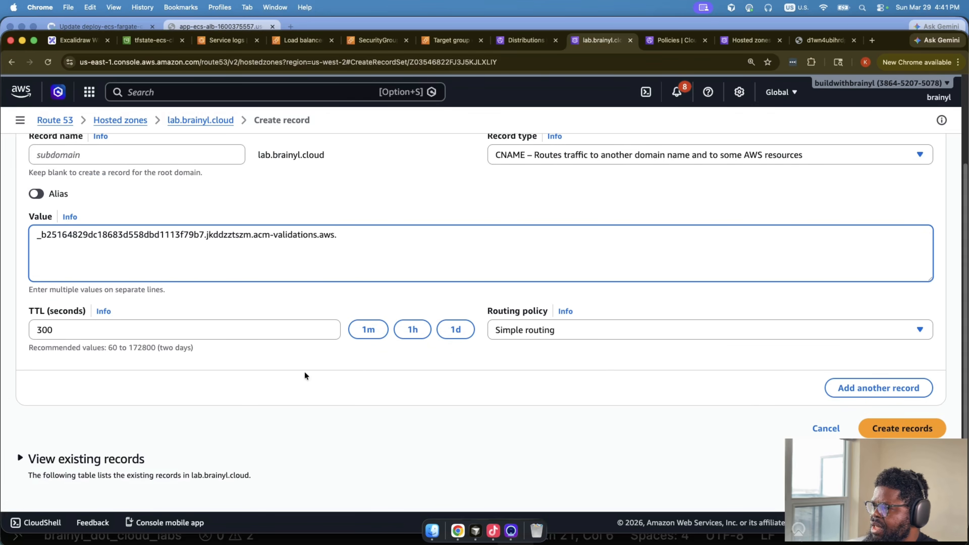
click(902, 428)
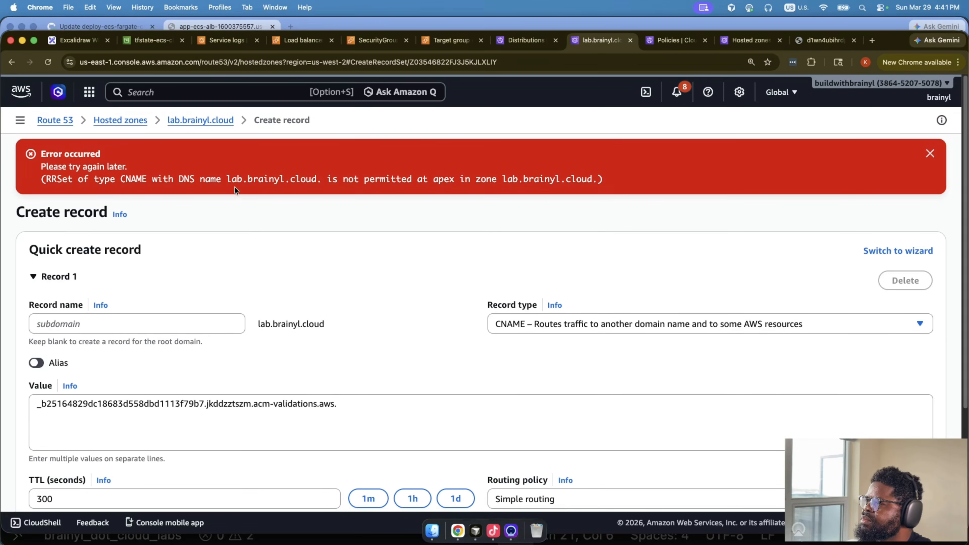
Step: Return to the lab.brainyl.cloud record list, and widen the Name column of the certificate's validation records to read the full CNAME names
click(211, 121)
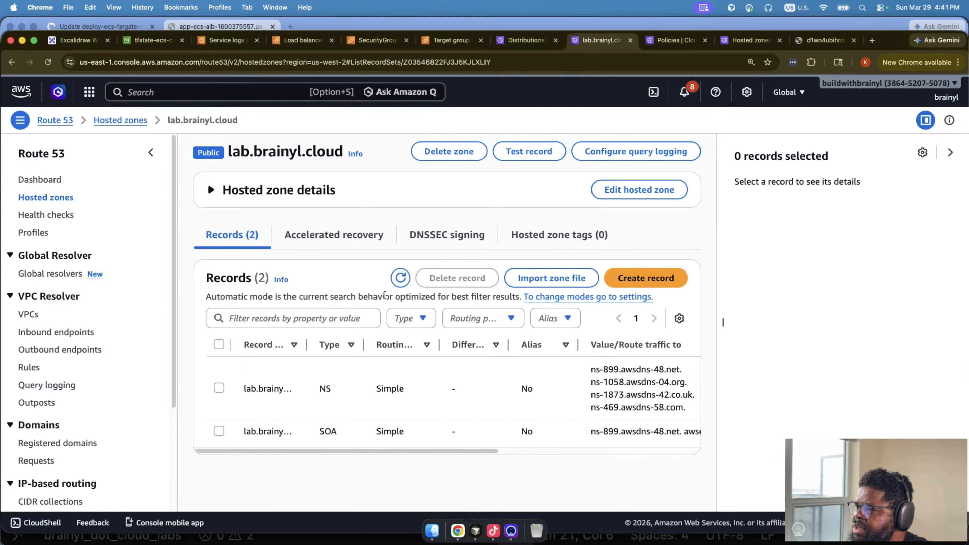
drag(307, 343, 473, 345)
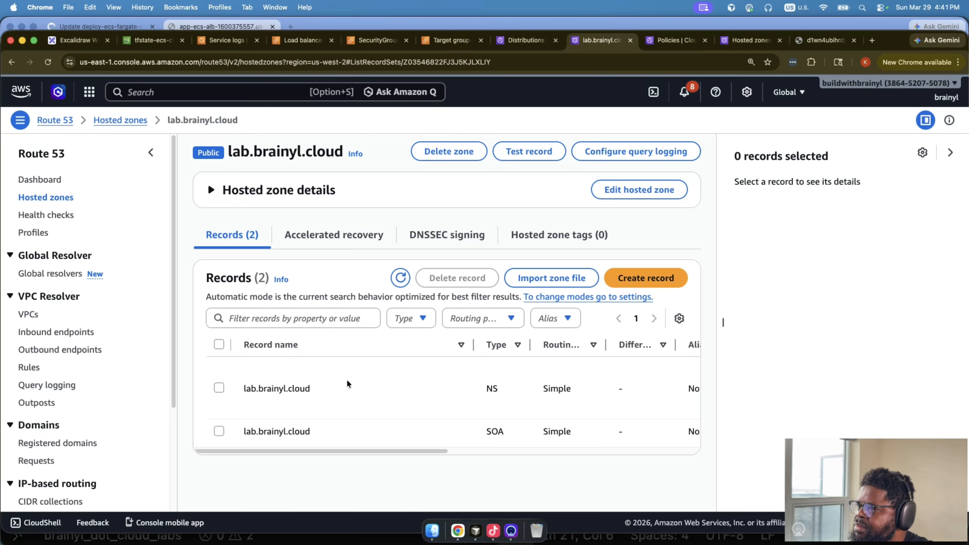
click(664, 42)
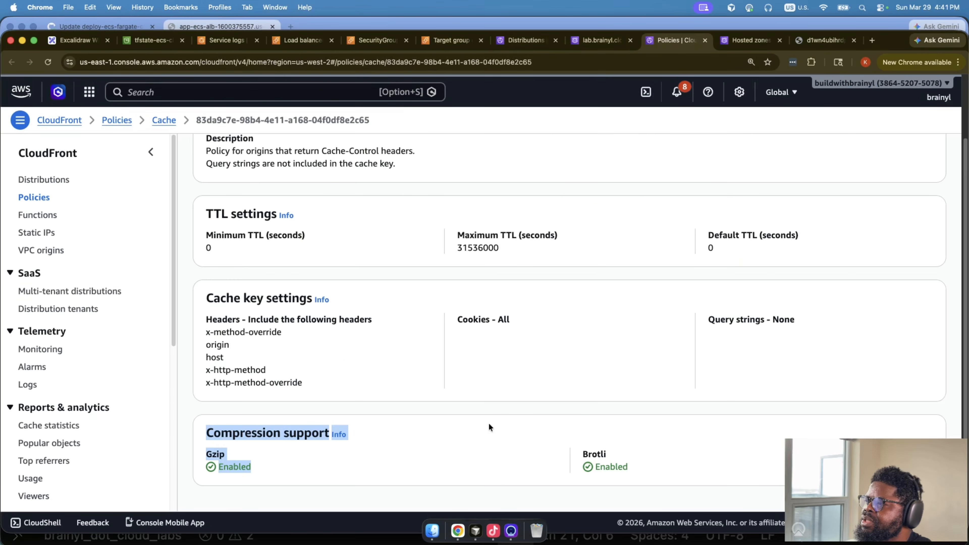
click(600, 40)
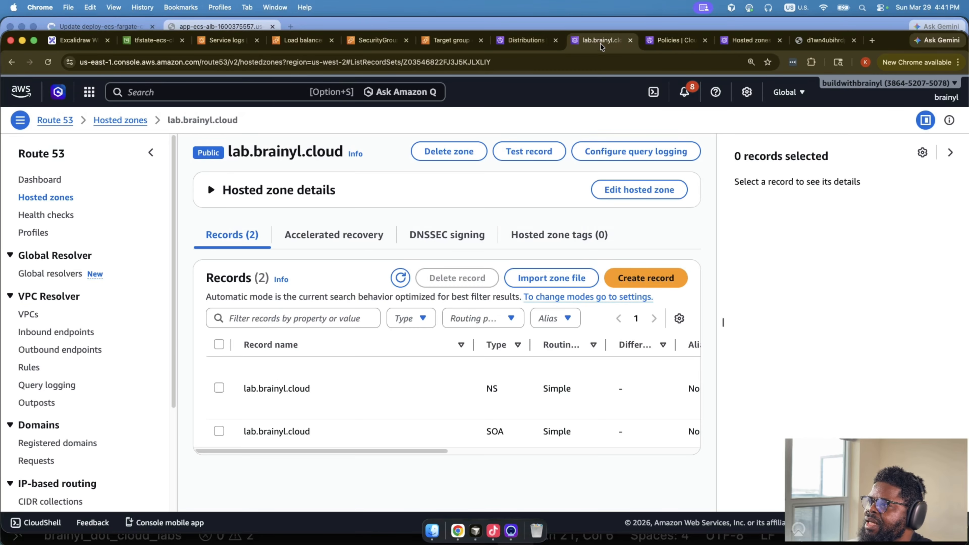
click(673, 40)
click(520, 38)
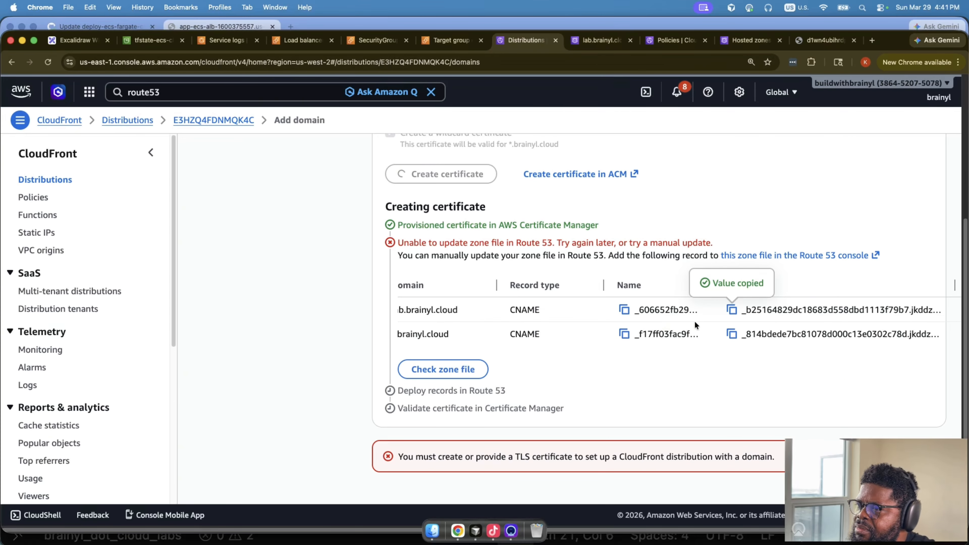
scroll(713, 318, right, 3)
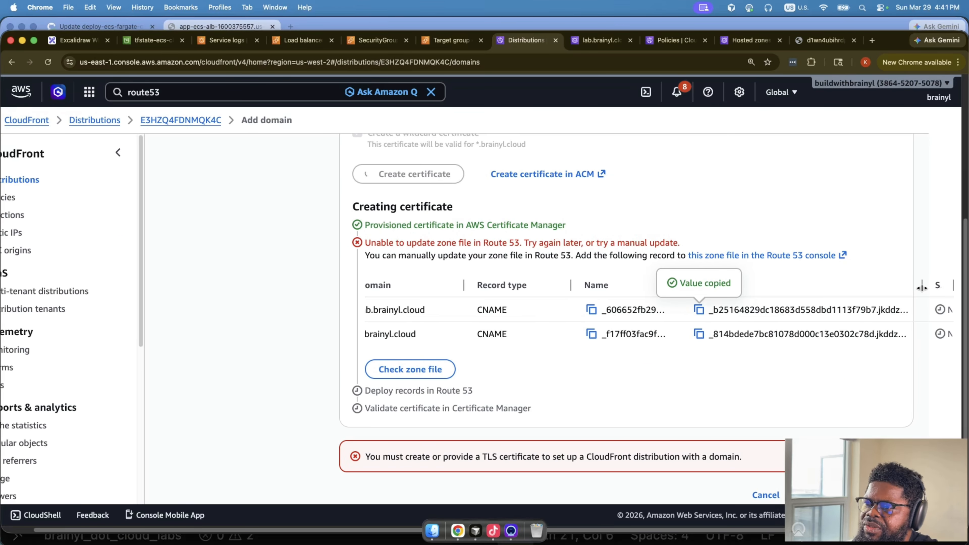
drag(922, 288, 946, 294)
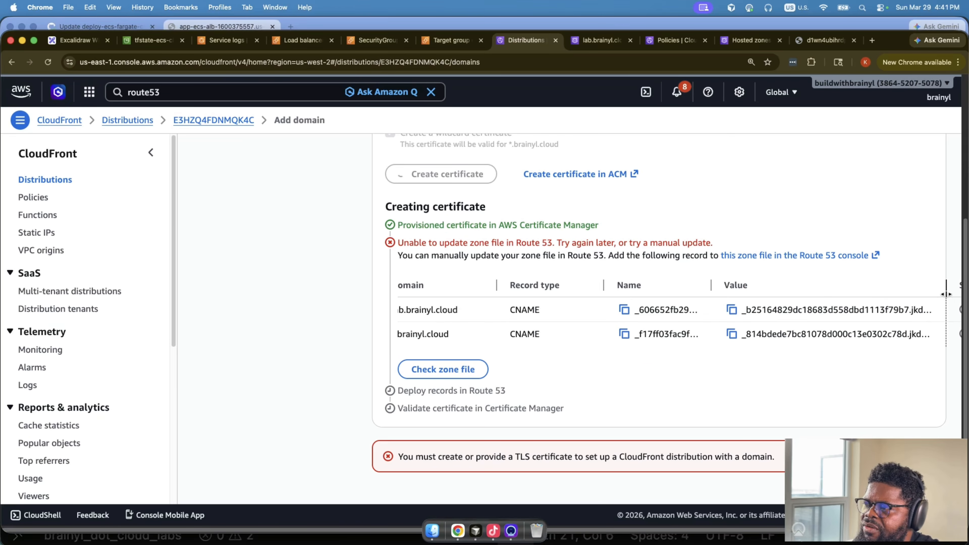
scroll(653, 335, up, 10)
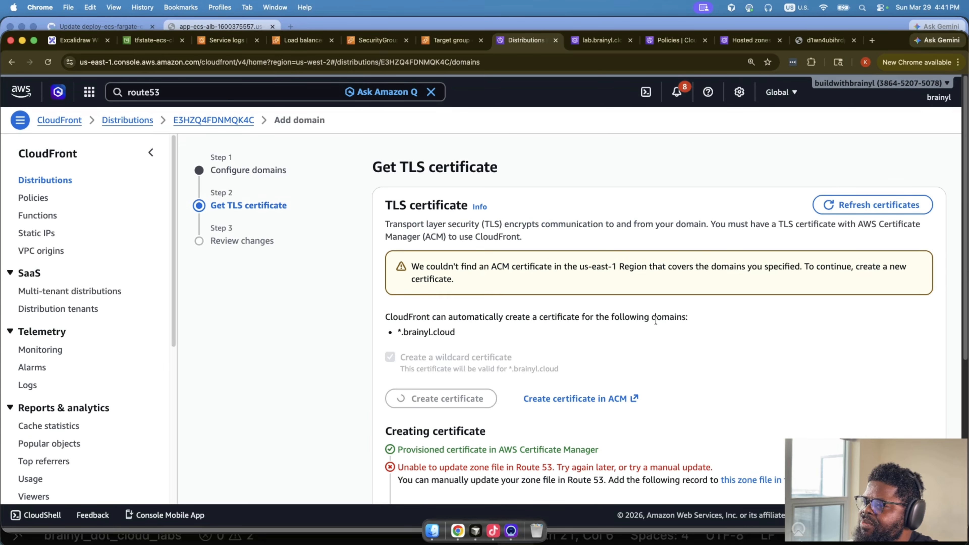
scroll(655, 320, down, 7)
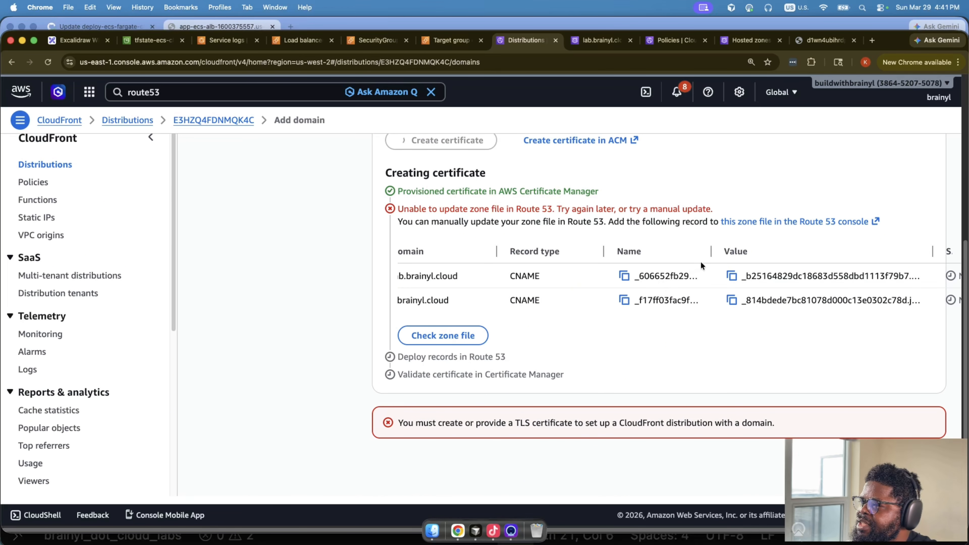
drag(711, 251, 892, 259)
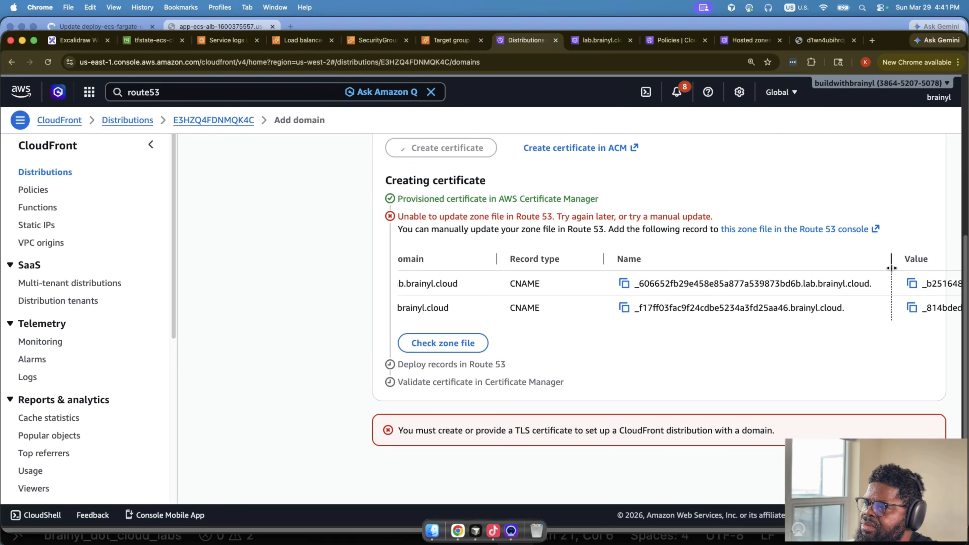
Step: Start a lab.brainyl.cloud zone record named with the first validation record's copied name, minus its .lab.brainyl.cloud. suffix
click(622, 284)
click(600, 40)
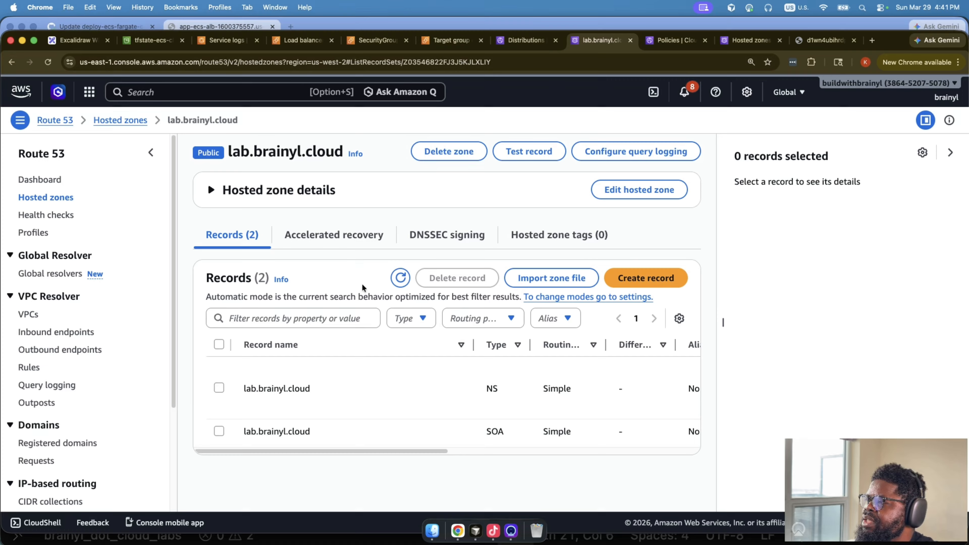
click(645, 284)
key(super+v)
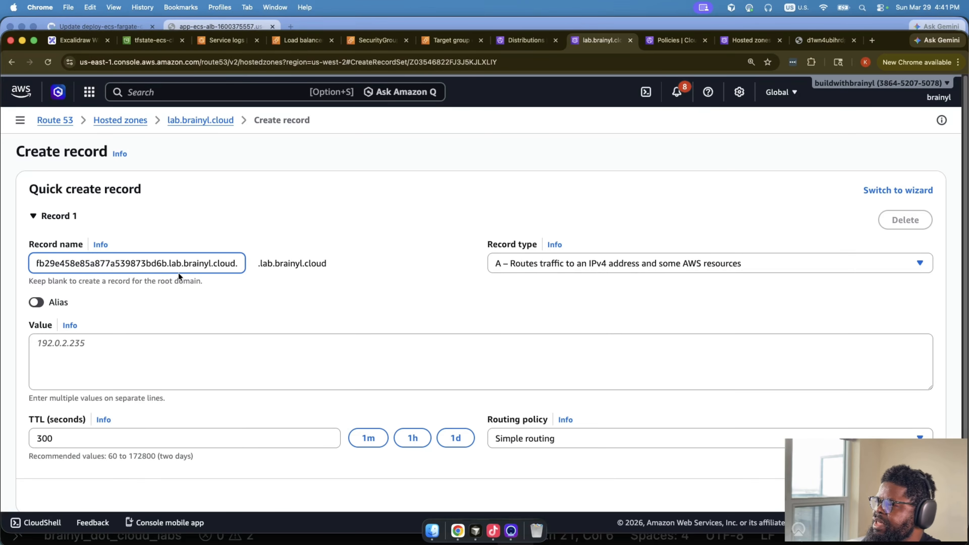
drag(169, 263, 299, 263)
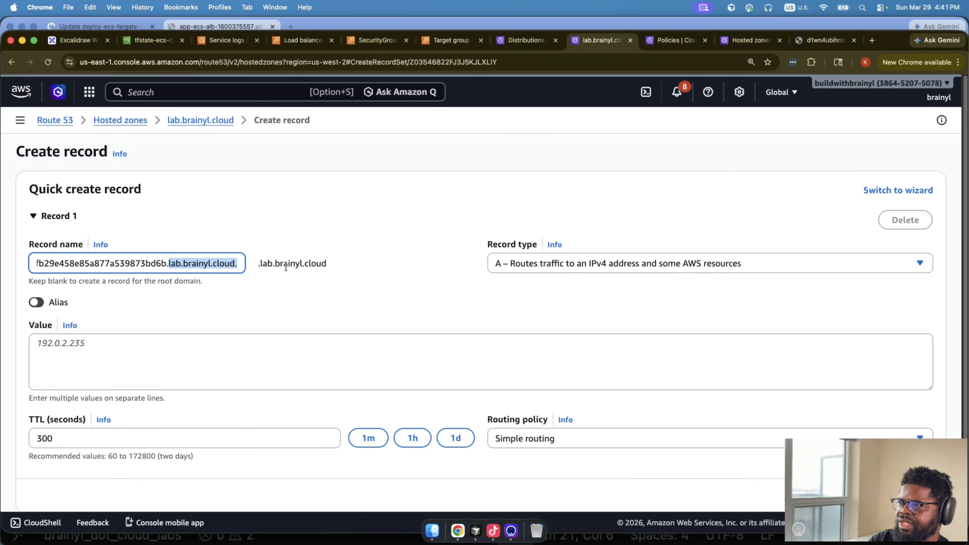
key(BackSpace)
key(BackSpace)
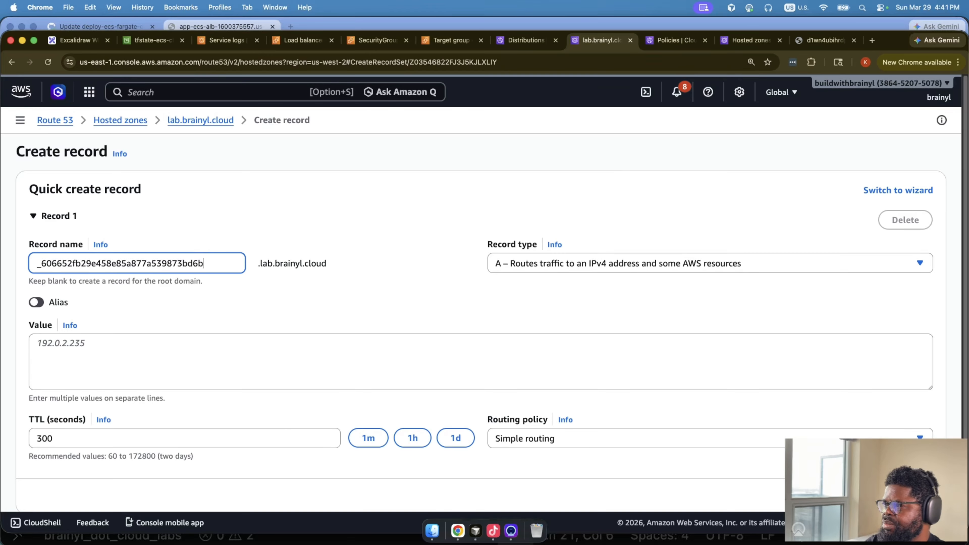
Step: Set the record type to CNAME, paste the first validation record's value from the CloudFront certificate page, and create the record
click(537, 272)
click(552, 323)
click(330, 355)
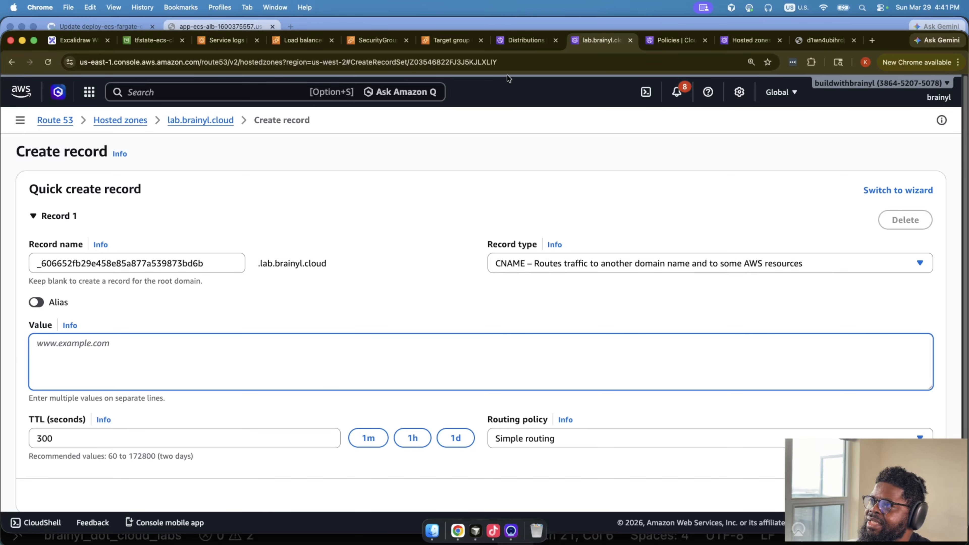
click(521, 41)
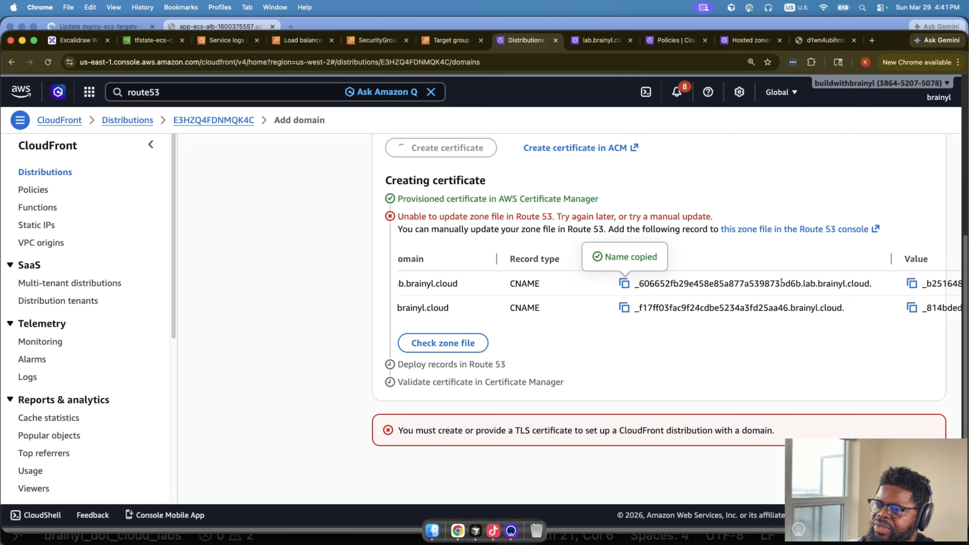
click(912, 283)
click(599, 40)
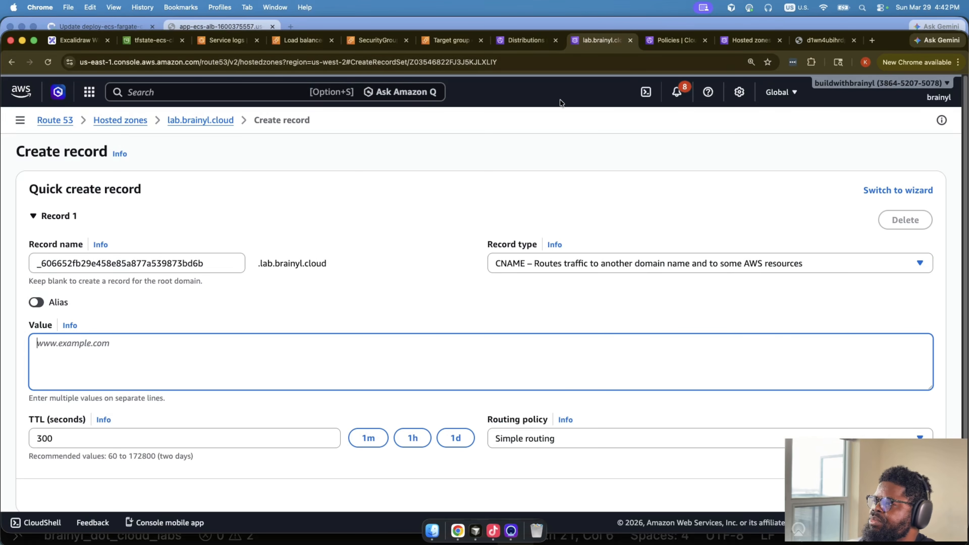
key(super+v)
scroll(836, 426, down, 3)
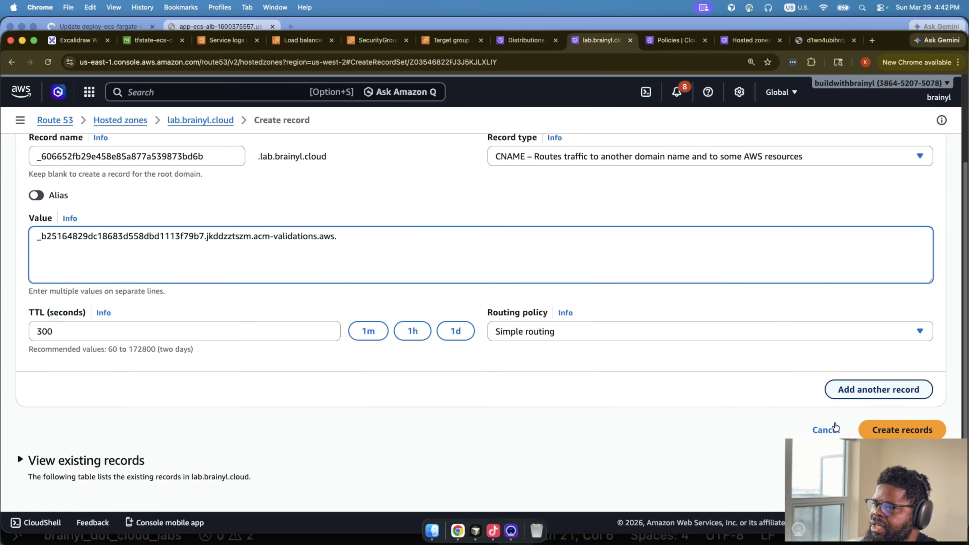
click(889, 429)
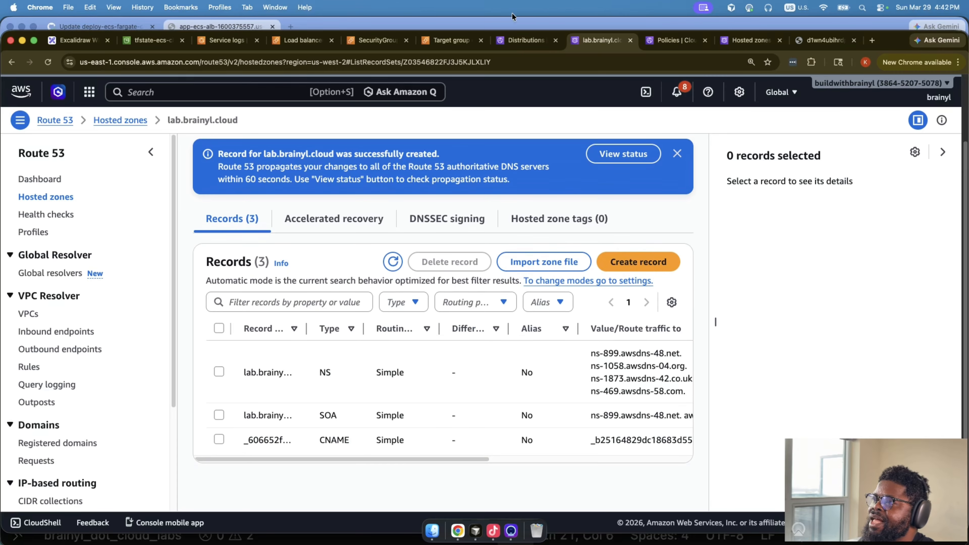
Step: Start another lab.brainyl.cloud zone record named with the *.brainyl.cloud validation record's copied name, minus its .brainyl.cloud. suffix
click(519, 39)
click(624, 307)
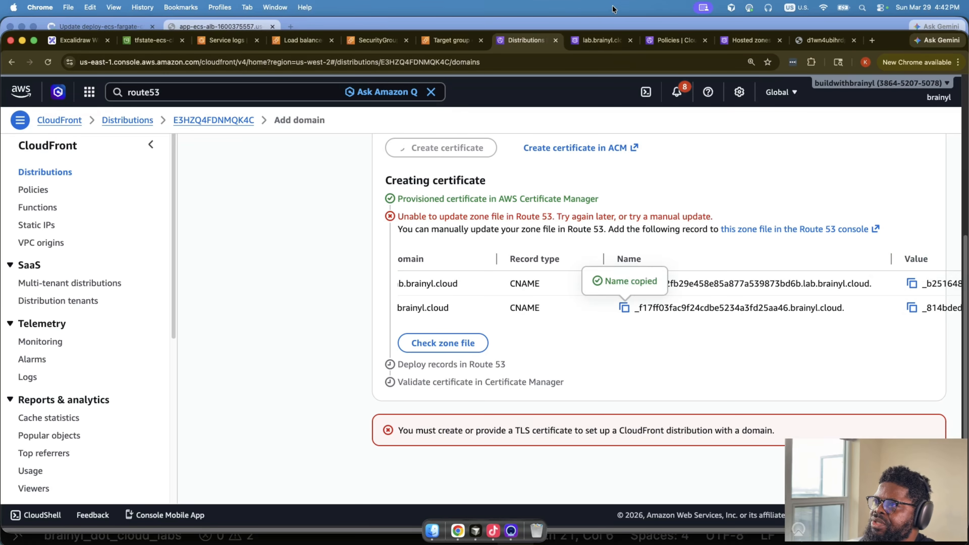
click(596, 40)
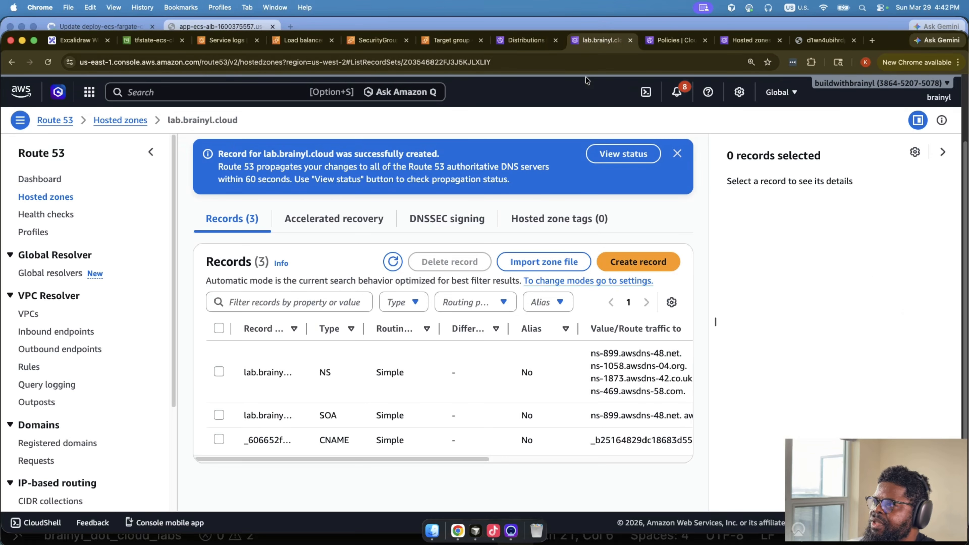
click(641, 265)
key(super+v)
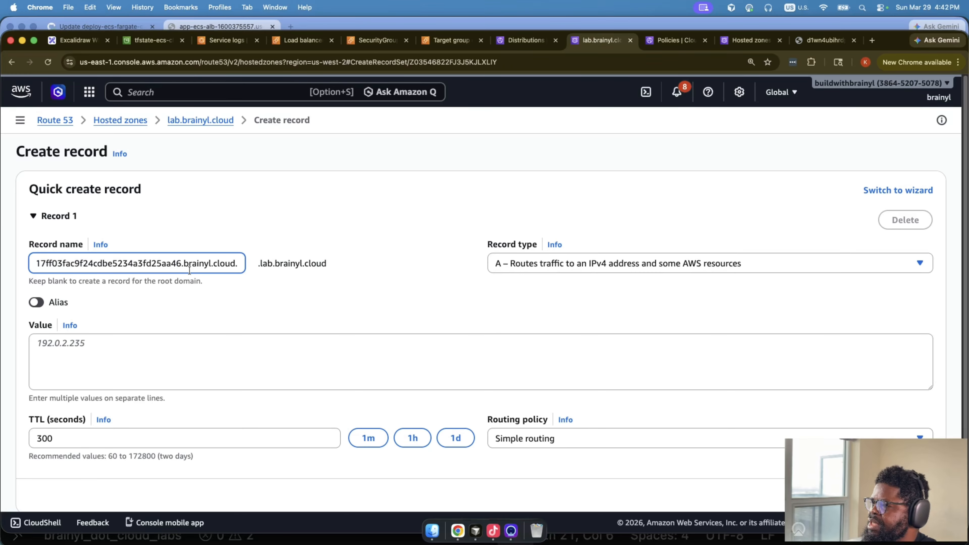
drag(183, 264, 284, 252)
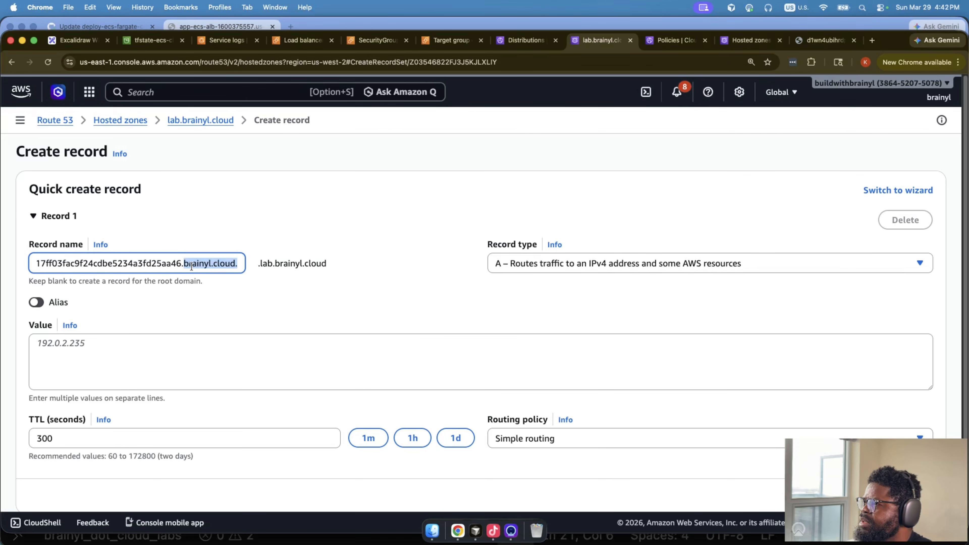
key(BackSpace)
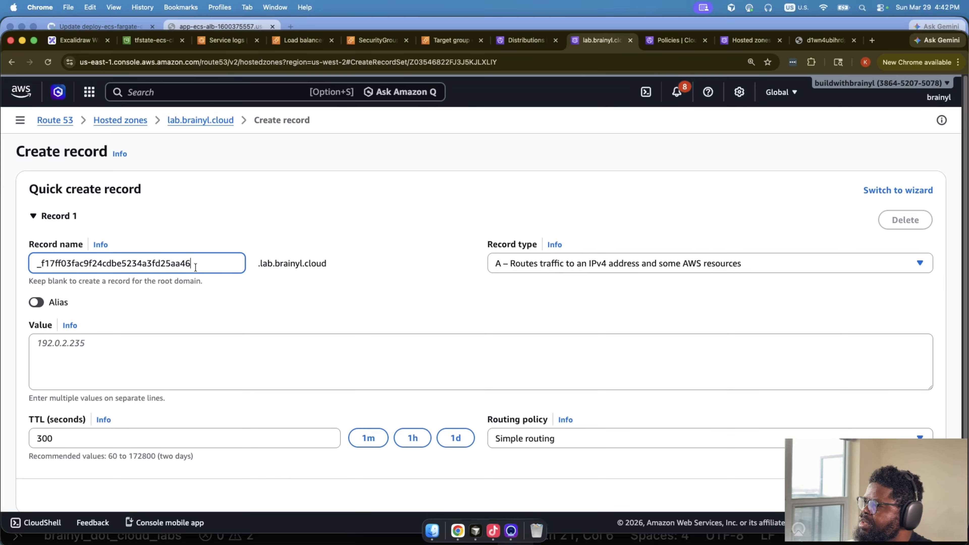
Step: Examine which domain each of the certificate's CNAME validation records belongs to on the CloudFront certificate page
click(511, 46)
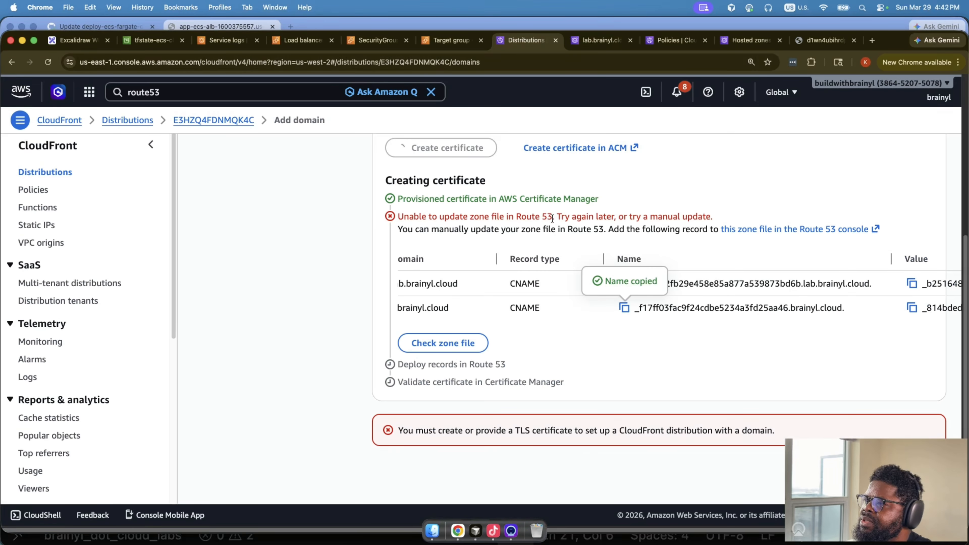
scroll(552, 218, up, 3)
scroll(552, 218, down, 3)
scroll(480, 266, left, 1)
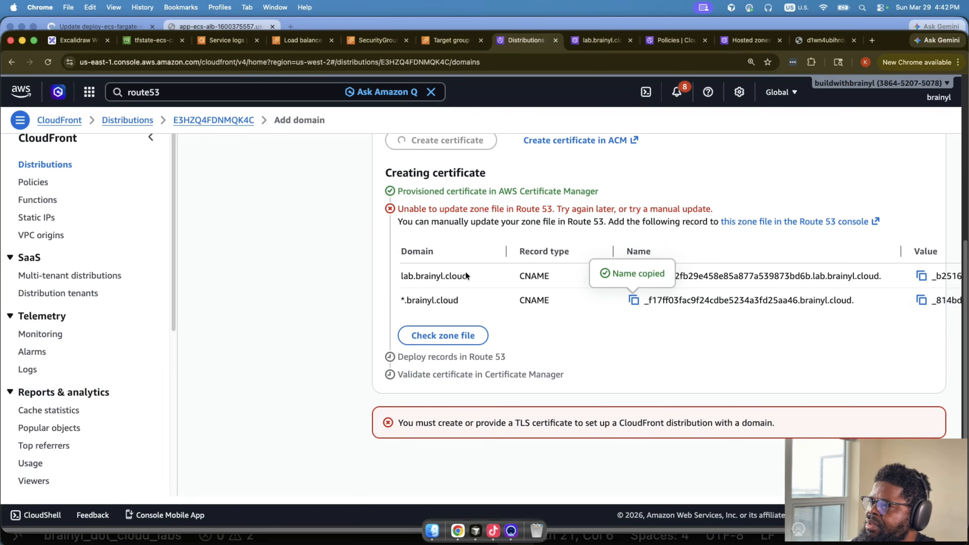
Step: Compare the record names of the lab.brainyl.cloud and *.brainyl.cloud validation records, including their domain suffixes, on the CloudFront certificate page
scroll(466, 275, right, 1)
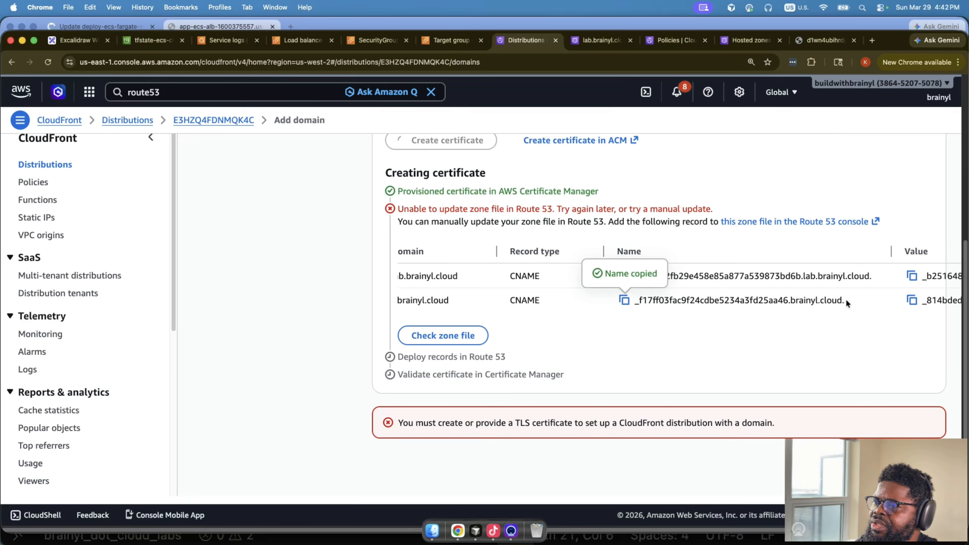
drag(847, 299, 634, 300)
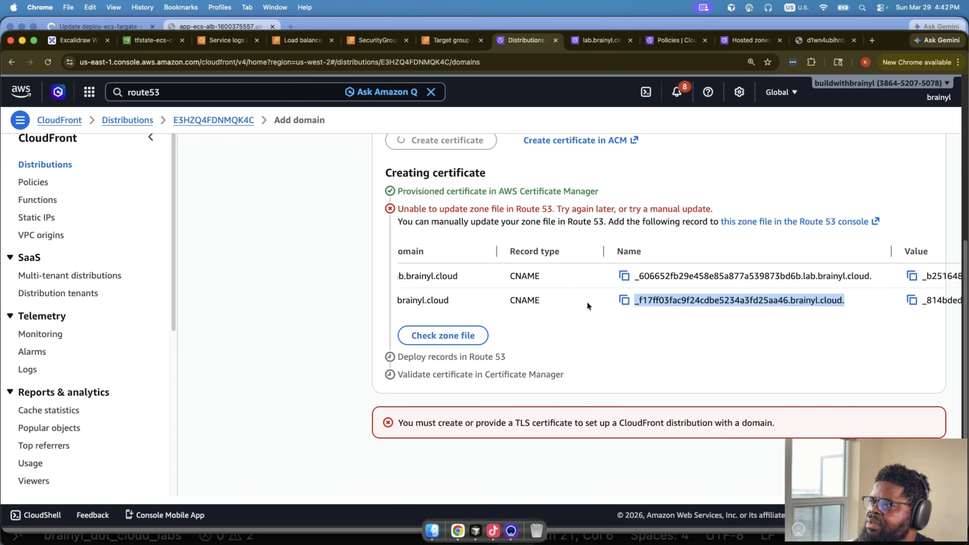
scroll(587, 301, right, 10)
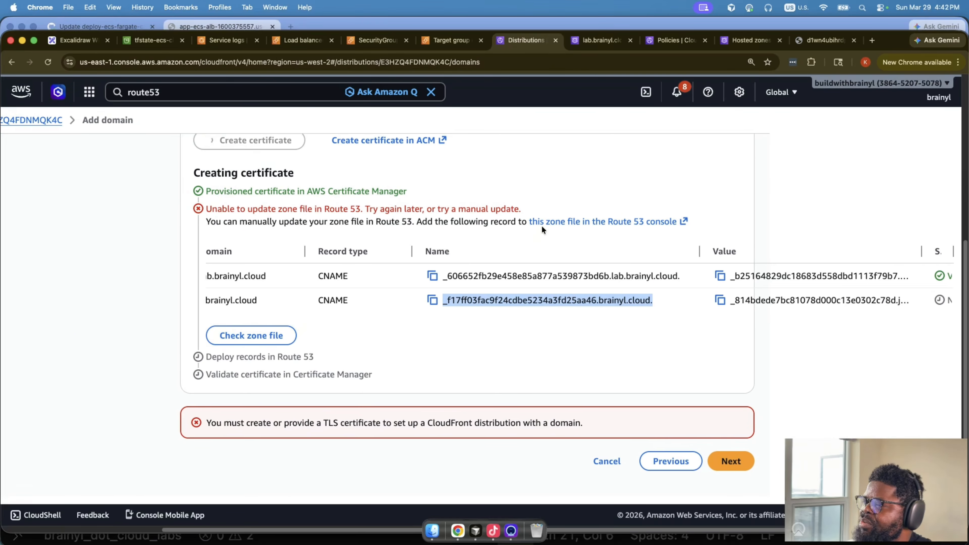
drag(442, 276, 676, 274)
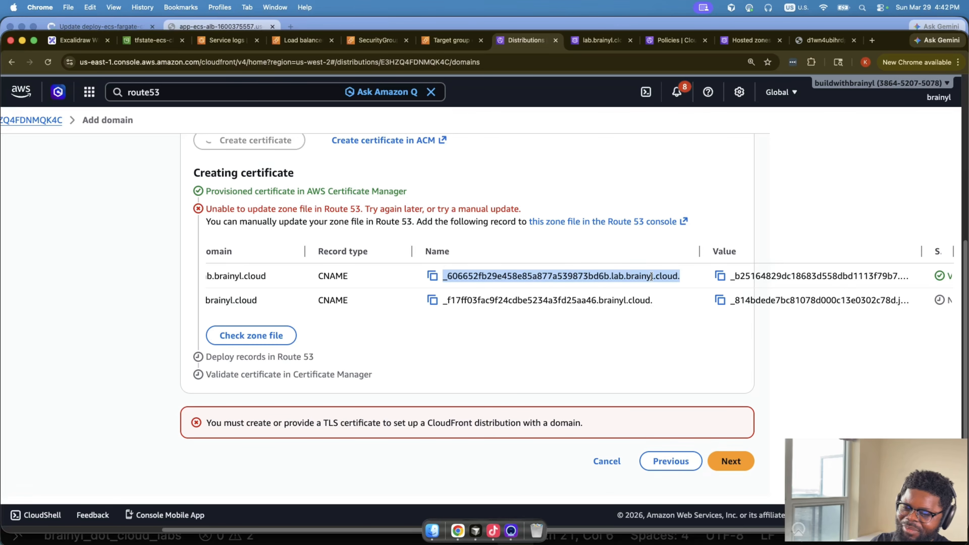
click(556, 314)
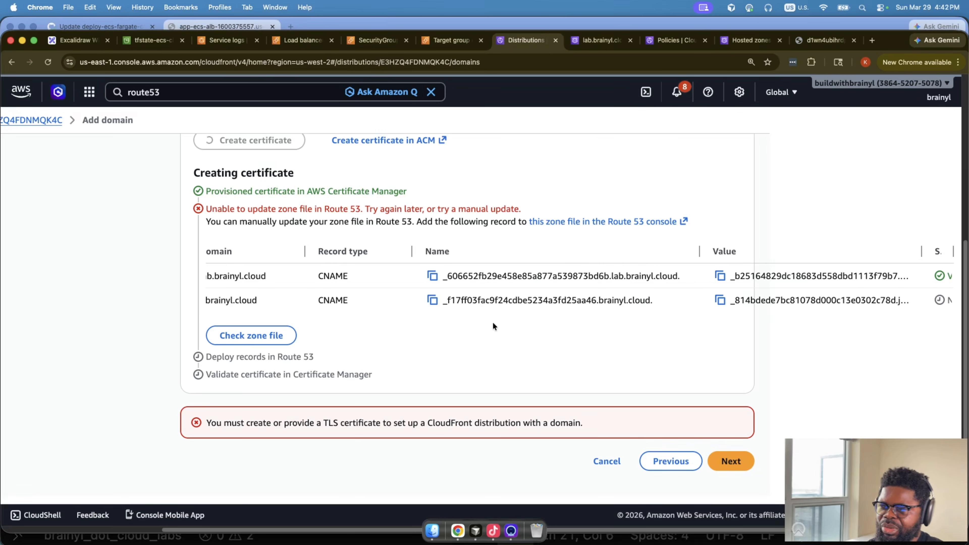
drag(441, 303, 659, 302)
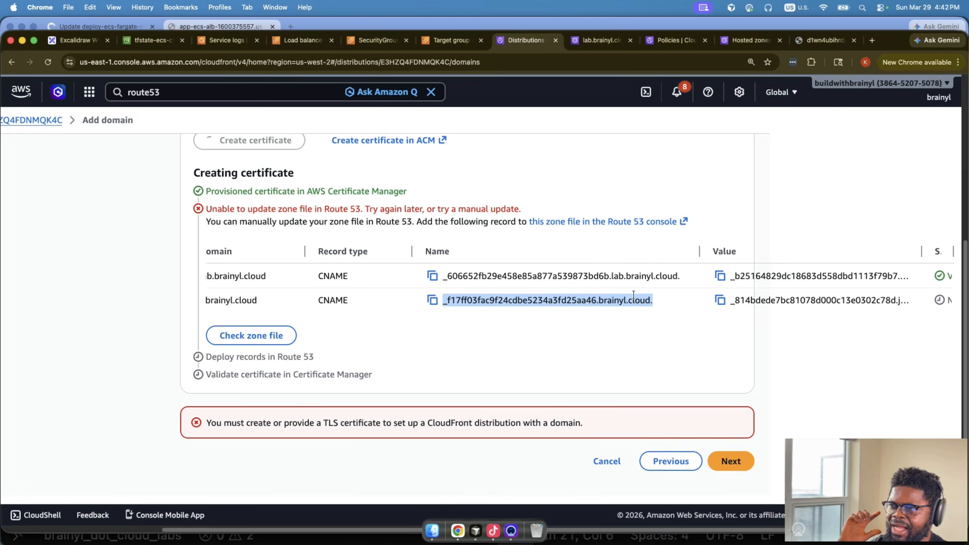
drag(599, 300, 653, 301)
drag(611, 277, 683, 278)
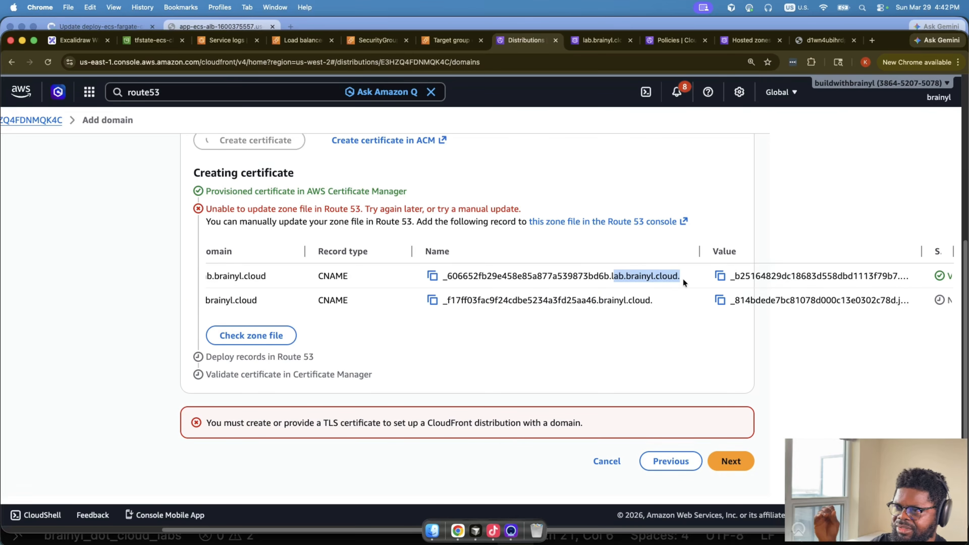
click(617, 280)
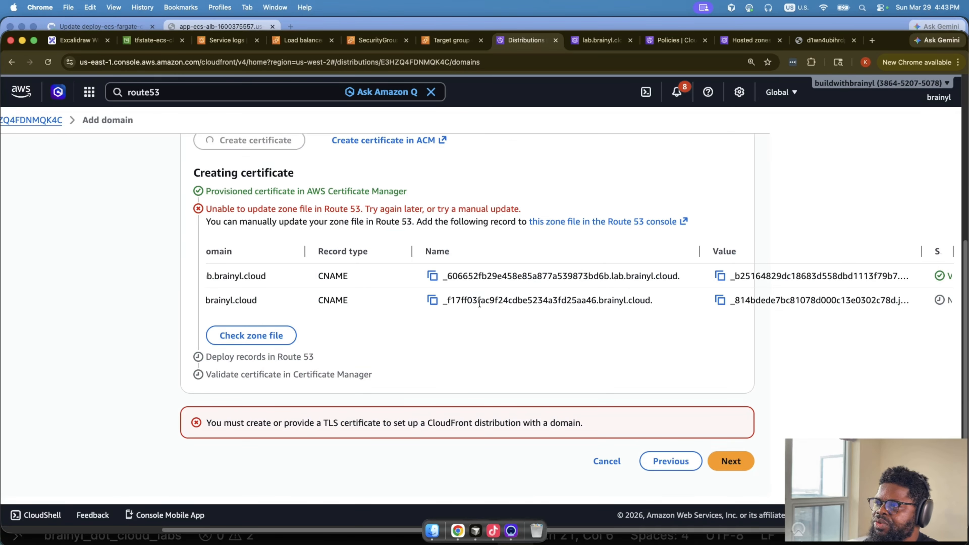
drag(440, 303, 645, 301)
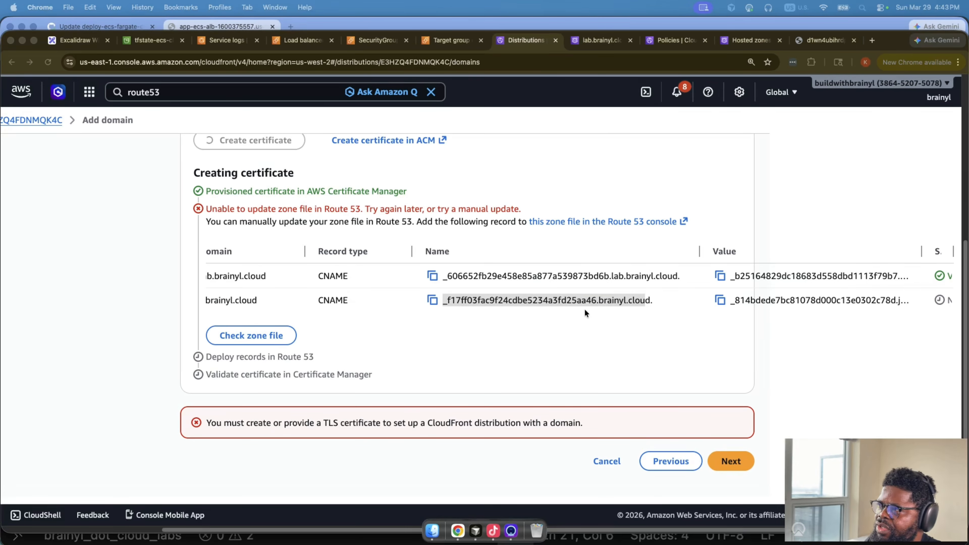
scroll(593, 312, up, 5)
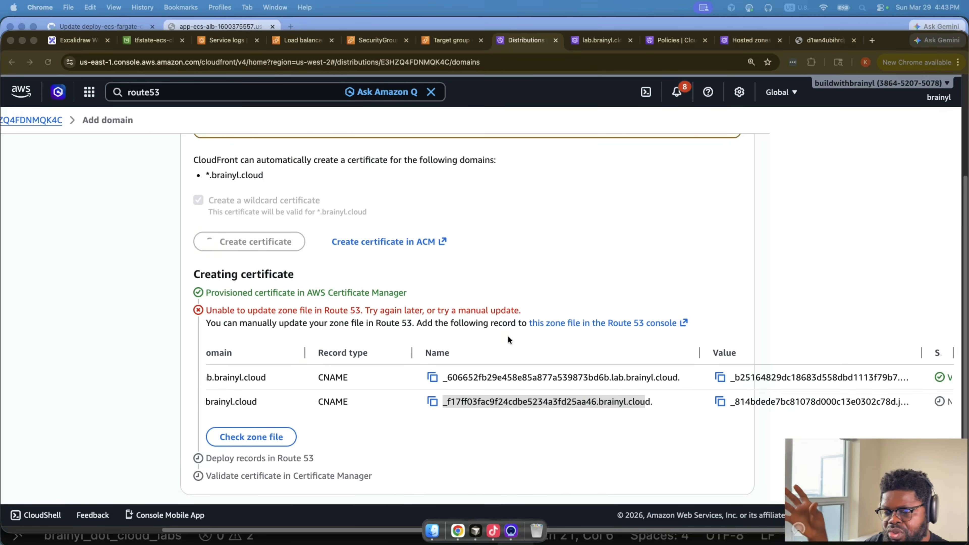
scroll(508, 336, down, 5)
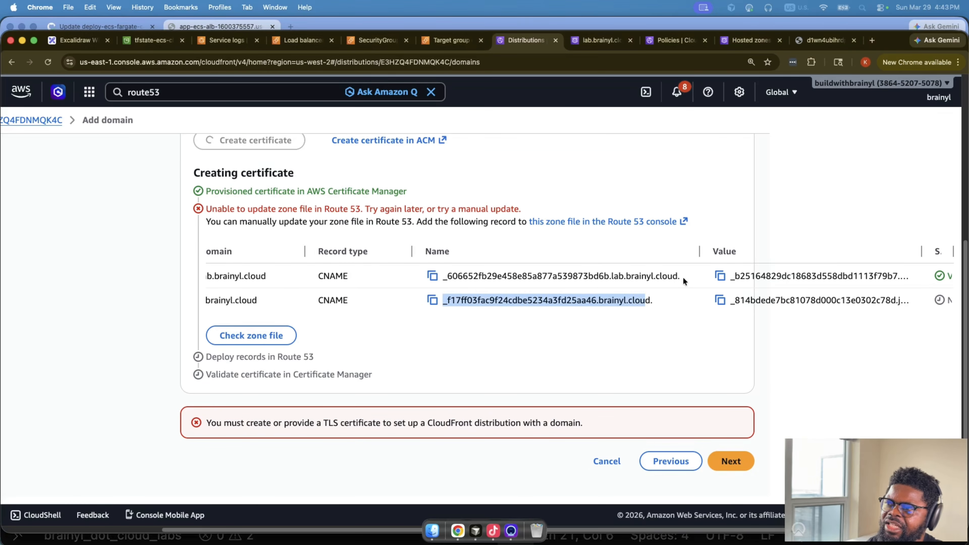
drag(681, 276, 448, 278)
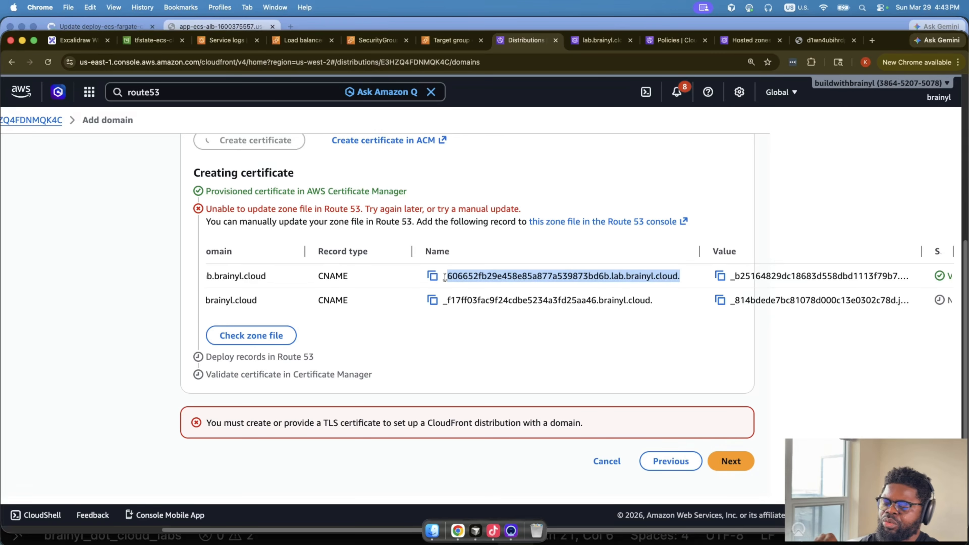
click(445, 277)
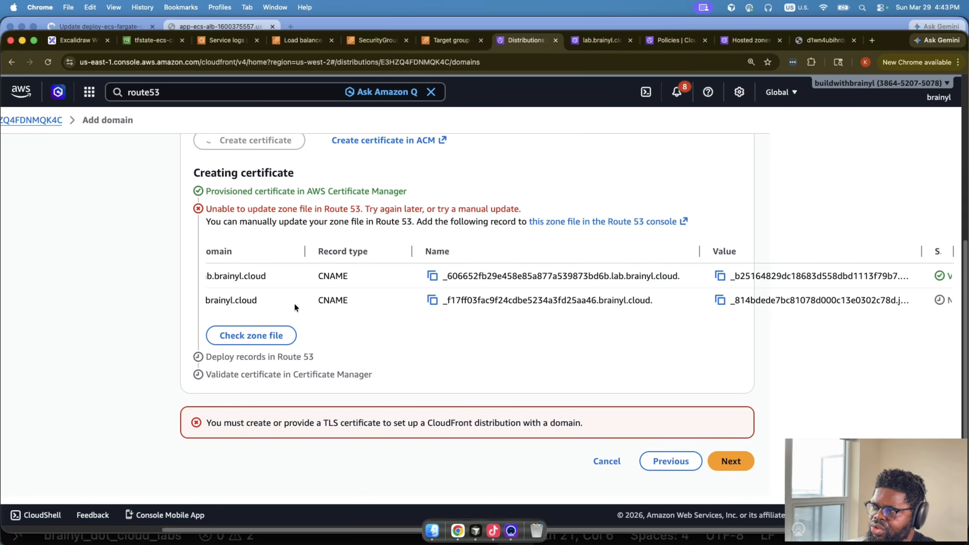
drag(442, 278, 444, 300)
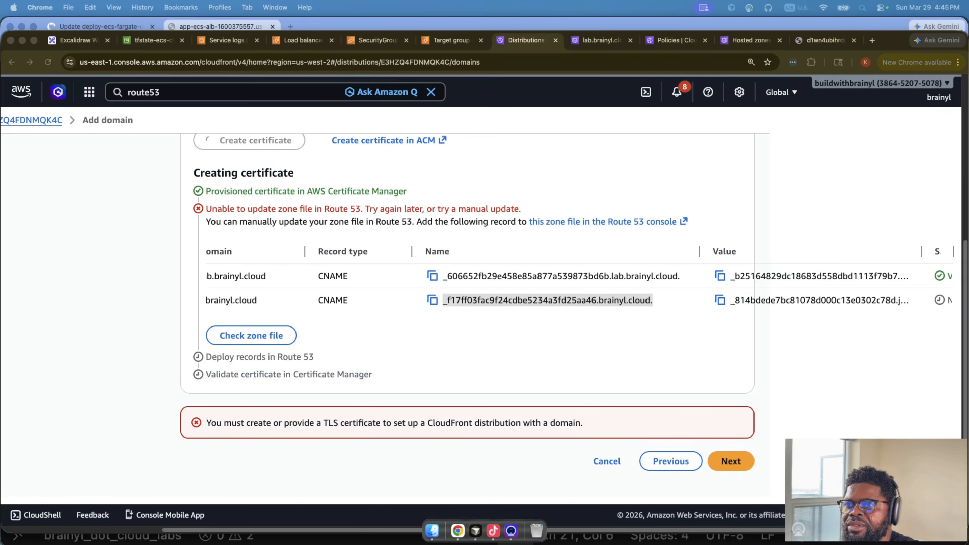
Step: Switch to the other AWS account's Route 53 console, open the brainyl.cloud hosted zone, and start a new record there
drag(965, 204, 351, 164)
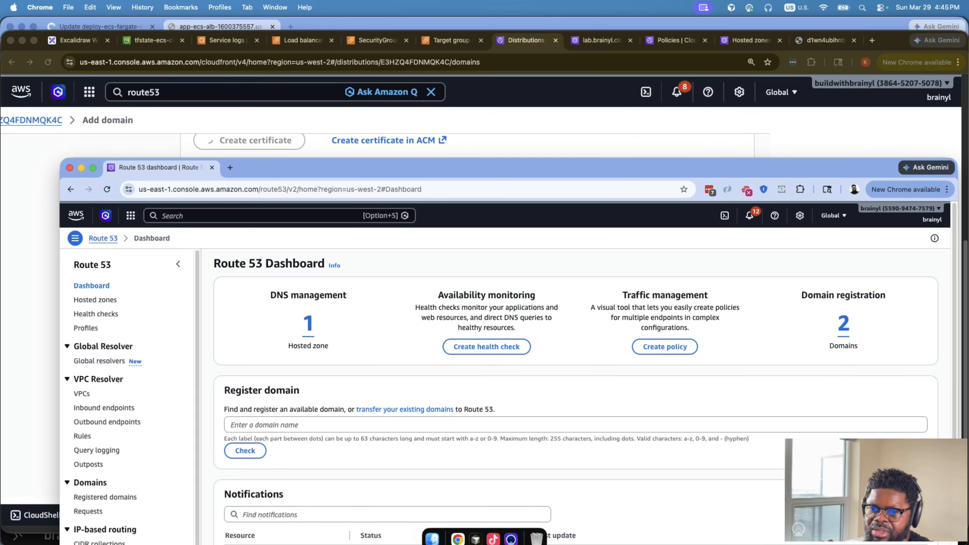
key(super+Tab)
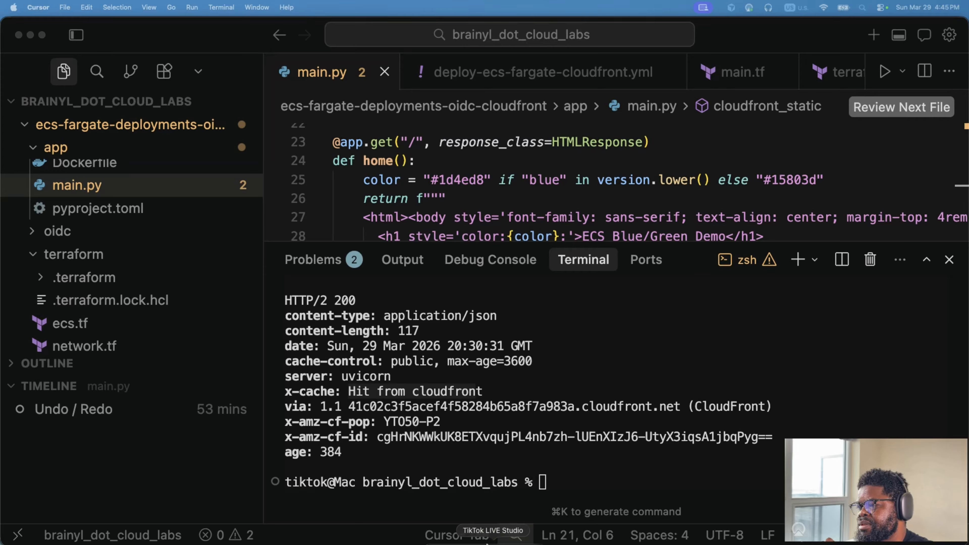
click(458, 530)
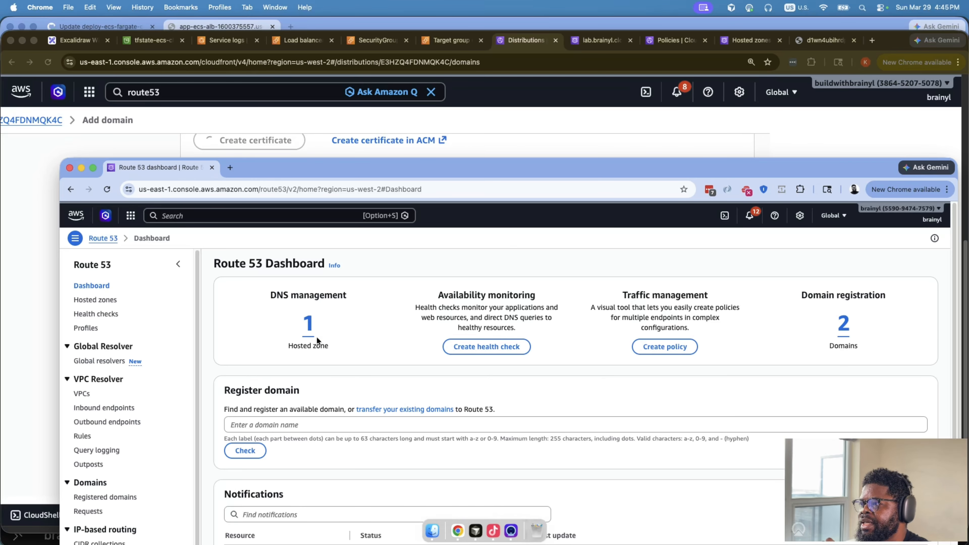
click(313, 327)
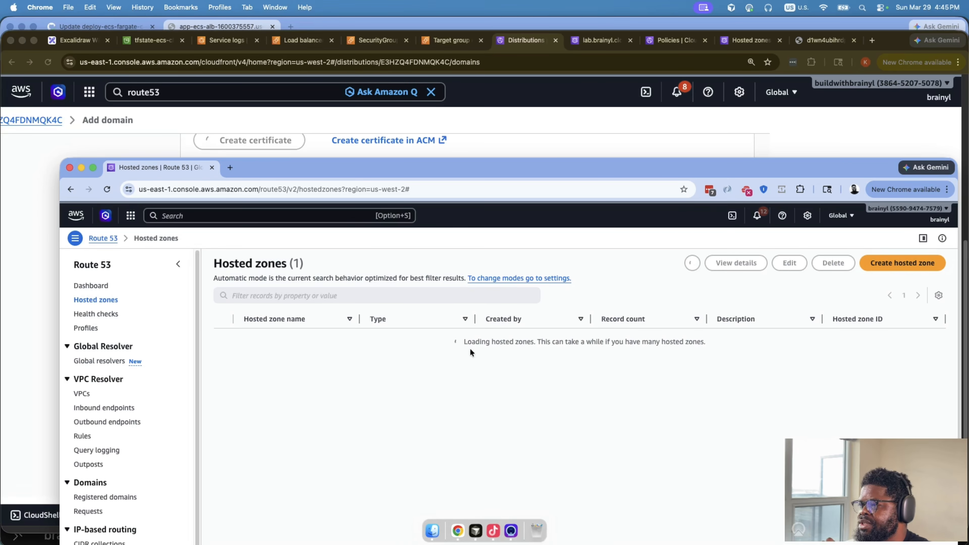
click(264, 338)
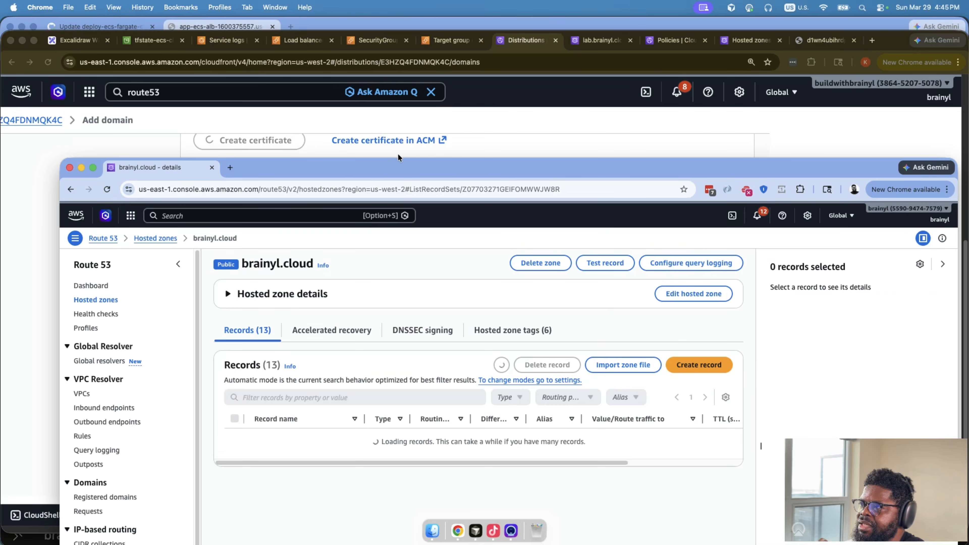
click(666, 372)
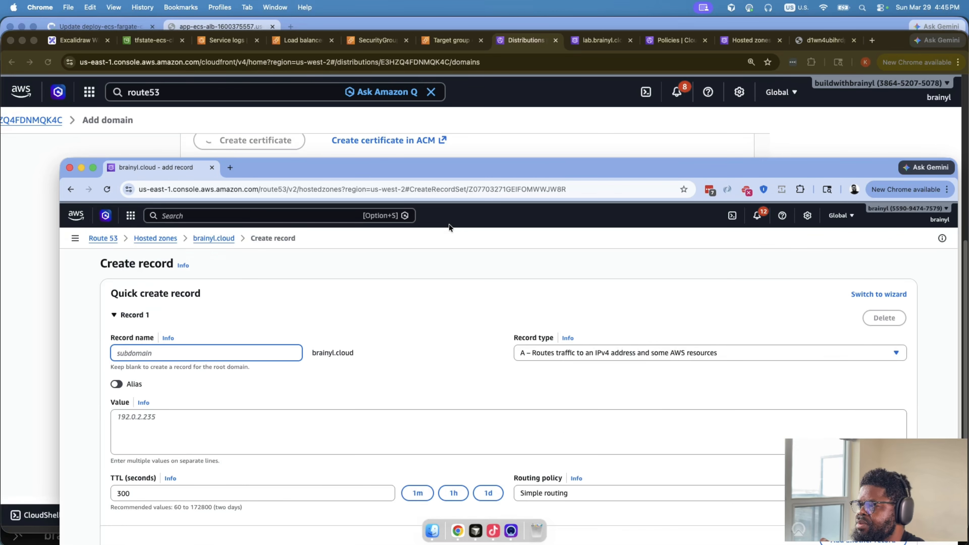
Step: Name the brainyl.cloud zone record with the *.brainyl.cloud validation record's name copied from CloudFront, minus its .brainyl.cloud. suffix
drag(457, 172, 429, 354)
click(432, 300)
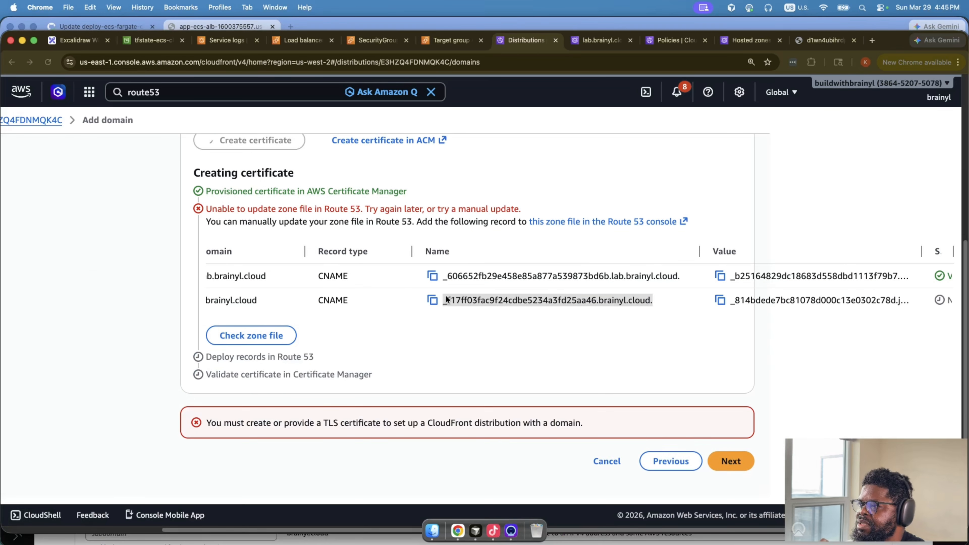
right_click(458, 531)
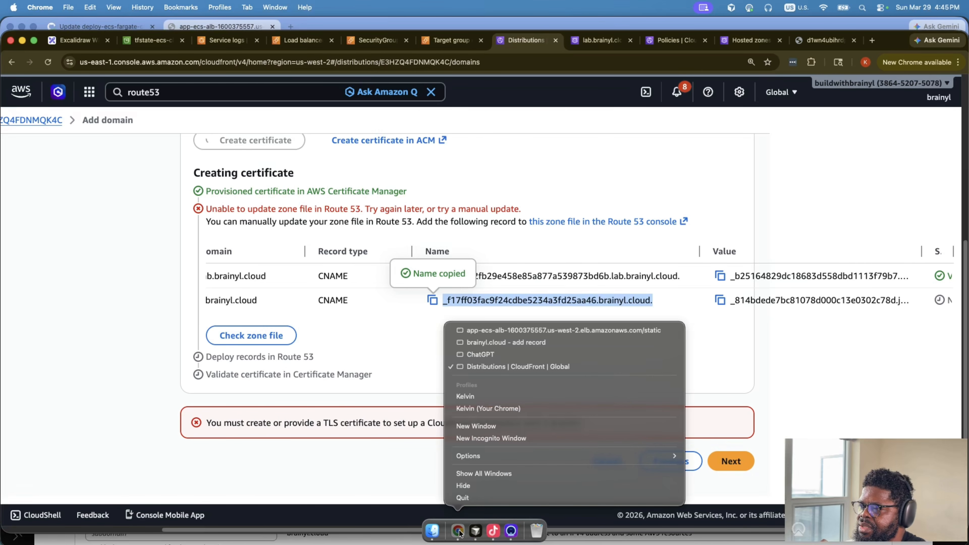
click(511, 342)
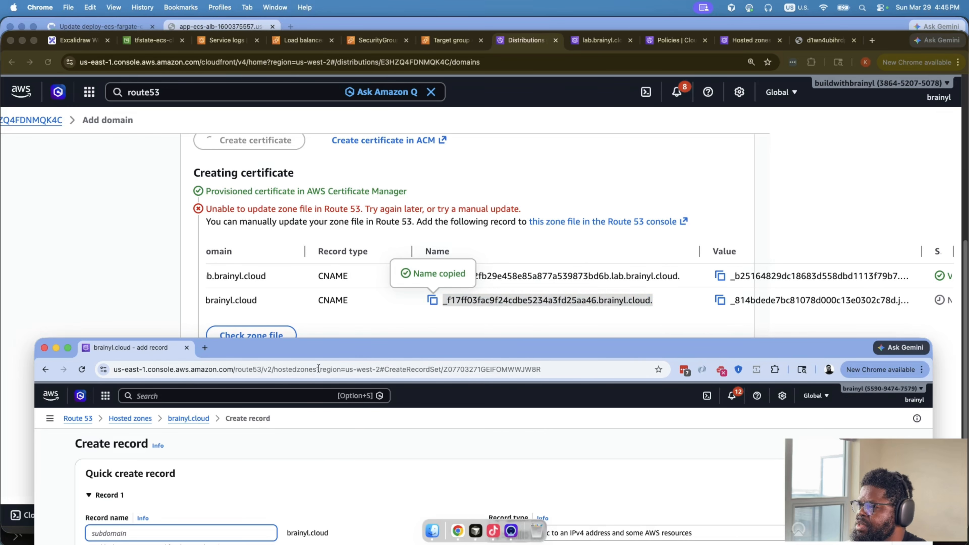
drag(330, 354, 311, 248)
key(super+v)
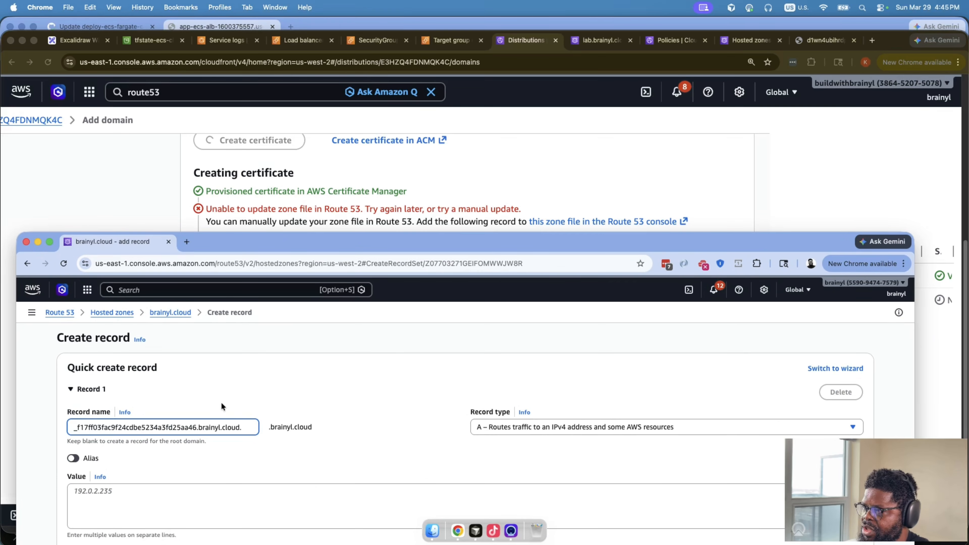
drag(198, 427, 254, 427)
key(BackSpace)
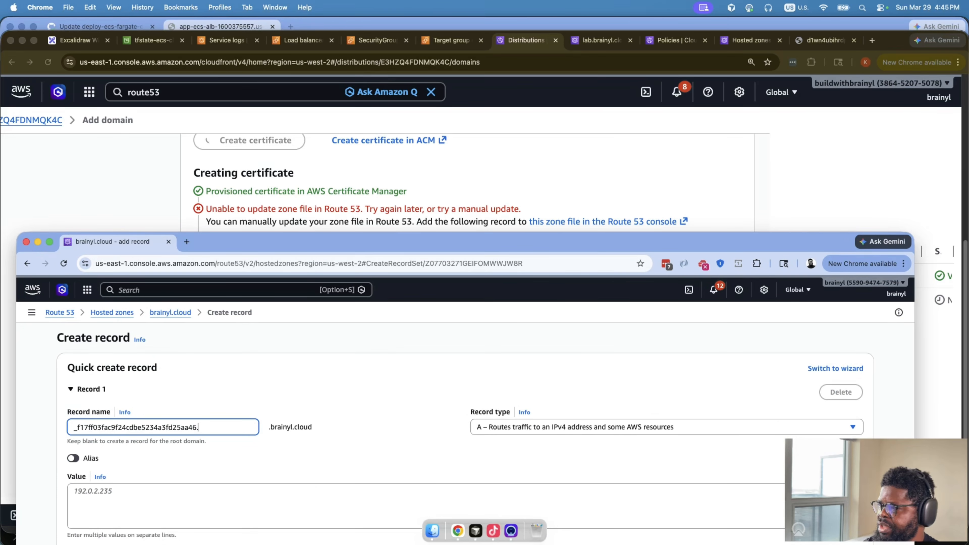
key(BackSpace)
Step: Copy the *.brainyl.cloud validation record's value from the CloudFront certificate page into the new Route 53 record's value
click(441, 220)
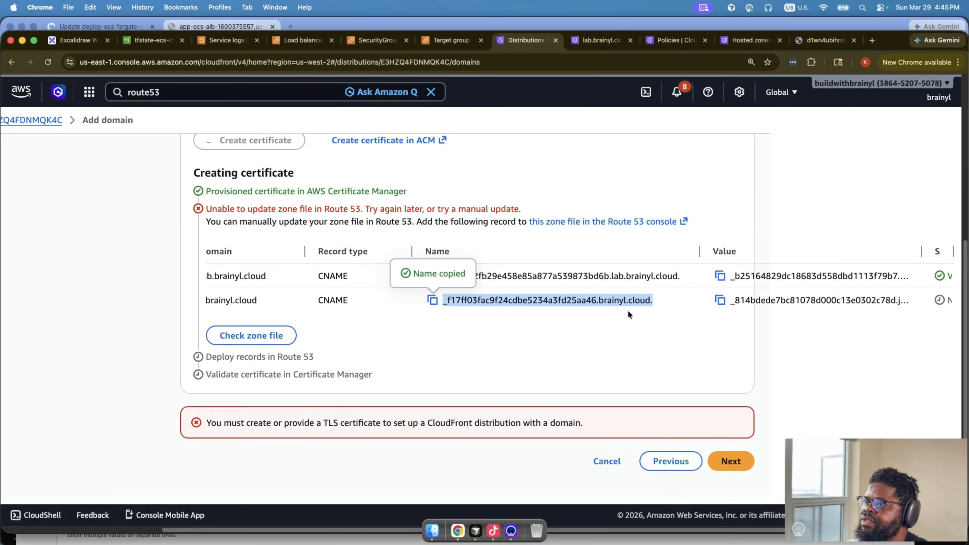
click(719, 300)
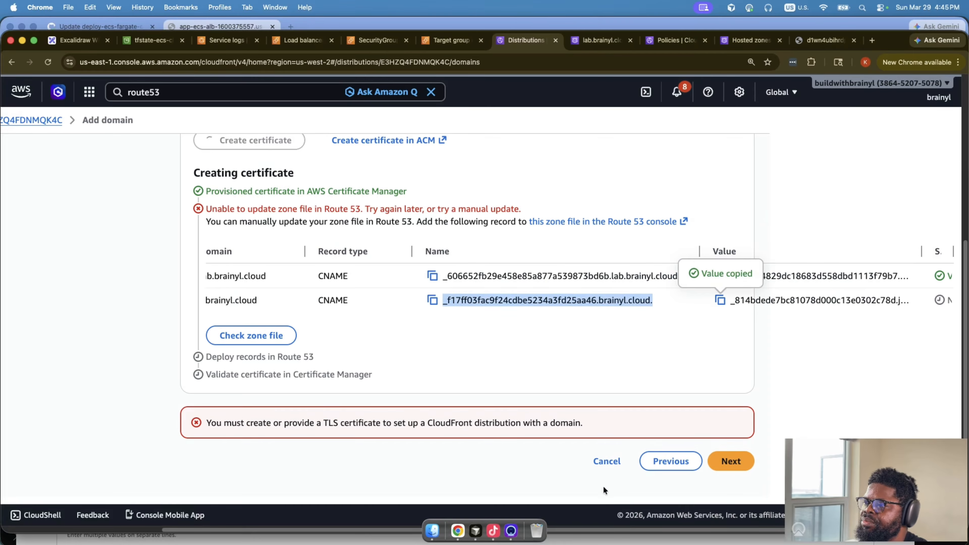
right_click(457, 531)
click(494, 342)
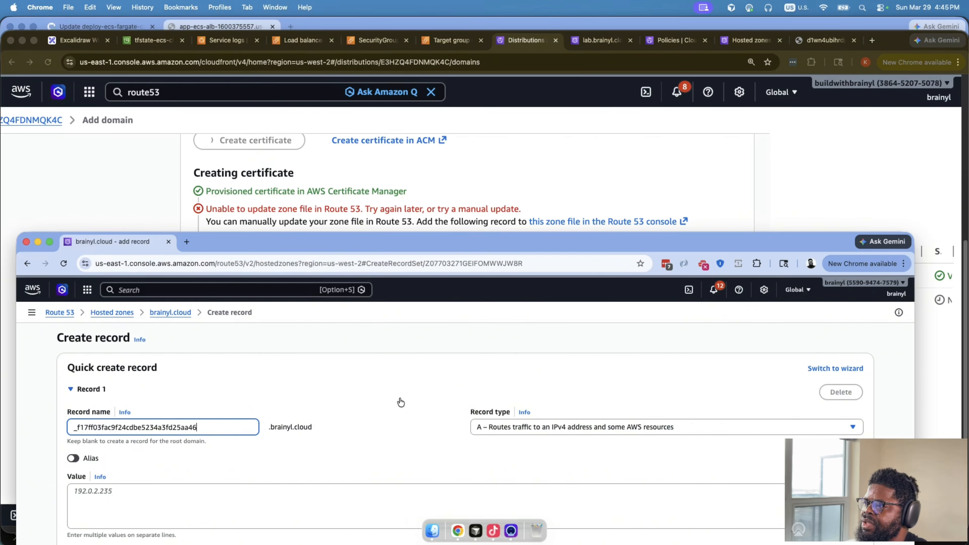
click(342, 492)
key(super+v)
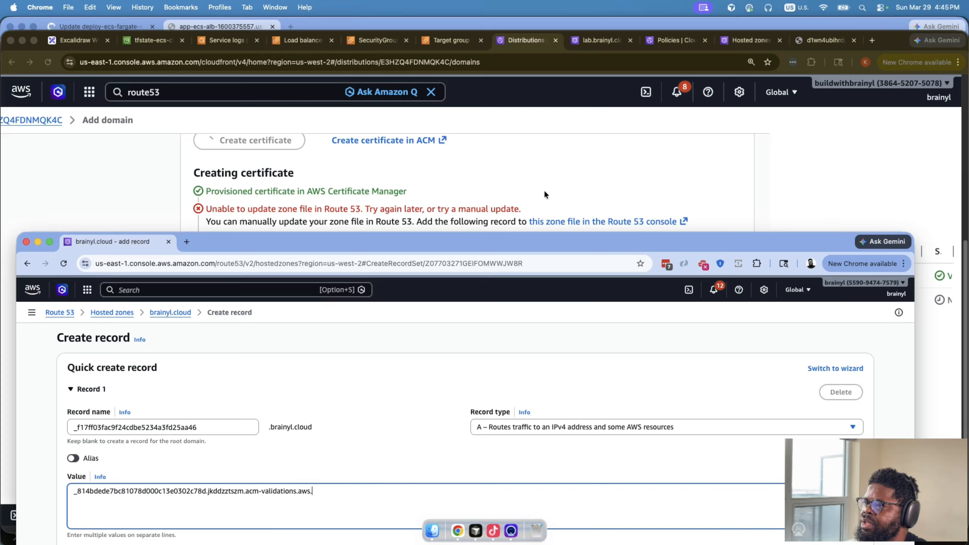
Step: Set the new record's type to CNAME, create it in the brainyl.cloud zone, and return to the CloudFront certificate page
click(580, 199)
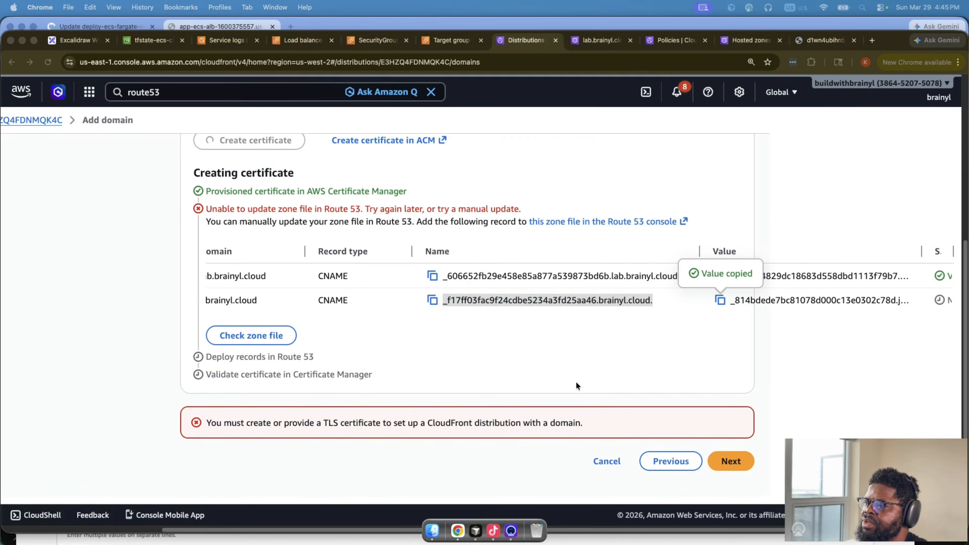
right_click(458, 532)
click(500, 341)
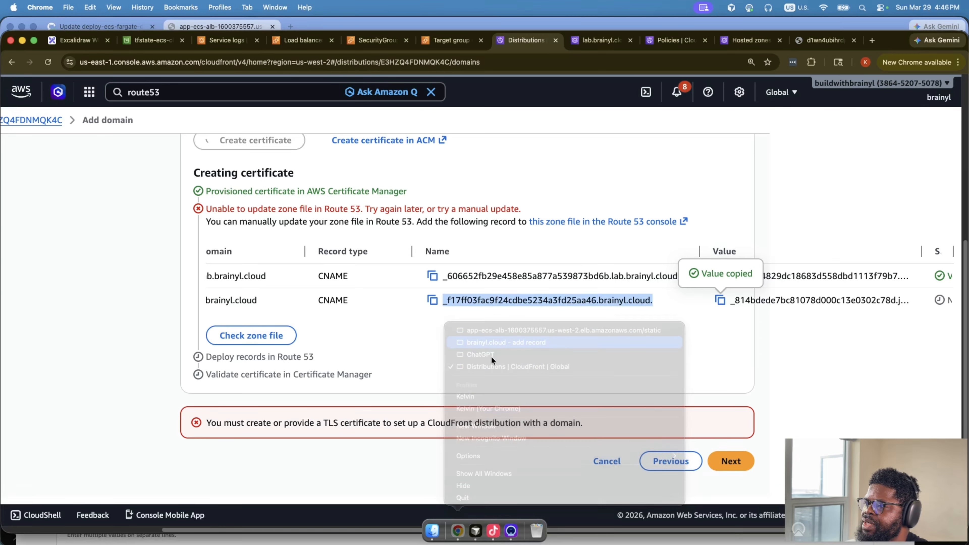
click(587, 430)
click(589, 474)
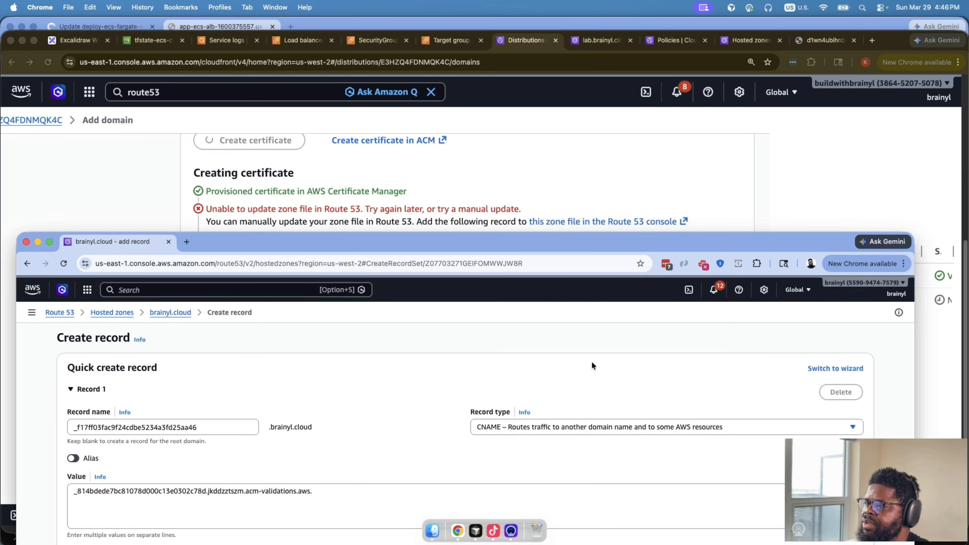
drag(576, 242, 582, 140)
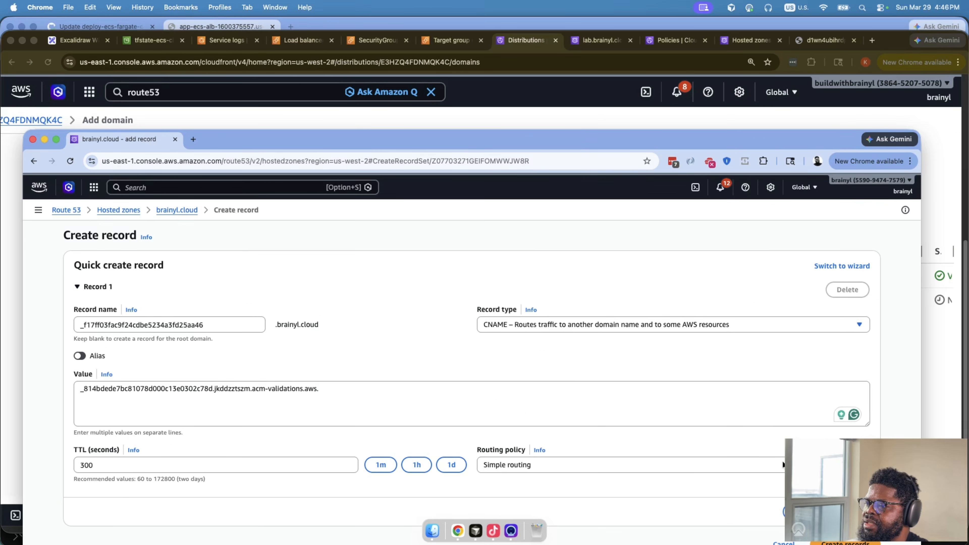
click(845, 541)
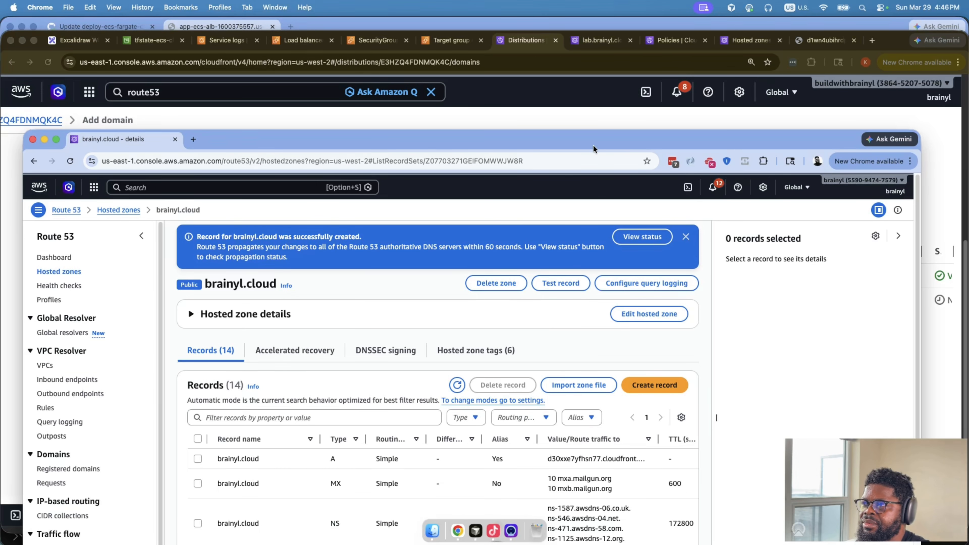
click(597, 118)
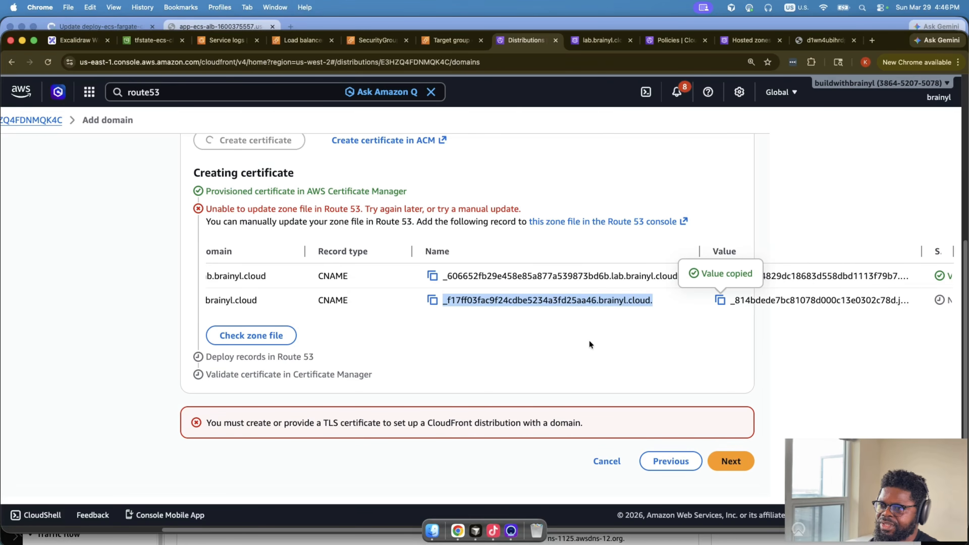
Step: Review the lab.brainyl.cloud validation record's name and widen the Value column in CloudFront's certificate table to show full values
click(633, 152)
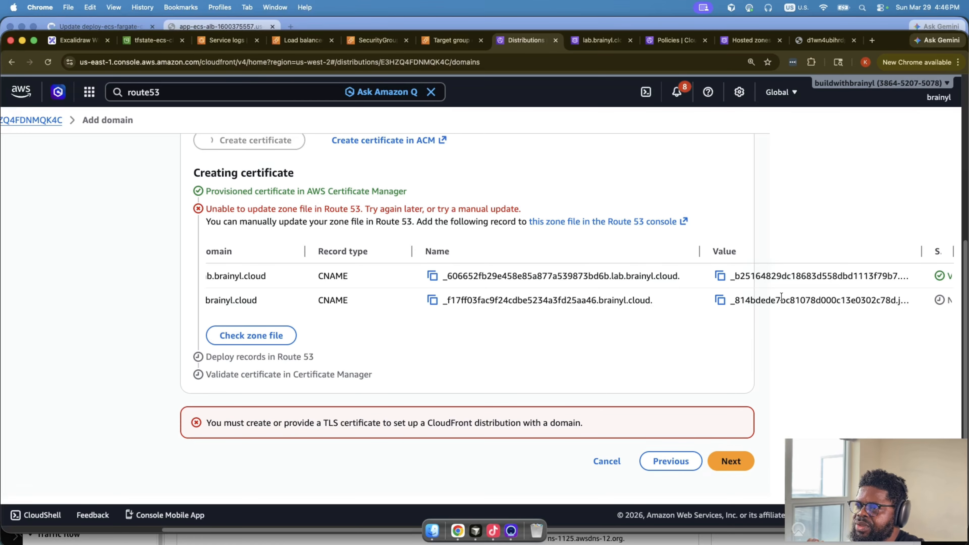
drag(442, 275, 684, 271)
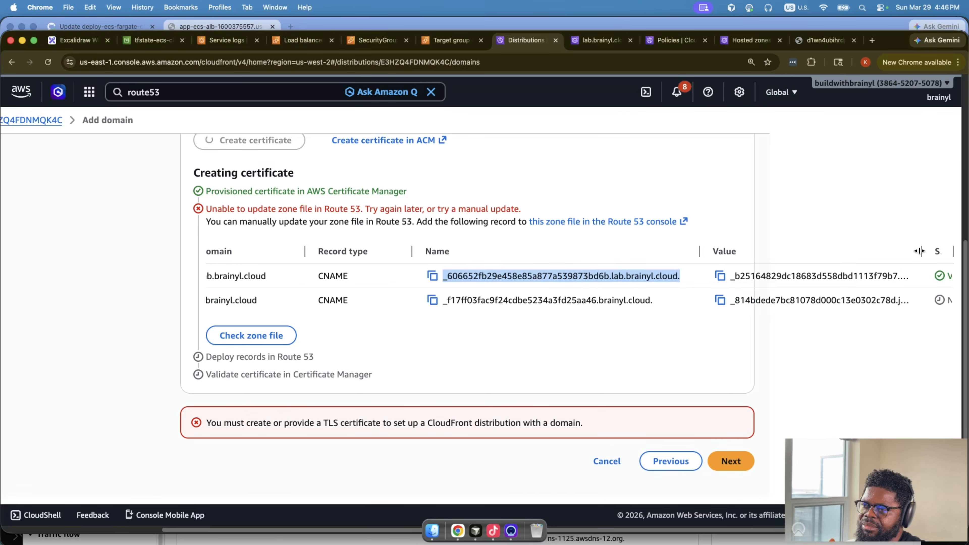
drag(922, 250, 966, 251)
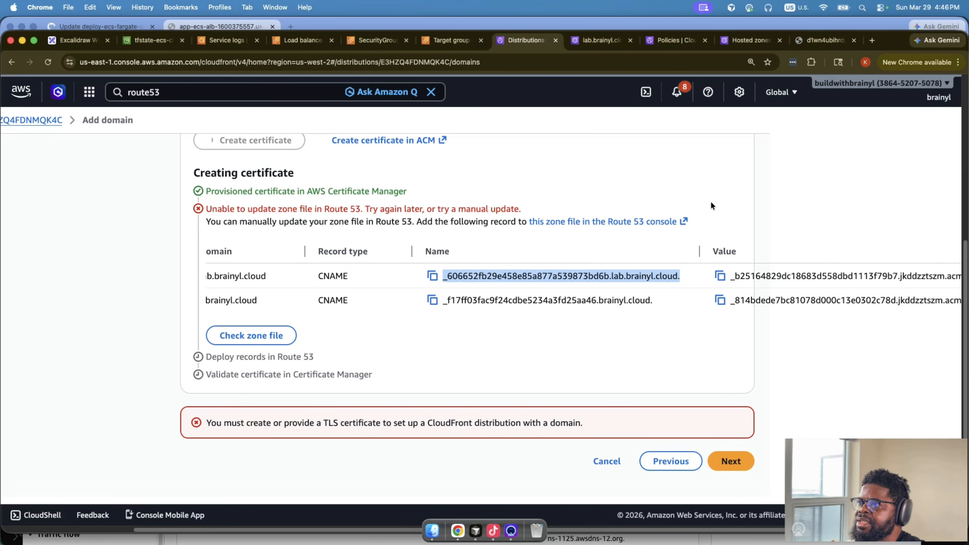
Step: Compare the *.brainyl.cloud CNAME record's name and value in the other account's Route 53 zone with those on the CloudFront certificate page
right_click(457, 536)
click(498, 344)
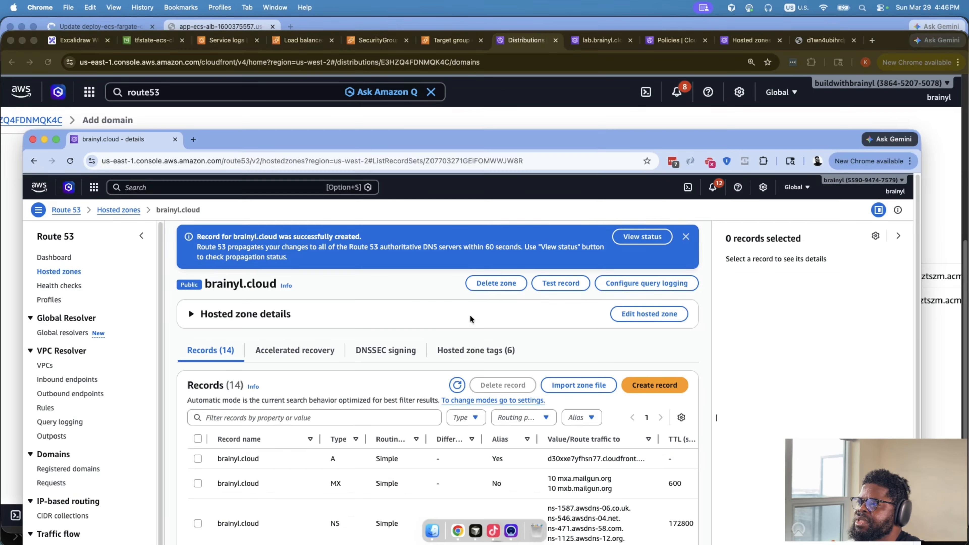
drag(542, 139, 545, 99)
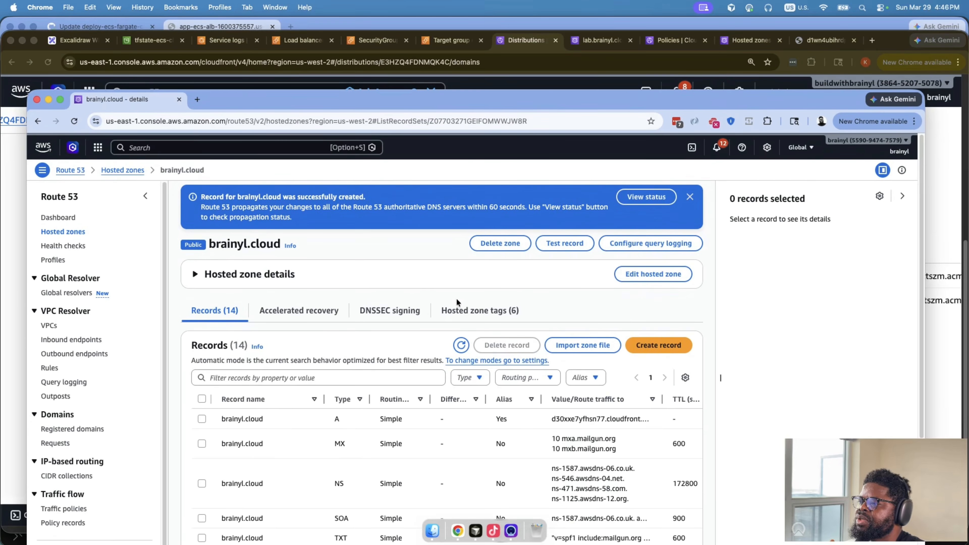
scroll(442, 344, down, 5)
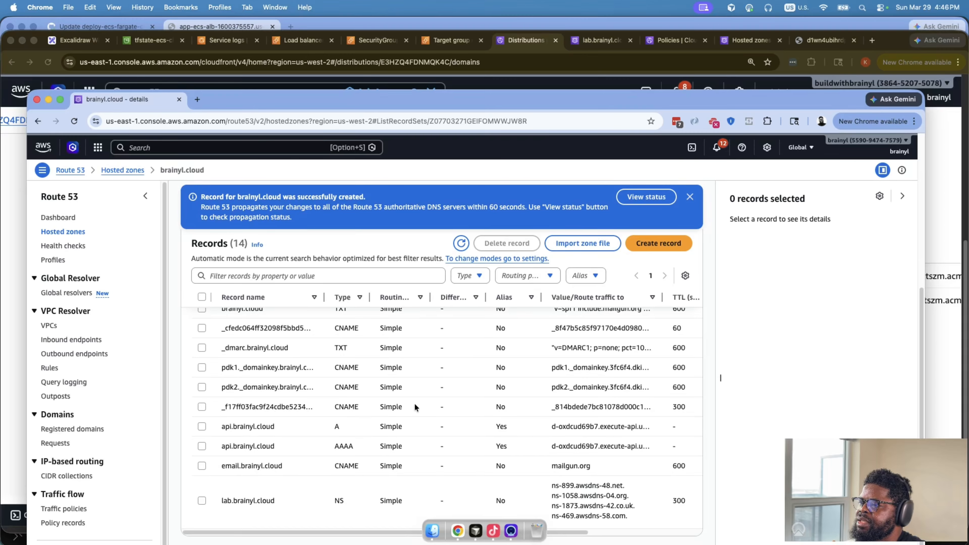
click(203, 407)
double_click(845, 266)
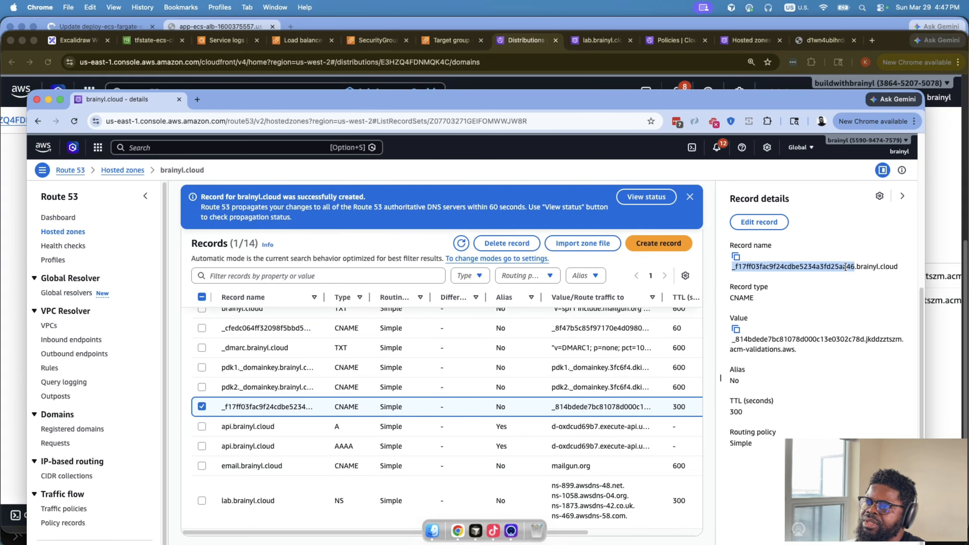
double_click(849, 338)
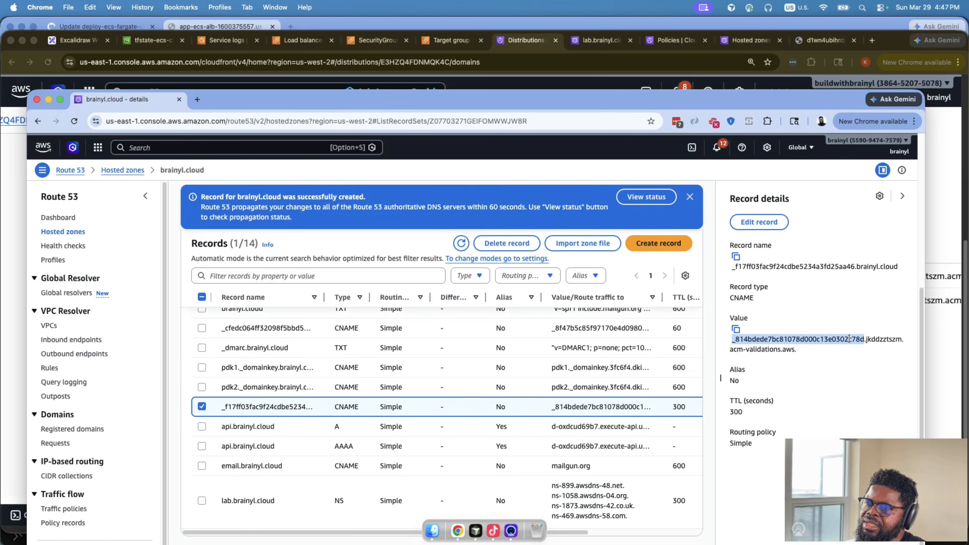
click(949, 379)
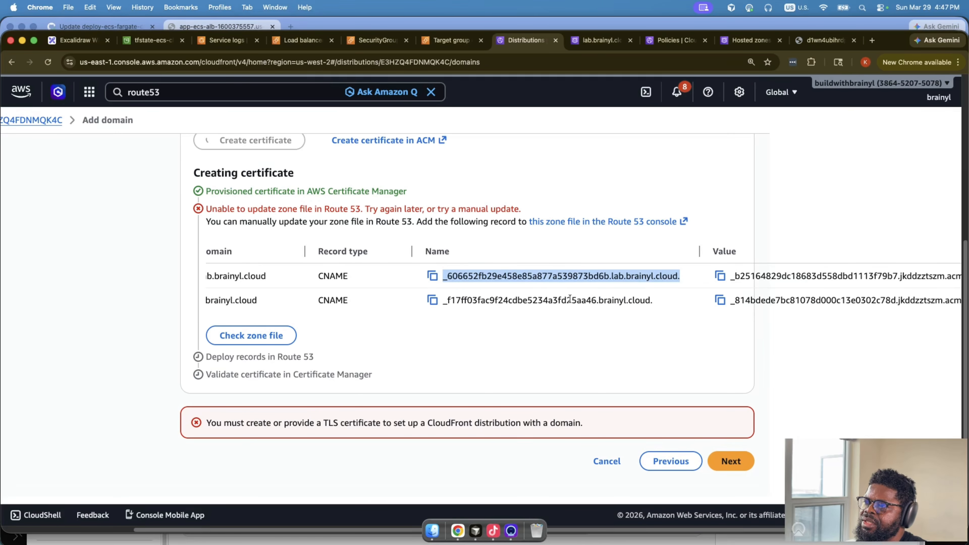
scroll(715, 352, right, 6)
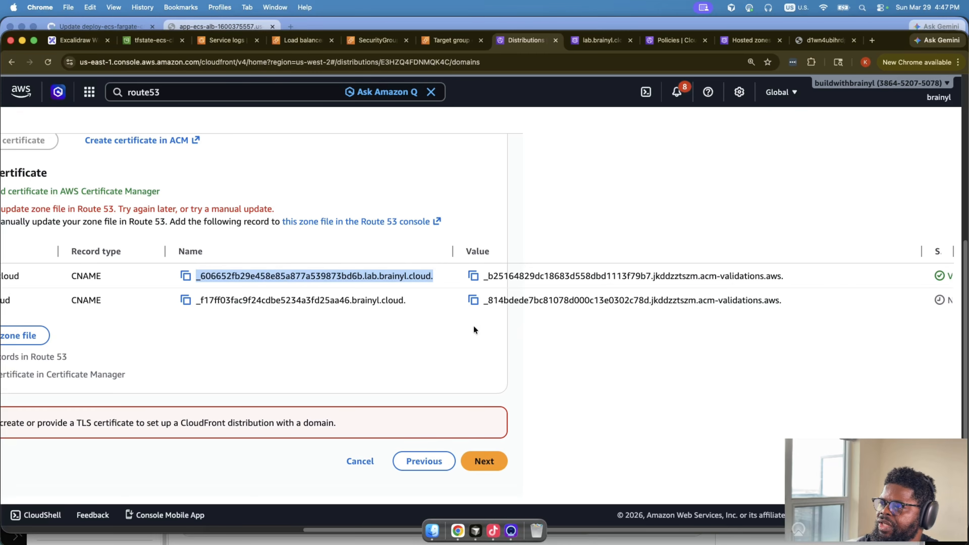
scroll(473, 326, left, 6)
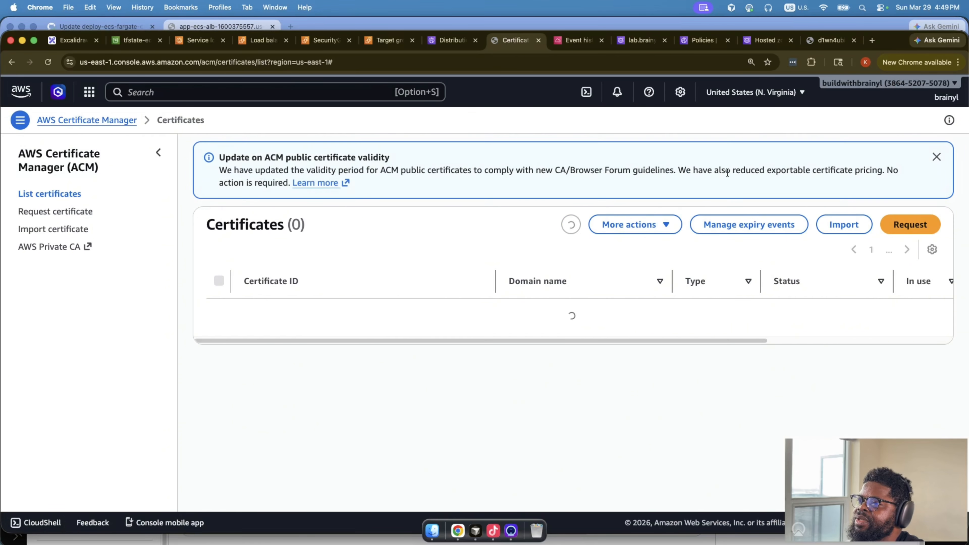
Step: Open the lab.brainyl.cloud certificate in AWS Certificate Manager and check its status and each domain's validation status
drag(618, 329, 380, 329)
click(342, 314)
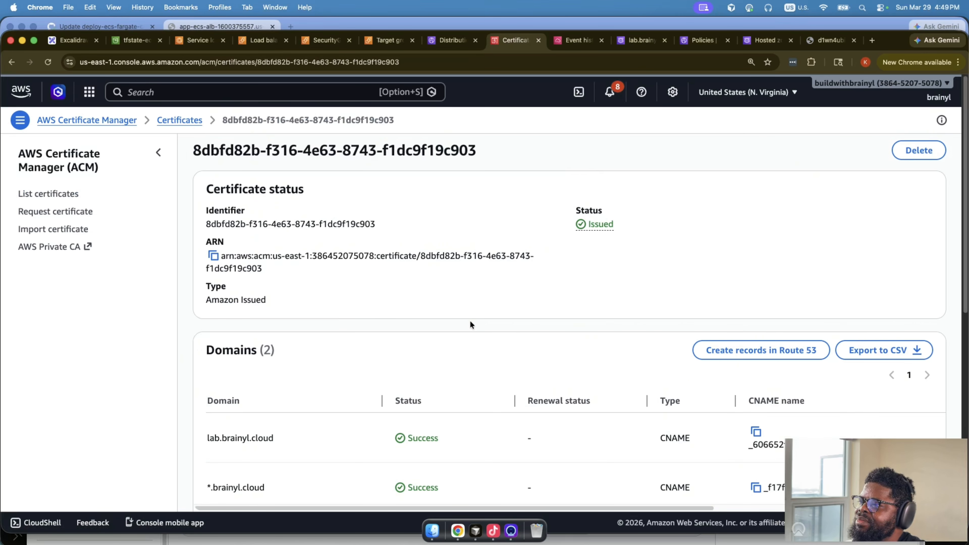
scroll(470, 320, down, 10)
scroll(470, 318, up, 10)
scroll(470, 319, down, 3)
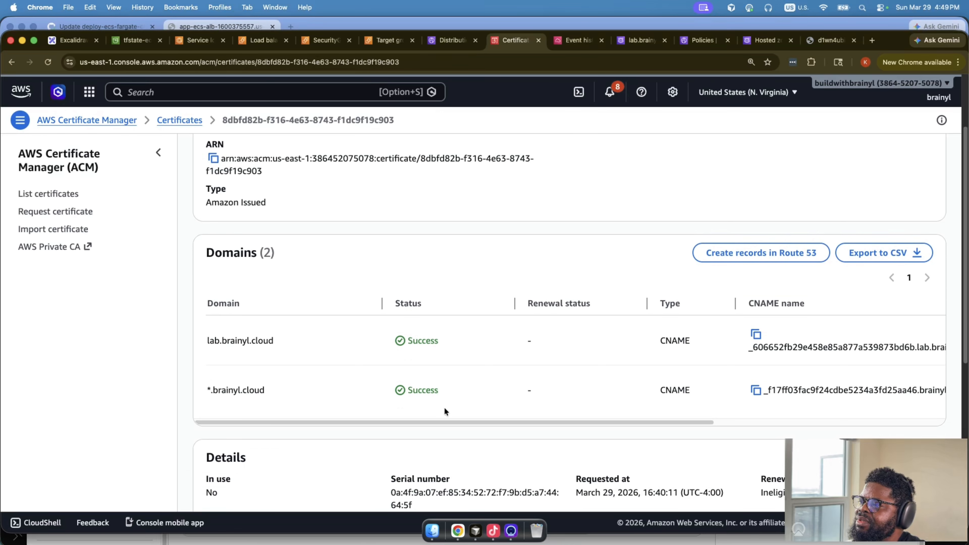
drag(439, 418, 361, 407)
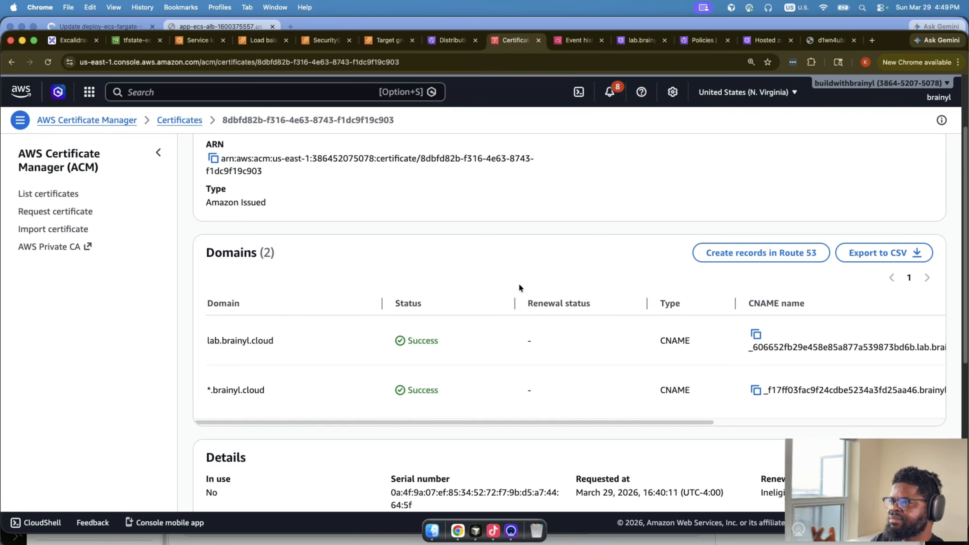
scroll(517, 288, up, 3)
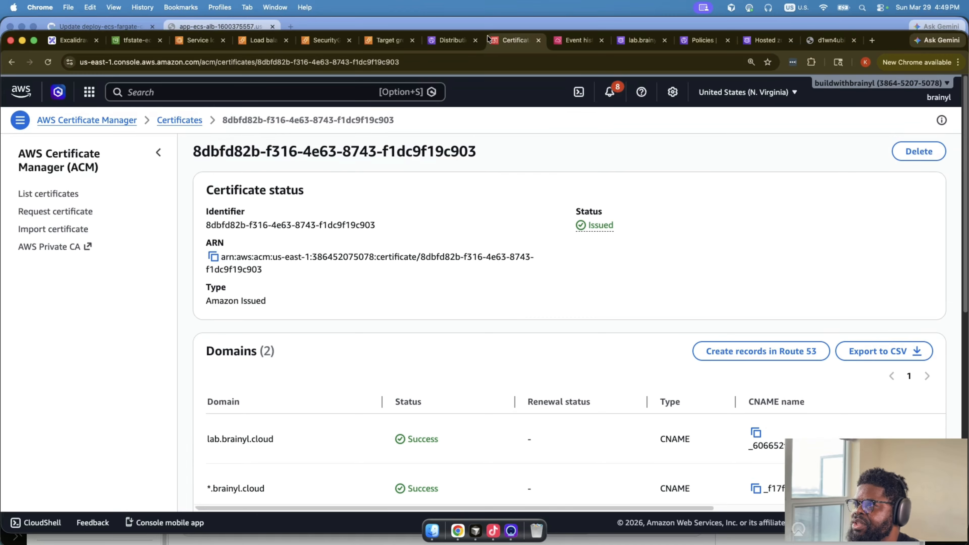
click(459, 33)
click(504, 34)
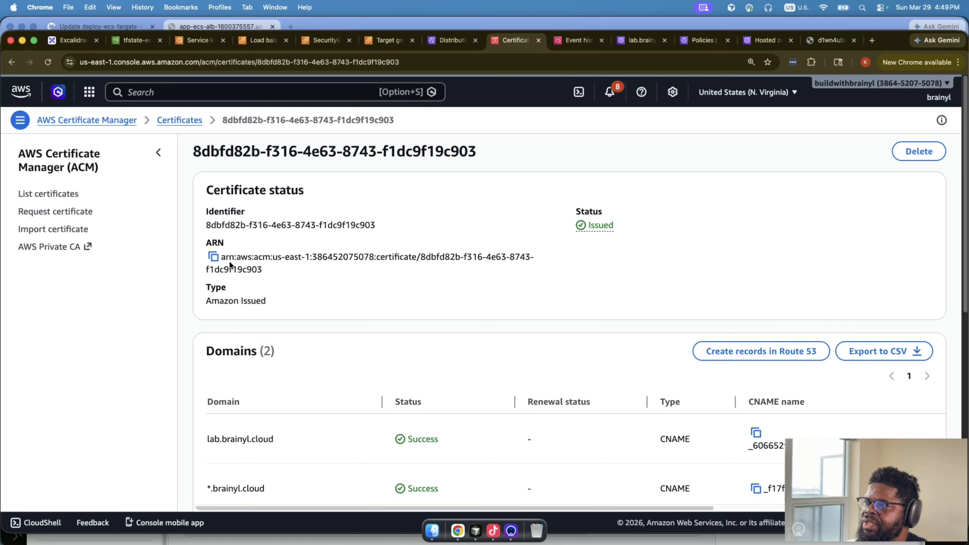
Step: Copy the domain name lab.brainyl.cloud from the certificate's list of domains
scroll(252, 265, down, 5)
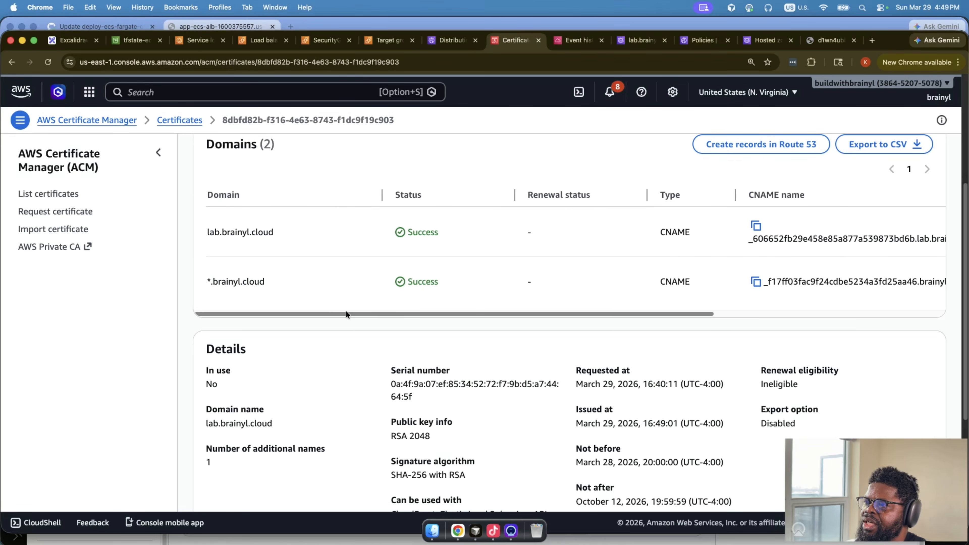
drag(210, 237, 289, 234)
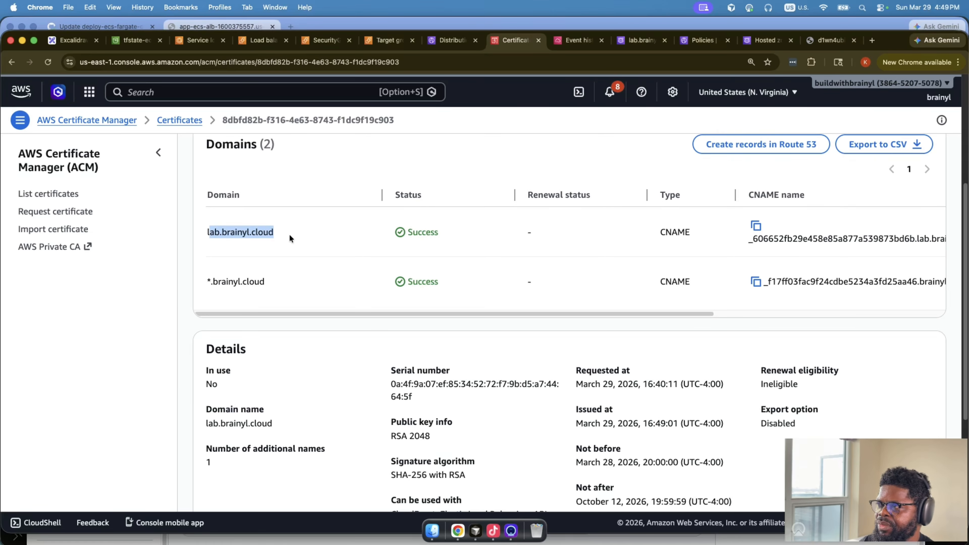
click(265, 237)
drag(197, 233, 353, 235)
key(super+c)
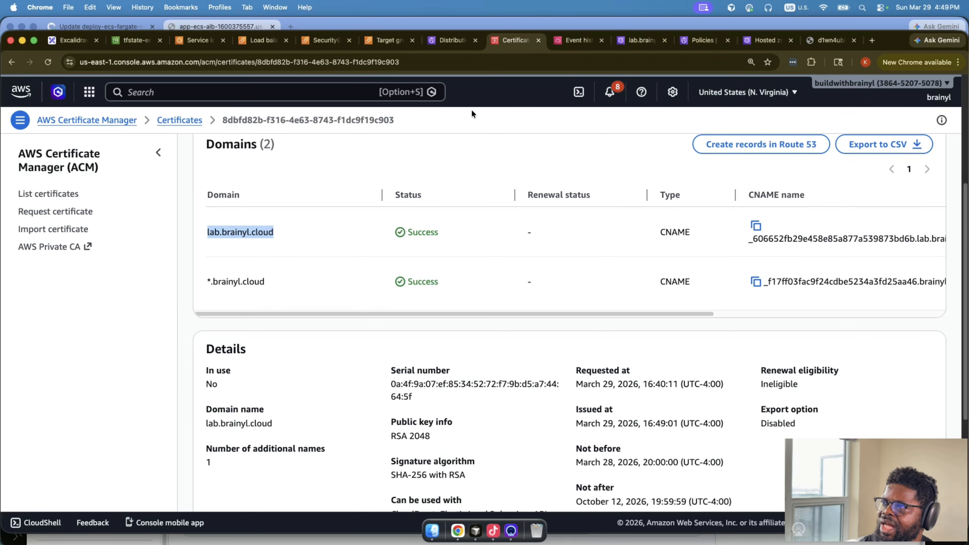
Step: Start adding a domain to the ecs-fargate CloudFront distribution, with lab.brainyl.cloud as the domain to serve
click(452, 40)
click(742, 267)
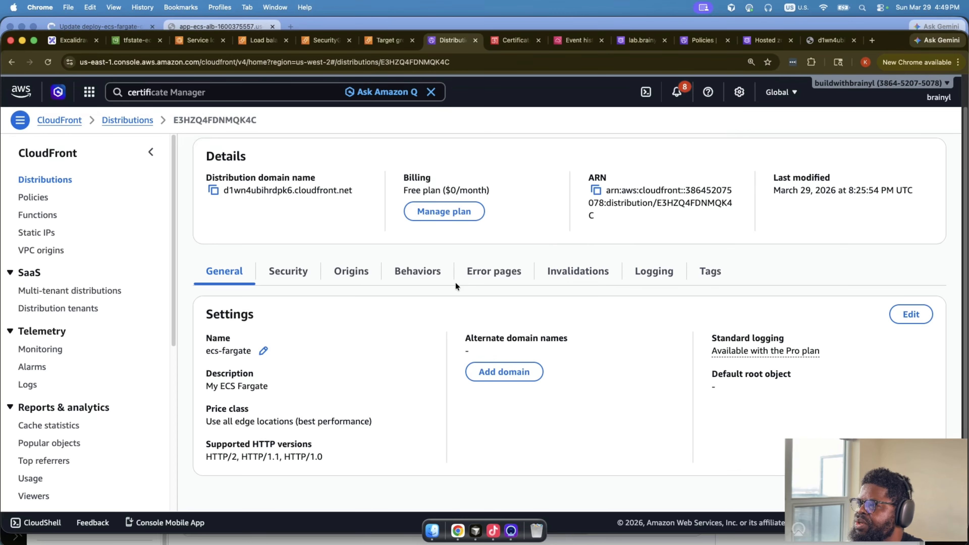
scroll(455, 282, up, 1)
click(528, 406)
click(462, 280)
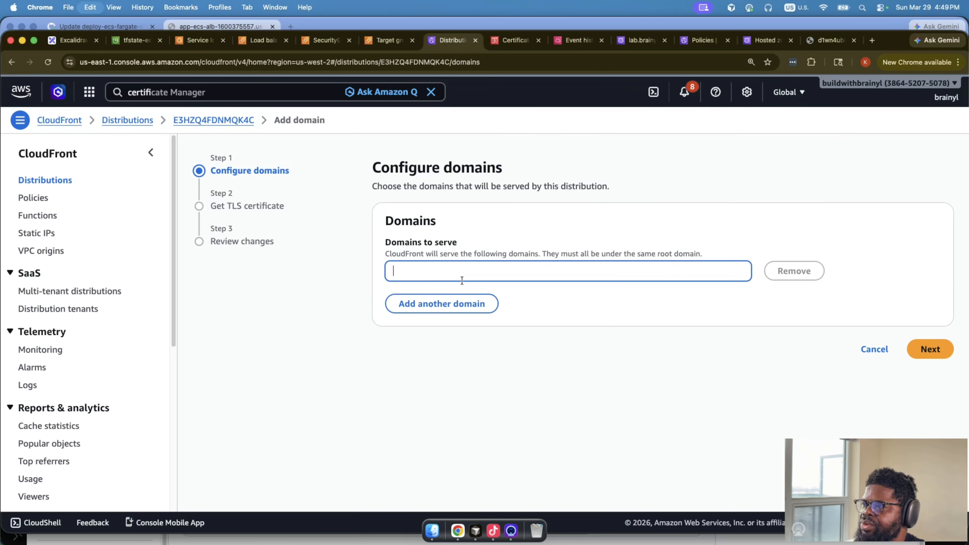
key(super+v)
click(915, 349)
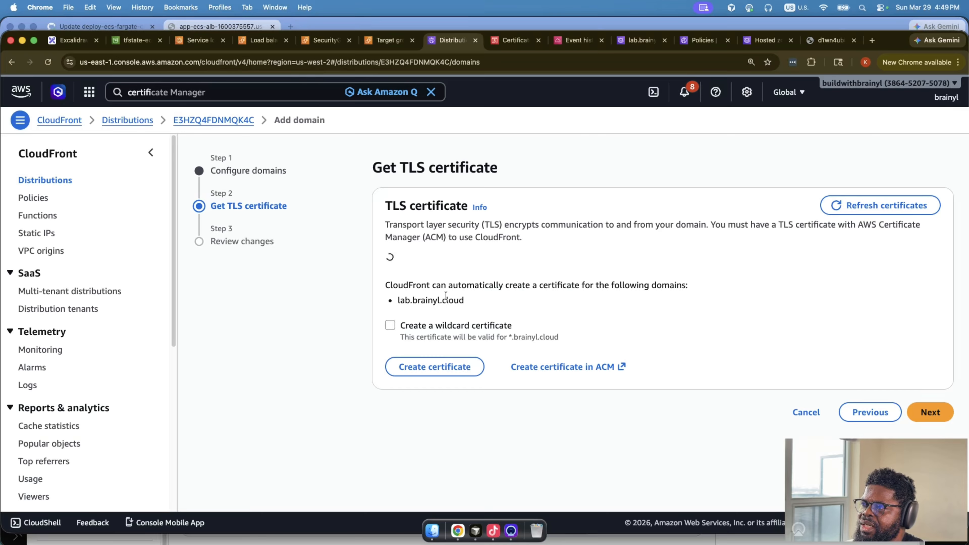
Step: Use the existing lab.brainyl.cloud TLS certificate for the domain and add the domain to the distribution
click(389, 326)
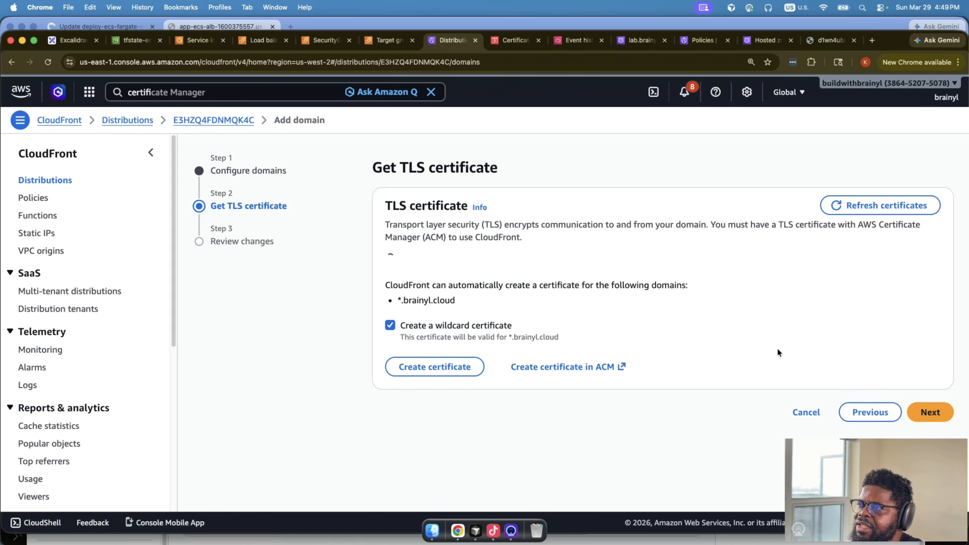
click(930, 412)
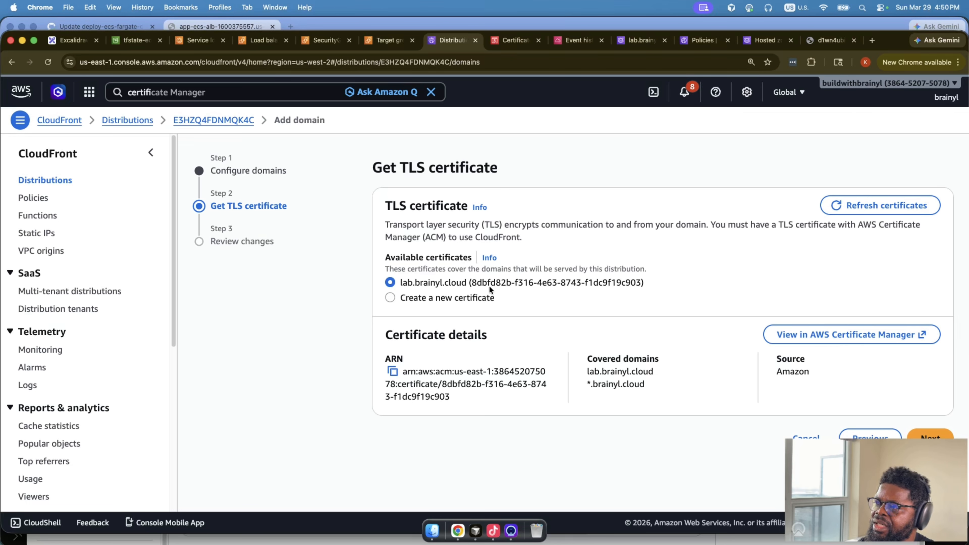
click(930, 437)
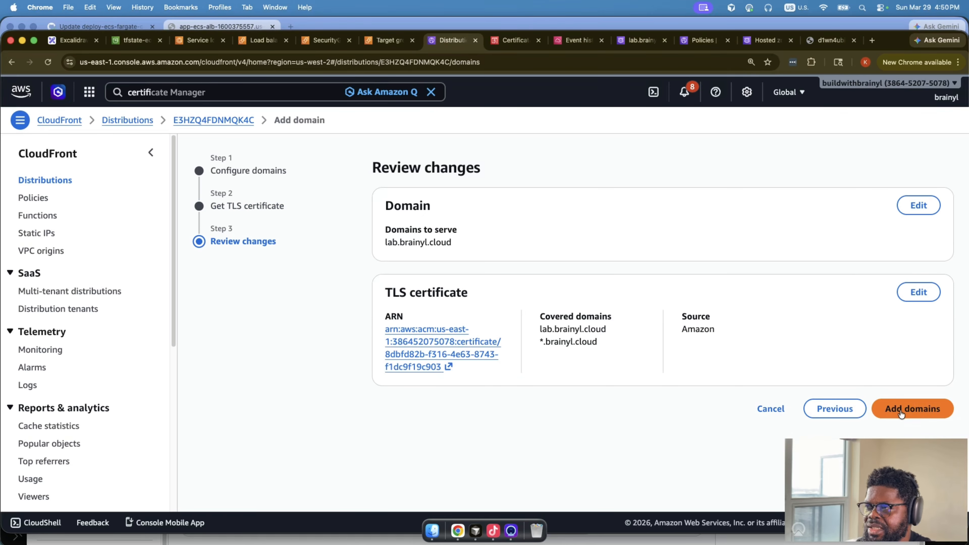
click(912, 409)
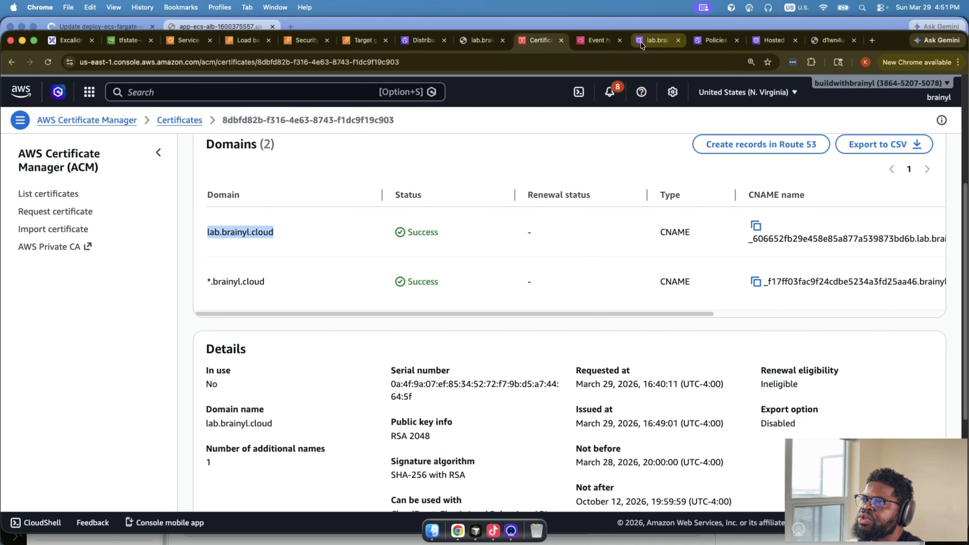
Step: Start a new record in the Route 53 lab.brainyl.cloud zone, keeping the name blank and type A, and make it an alias
click(641, 43)
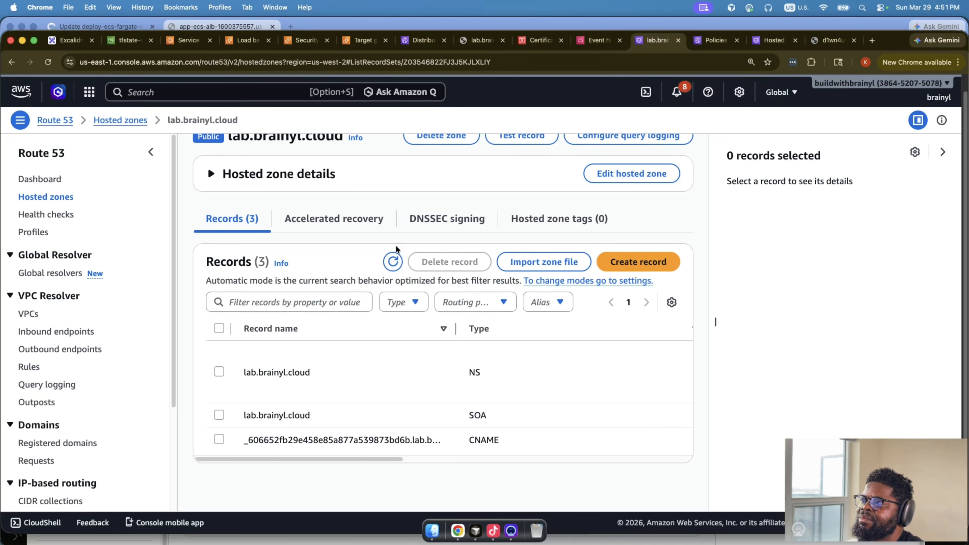
click(640, 269)
scroll(299, 325, down, 3)
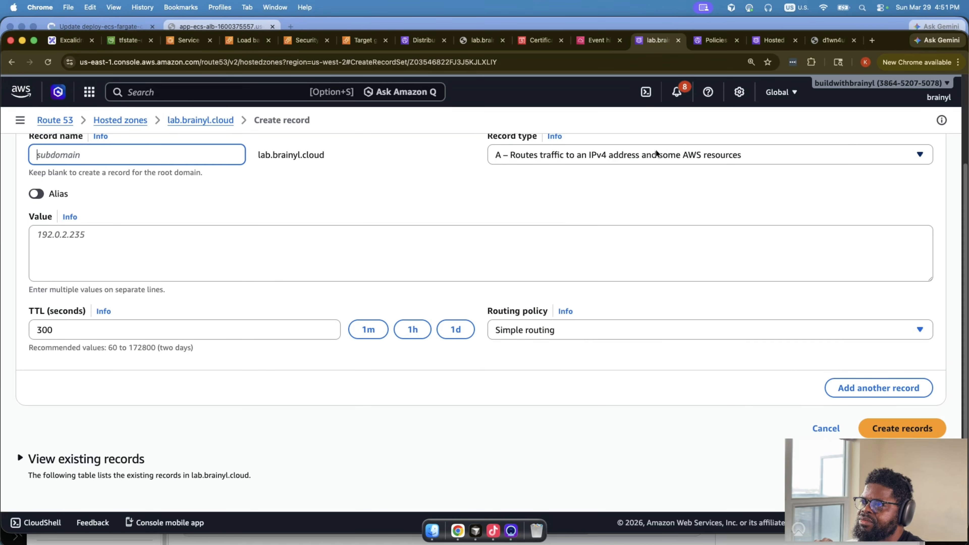
click(656, 153)
click(336, 228)
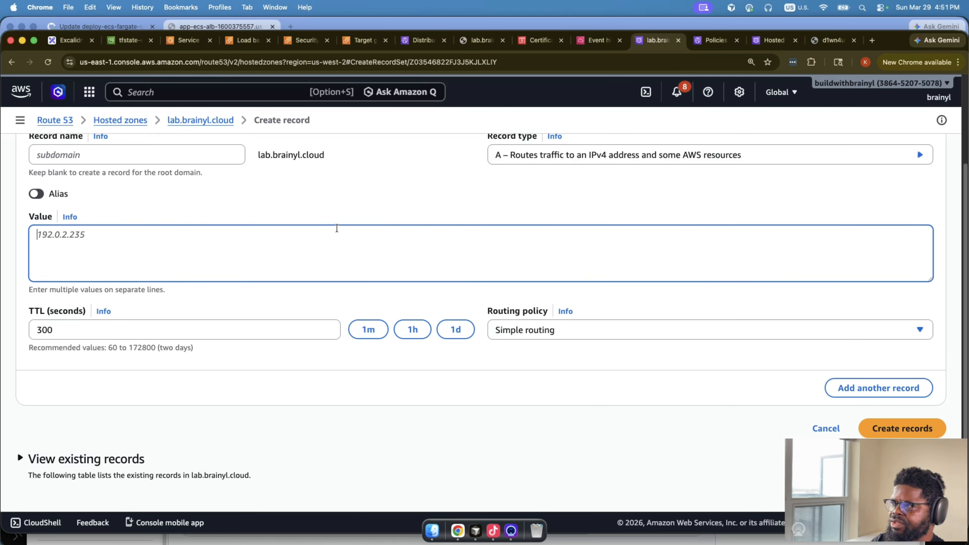
click(37, 194)
click(100, 294)
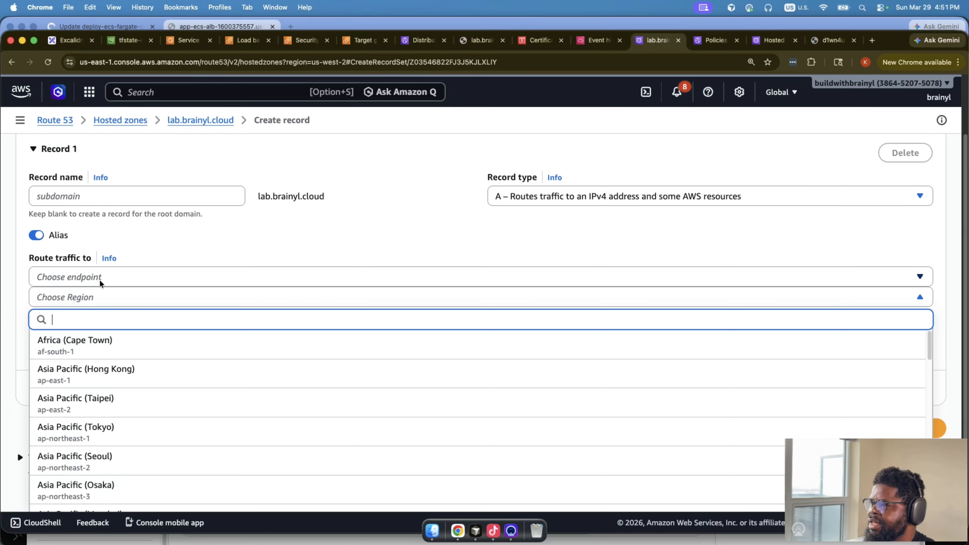
text(cloud)
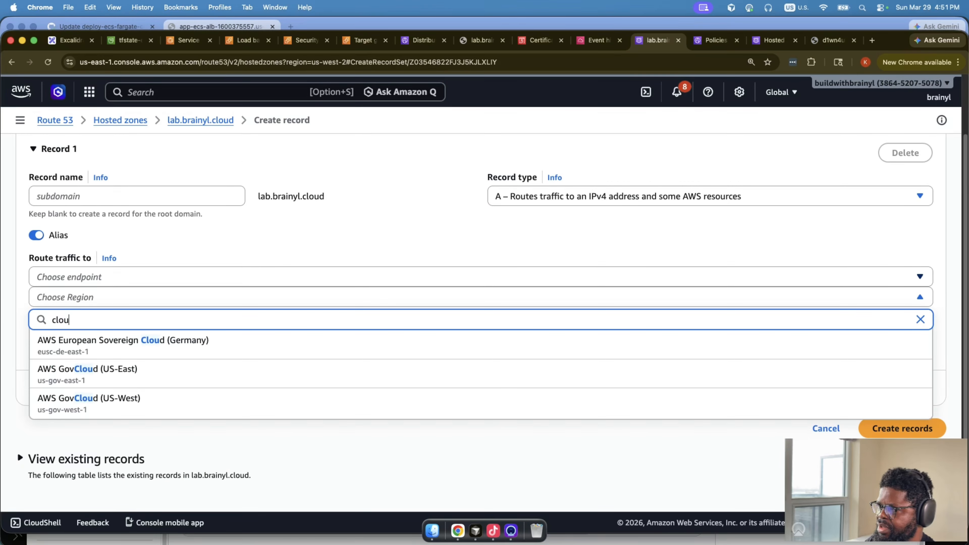
key(shift+Left)
key(shift+Left)
key(shift+Left)
key(shift+Left)
key(shift+Left)
key(BackSpace)
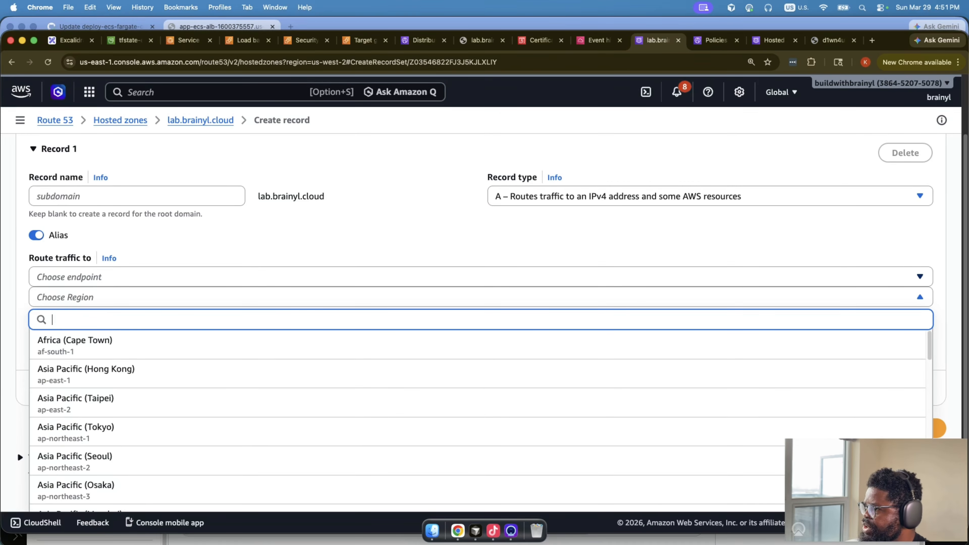
scroll(145, 381, down, 3)
click(145, 290)
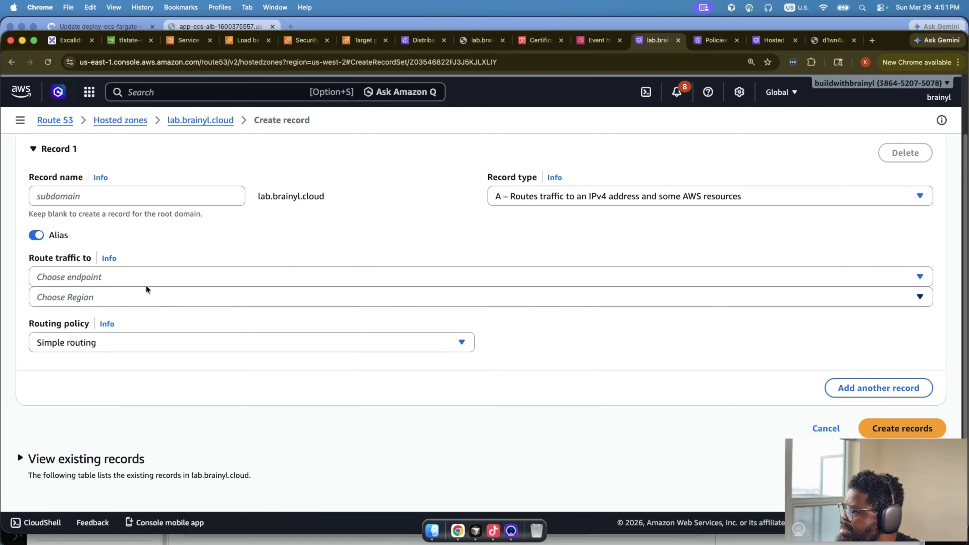
click(149, 292)
Step: Route the alias record to the CloudFront distribution d1wn4ubihrdpk6.cloudfront.net, keeping simple routing
click(172, 283)
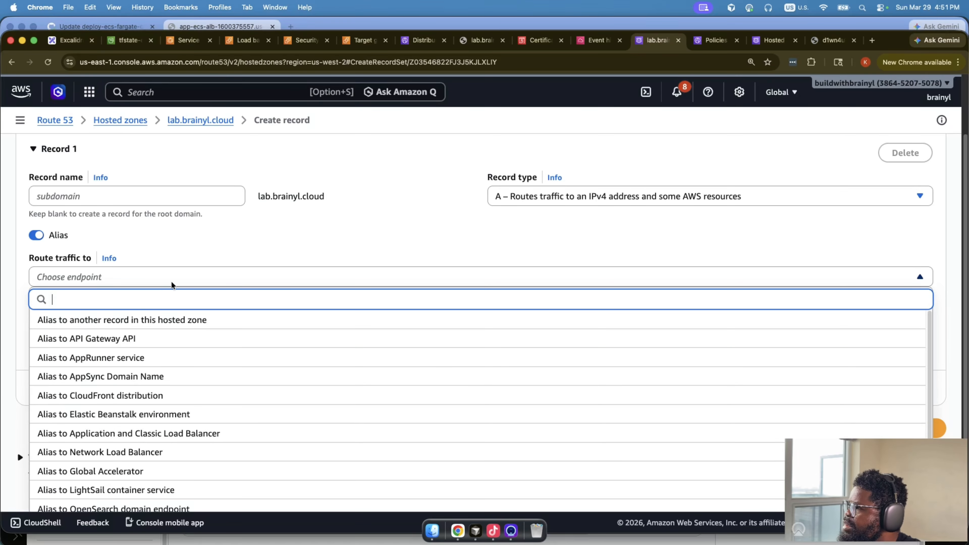
text(cloud)
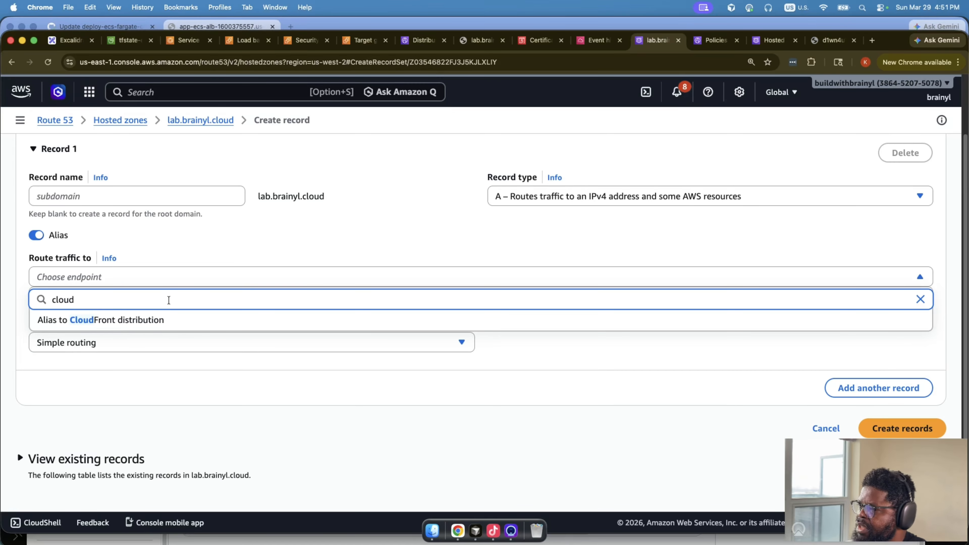
click(168, 320)
click(173, 329)
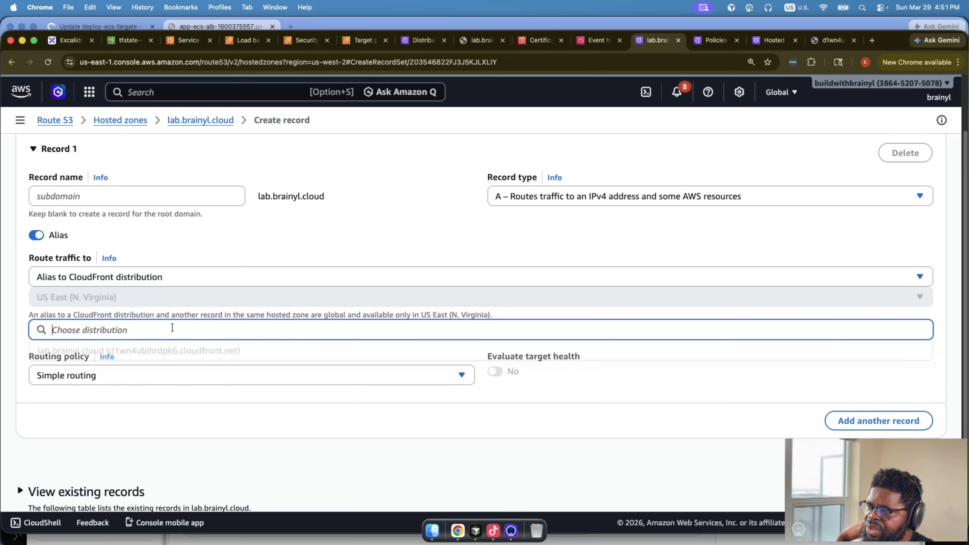
click(178, 352)
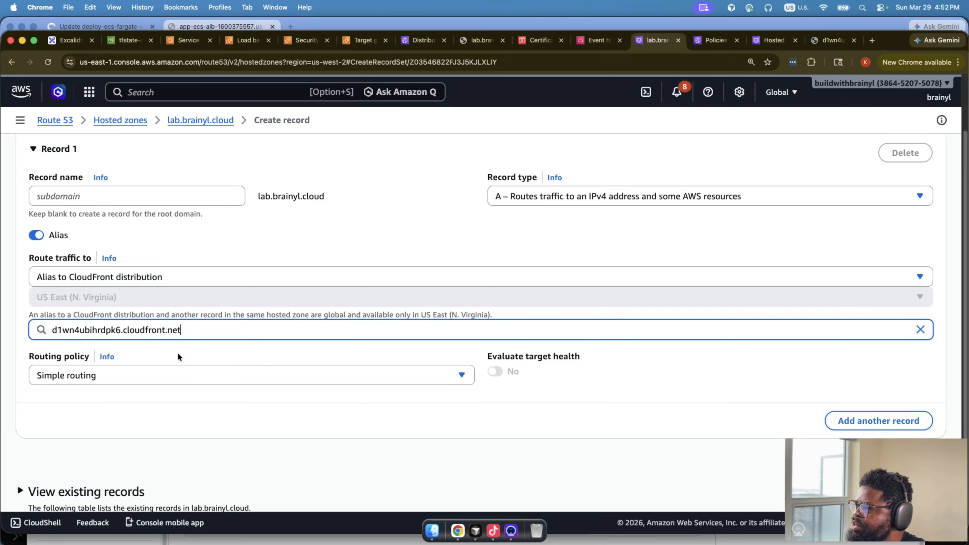
click(203, 377)
click(667, 363)
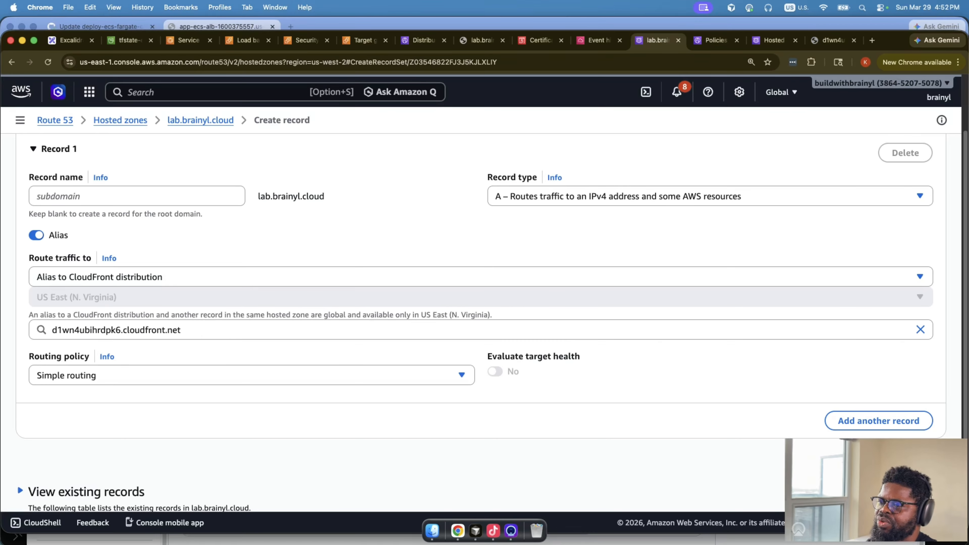
Step: Create the alias A record and review its name and route target in the lab.brainyl.cloud record list
click(902, 460)
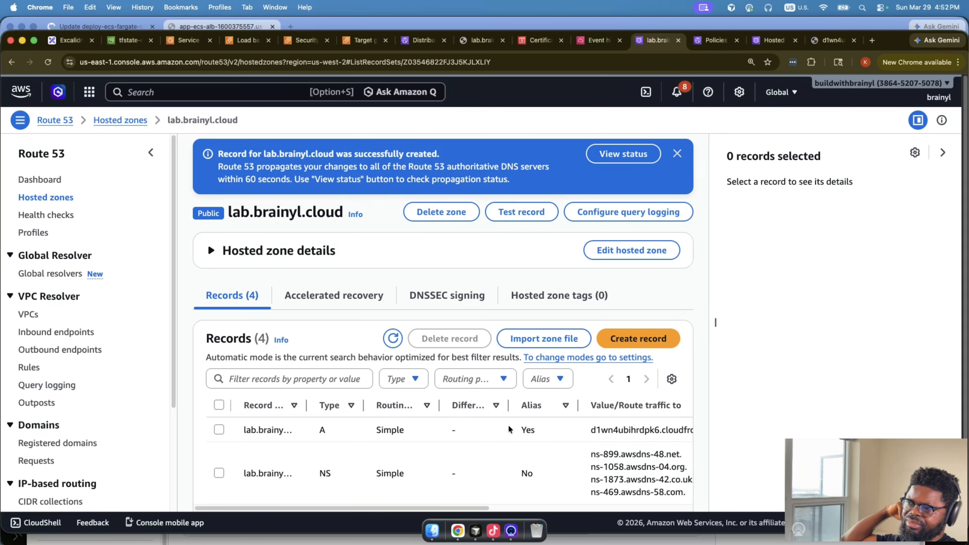
scroll(380, 377, down, 3)
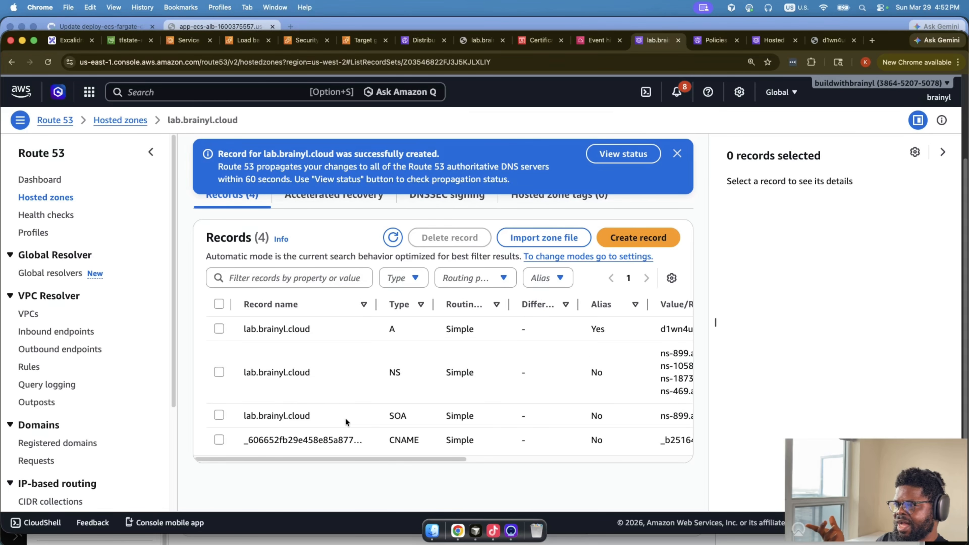
drag(248, 331, 363, 333)
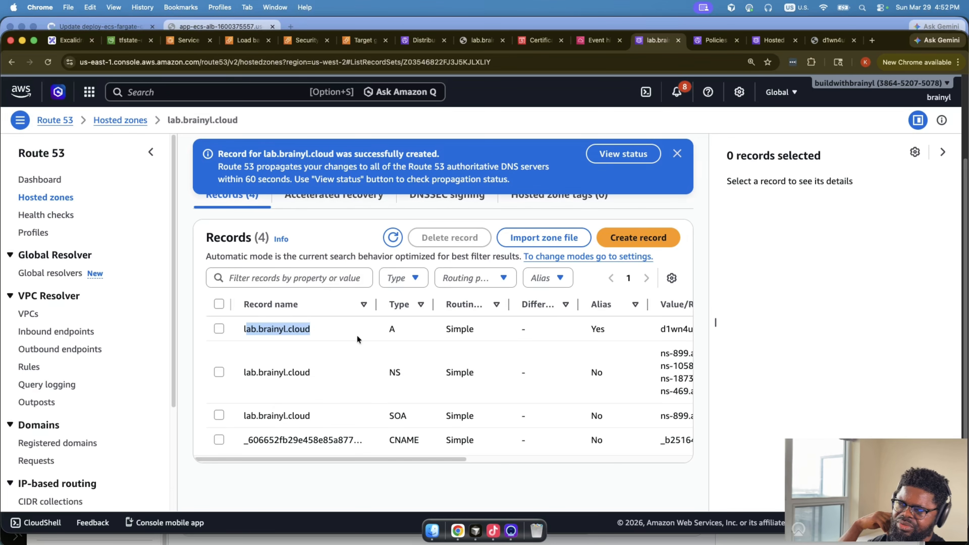
scroll(541, 456, right, 10)
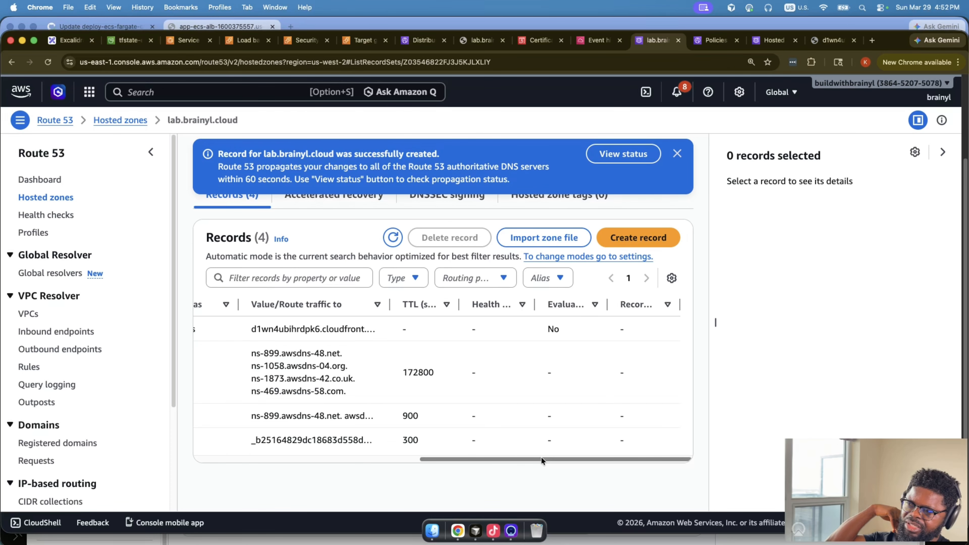
scroll(541, 454, left, 8)
Step: Have CloudFront automatically set up DNS routing for the ecs-fargate distribution's alternate domain lab.brainyl.cloud
click(409, 42)
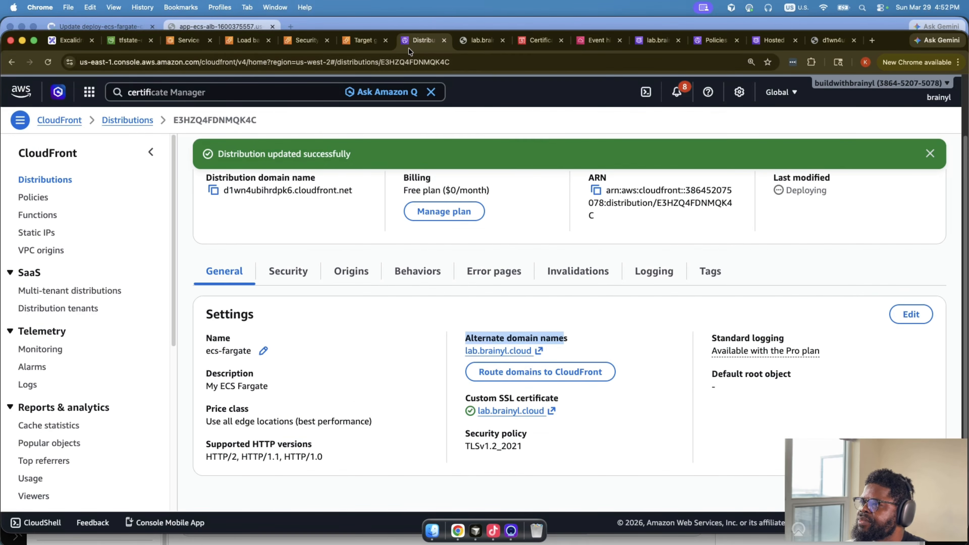
click(535, 376)
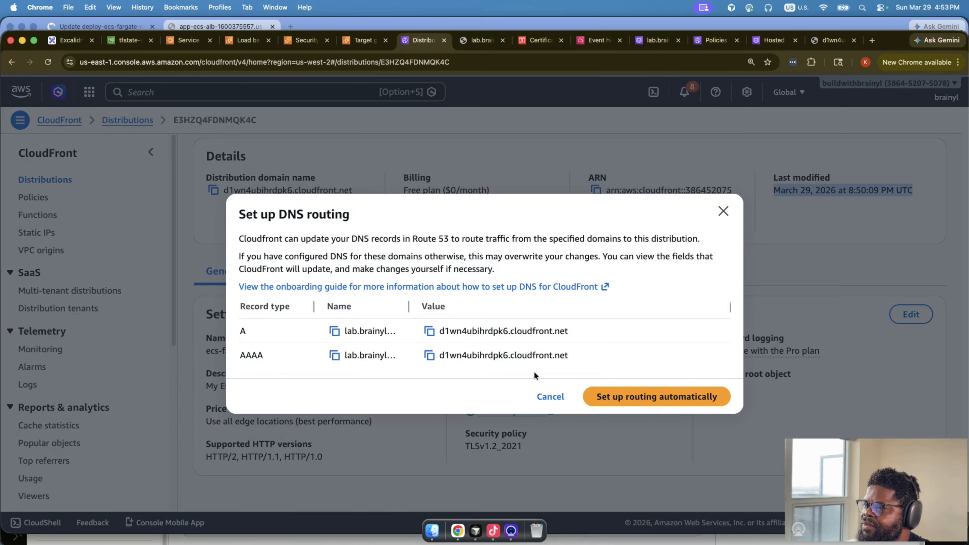
click(653, 399)
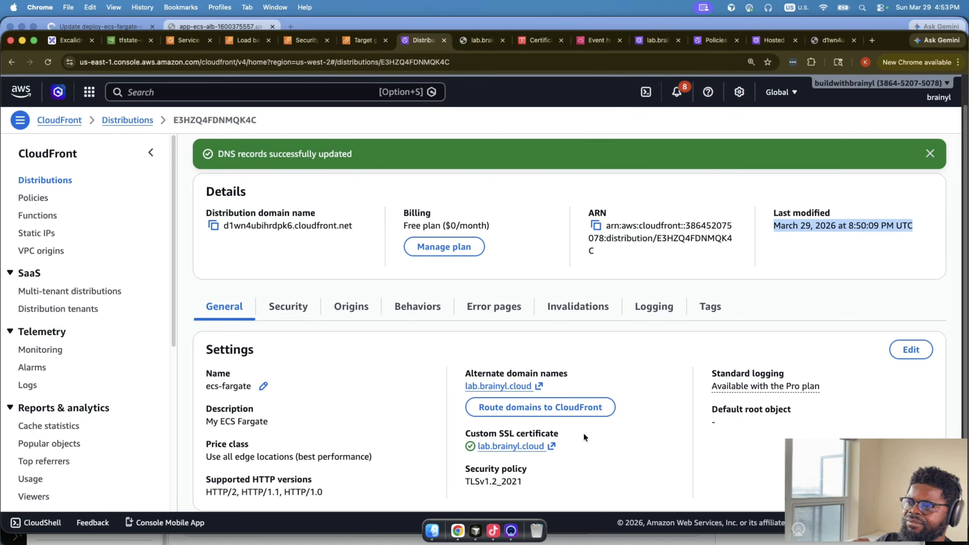
Step: Examine the A and AAAA alias records in the Route 53 lab.brainyl.cloud zone, widening the value column to read their full route targets
click(526, 45)
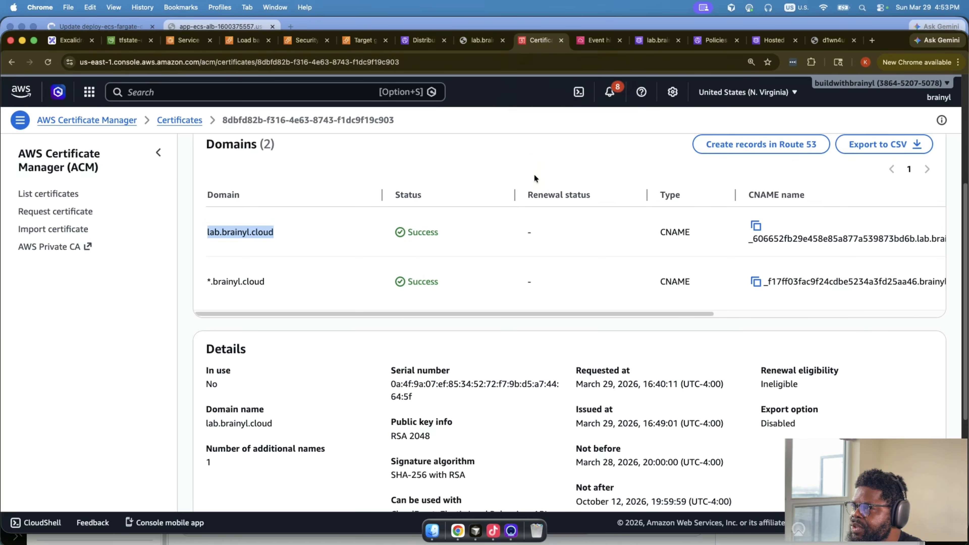
scroll(533, 174, down, 5)
click(597, 40)
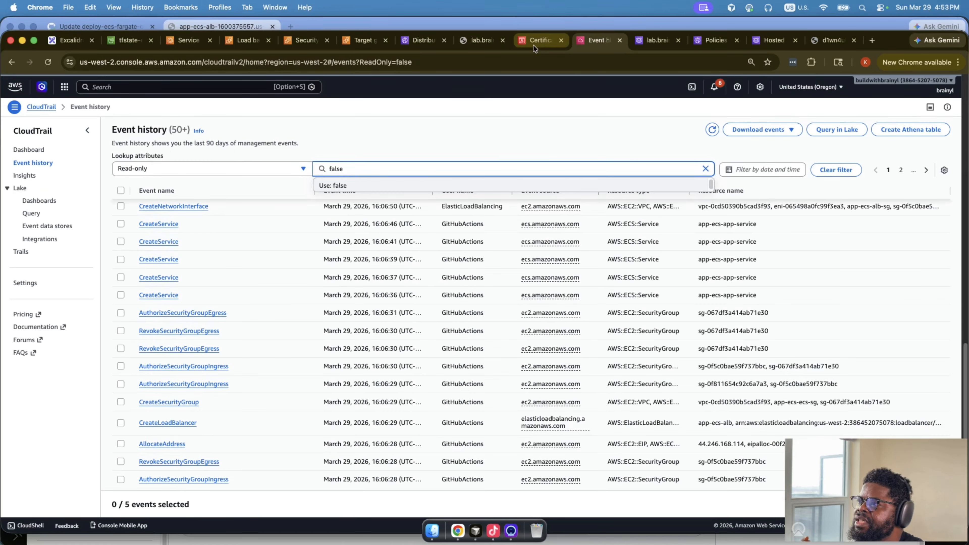
click(662, 44)
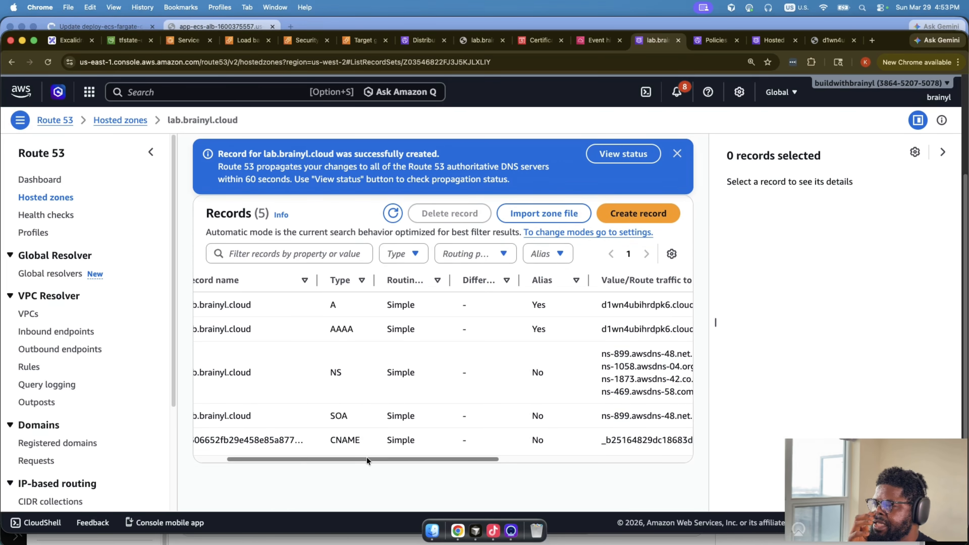
mouse_move(366, 459)
mouse_down()
mouse_move(246, 461)
mouse_move(557, 449)
mouse_move(335, 450)
mouse_up()
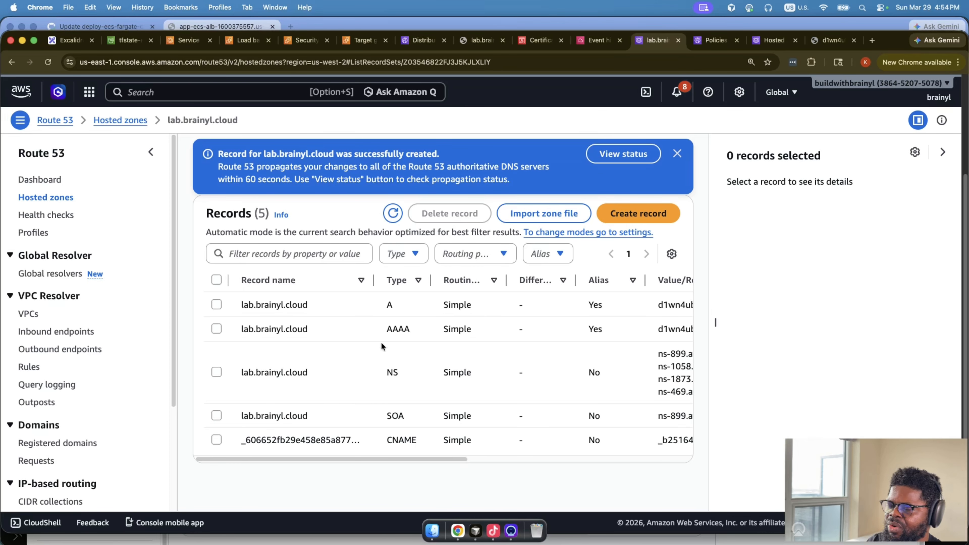
click(515, 460)
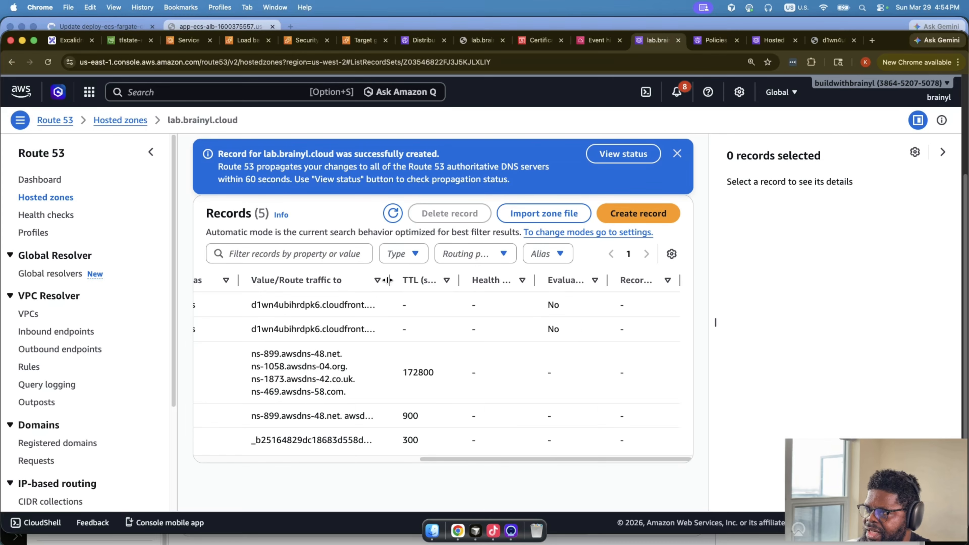
drag(389, 281, 596, 281)
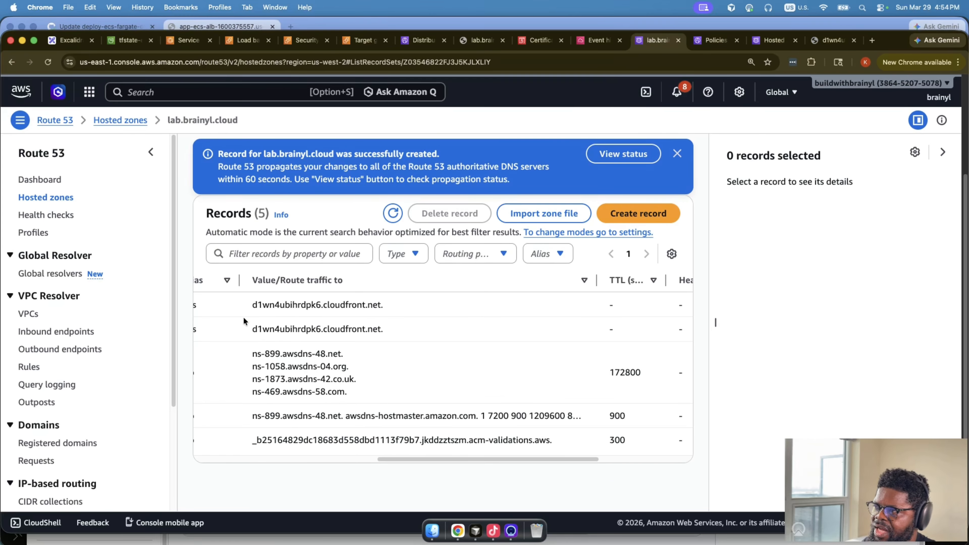
drag(244, 318, 456, 322)
Step: Return to the open lab.brainyl.cloud site to test the domain
click(476, 41)
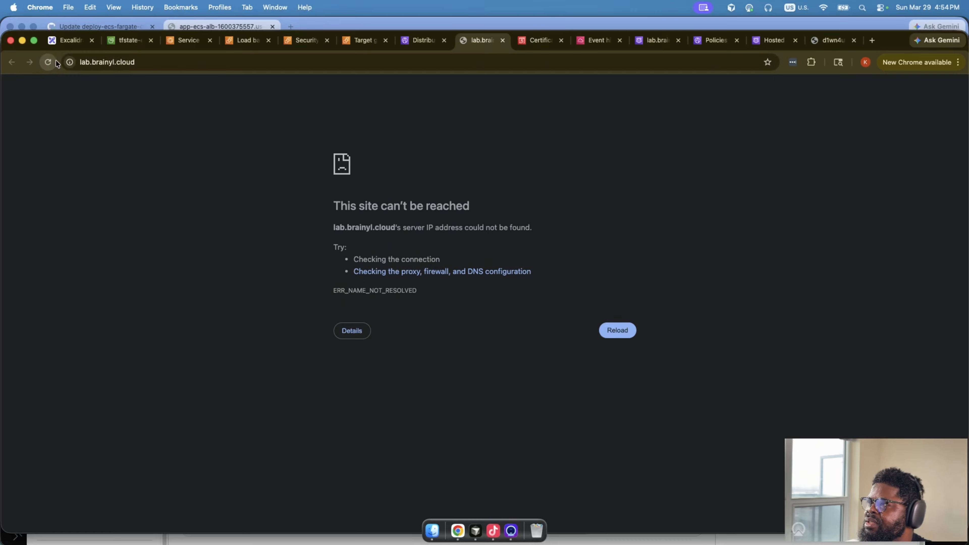
Step: Copy the full address of the lab.brainyl.cloud page
click(179, 62)
click(183, 61)
key(super+a)
key(super+c)
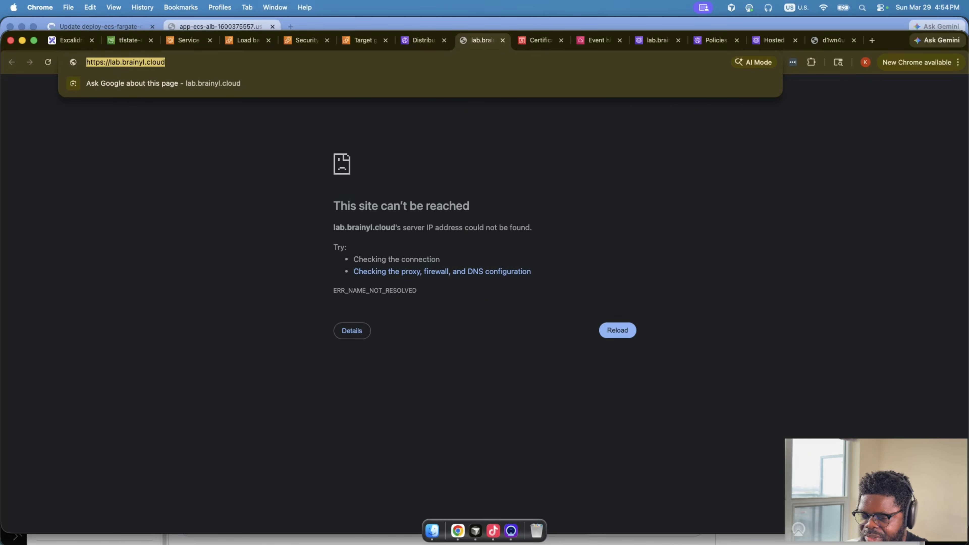
key(super+Tab)
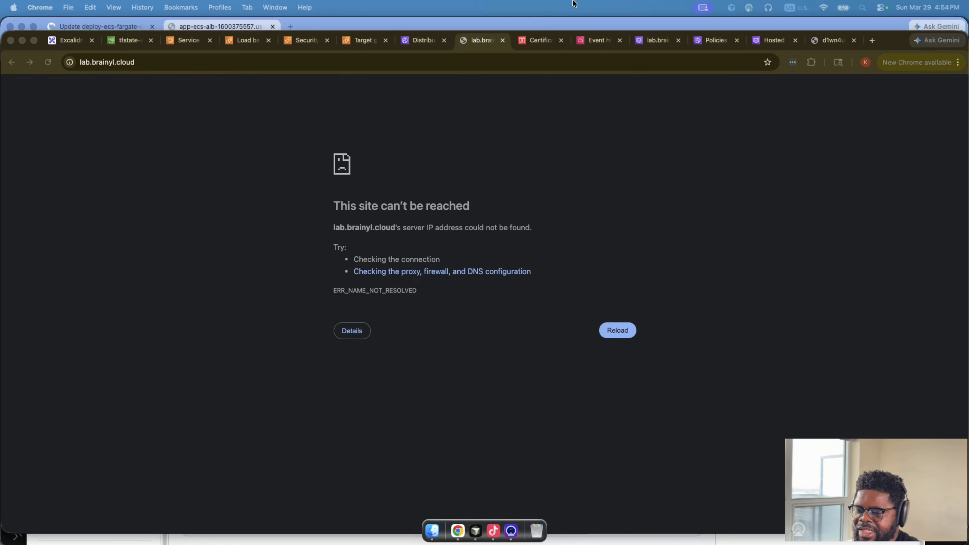
Step: Open the ecs-fargate CloudFront distribution page and dismiss its DNS records notification
click(425, 39)
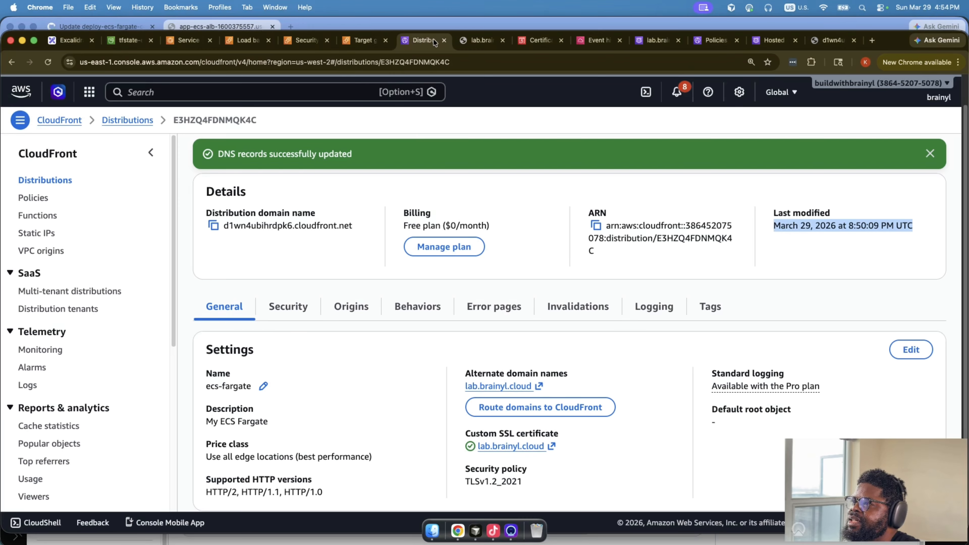
click(929, 155)
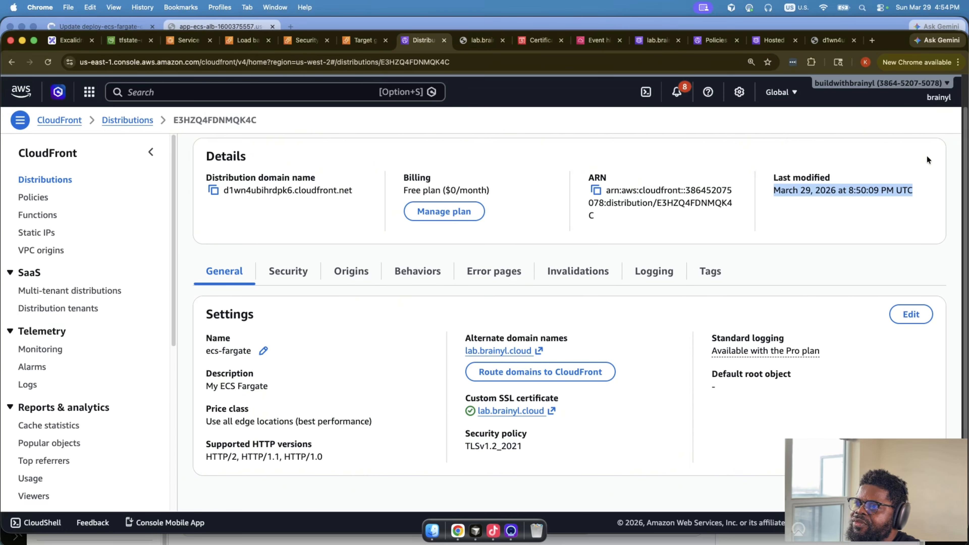
click(775, 230)
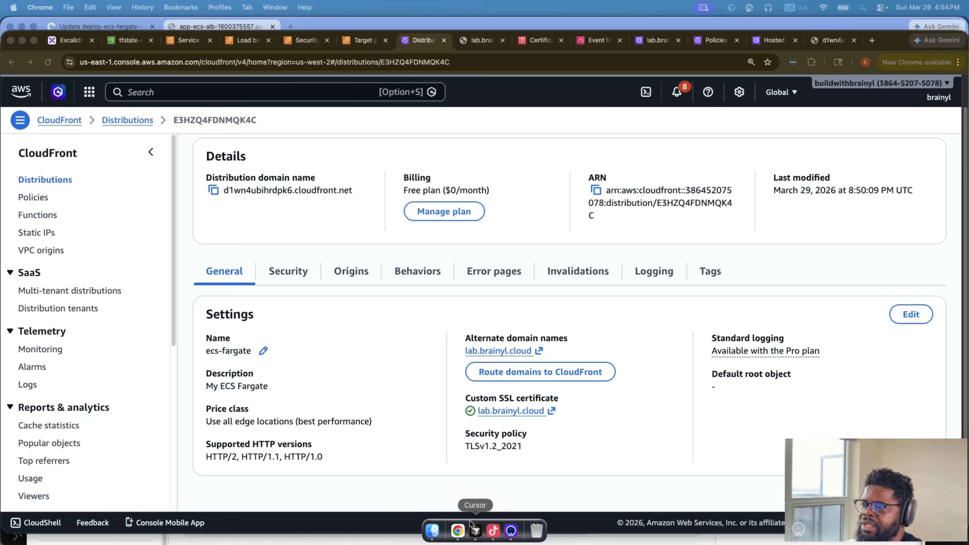
click(475, 531)
text(dig)
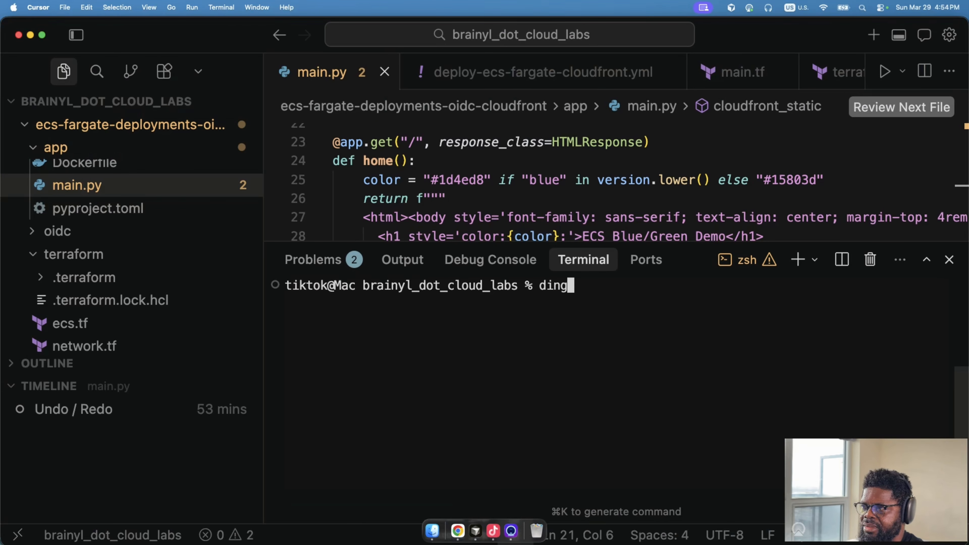
key(super+v)
key(Return)
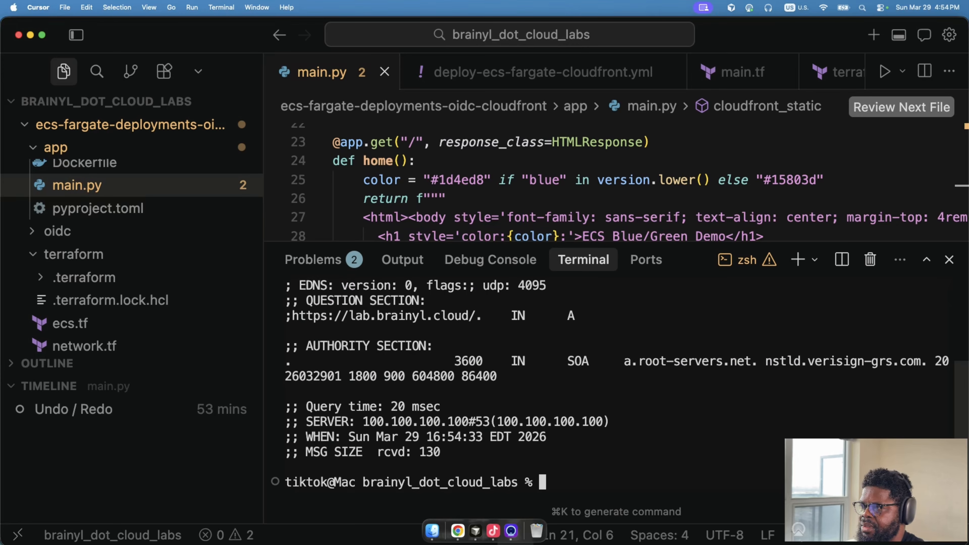
scroll(297, 350, up, 2)
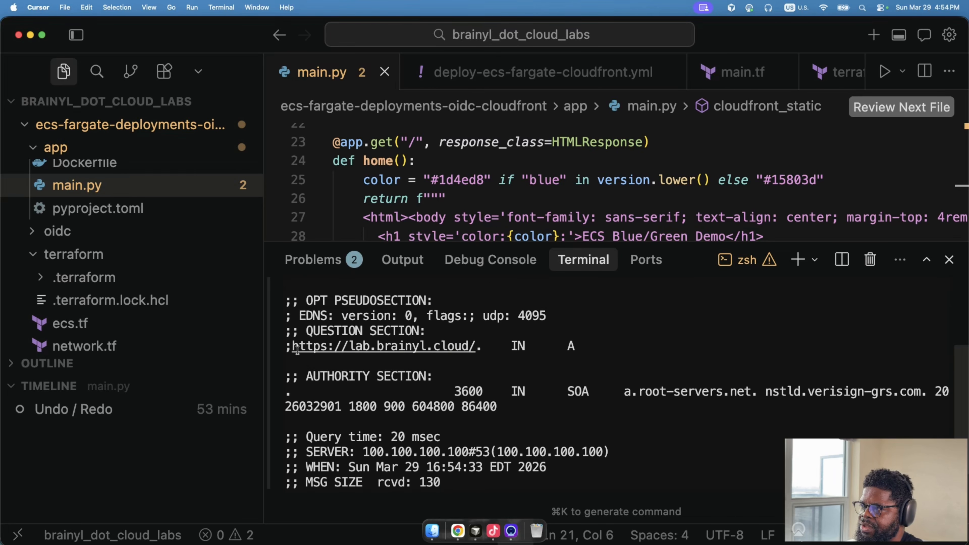
Step: Switch back to Chrome, reload the lab.brainyl.cloud site and clear the address
click(460, 532)
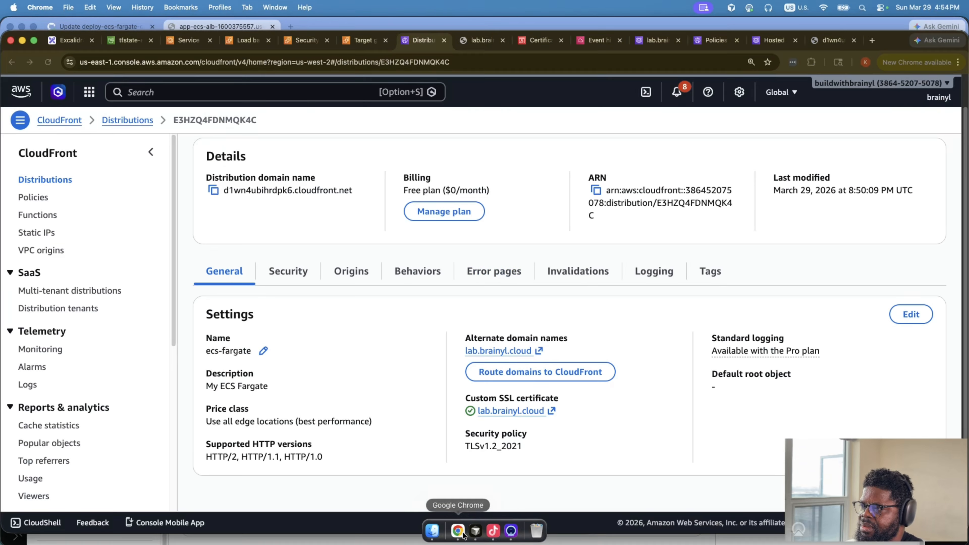
click(475, 40)
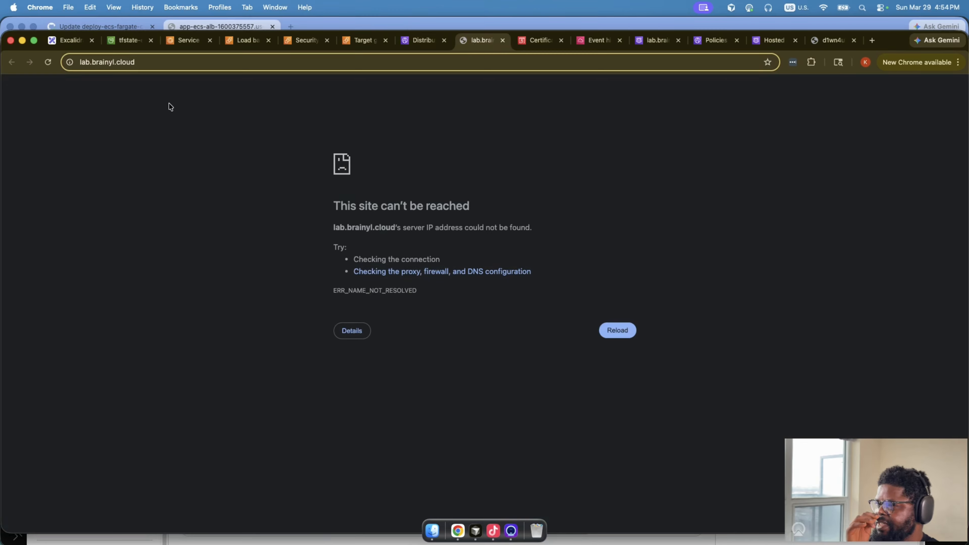
click(49, 62)
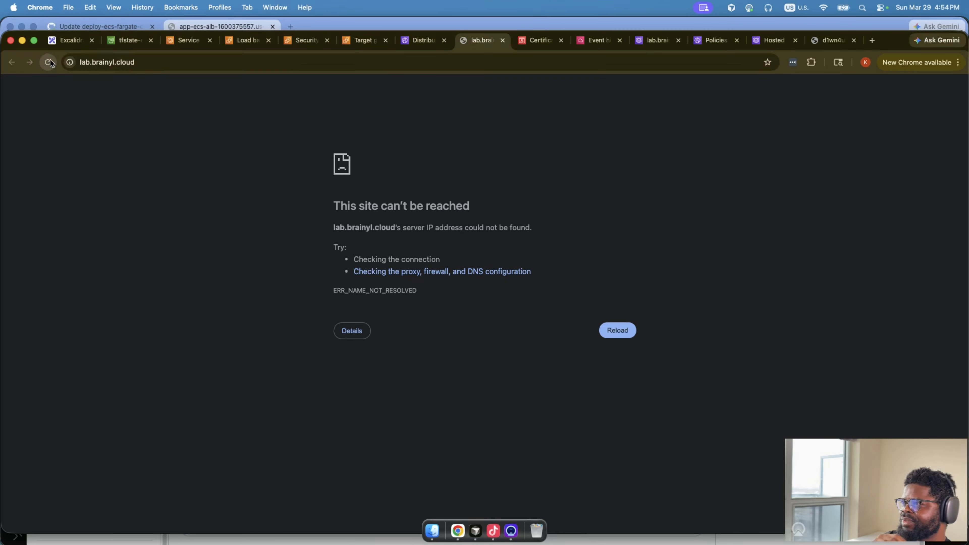
click(165, 61)
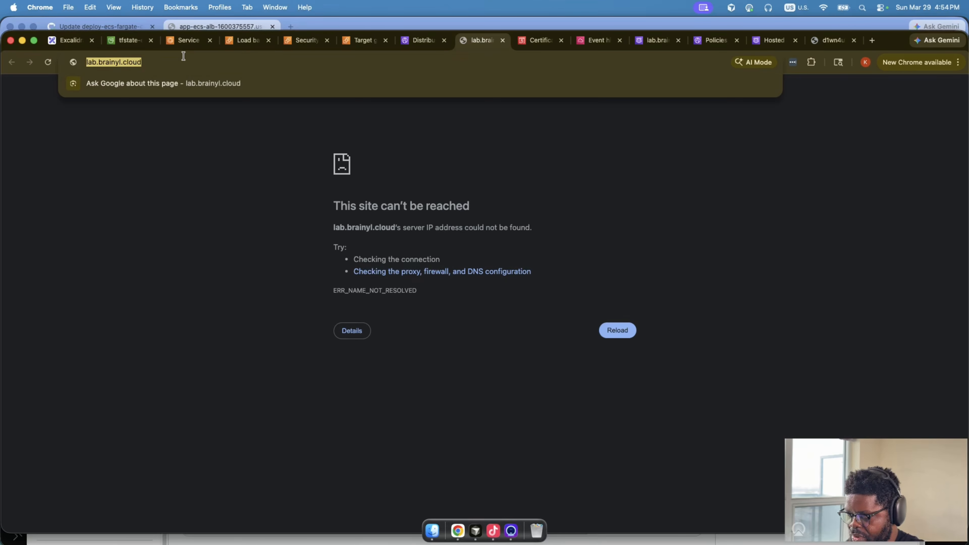
key(BackSpace)
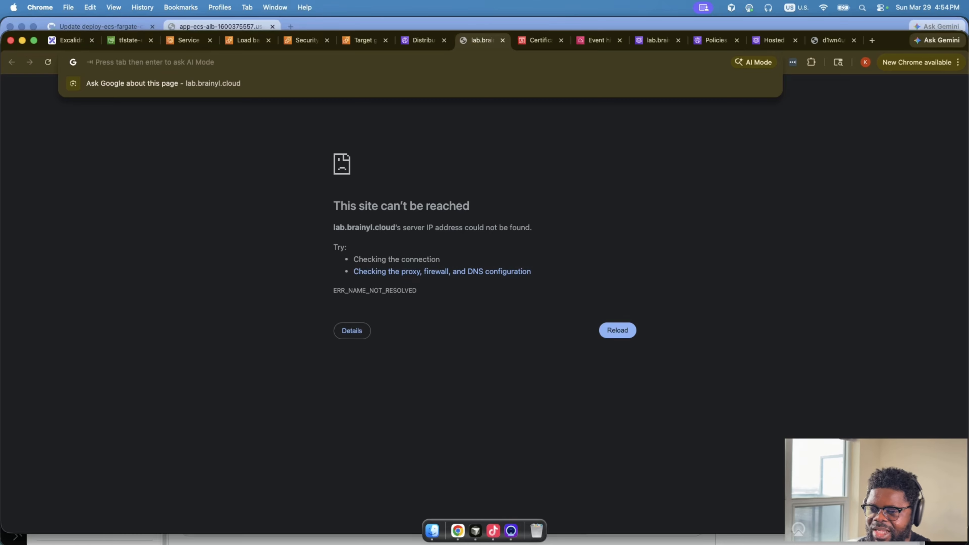
Step: Recheck the CloudFront distribution's settings and retry loading lab.brainyl.cloud
key(super+Tab)
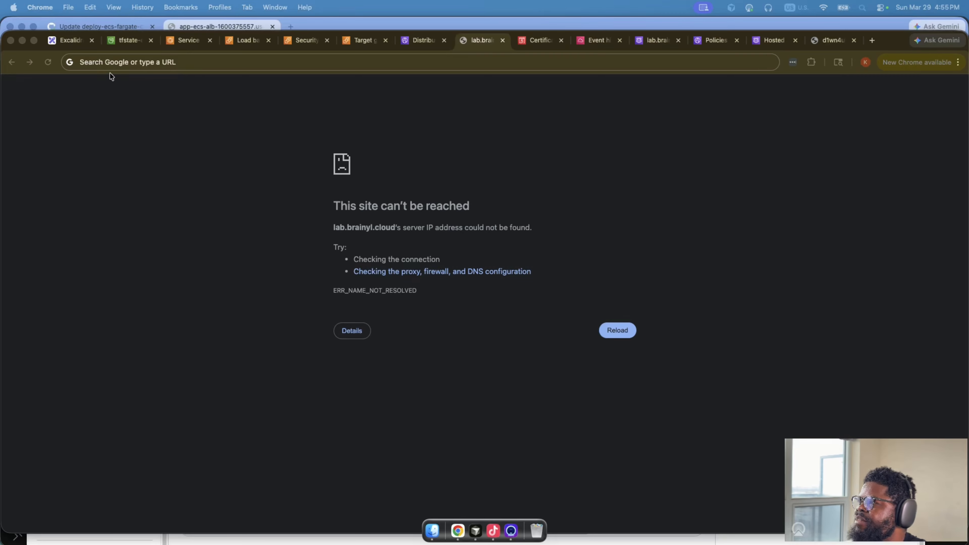
click(449, 43)
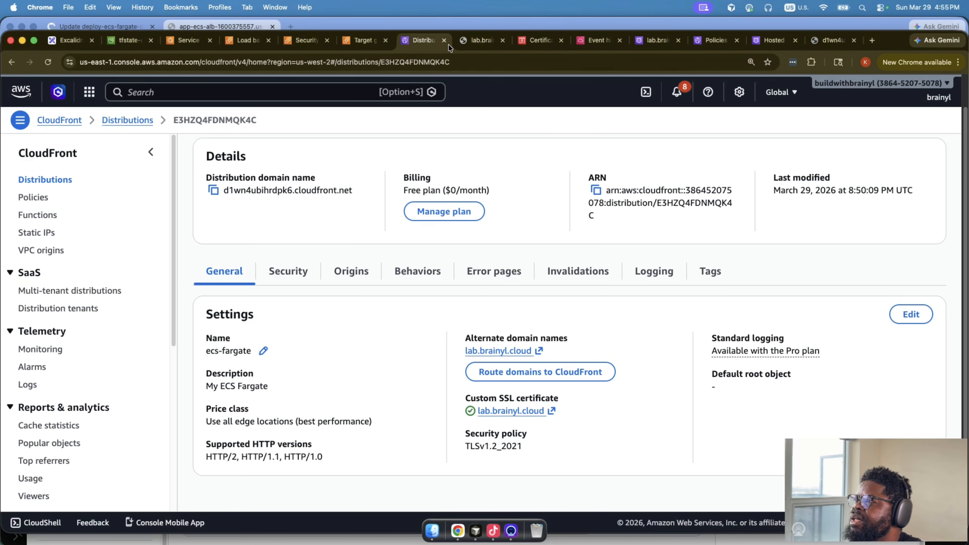
click(481, 40)
click(50, 63)
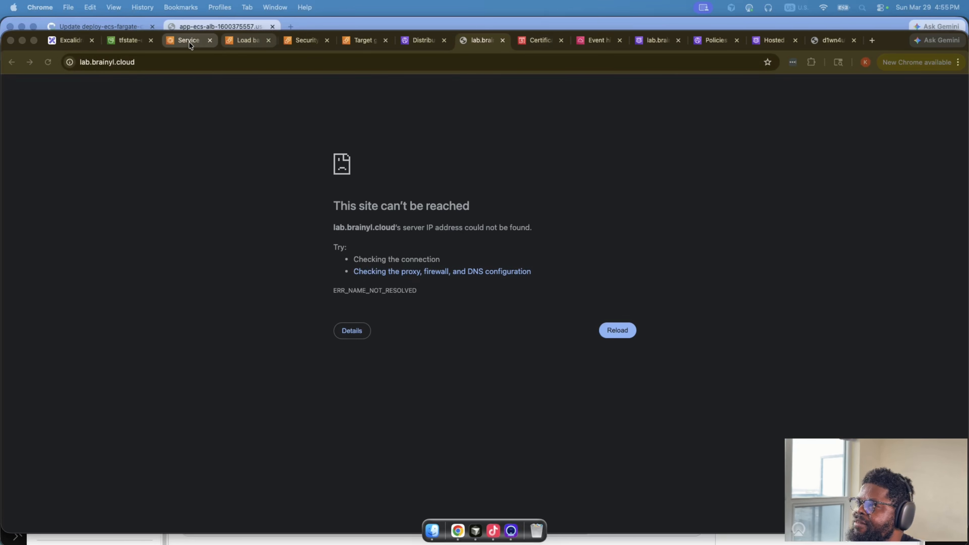
Step: Look at the app-ecs-app-service logs and expand the error details on the lab.brainyl.cloud page
click(181, 42)
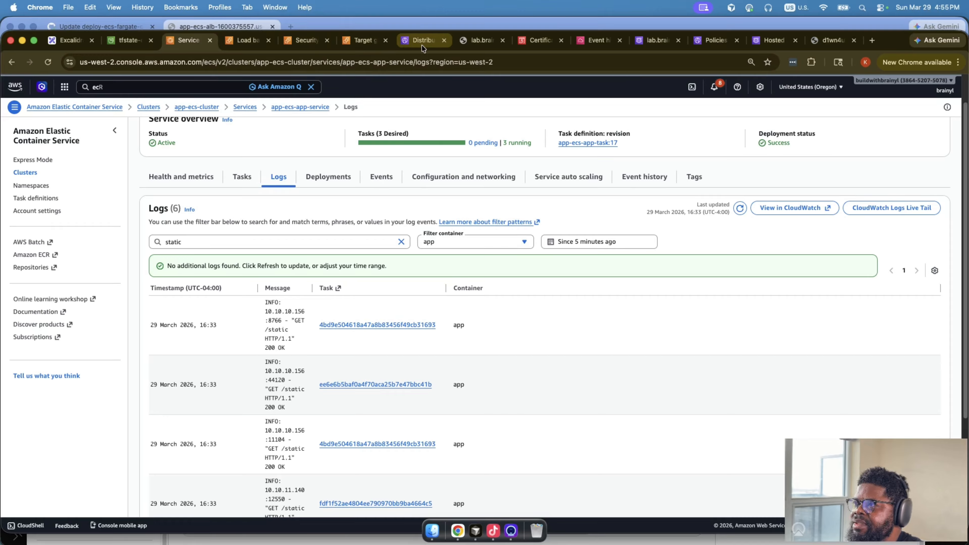
click(477, 40)
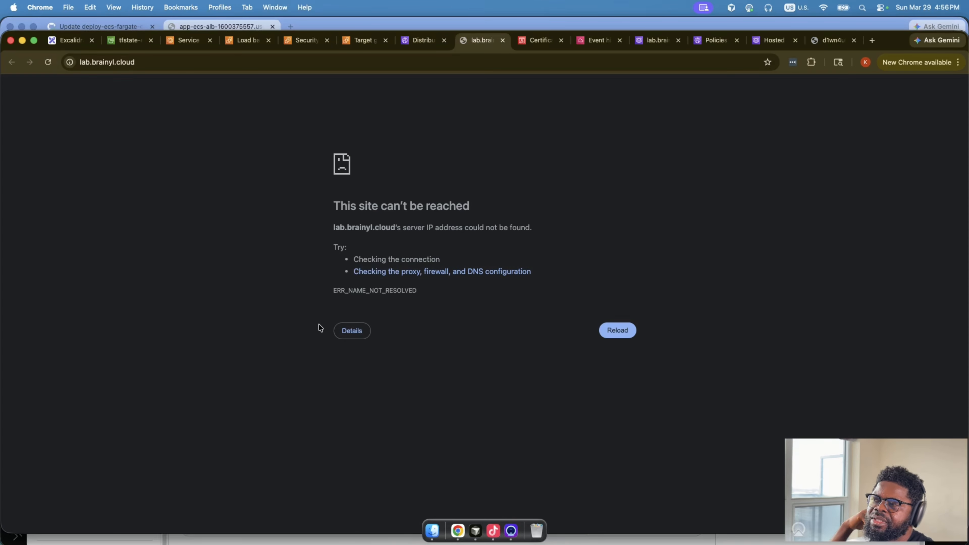
click(354, 332)
scroll(420, 329, down, 2)
scroll(441, 320, down, 1)
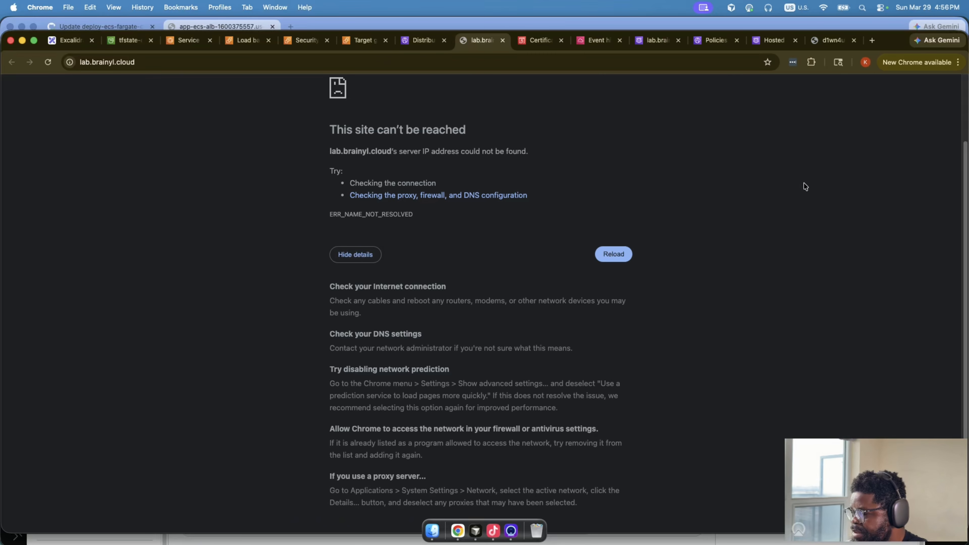
click(400, 43)
click(485, 45)
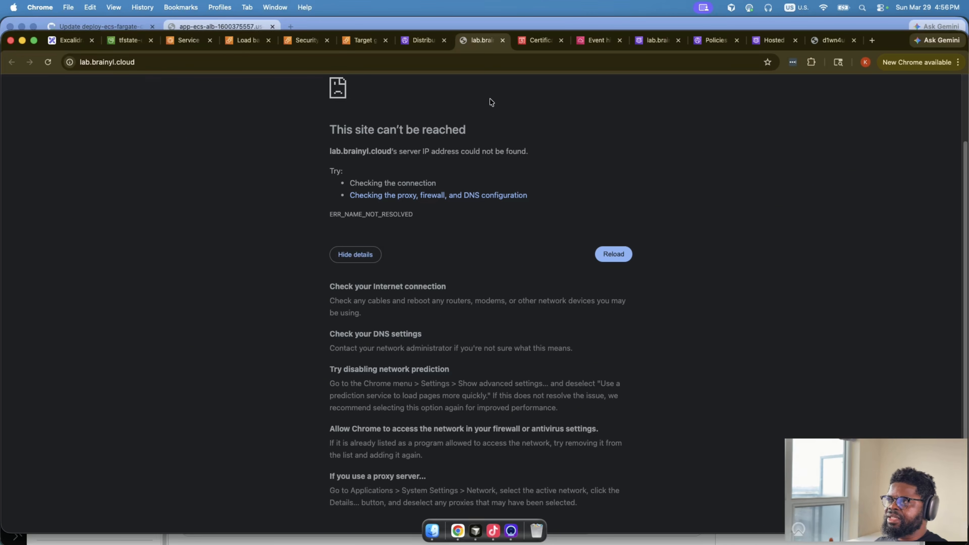
Step: Examine the path from users through CloudFront to the ALB in the Excalidraw architecture diagram
click(72, 46)
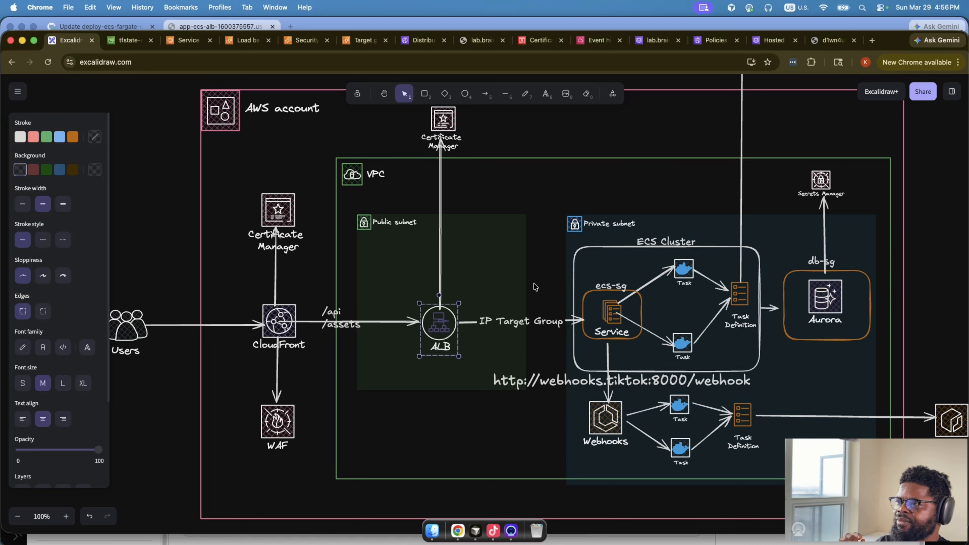
scroll(534, 293, up, 3)
scroll(534, 294, left, 4)
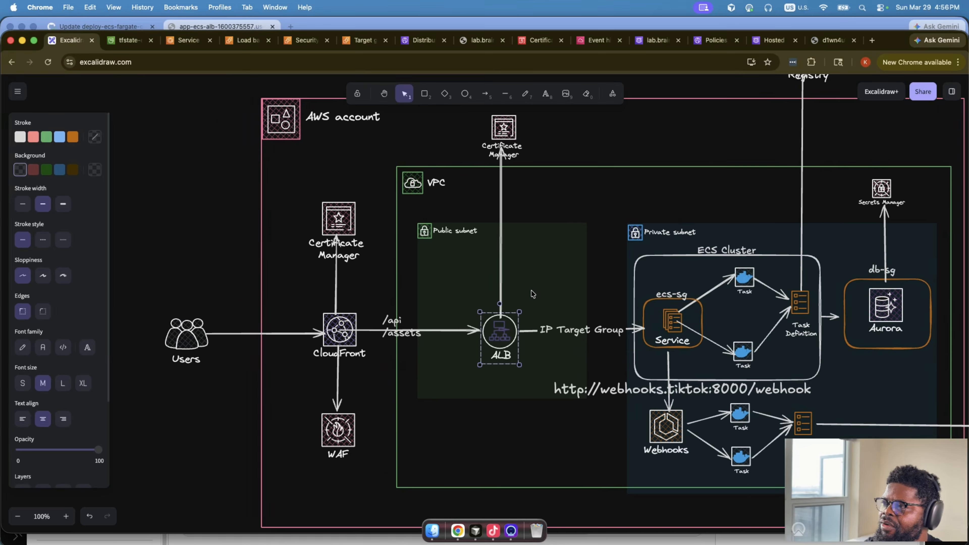
scroll(533, 294, down, 2)
scroll(533, 294, right, 3)
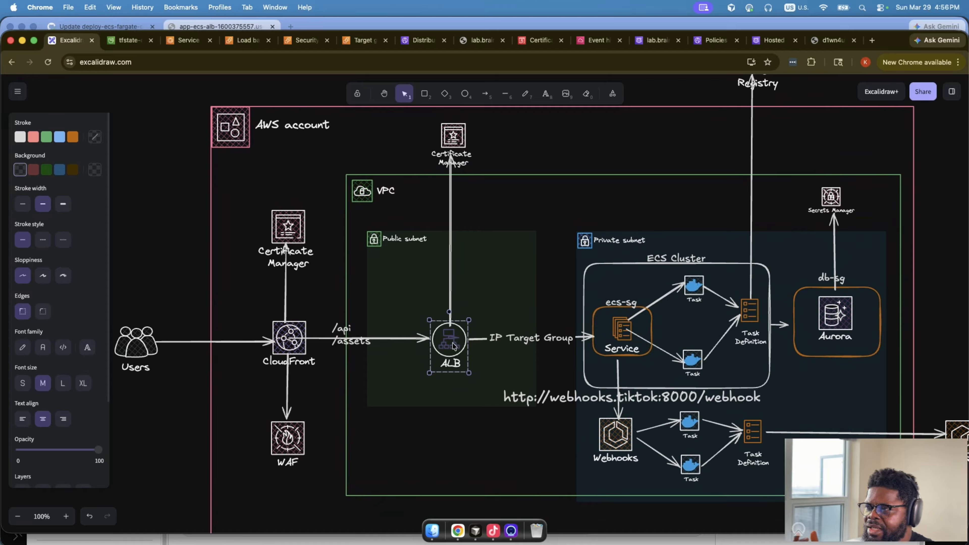
click(485, 294)
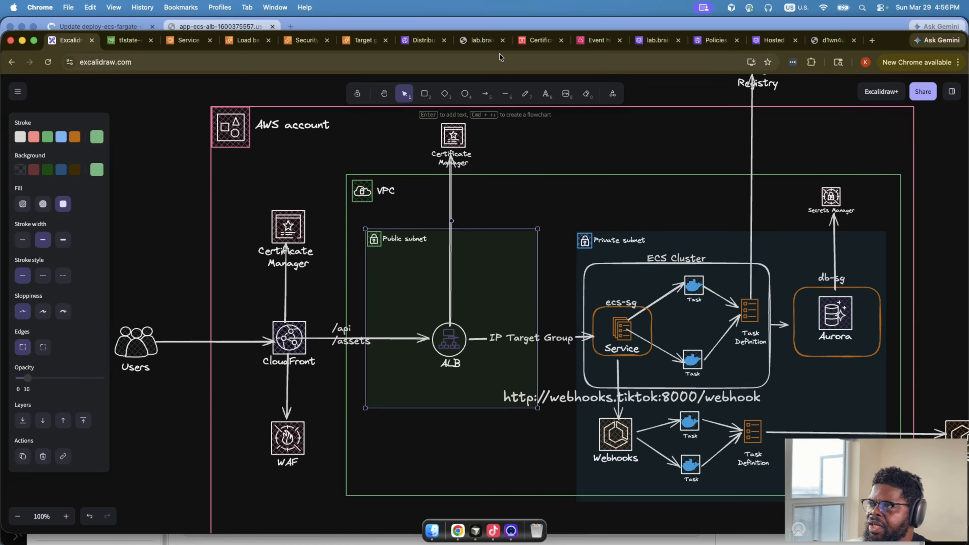
Step: Review the ACM certificate's status and domain list, highlighting the lab.brainyl.cloud entry
click(480, 42)
click(541, 41)
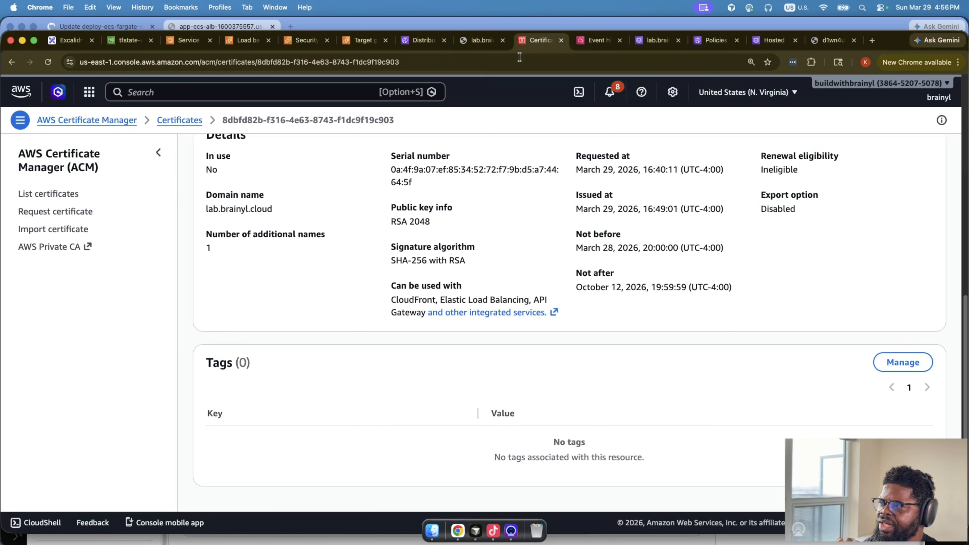
scroll(511, 212, up, 10)
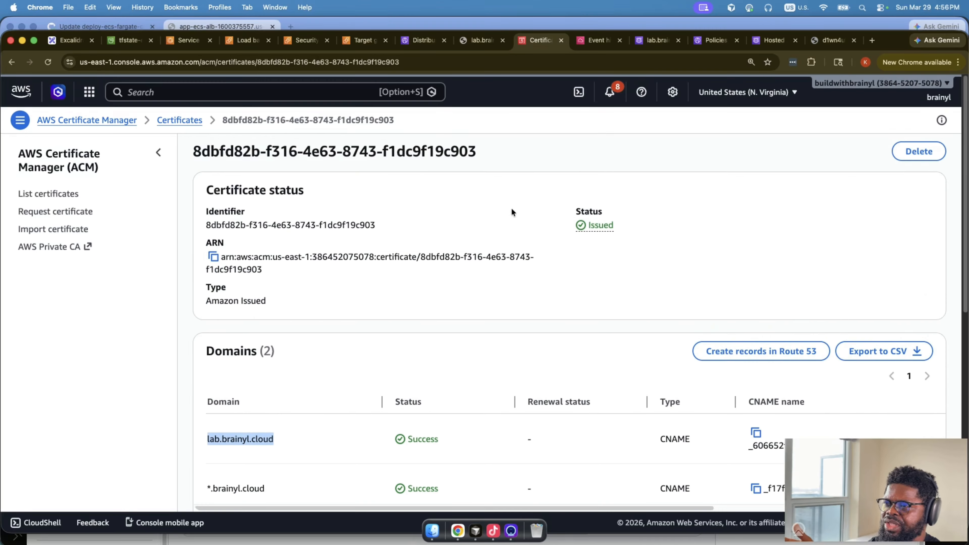
scroll(510, 212, down, 5)
drag(321, 328, 273, 348)
drag(207, 247, 302, 249)
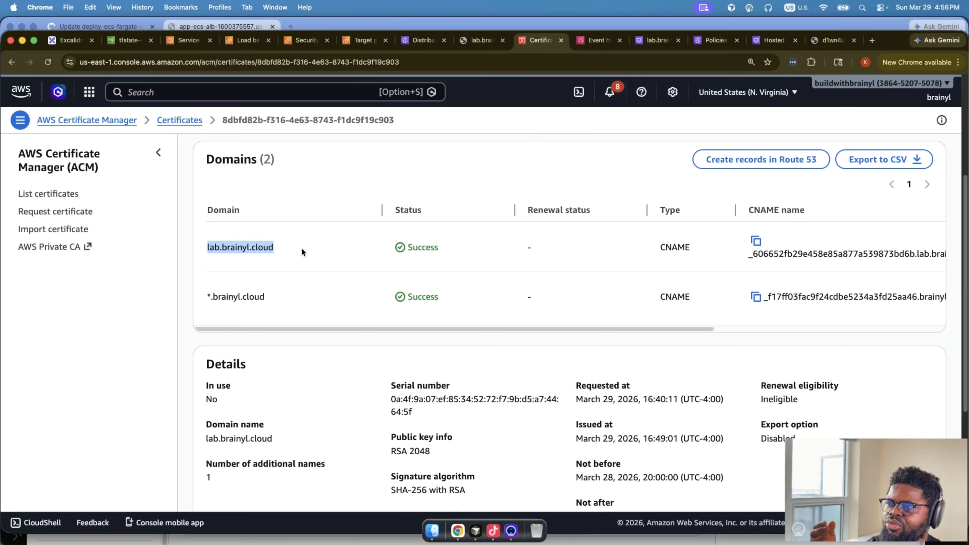
drag(206, 247, 289, 247)
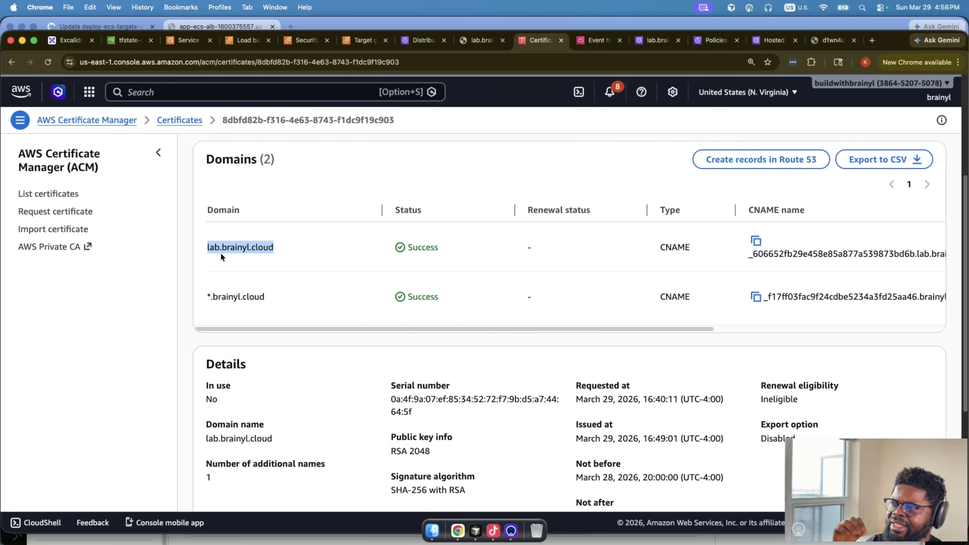
drag(207, 247, 331, 251)
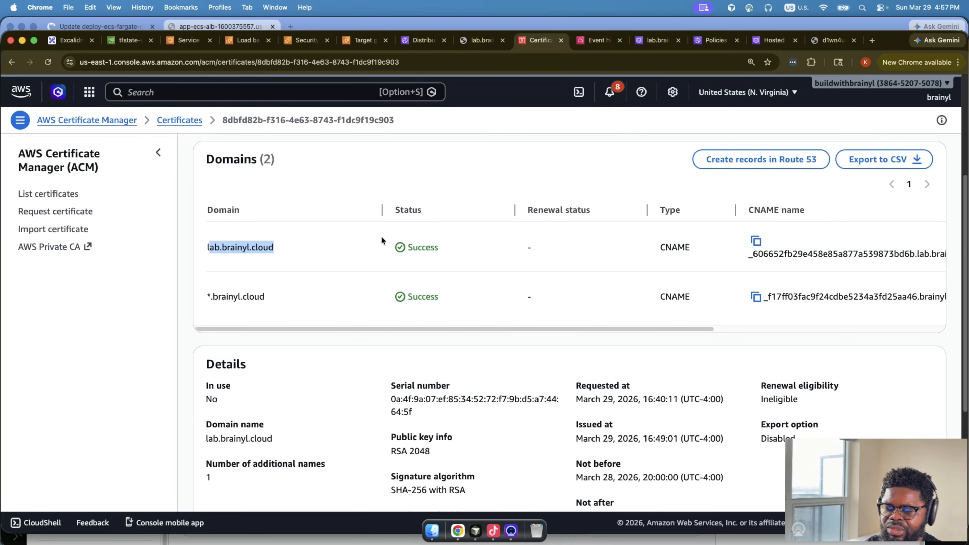
Step: Compare the failing site with its CloudFront distribution page and reload lab.brainyl.cloud once more
click(465, 41)
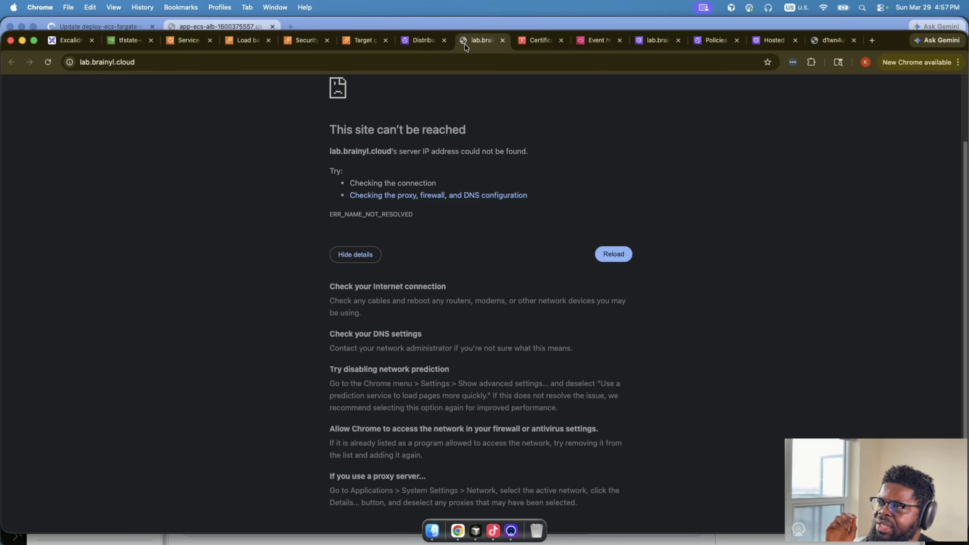
click(422, 41)
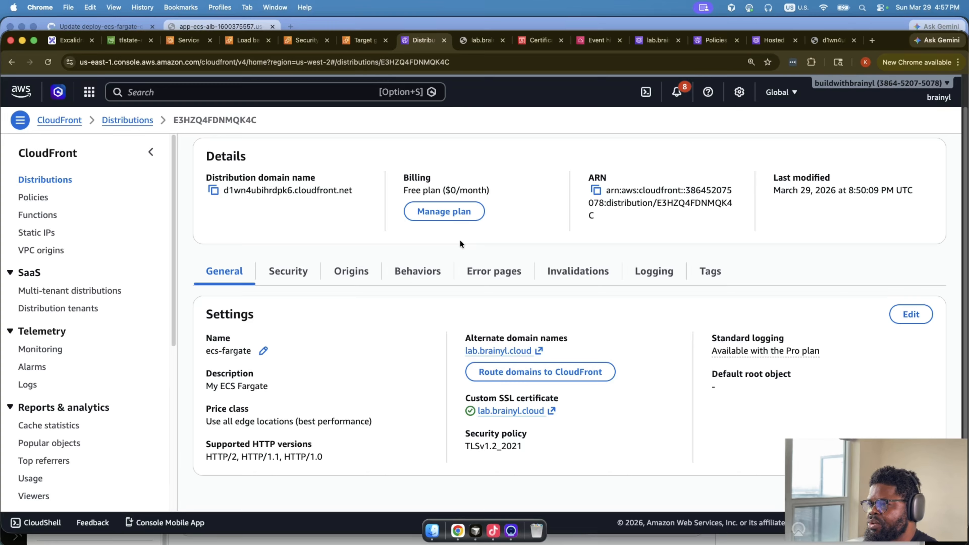
click(482, 40)
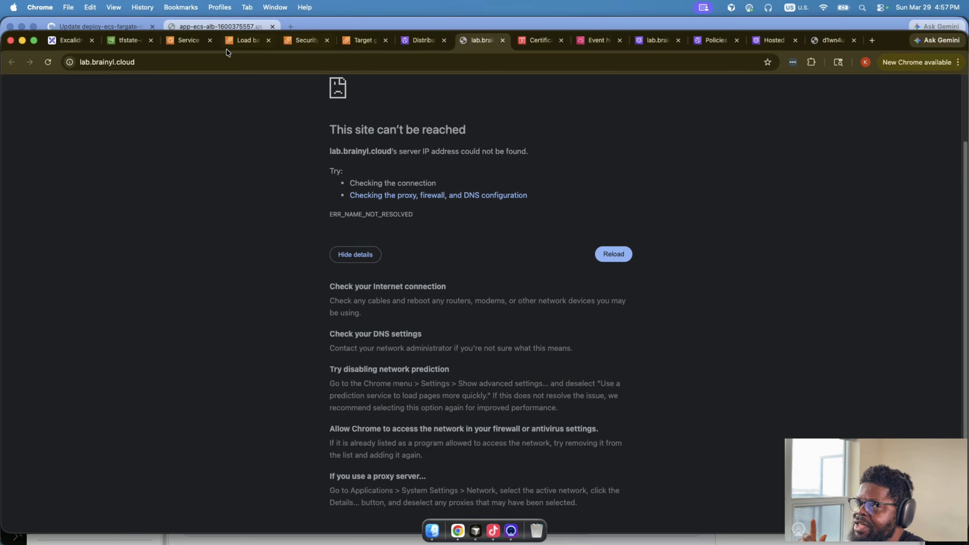
click(48, 62)
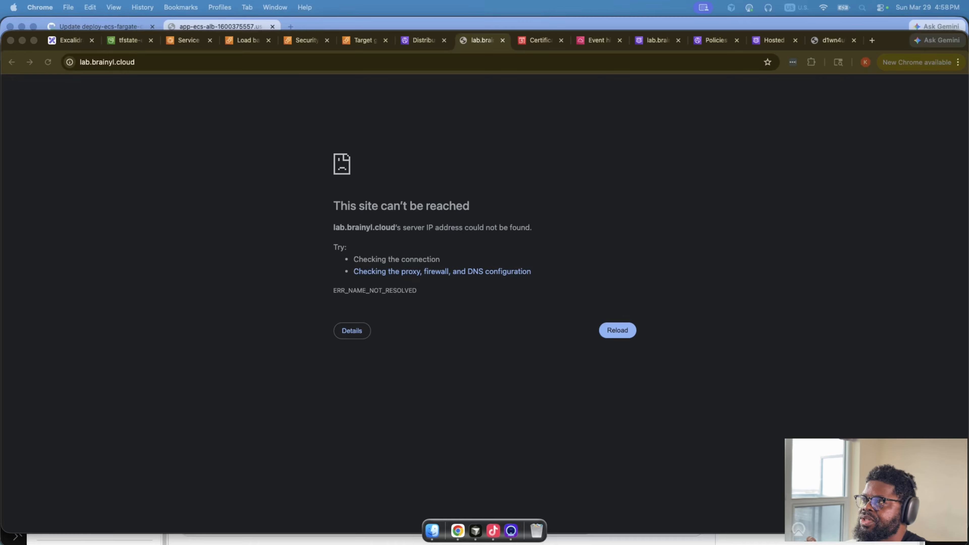
Step: Bring forward the browser window showing the load balancer's /static response
click(303, 23)
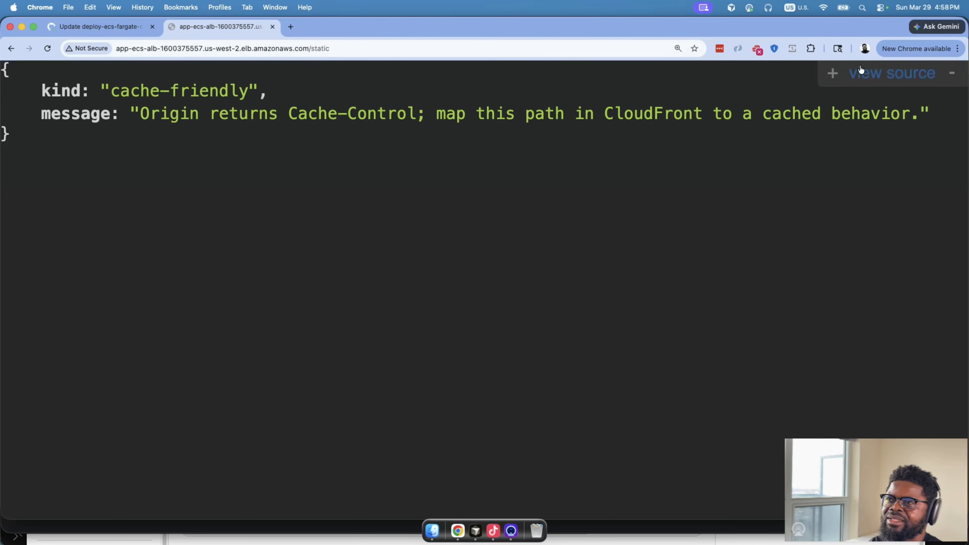
drag(616, 27, 616, 29)
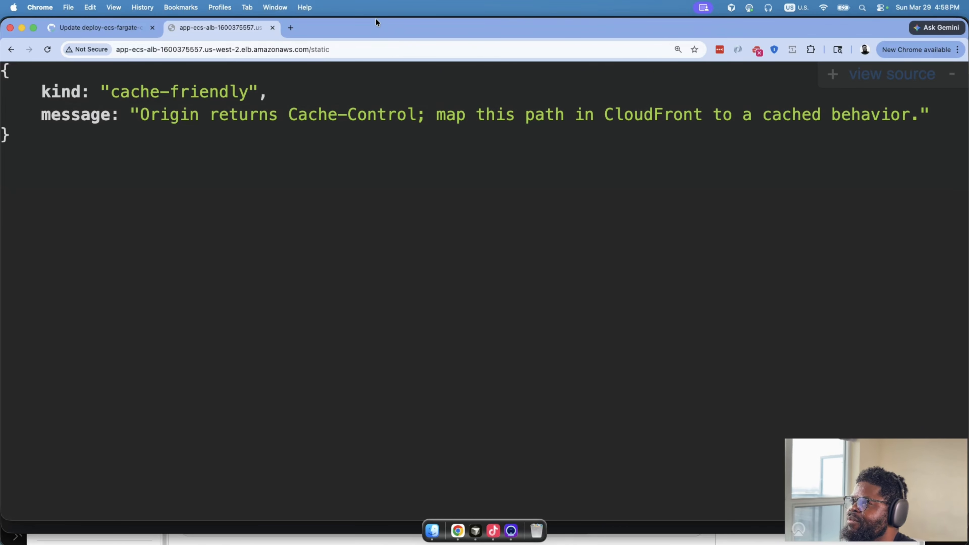
Step: Bring forward the browser window with the brainyl.cloud hosted zone records and move it off the visible screen
drag(376, 19, 374, 38)
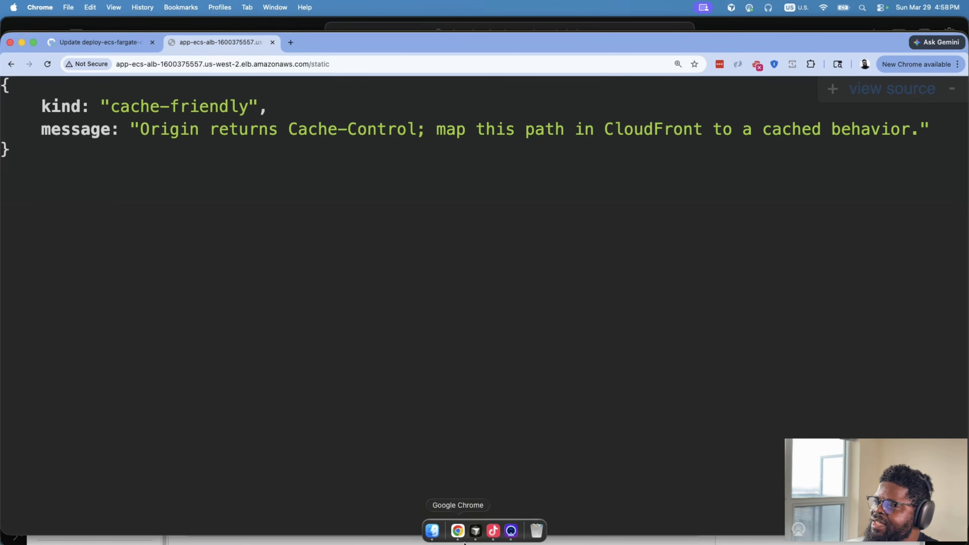
right_click(460, 526)
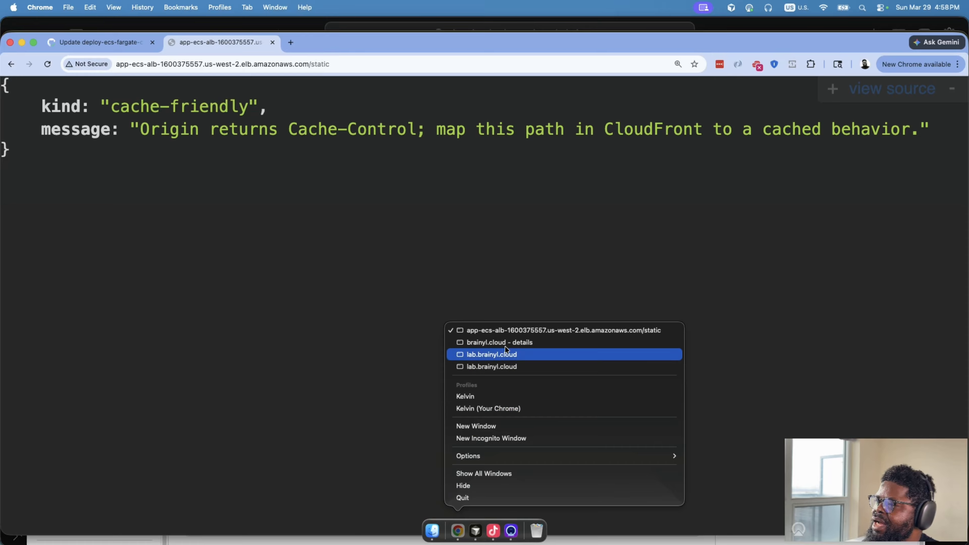
click(506, 344)
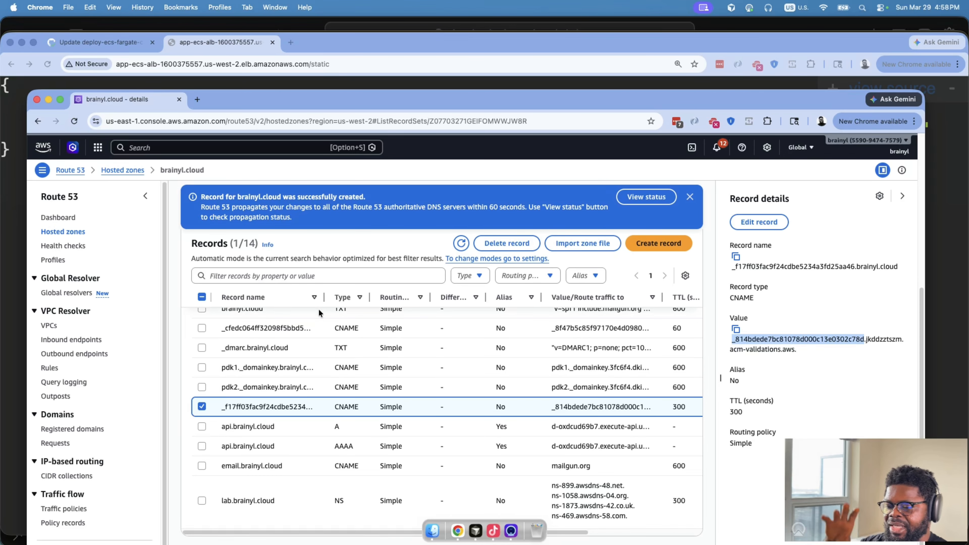
drag(328, 100, 968, 126)
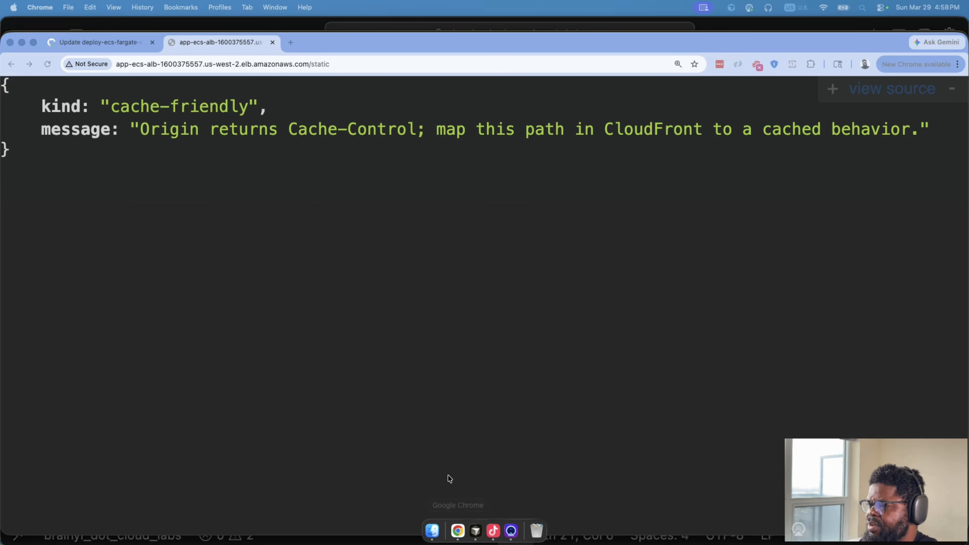
Step: Switch to the browser window holding the failing lab.brainyl.cloud page and the other lab tabs
right_click(457, 530)
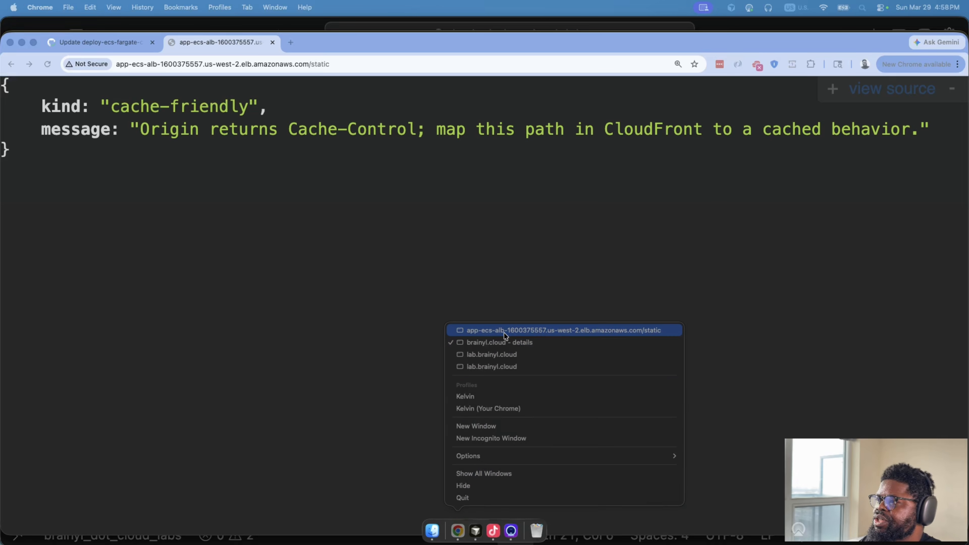
click(504, 333)
right_click(457, 531)
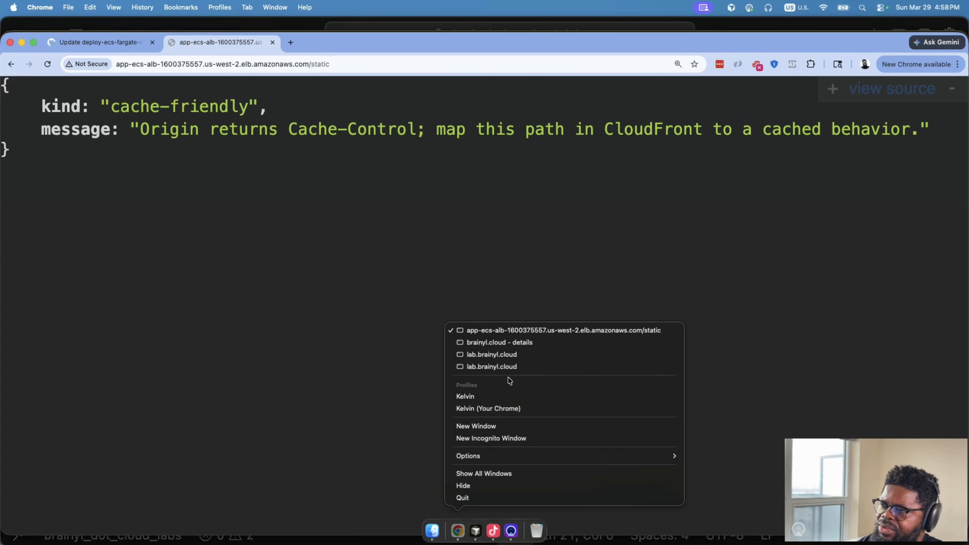
click(510, 367)
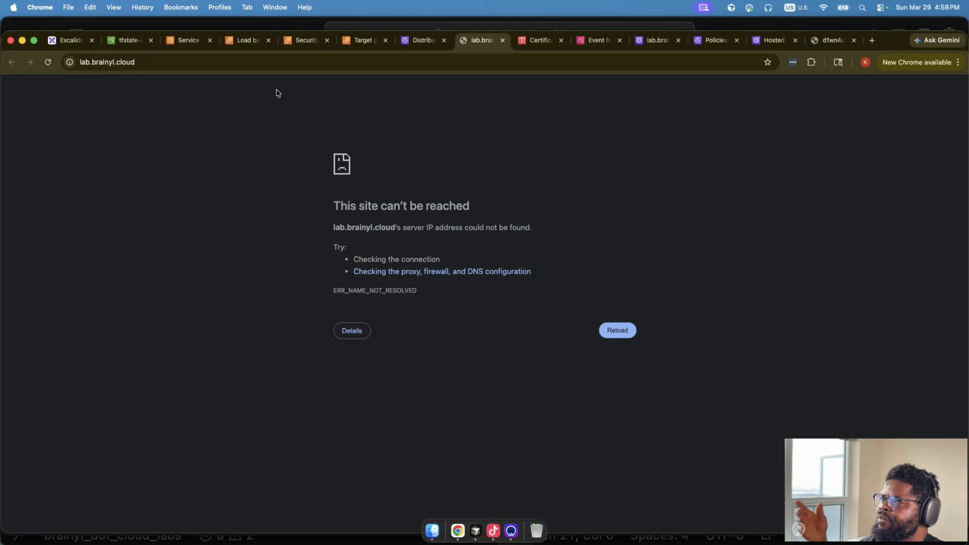
Step: Examine the request path from Users through CloudFront to the ALB in the Excalidraw architecture diagram
click(73, 40)
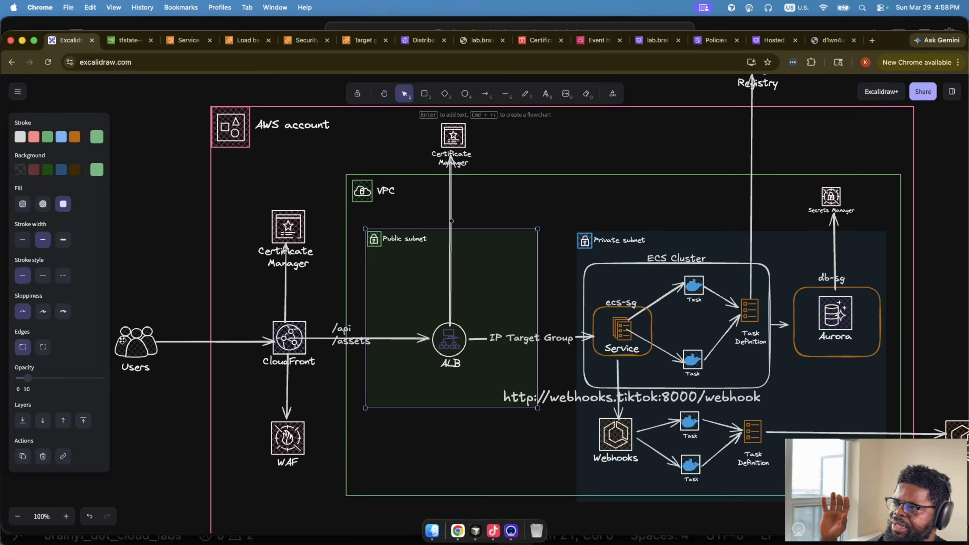
click(136, 349)
click(294, 338)
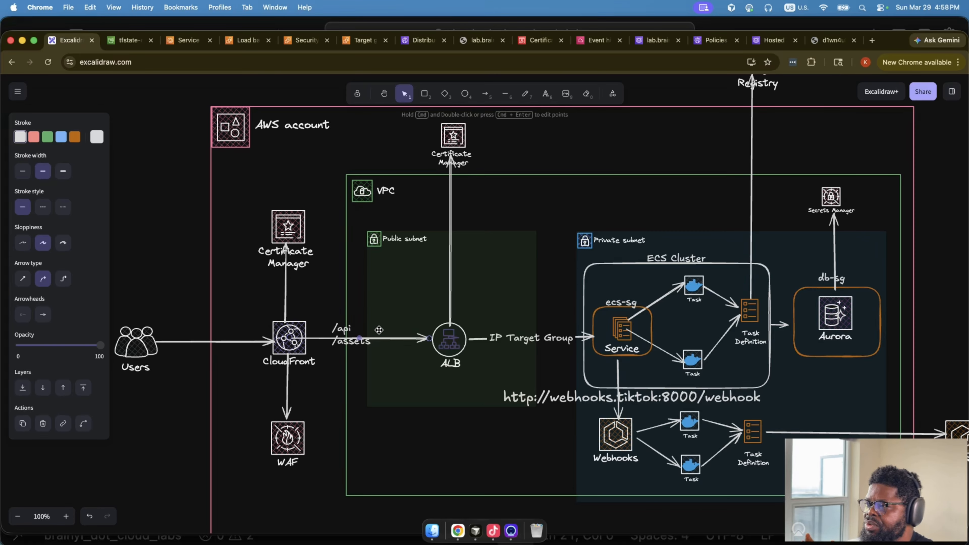
click(286, 345)
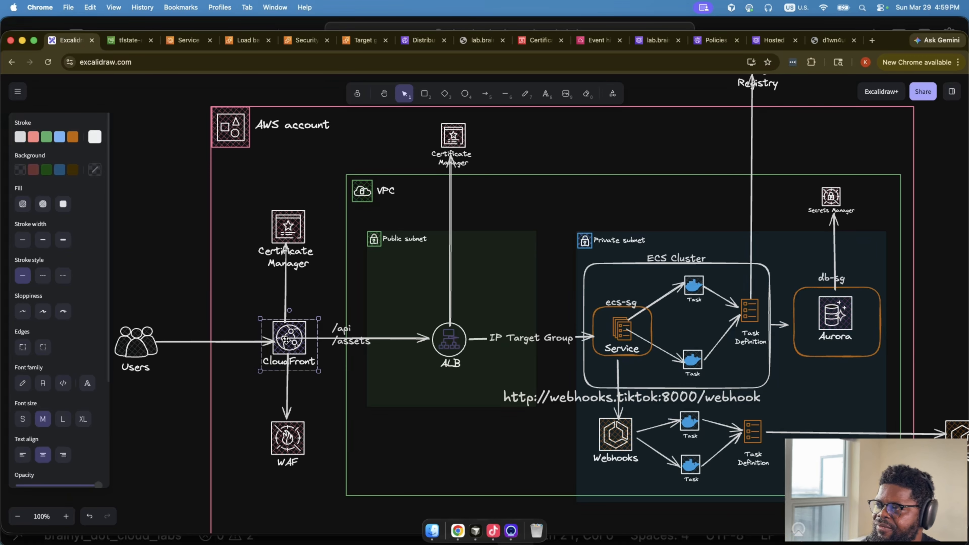
click(452, 349)
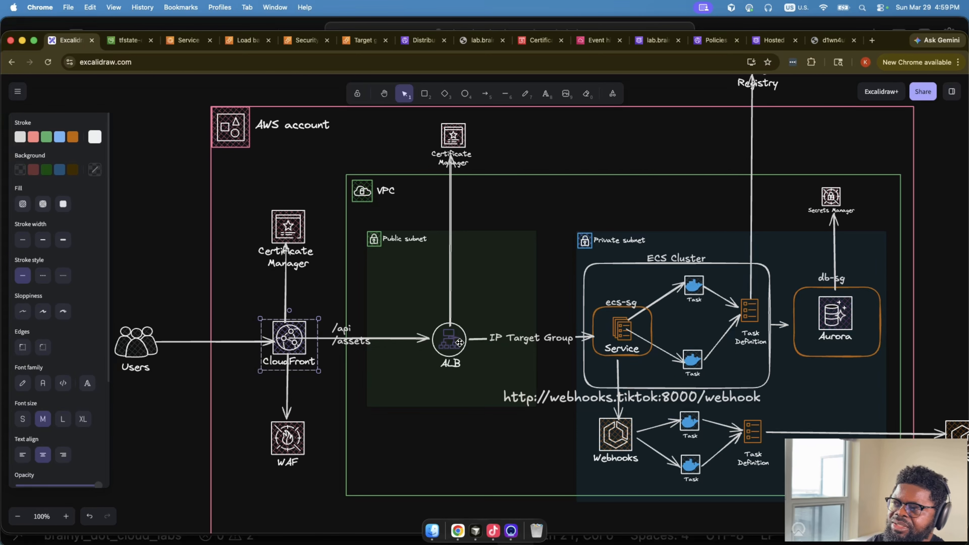
click(460, 345)
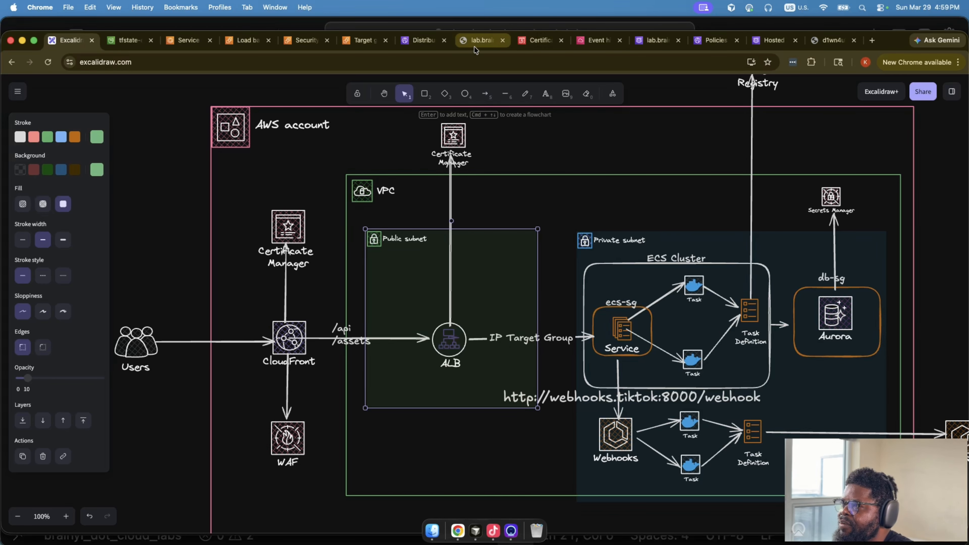
Step: Review the CloudFront distribution settings and the lab.brainyl.cloud hosted zone records, highlighting the ACM validation CNAME value
click(423, 43)
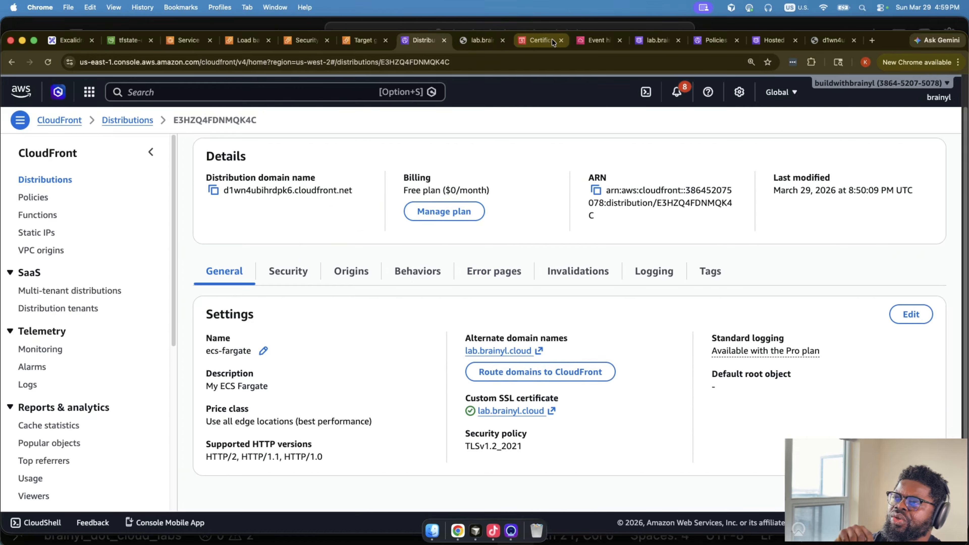
click(652, 42)
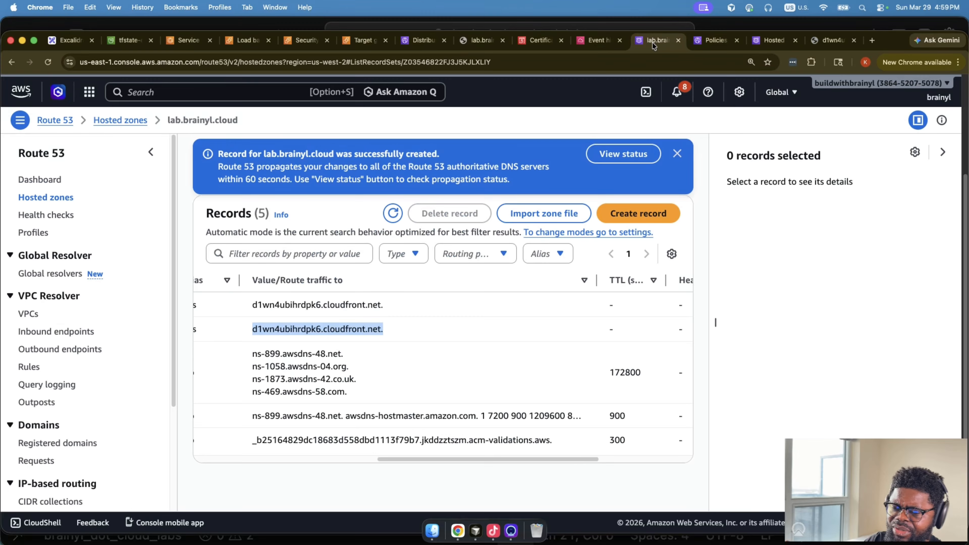
scroll(452, 460, left, 10)
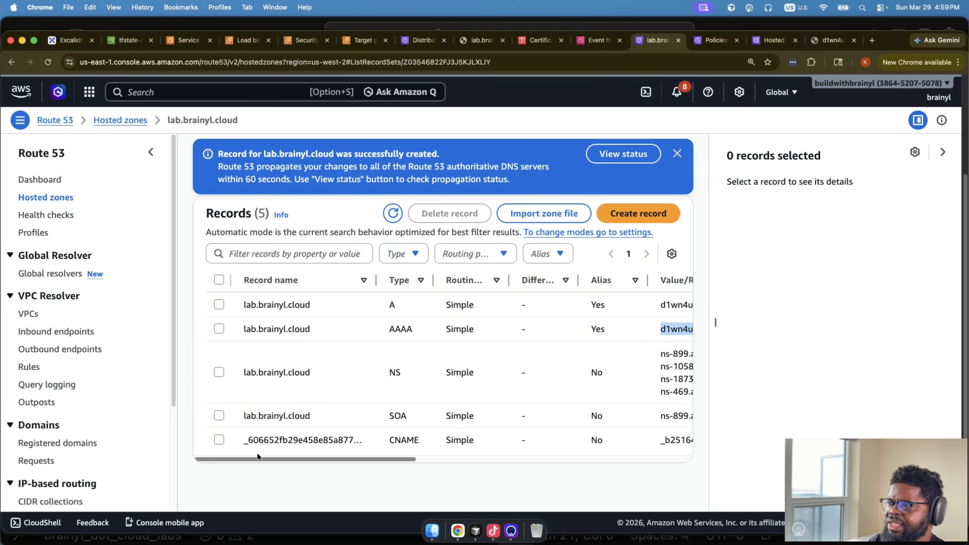
drag(299, 457, 508, 459)
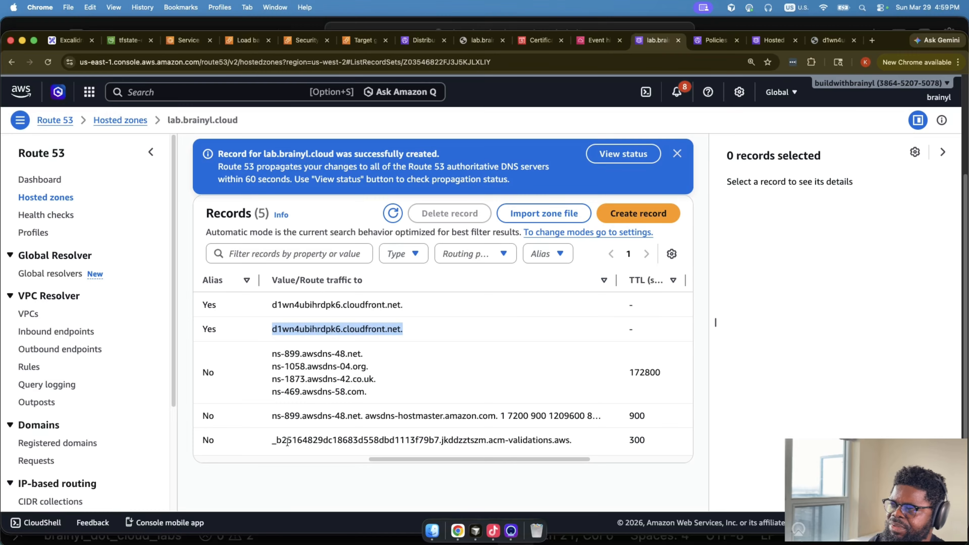
drag(276, 440, 578, 442)
click(535, 441)
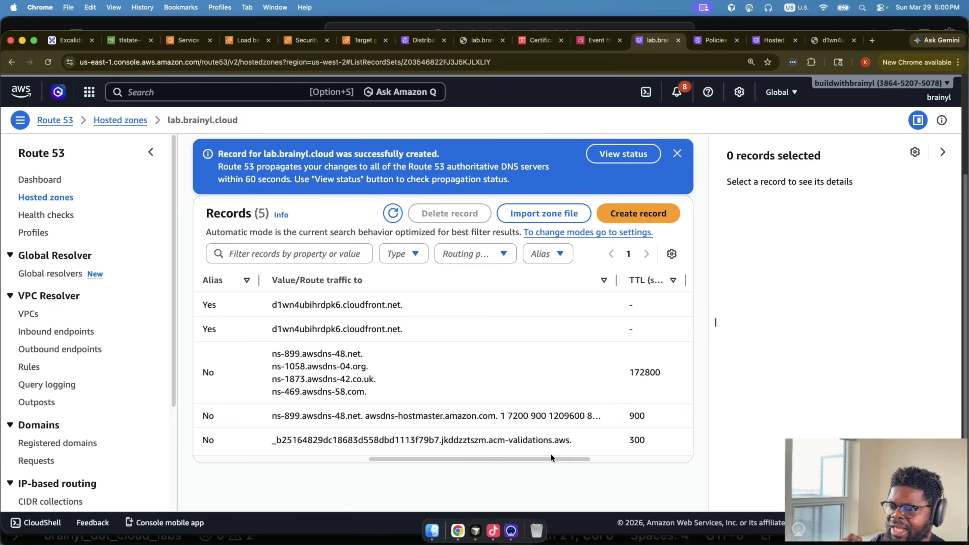
drag(411, 460, 209, 466)
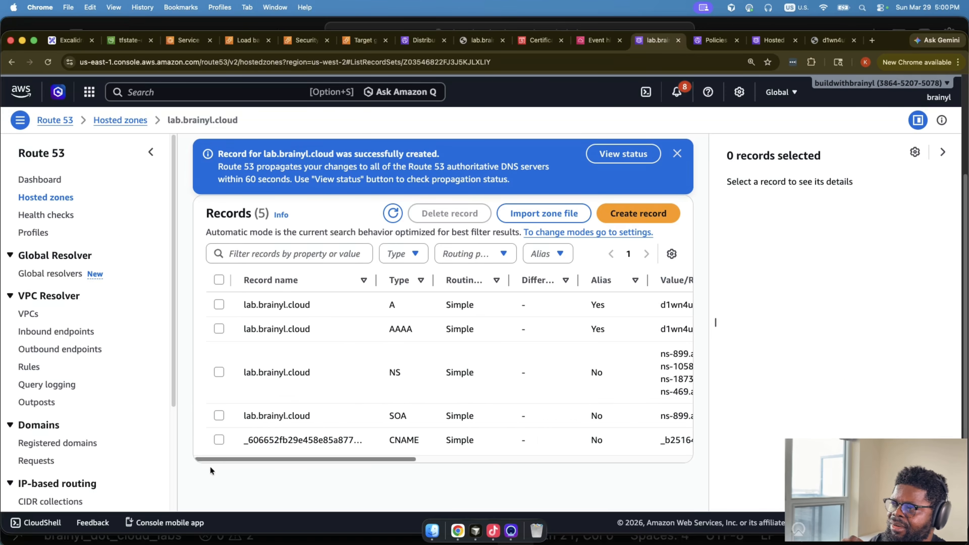
Step: Highlight the A and AAAA alias records of lab.brainyl.cloud and review the remaining record columns
drag(242, 304, 663, 317)
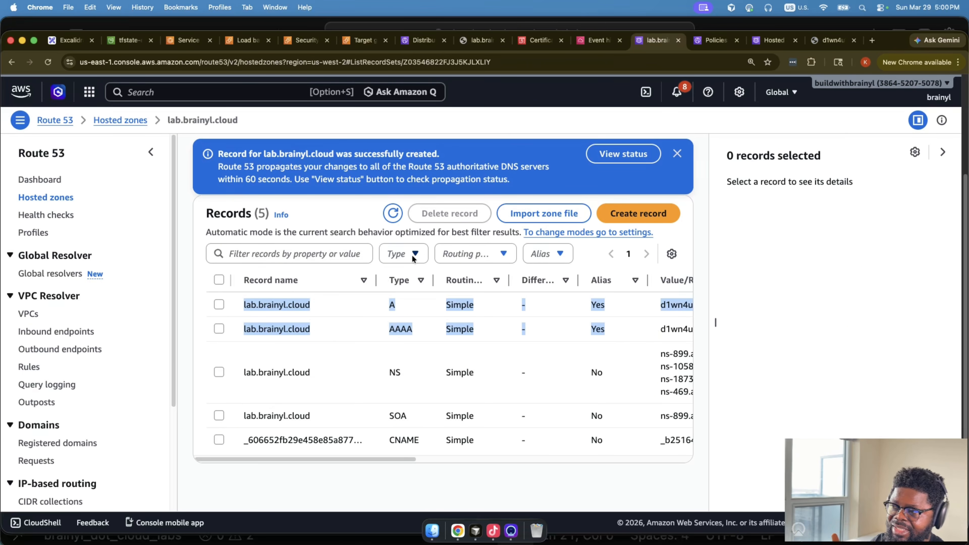
click(395, 301)
drag(244, 329, 516, 335)
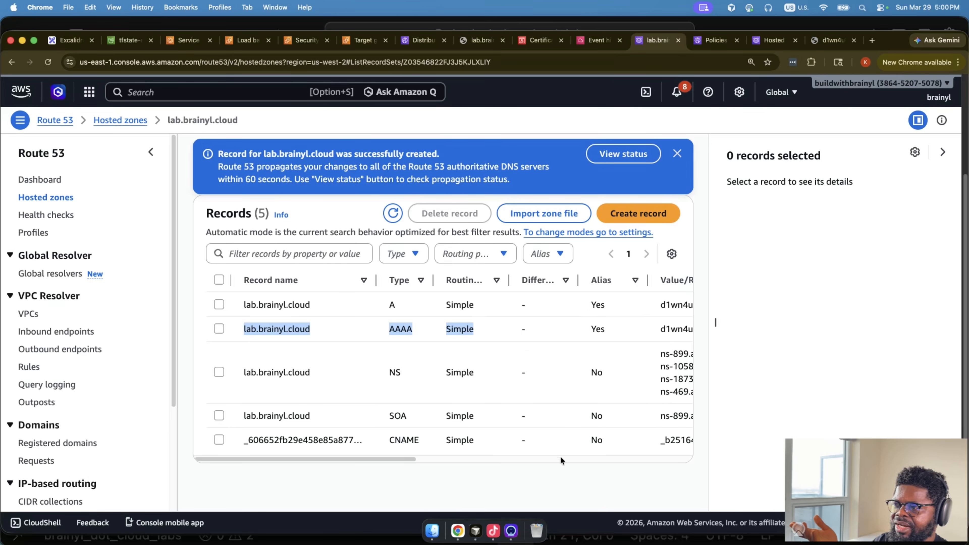
drag(560, 458, 633, 457)
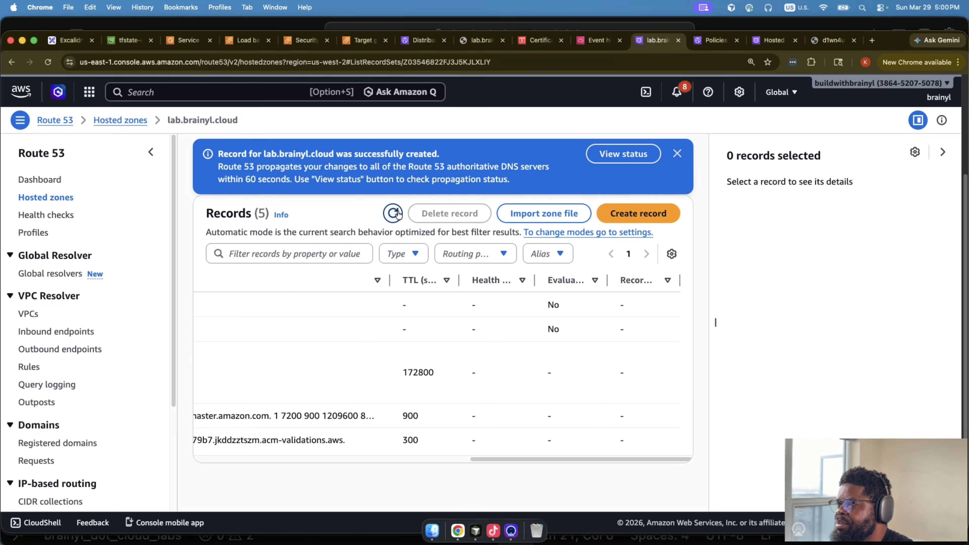
scroll(505, 225, up, 3)
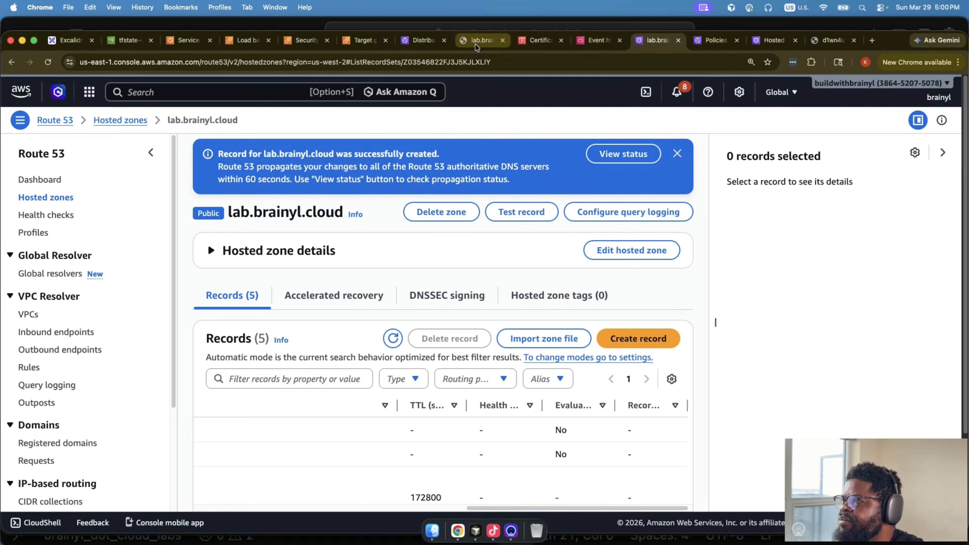
click(81, 43)
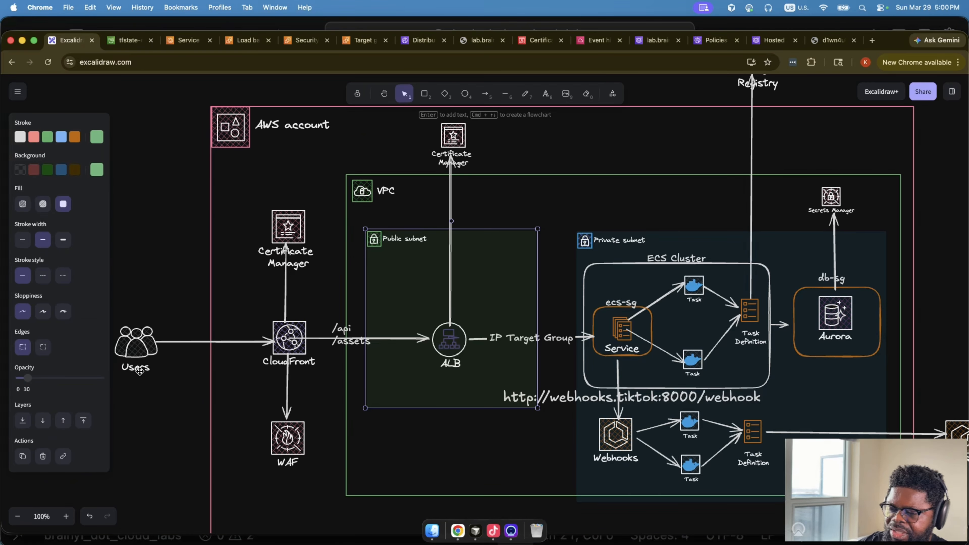
double_click(186, 341)
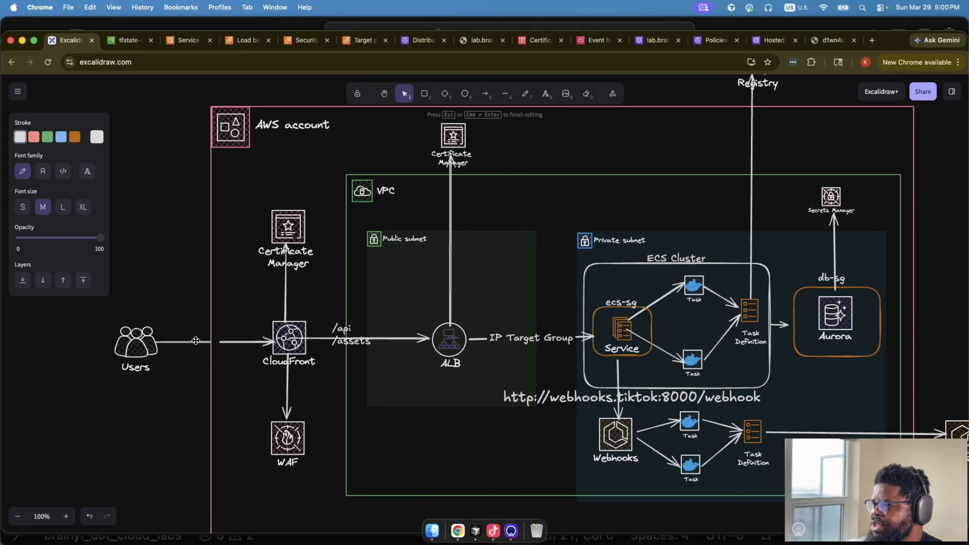
text(https)
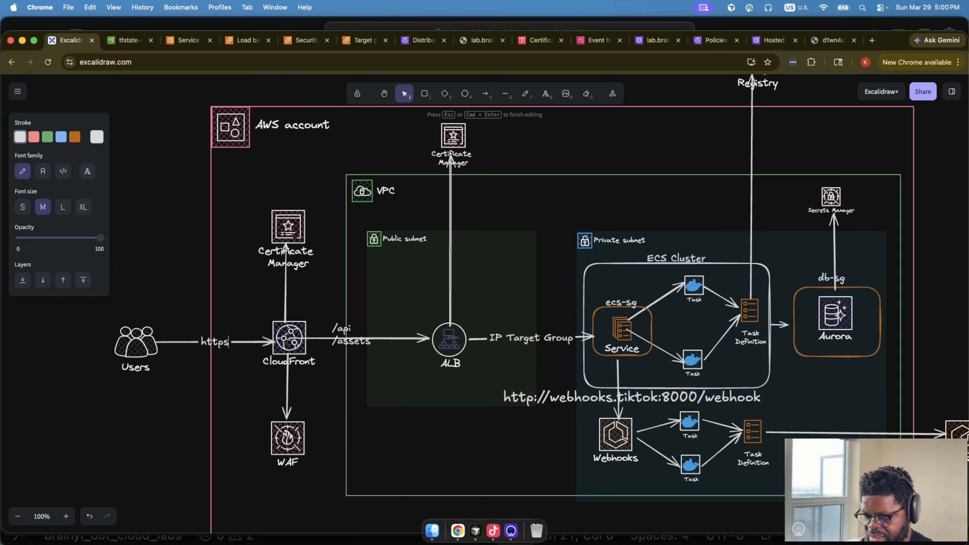
text(://la)
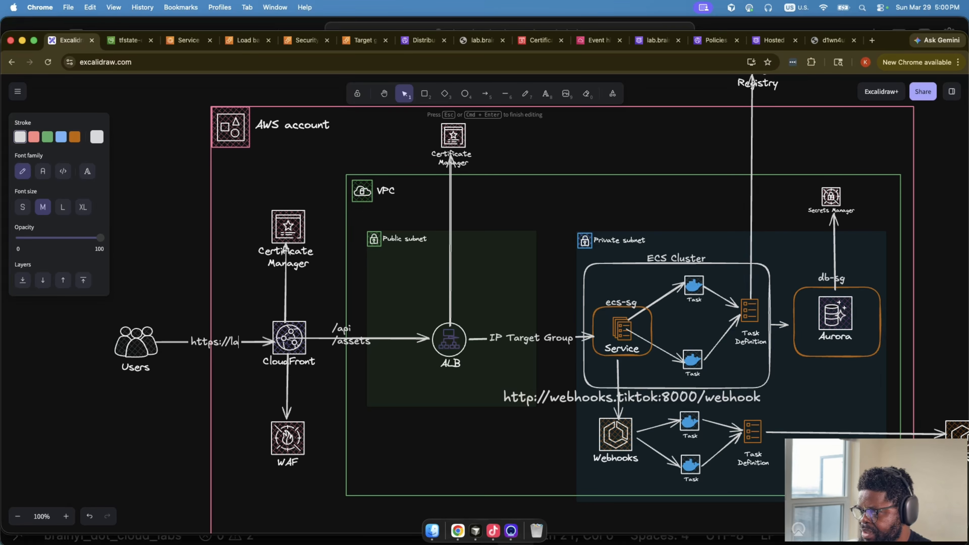
text(b.brainyl)
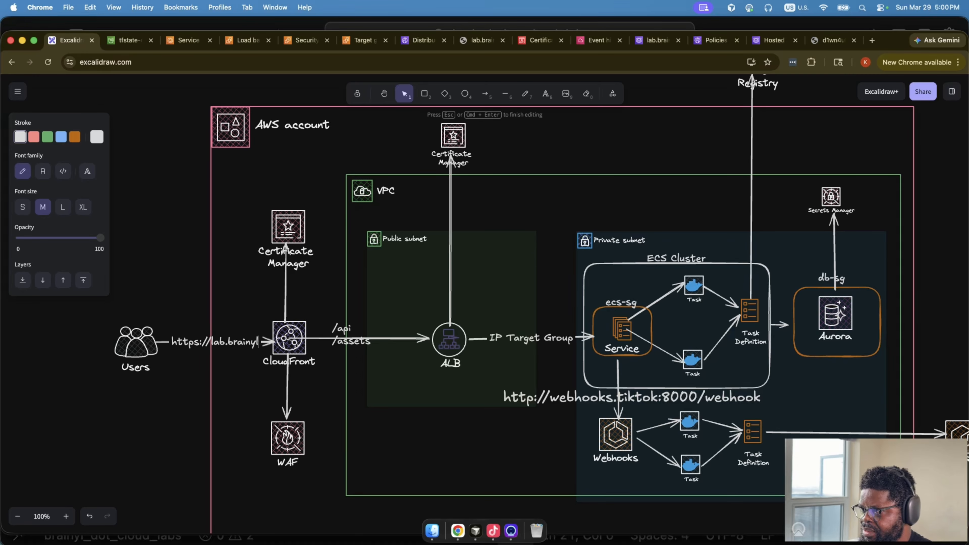
text(.cloud)
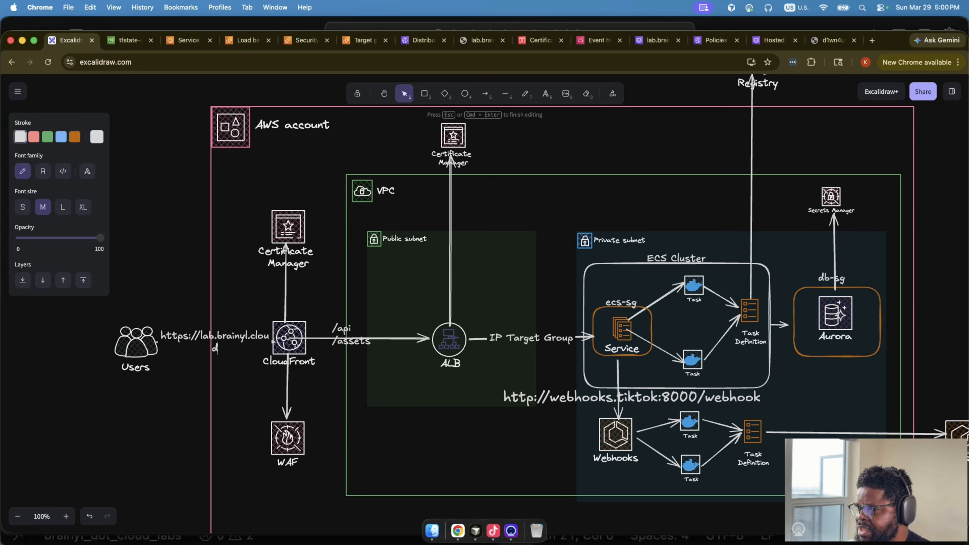
Step: Move the Users icon farther away from CloudFront to lengthen the arrow carrying the URL label
click(141, 342)
mouse_move(140, 343)
mouse_down()
mouse_move(127, 339)
mouse_move(142, 342)
mouse_up()
click(156, 343)
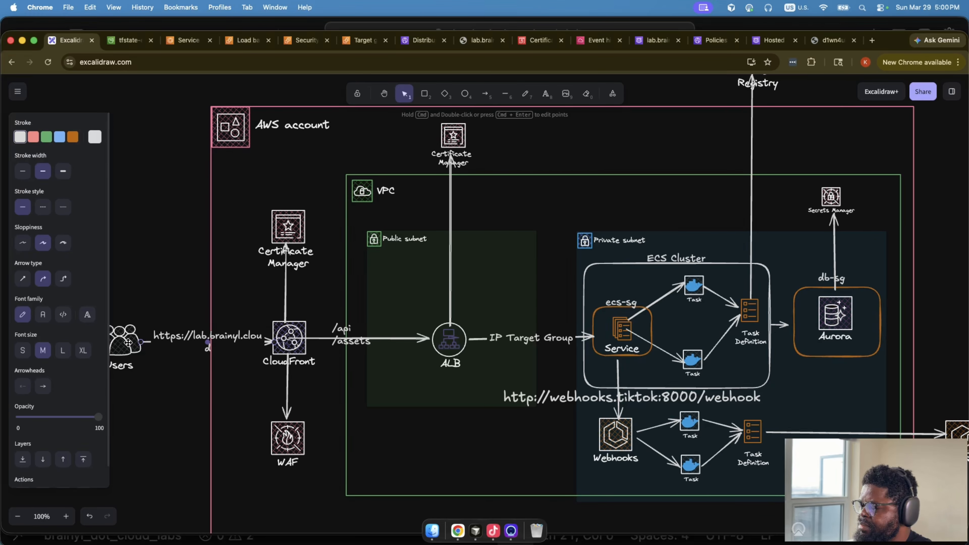
click(137, 250)
drag(123, 332, 95, 330)
click(181, 322)
click(182, 333)
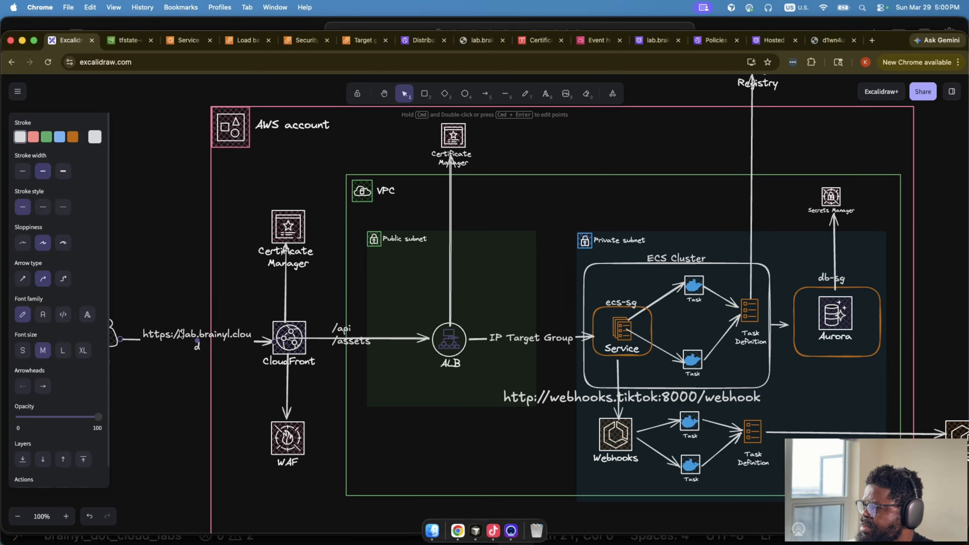
Step: Copy the URL from the label on the Users-to-CloudFront arrow and clear that label
double_click(186, 332)
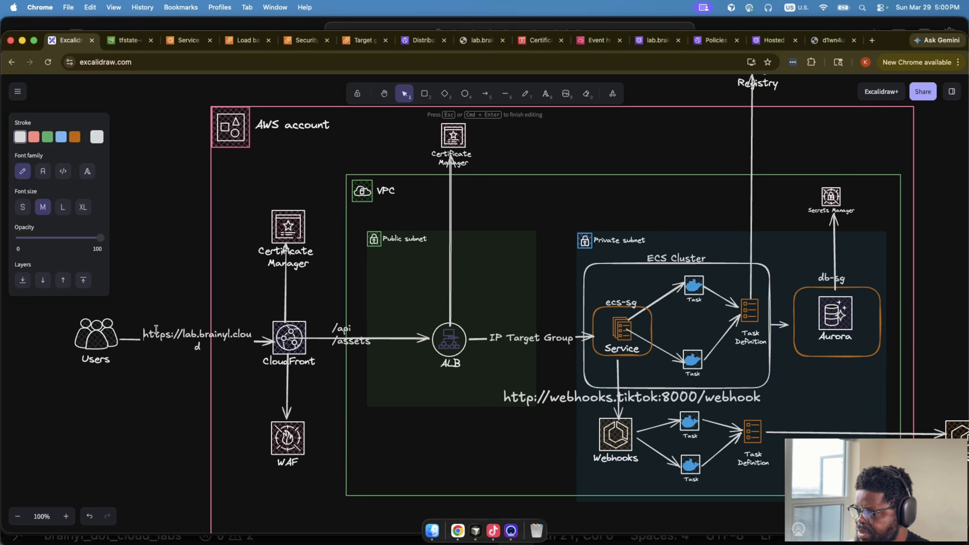
click(195, 399)
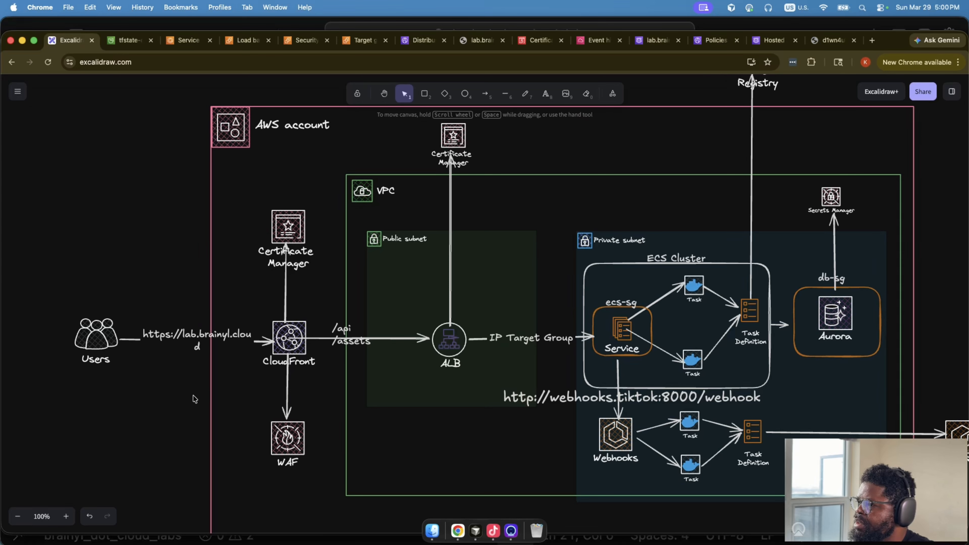
click(191, 337)
double_click(217, 332)
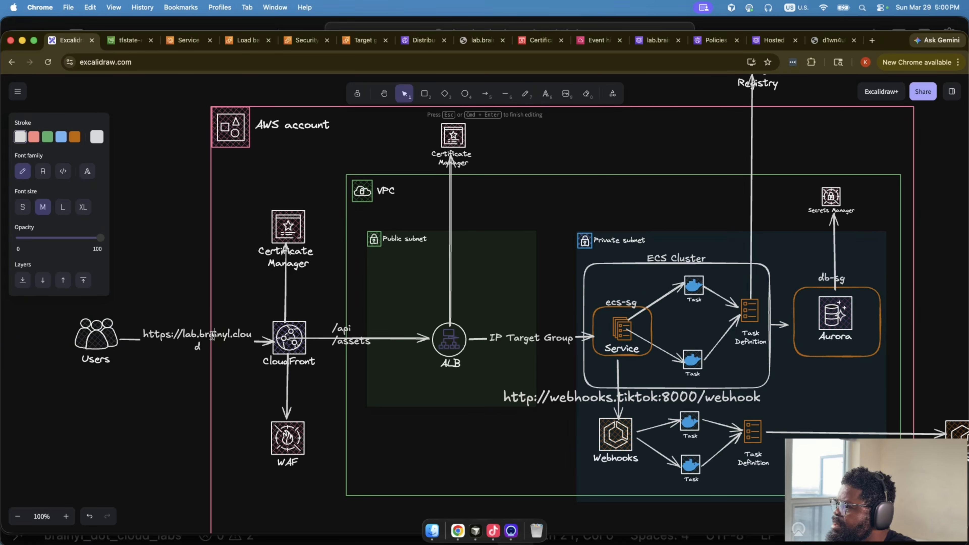
drag(205, 347, 153, 333)
key(super+c)
key(BackSpace)
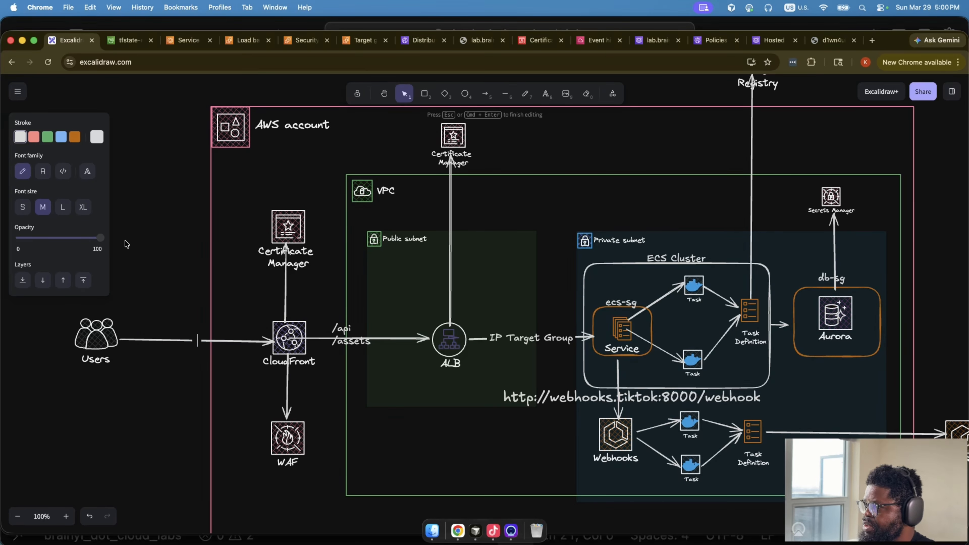
click(545, 94)
mouse_move(158, 327)
mouse_down()
mouse_move(278, 344)
mouse_move(211, 343)
mouse_move(213, 352)
mouse_up()
key(super+v)
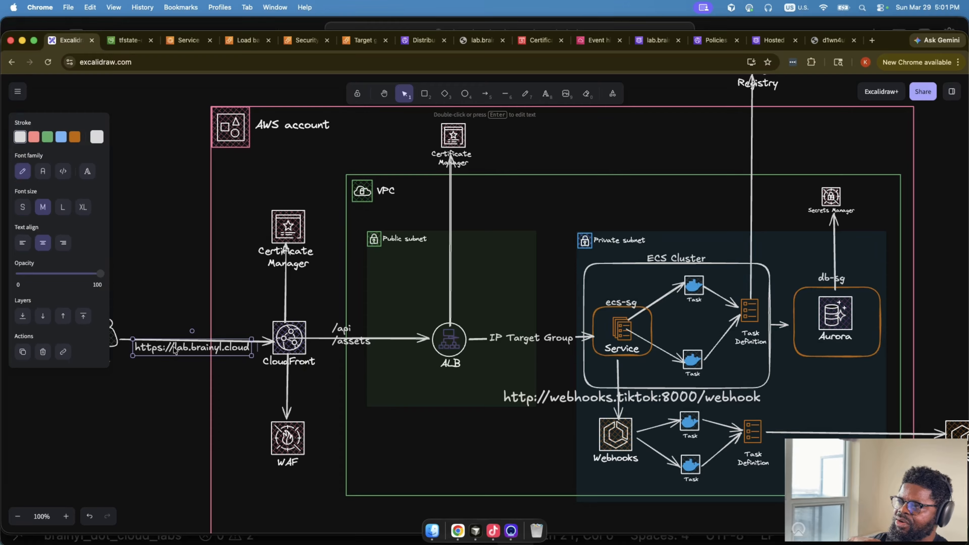
Step: Trace the request path in the diagram from CloudFront through the ALB to the ECS service
click(283, 342)
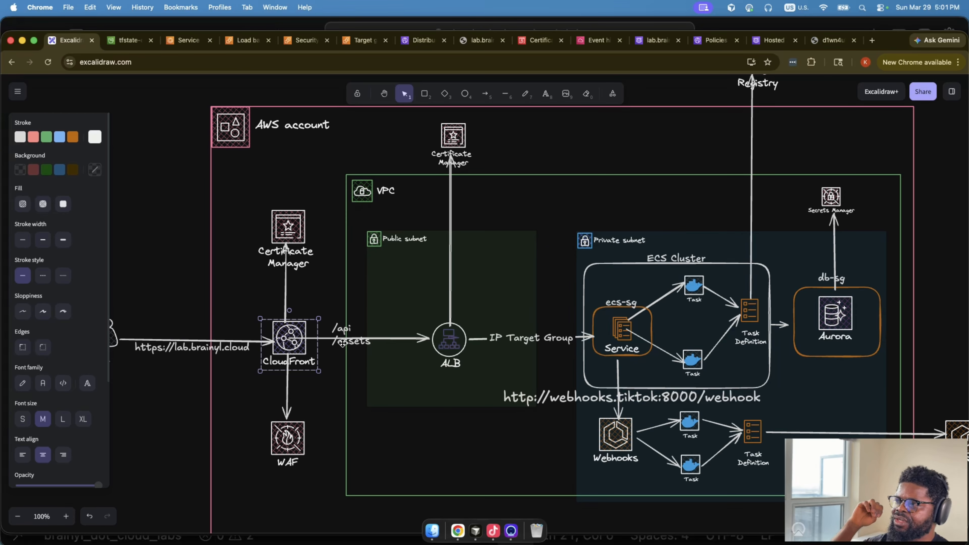
click(443, 347)
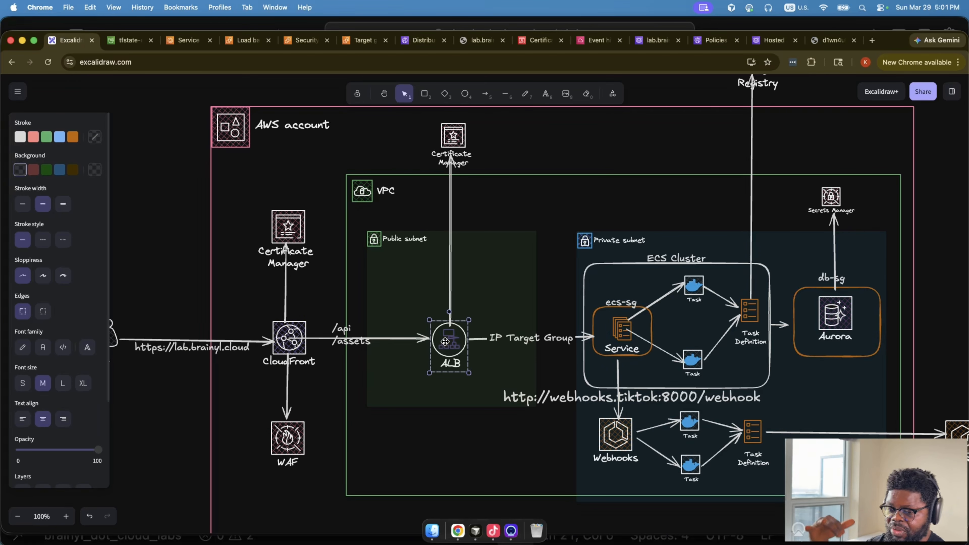
click(623, 329)
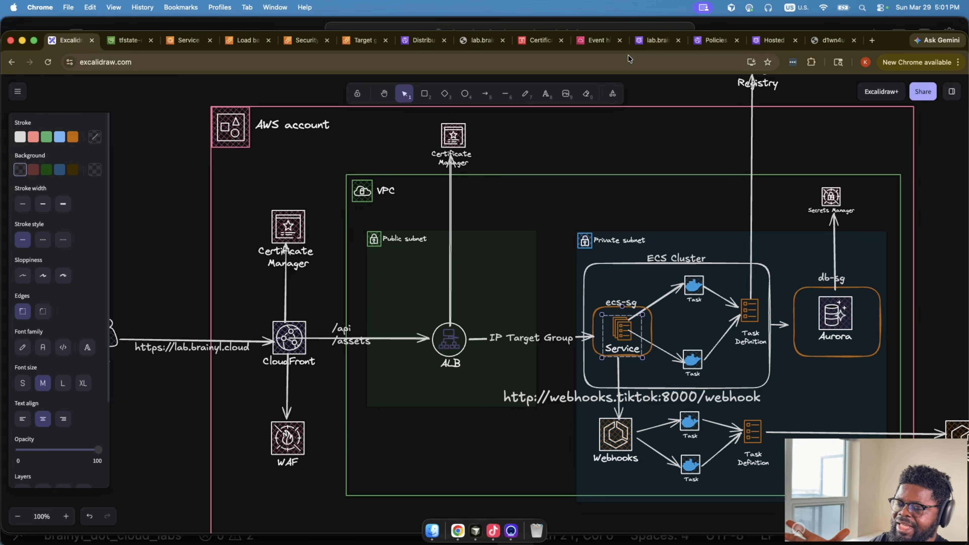
Step: Check the lab.brainyl.cloud page, and review the ecs-fargate CloudFront distribution's domain name and alternate domain settings
click(482, 41)
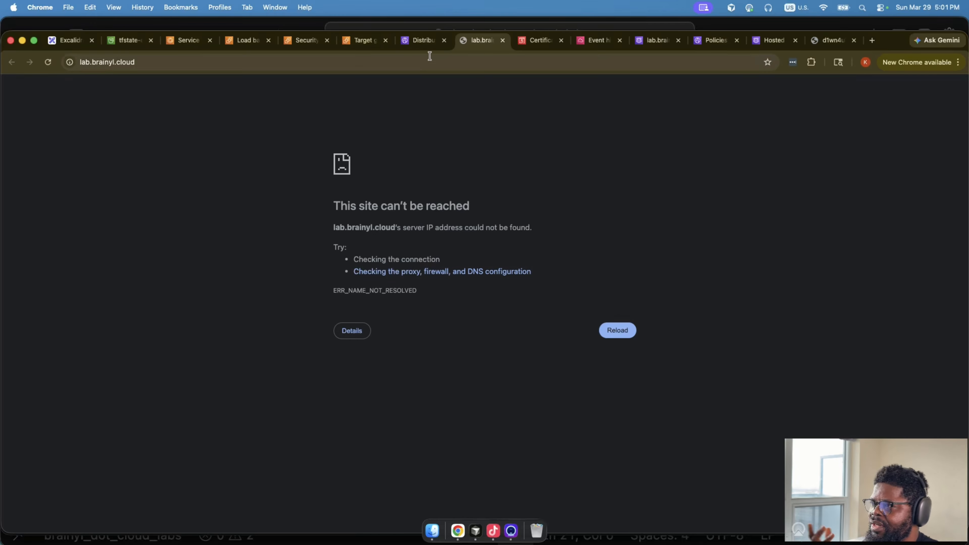
click(426, 41)
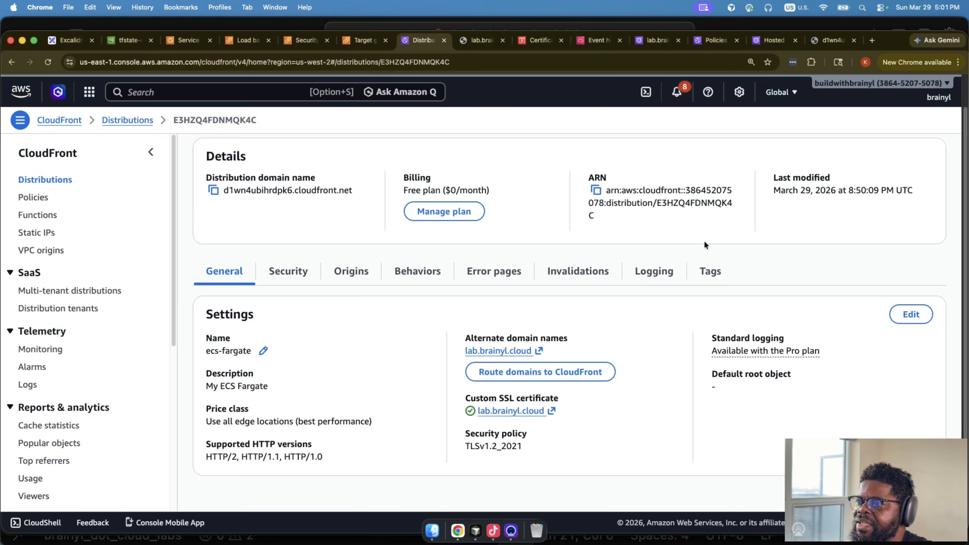
scroll(705, 243, up, 2)
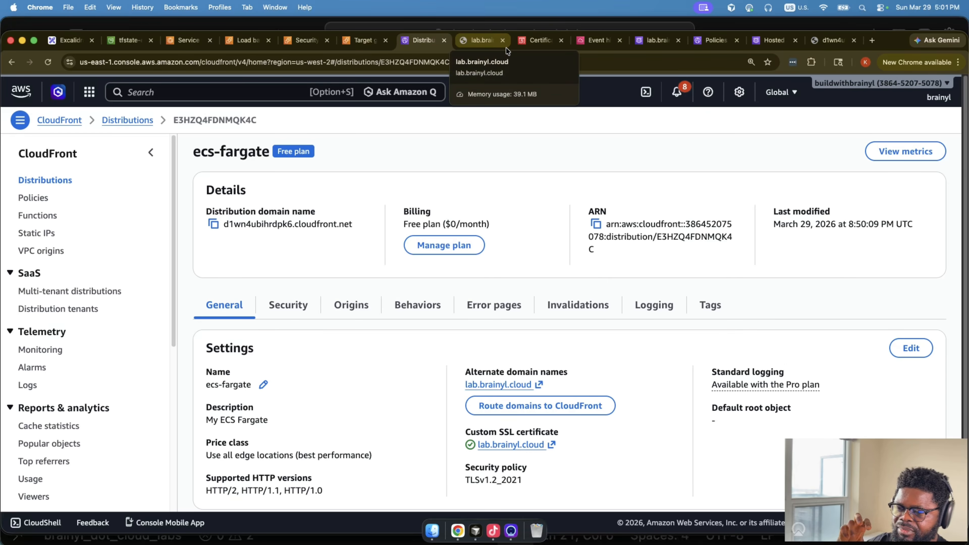
Step: Reload the app through its CloudFront domain d1wn4ubihrdpk6.cloudfront.net to test the distribution directly
click(831, 41)
click(44, 66)
click(169, 64)
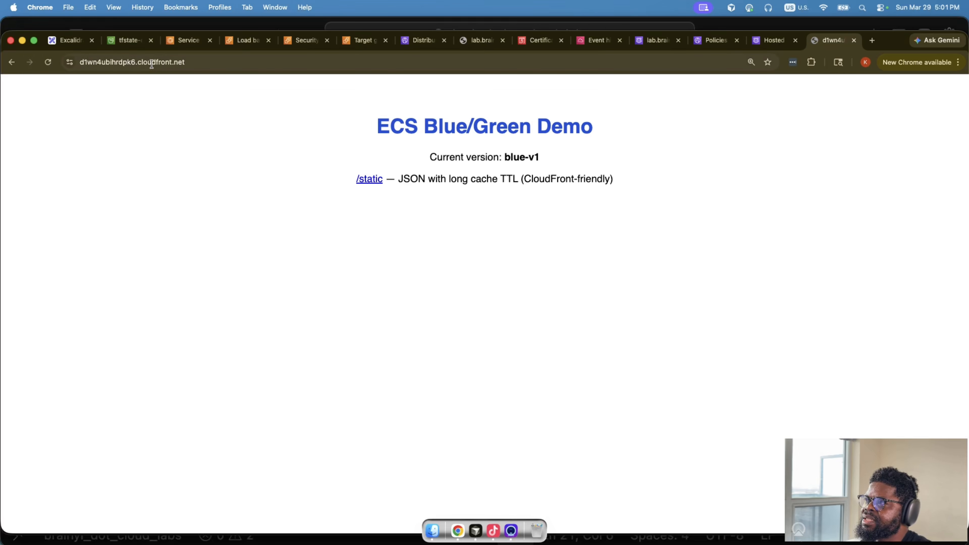
click(168, 65)
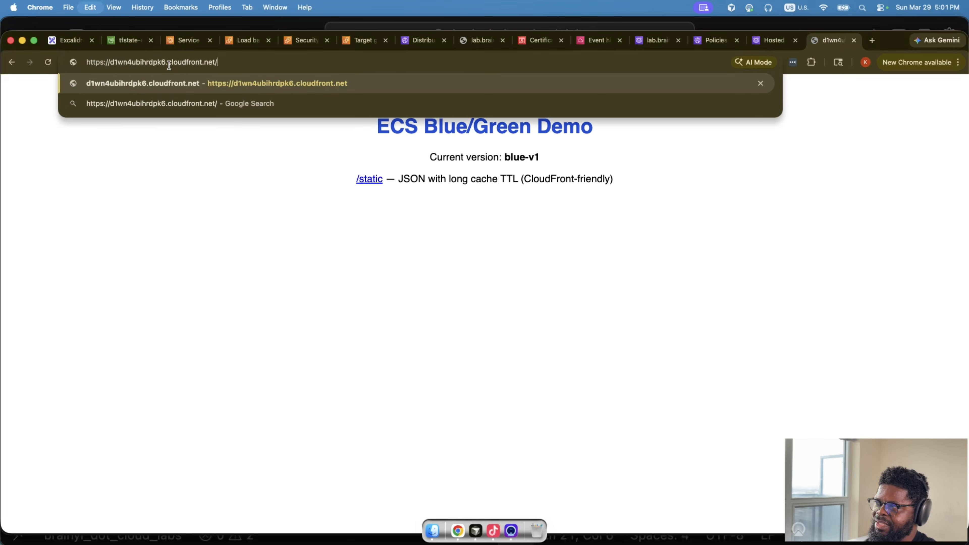
key(Return)
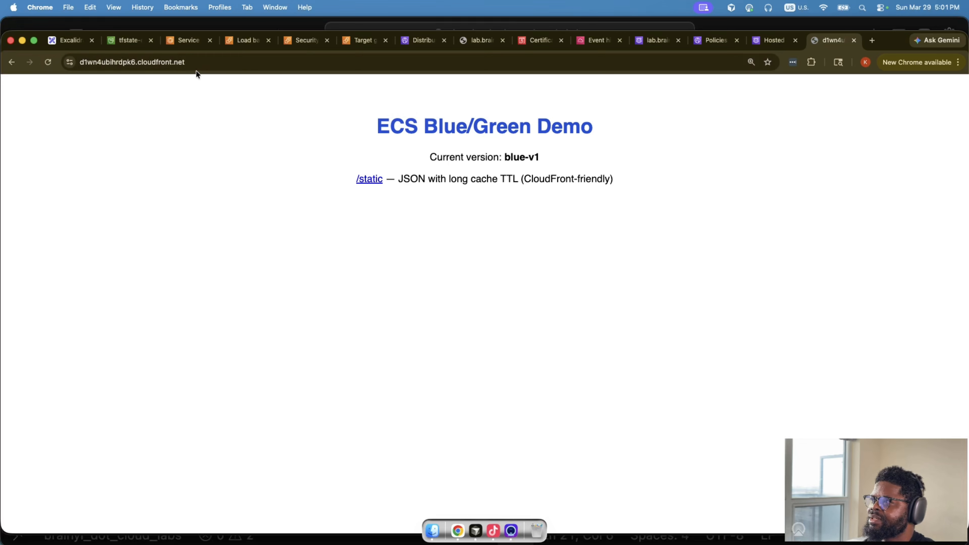
click(153, 64)
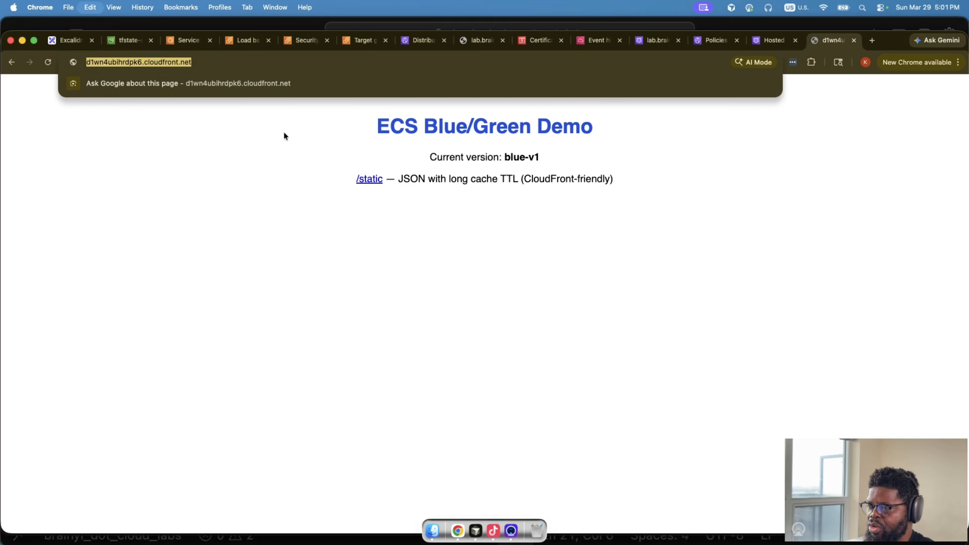
Step: Launch Safari and load lab.brainyl.cloud there to test the custom domain in another browser
key(super+space)
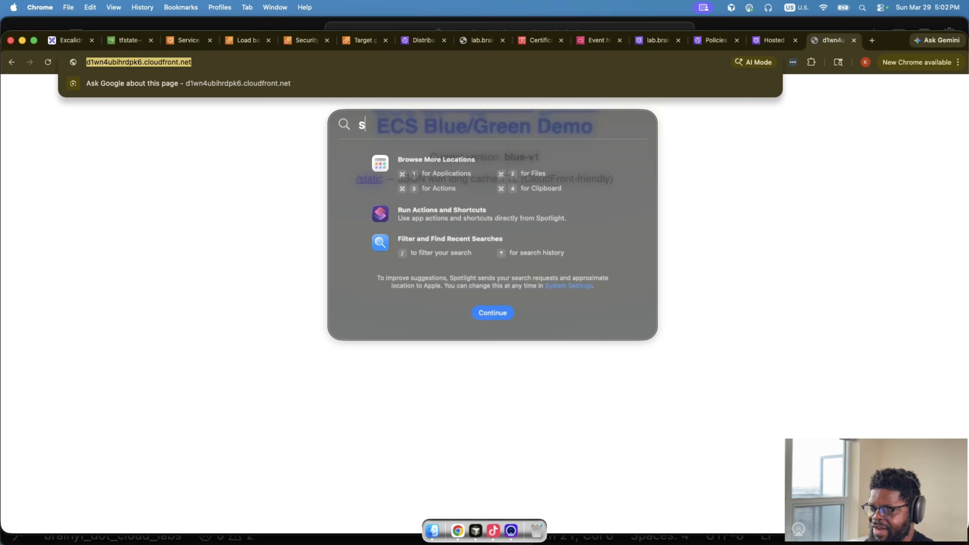
text(safari)
key(Return)
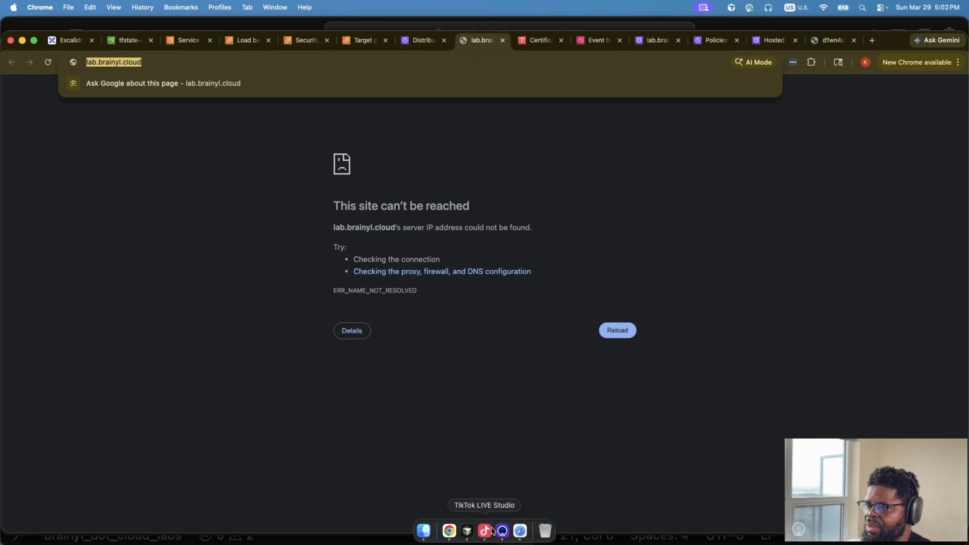
key(super+v)
key(Return)
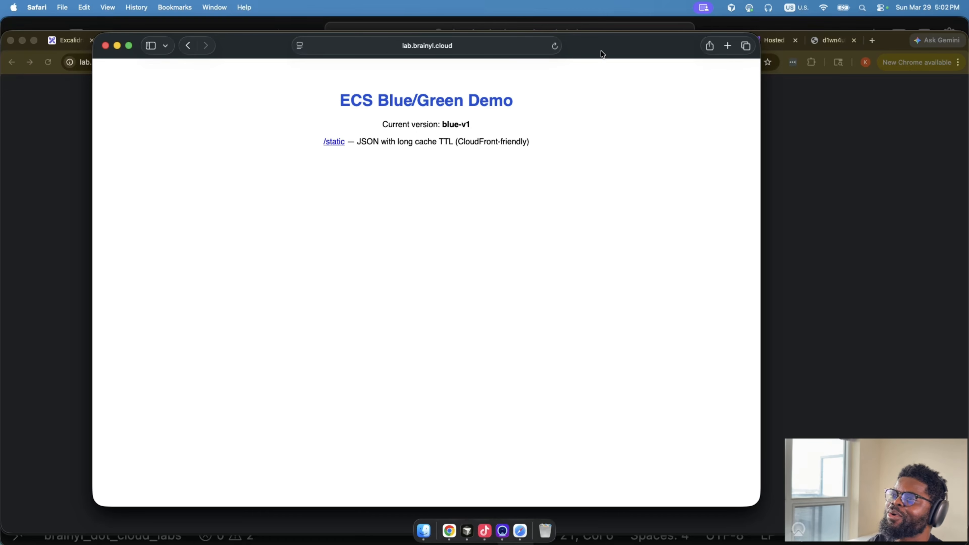
drag(602, 54, 605, 91)
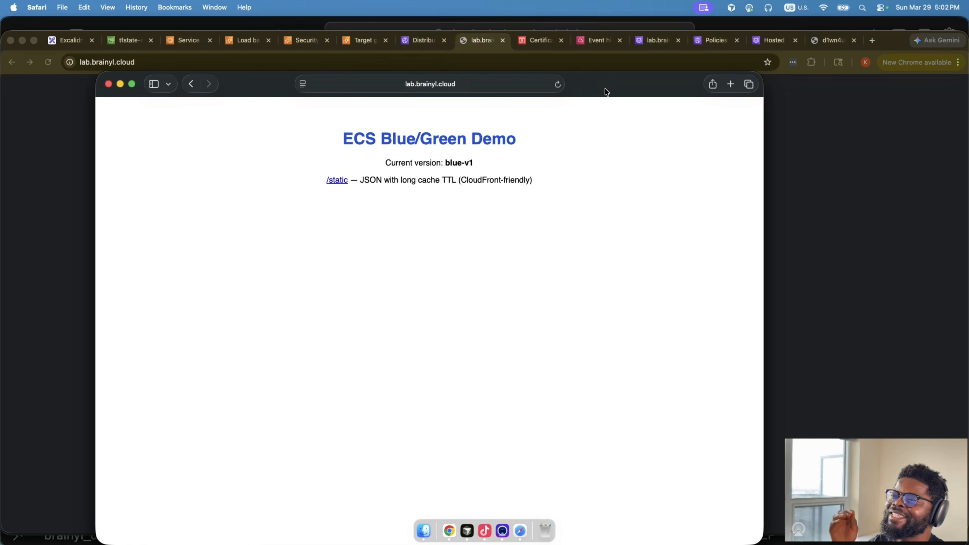
click(473, 83)
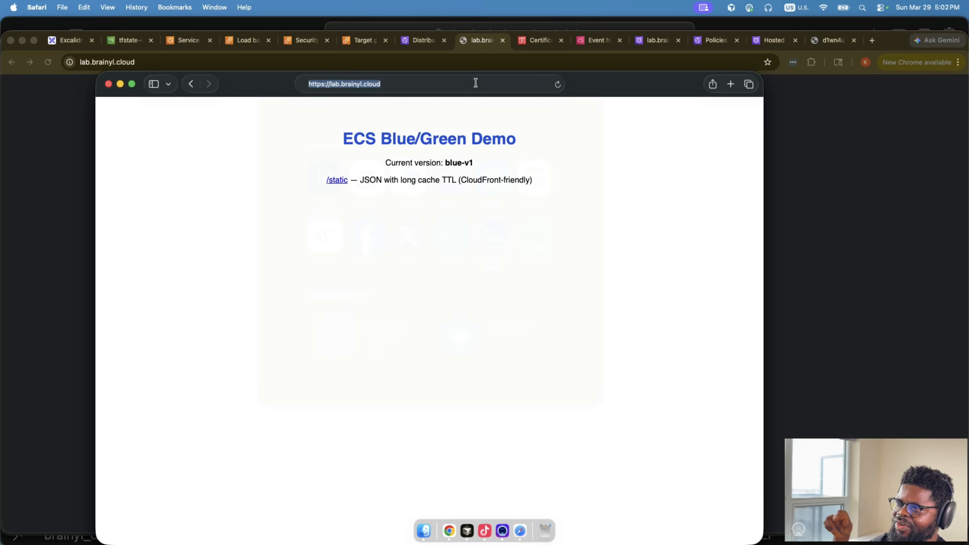
key(Return)
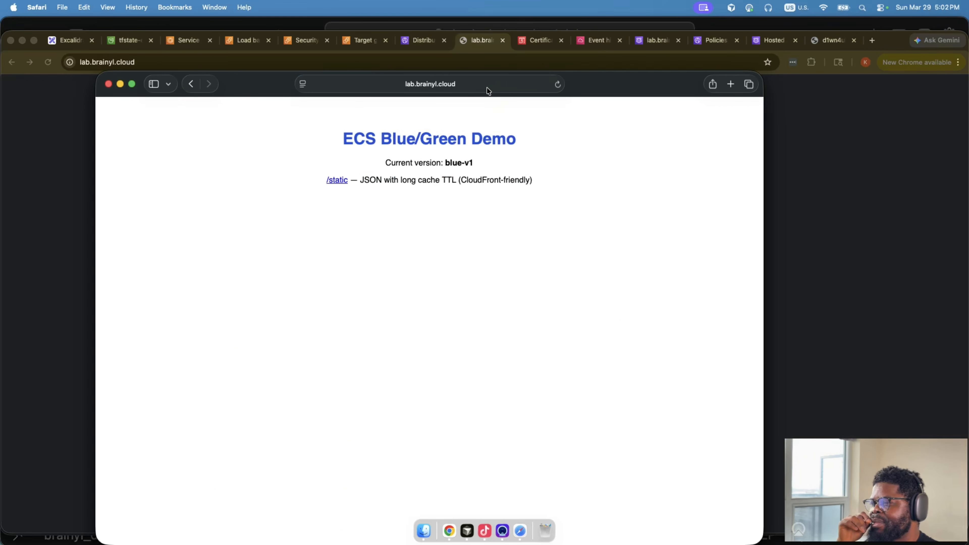
click(486, 87)
key(Return)
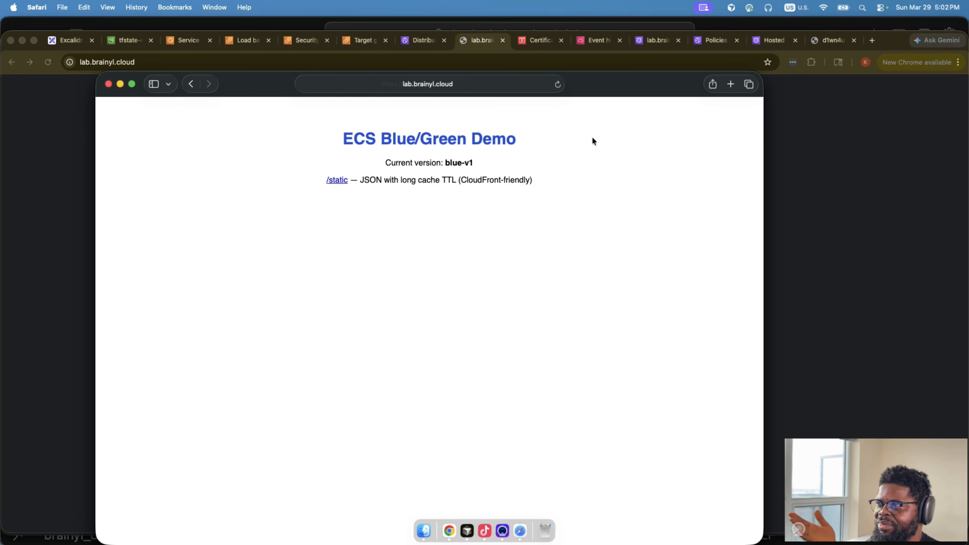
click(470, 88)
key(Return)
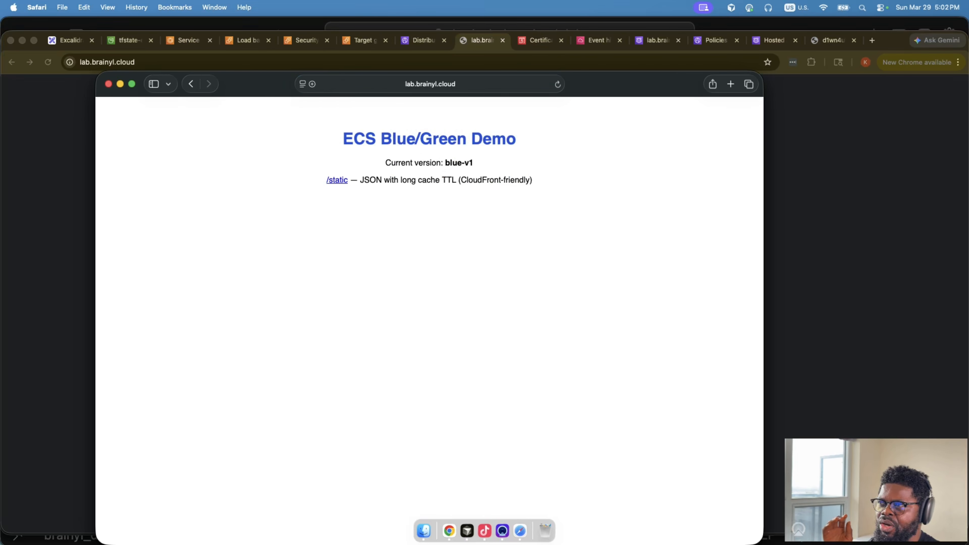
click(466, 84)
key(Right)
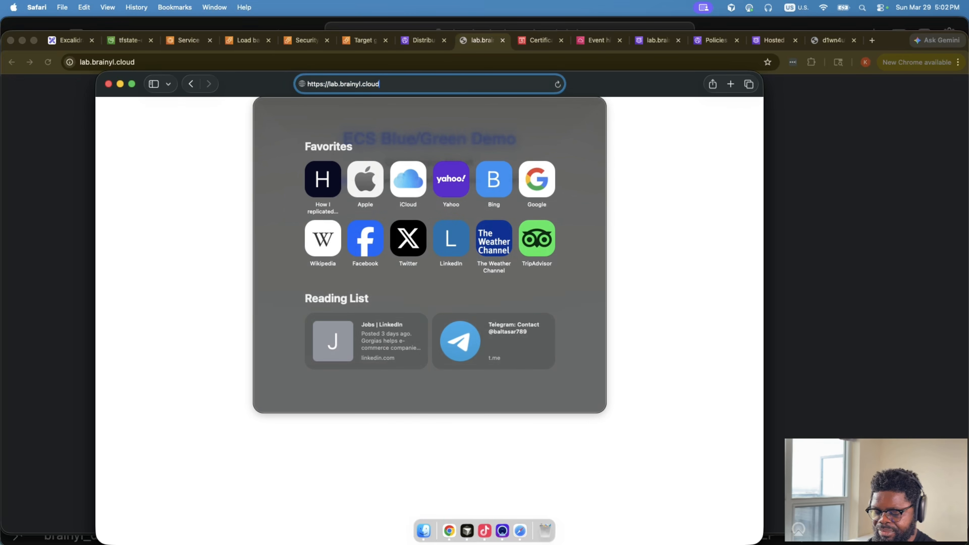
text(/stat)
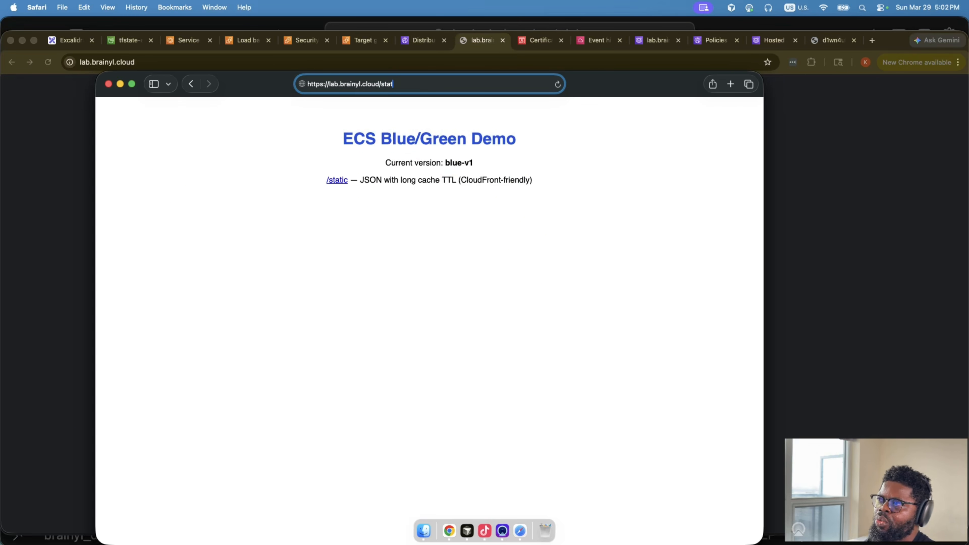
text(us)
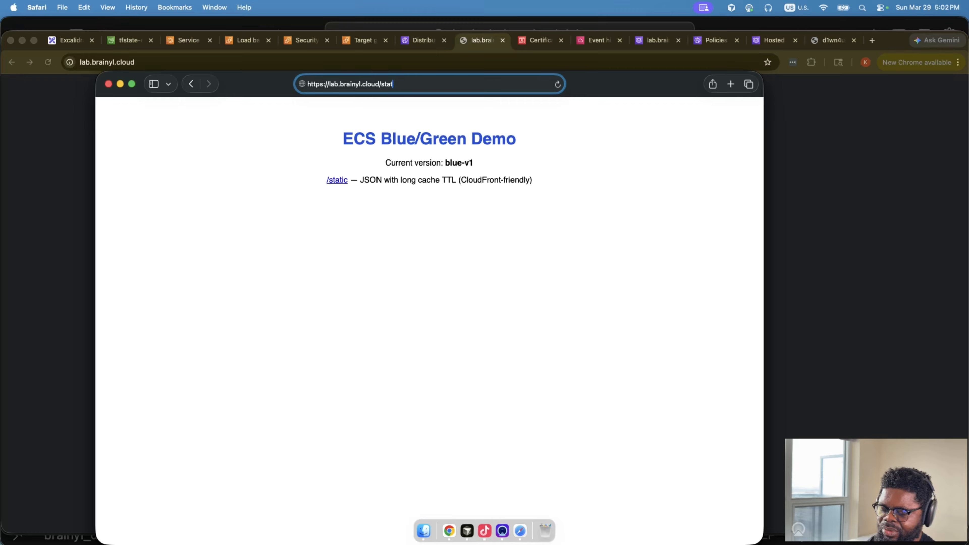
key(Return)
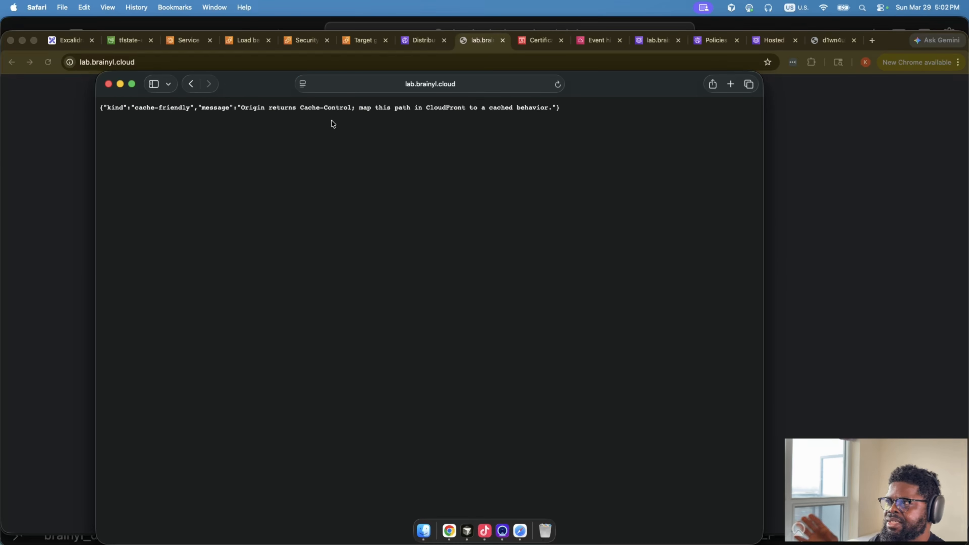
Step: Highlight the JSON response from the static path, and return to the root page of lab.brainyl.cloud
drag(570, 110, 91, 106)
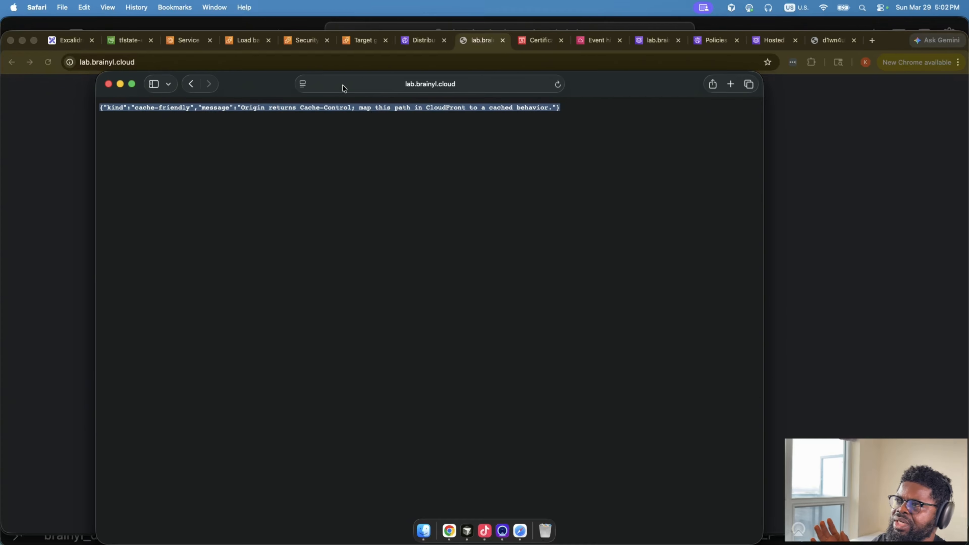
click(422, 84)
double_click(422, 84)
key(BackSpace)
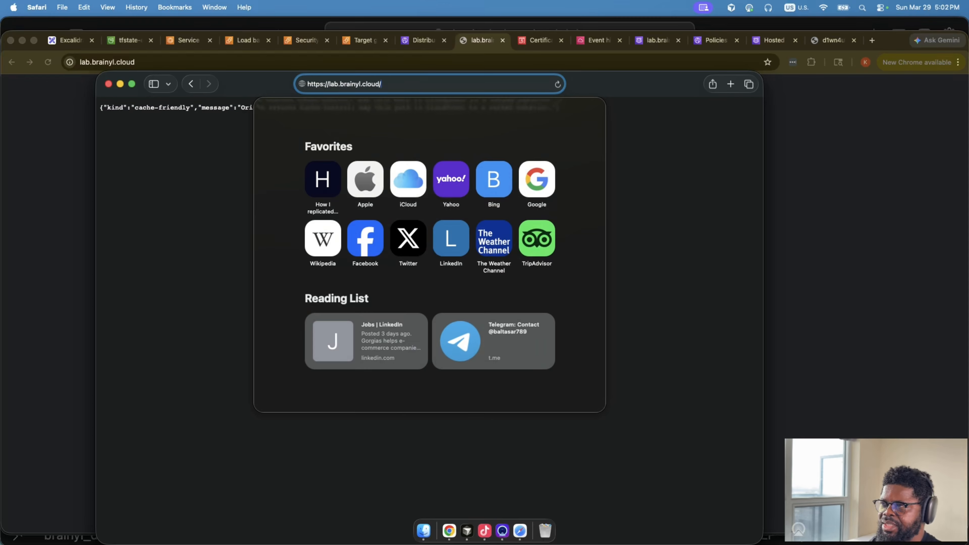
key(Return)
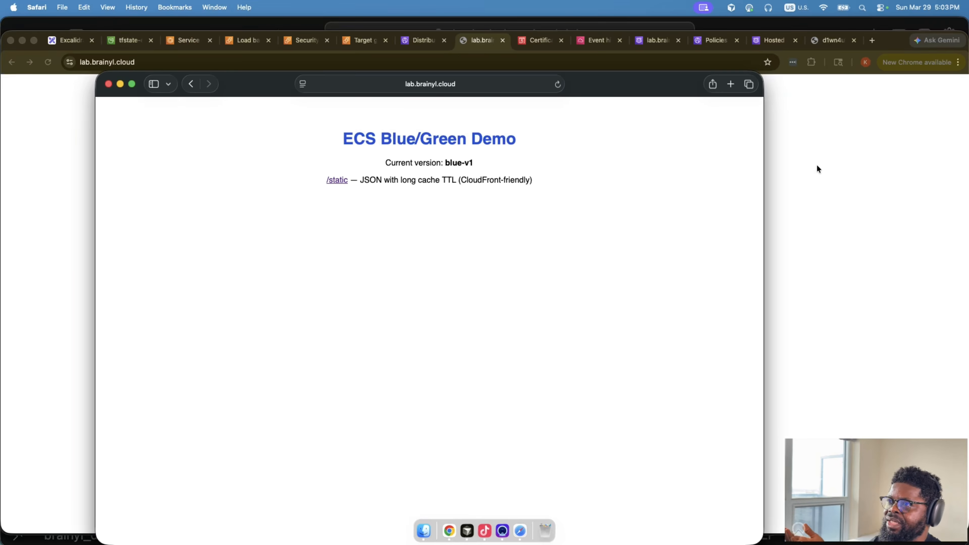
Step: Switch back to Chrome, reload lab.brainyl.cloud and highlight the demo page's content
click(818, 169)
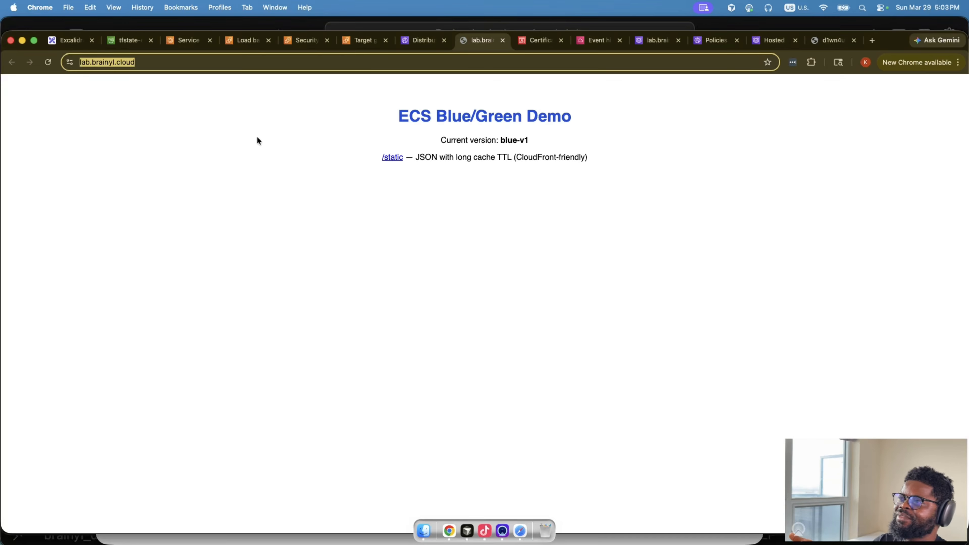
click(44, 64)
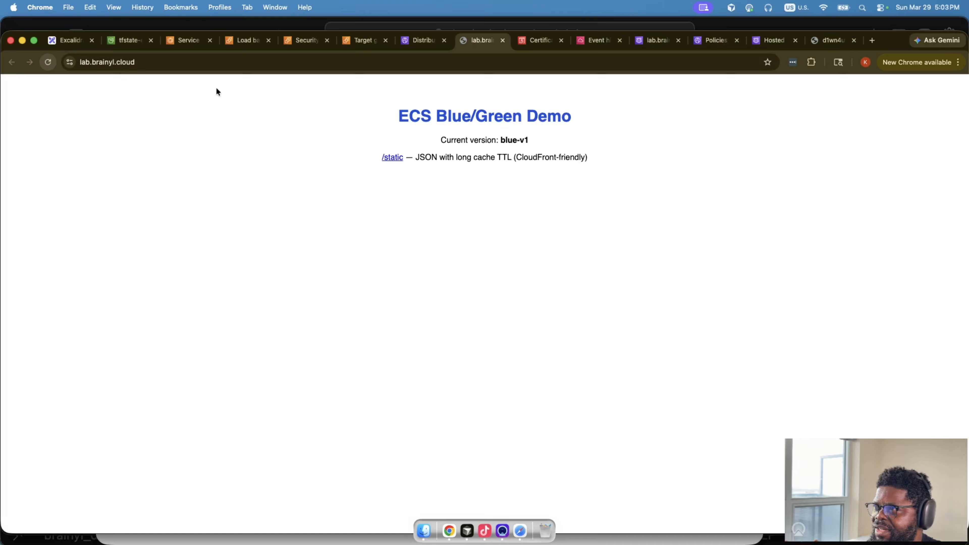
drag(406, 112, 605, 217)
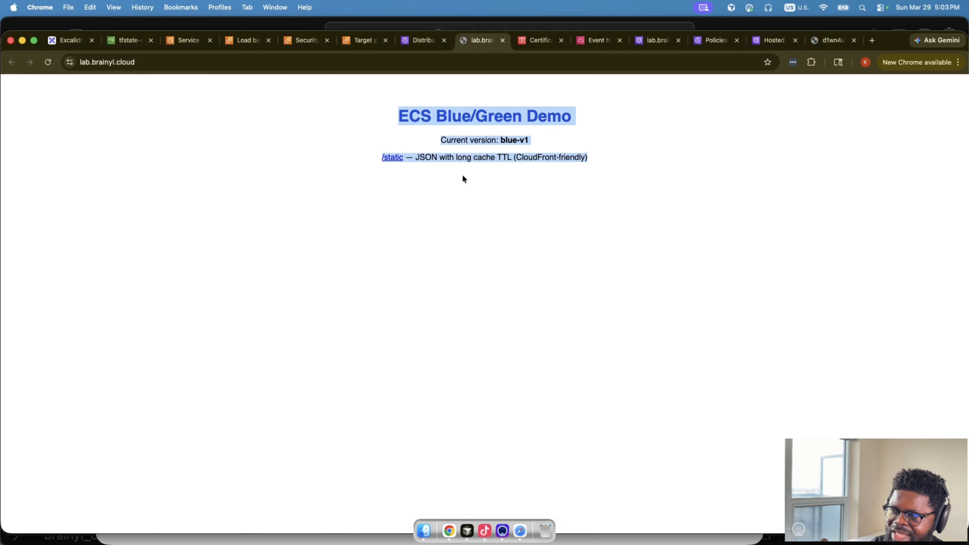
Step: Follow the /static link, pretty-print its JSON response, and go back to the demo page
click(391, 157)
click(53, 79)
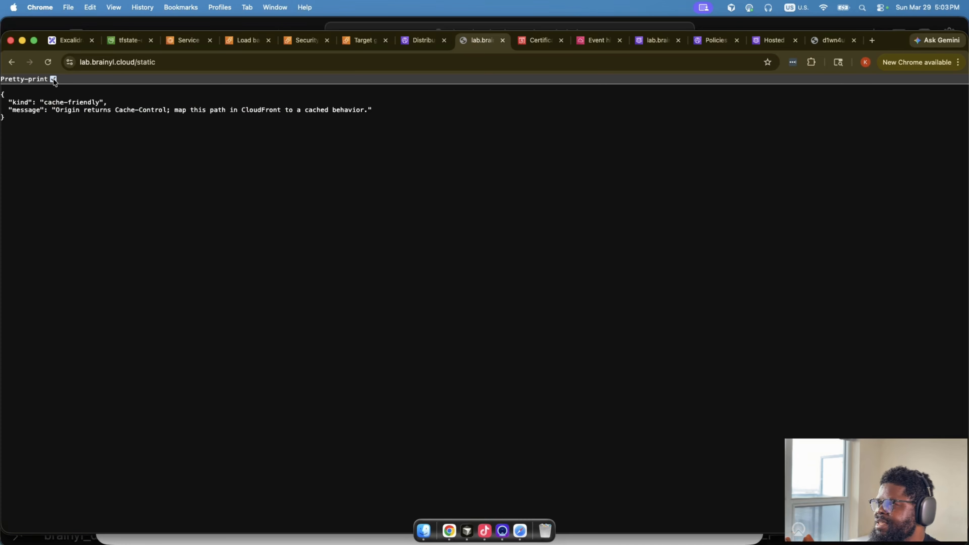
click(11, 62)
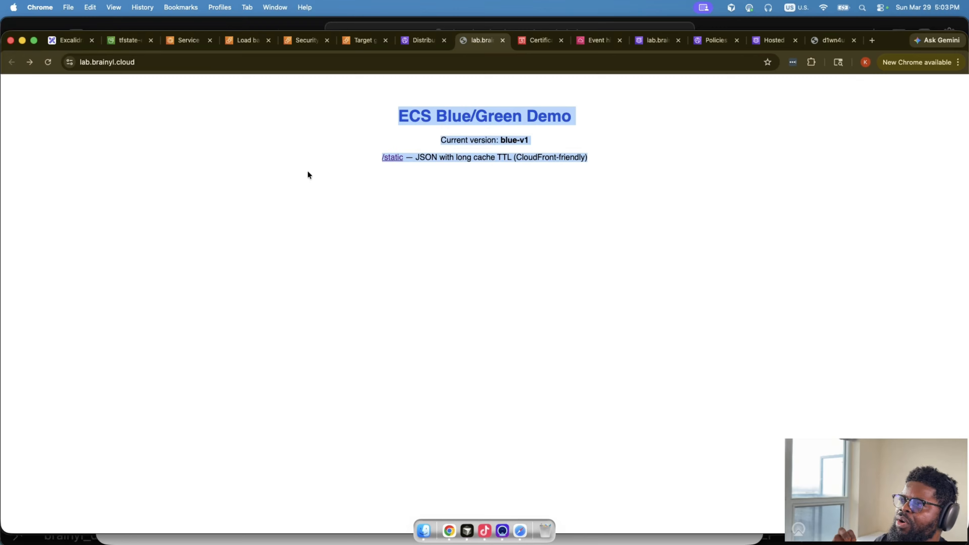
click(310, 179)
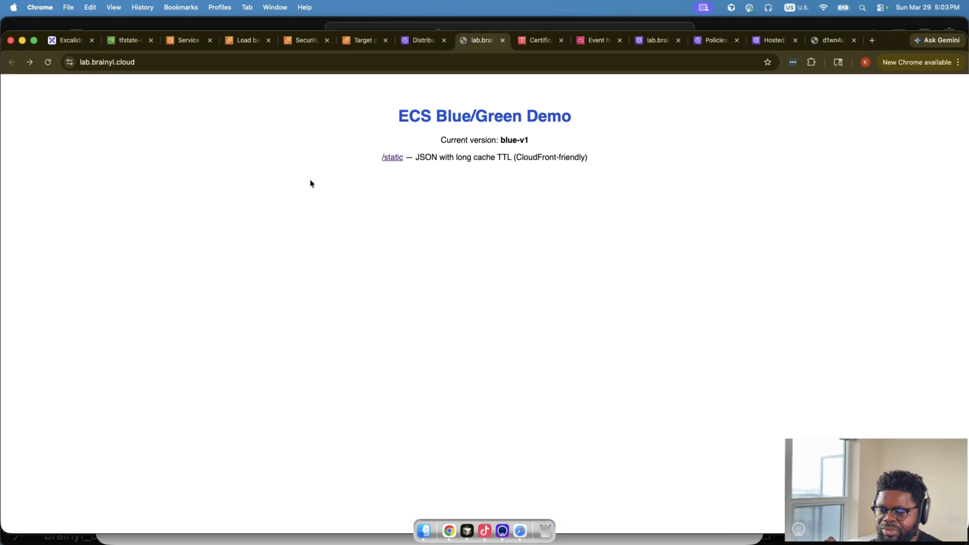
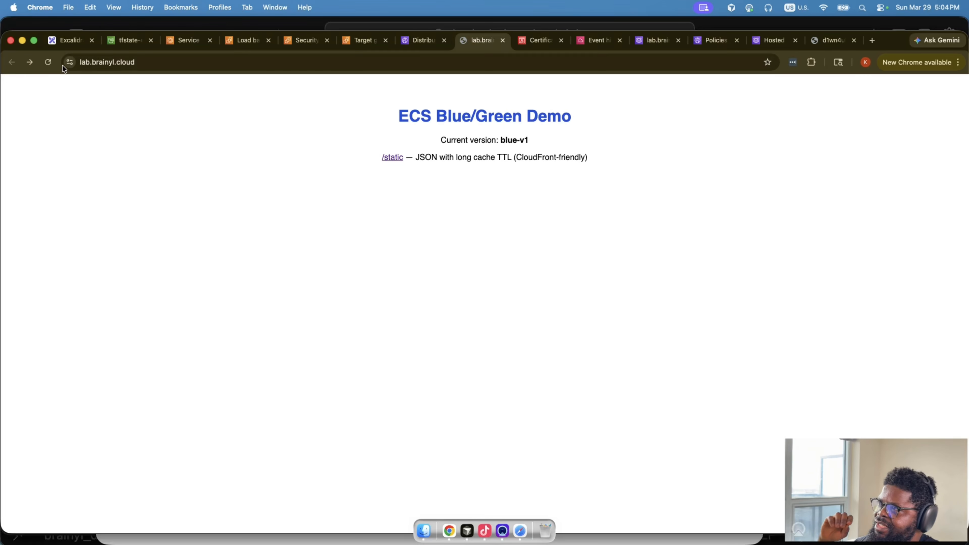
Step: Revisit the request path in the Excalidraw diagram, and open the list of CloudFront distributions in the AWS console
click(65, 40)
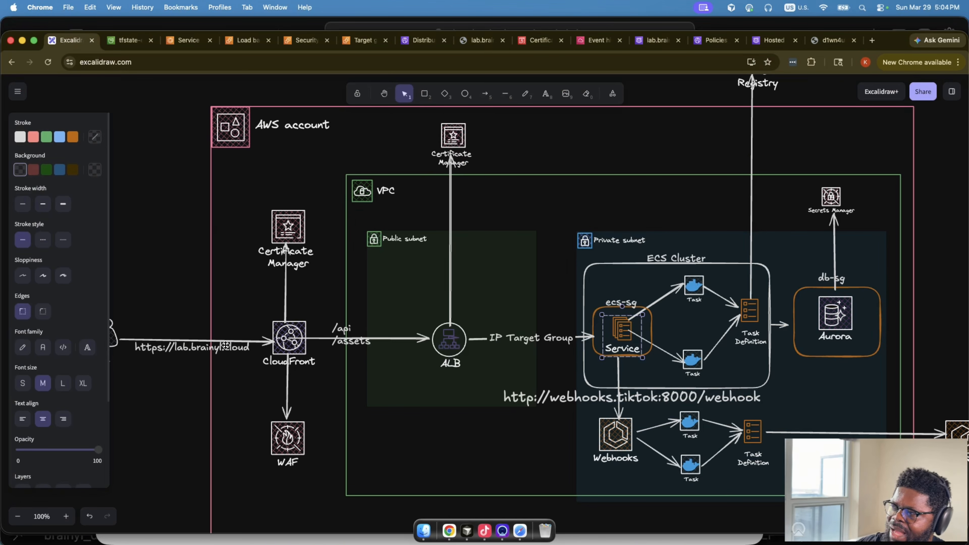
click(644, 327)
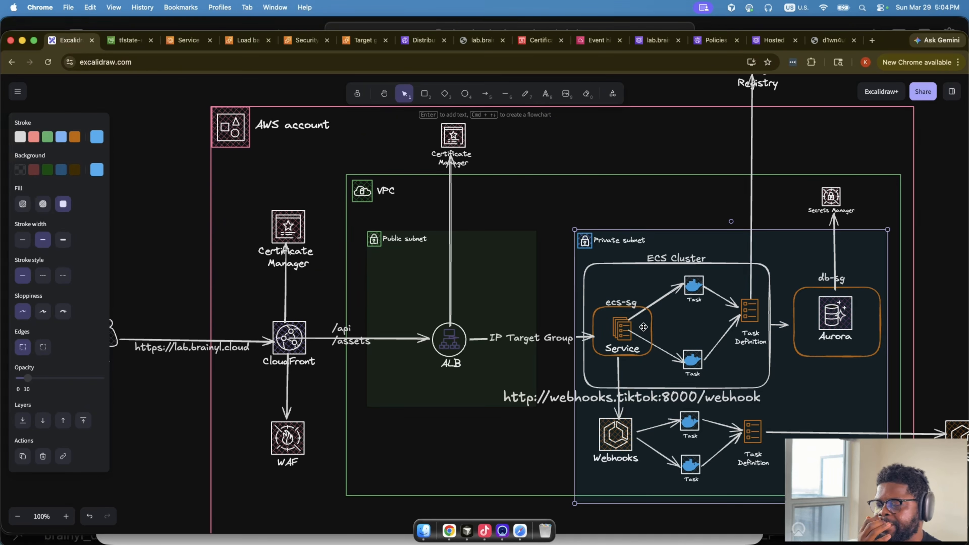
click(412, 38)
click(119, 121)
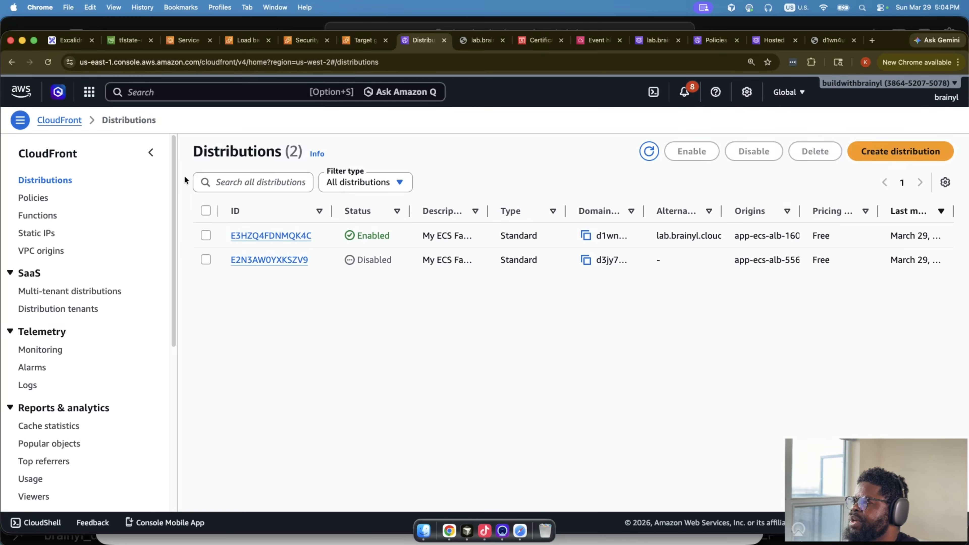
Step: Disable the enabled CloudFront distribution for lab.brainyl.cloud, and reload the d1wn4ubihrdpk6.cloudfront.net page
click(204, 235)
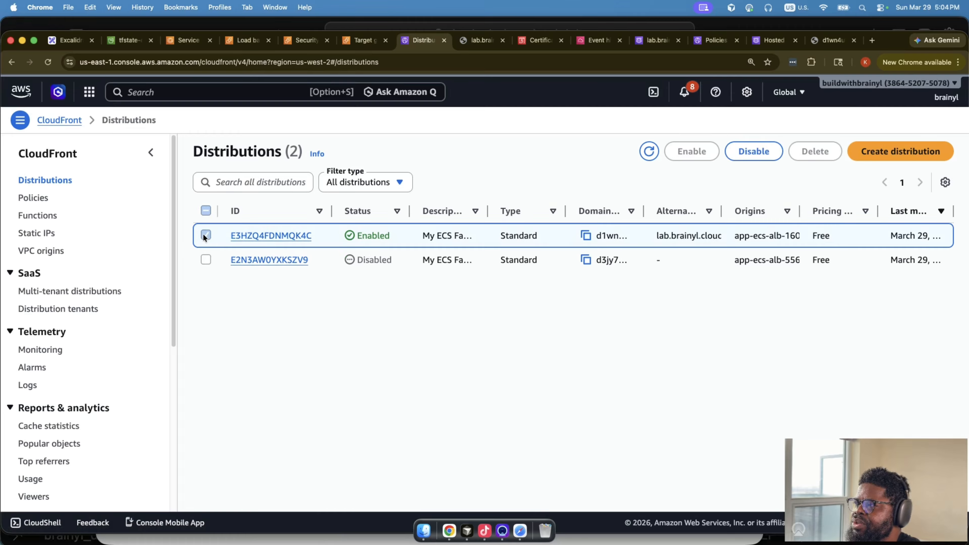
click(753, 151)
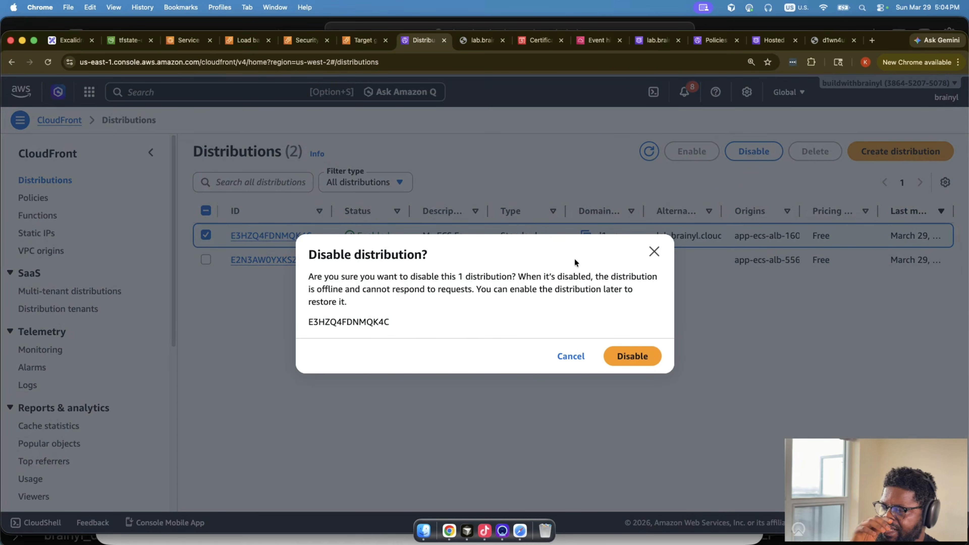
click(632, 356)
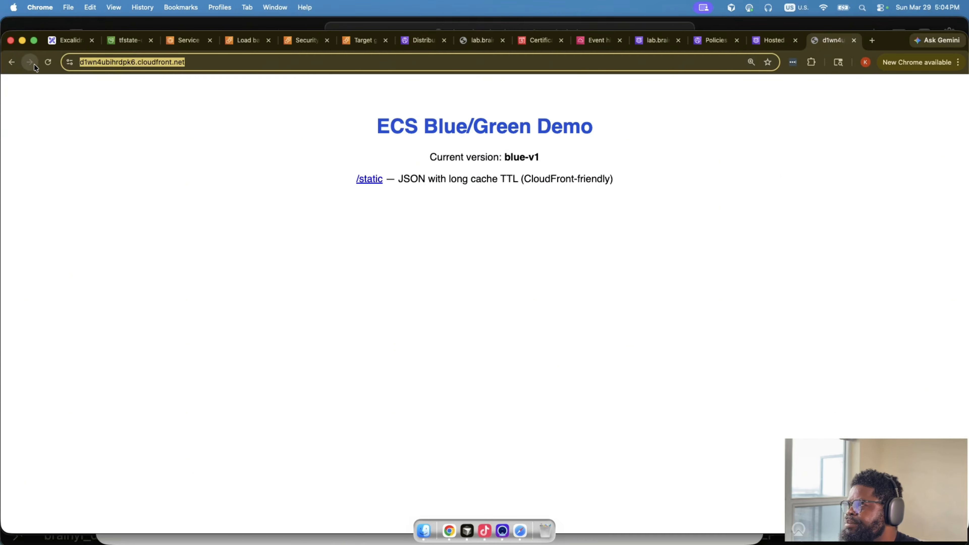
key(Return)
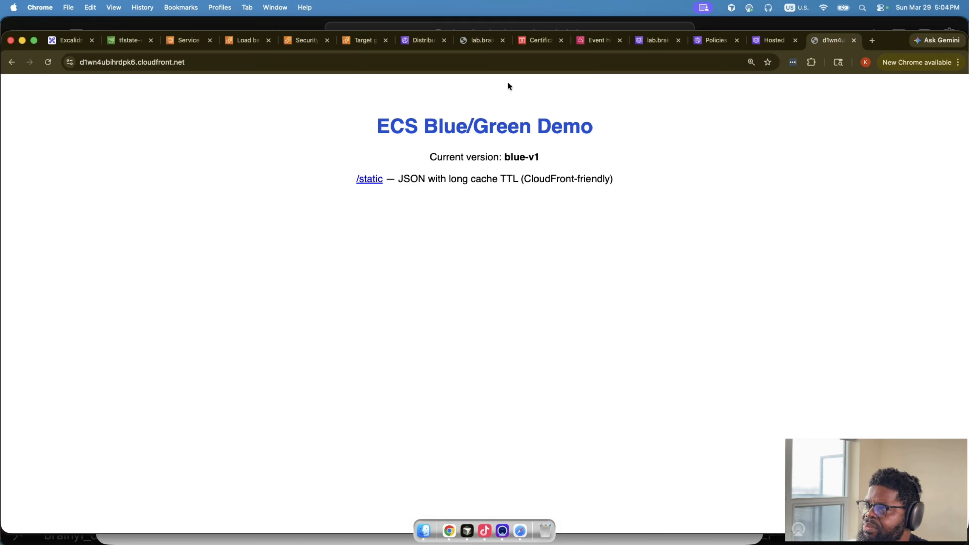
Step: Widen the Alternate domain names column in the distributions list, refresh the list, and check the disabled distribution's deployment status
click(418, 38)
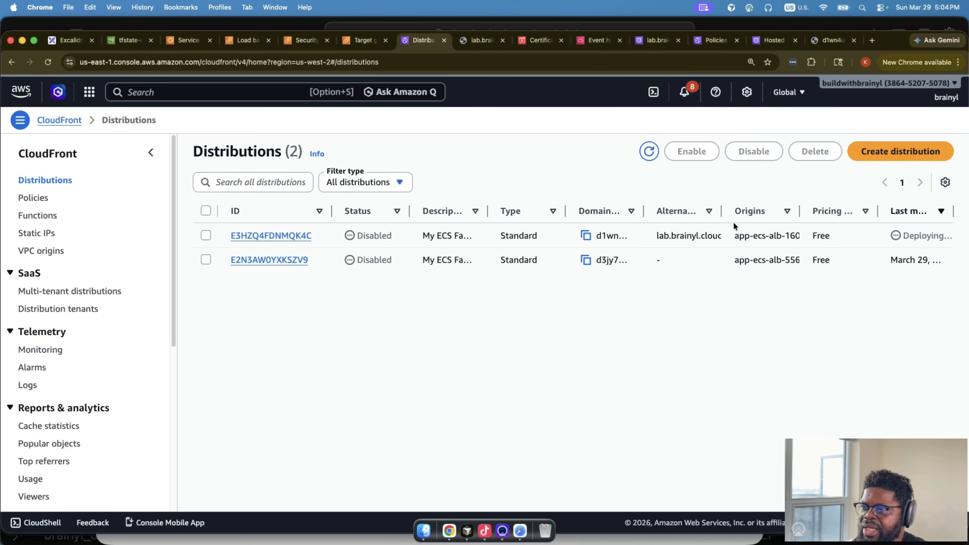
drag(721, 212, 791, 215)
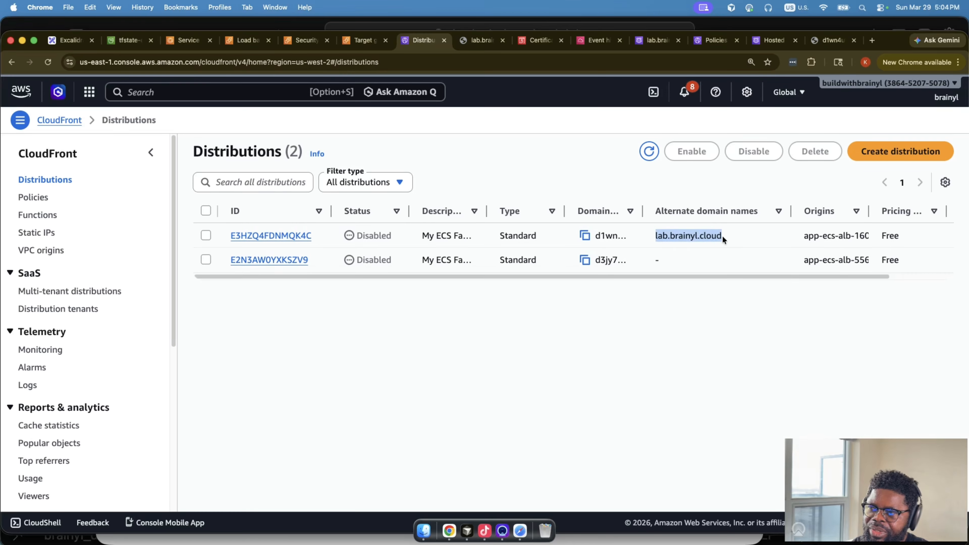
drag(826, 261, 905, 273)
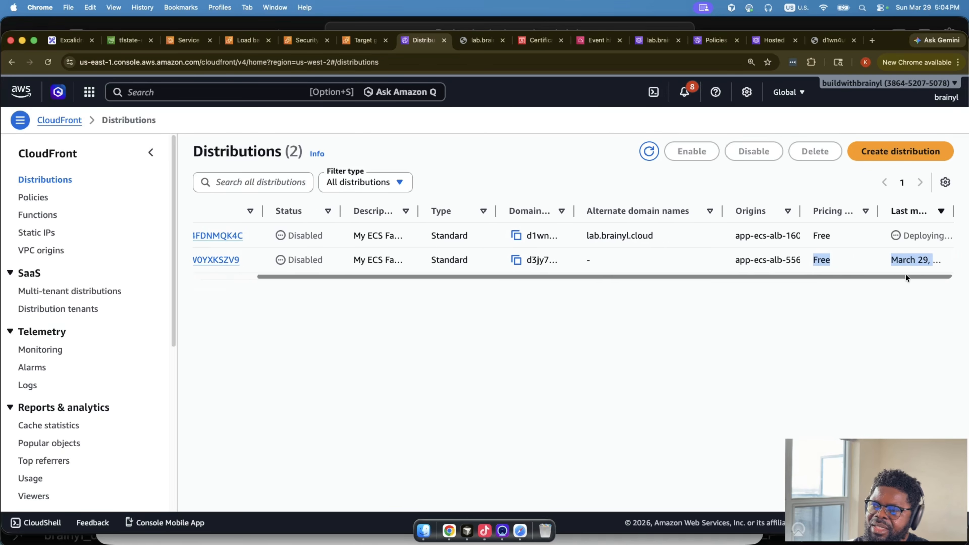
drag(894, 235, 945, 238)
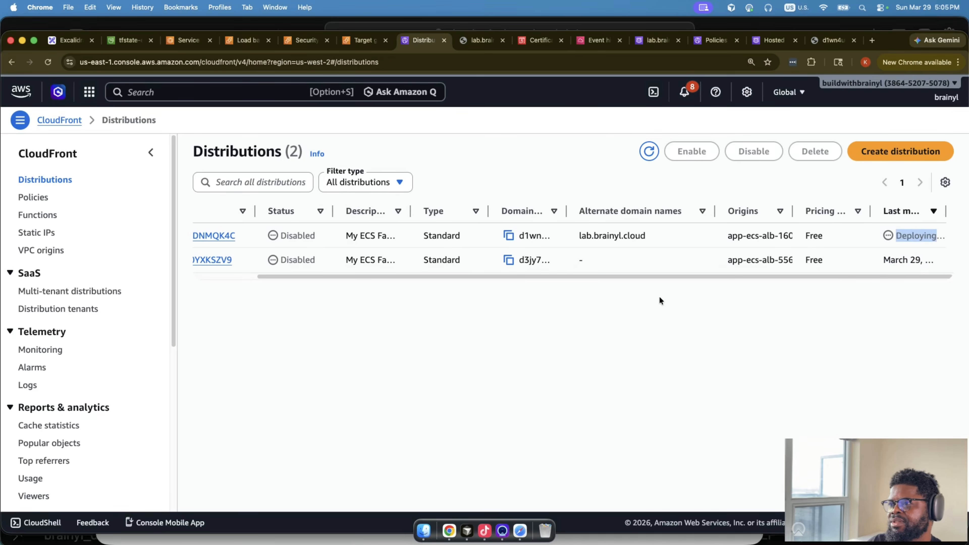
drag(687, 277, 602, 258)
click(648, 153)
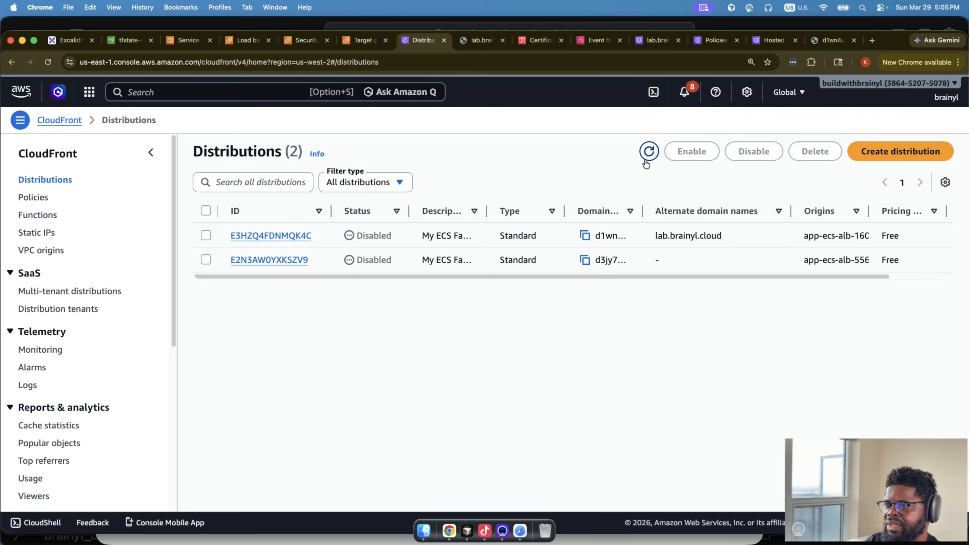
drag(854, 276, 941, 277)
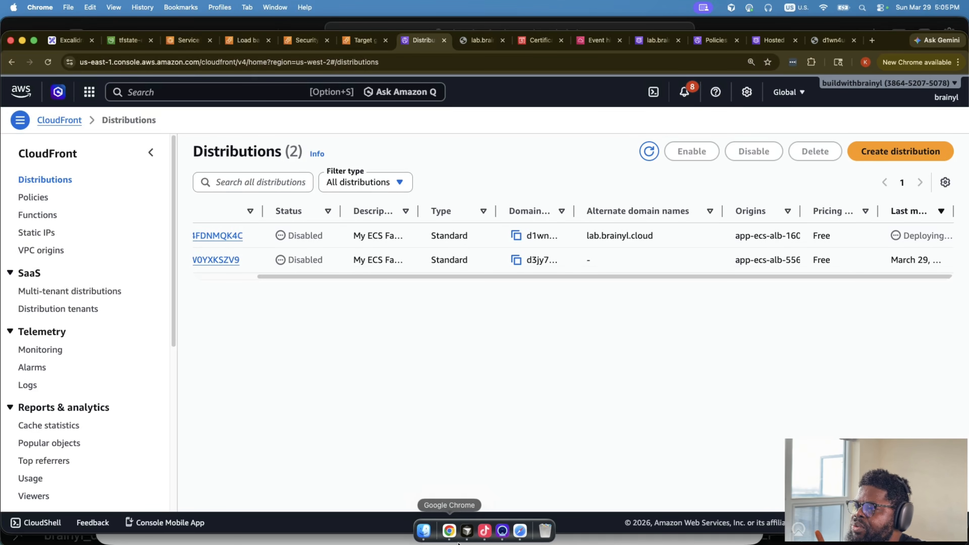
Step: Find the Chrome window with the load balancer's static page and show the deploy-ecs-fargate-cloudfront job run on GitHub
right_click(445, 538)
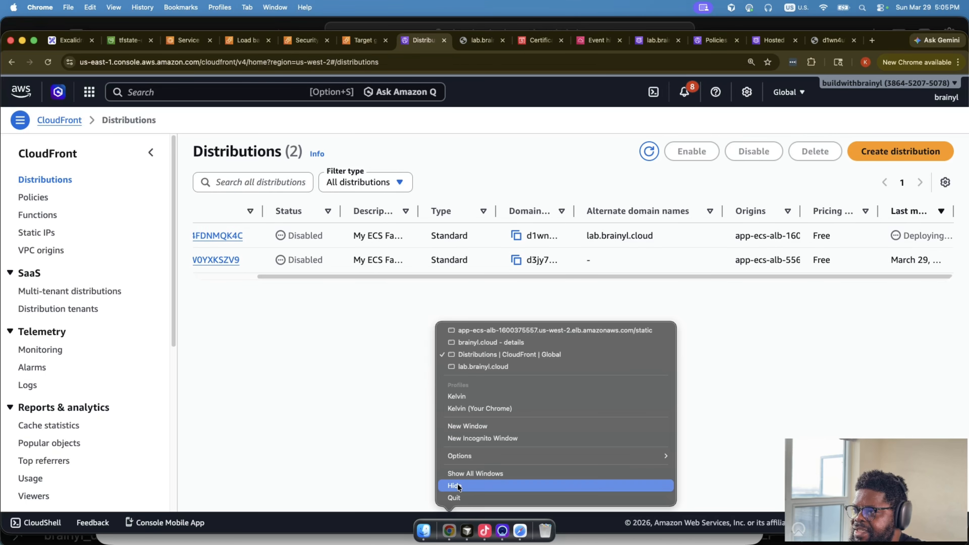
click(522, 341)
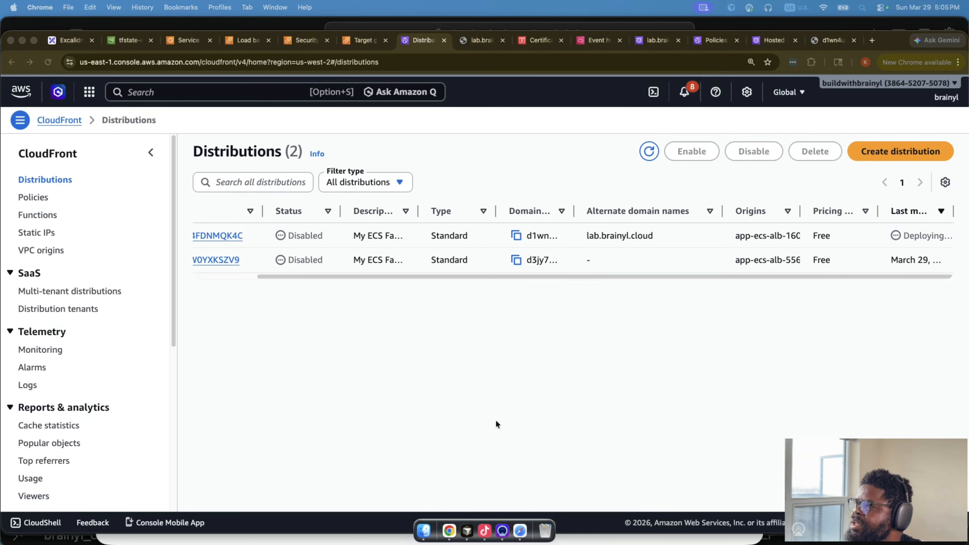
right_click(457, 527)
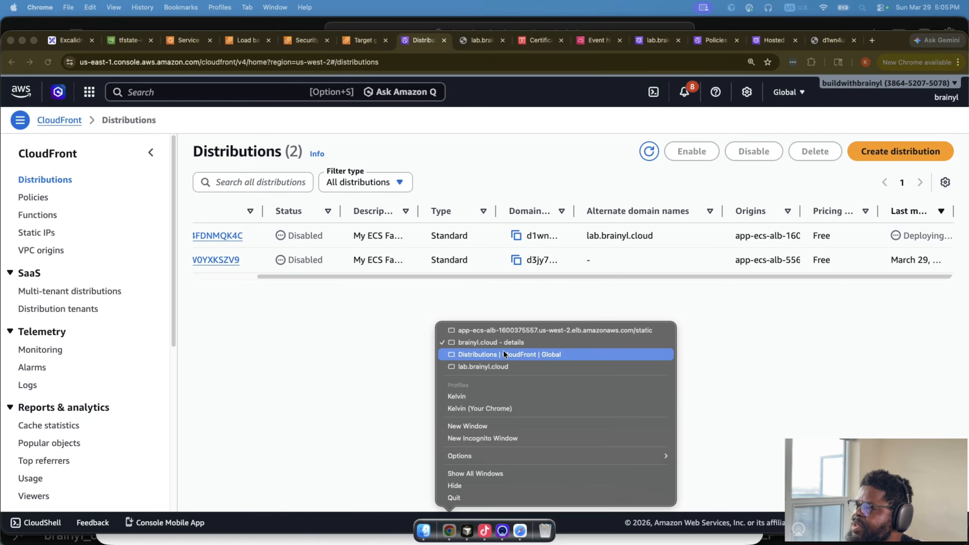
click(504, 368)
right_click(449, 530)
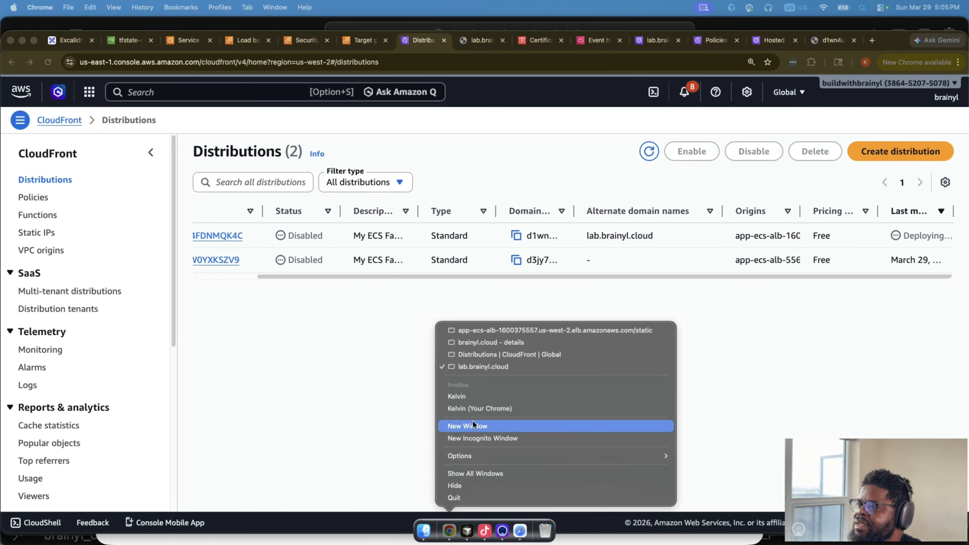
click(487, 356)
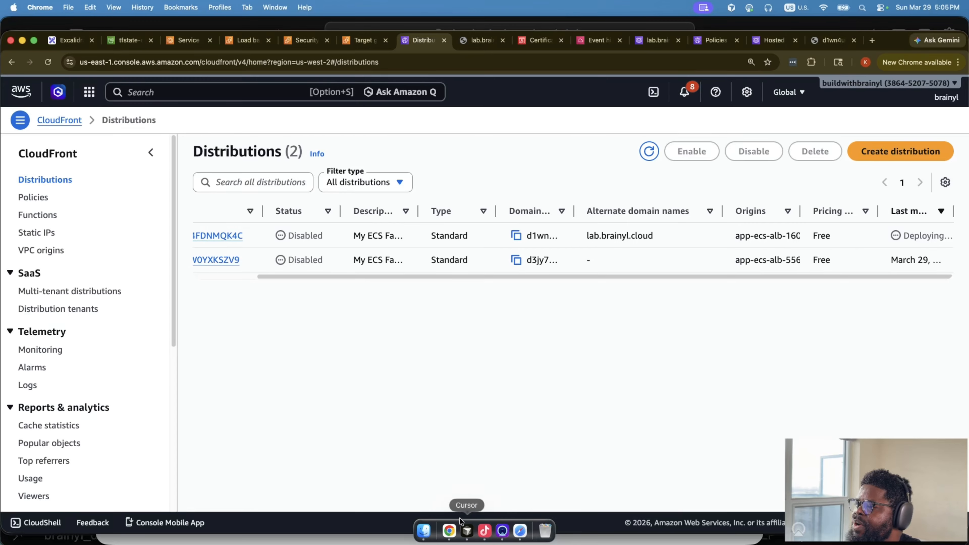
right_click(449, 530)
click(494, 345)
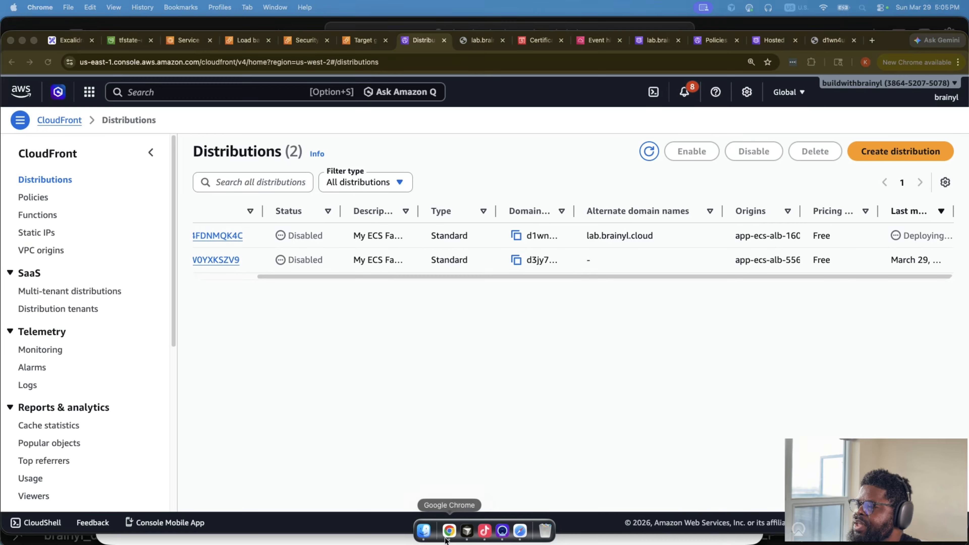
right_click(449, 531)
click(494, 329)
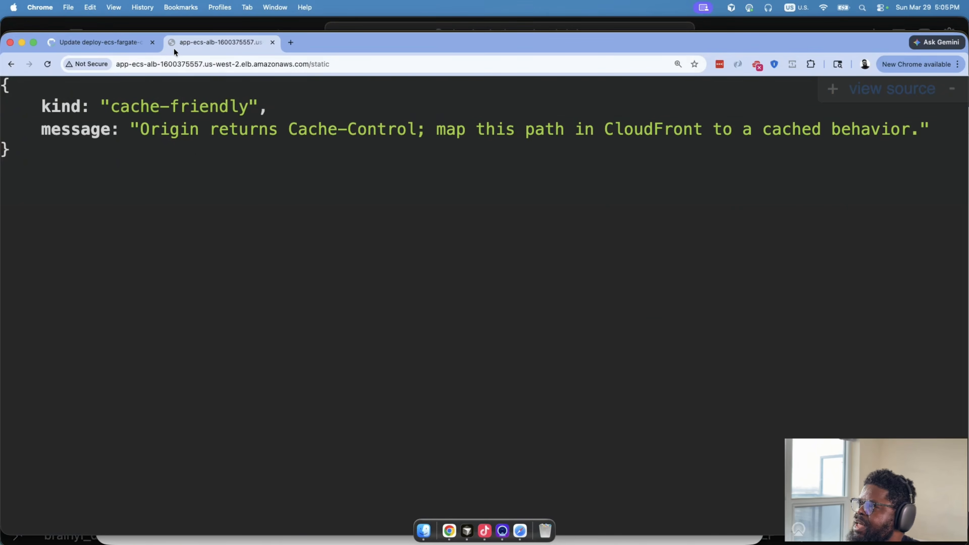
click(108, 44)
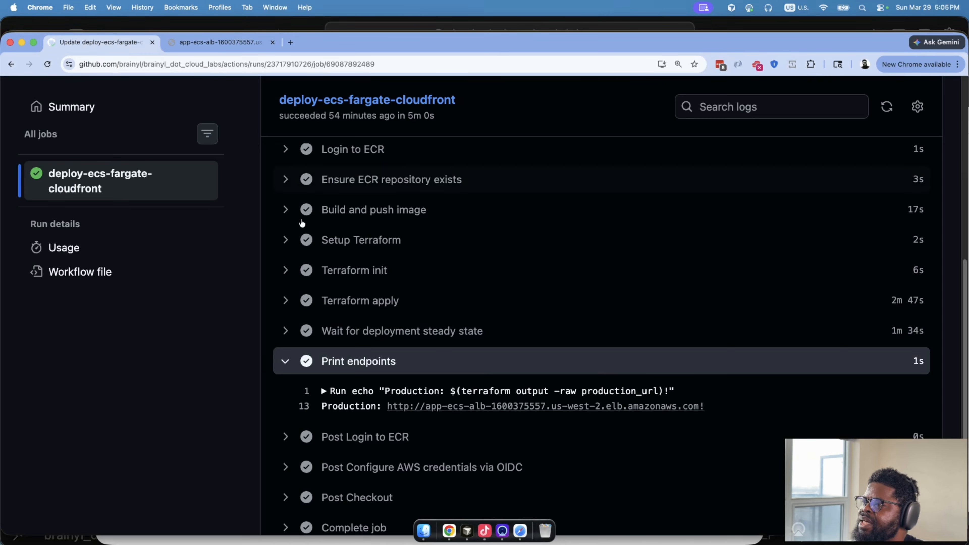
Step: Open deploy-ecs-fargate-cloudfront.yml from the .github/workflows folder of the brainyl_dot_cloud_labs repository
scroll(404, 266, up, 6)
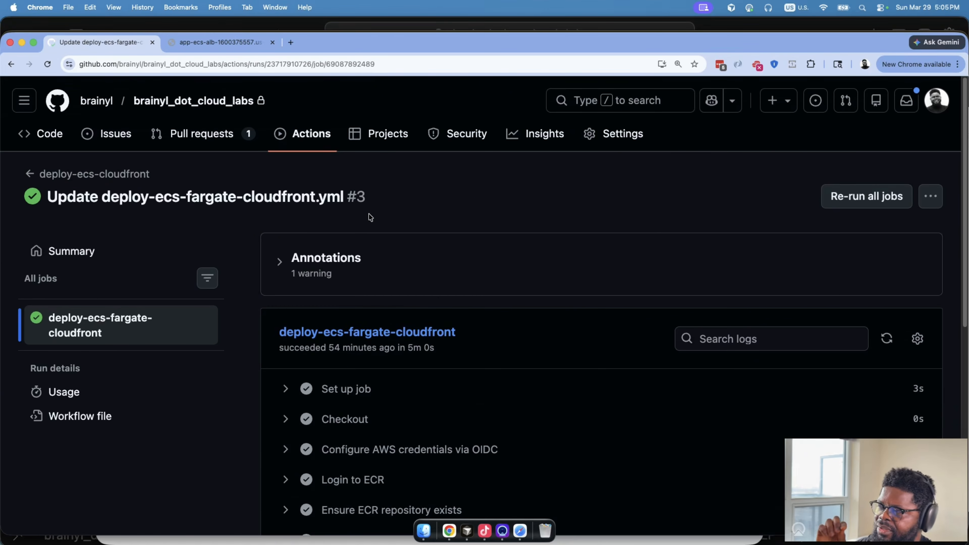
click(214, 102)
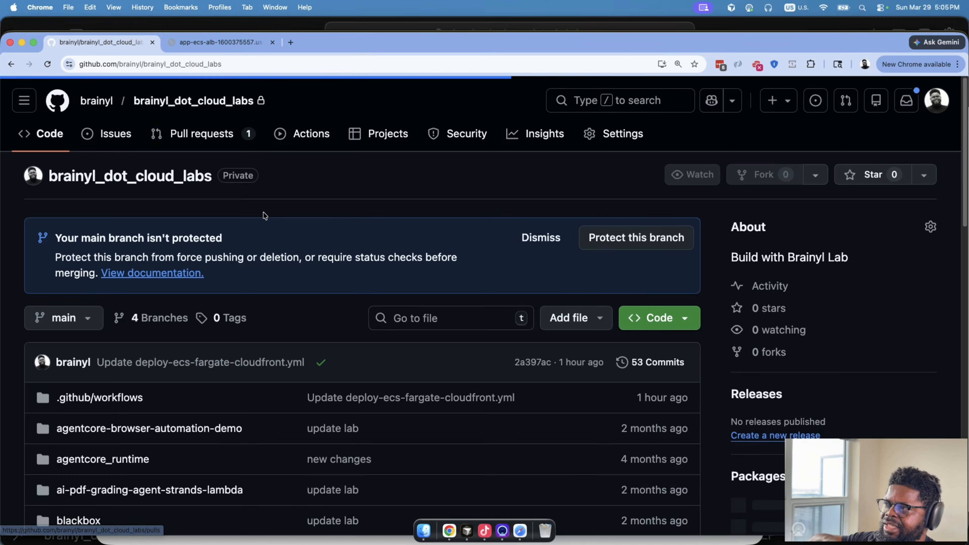
click(122, 398)
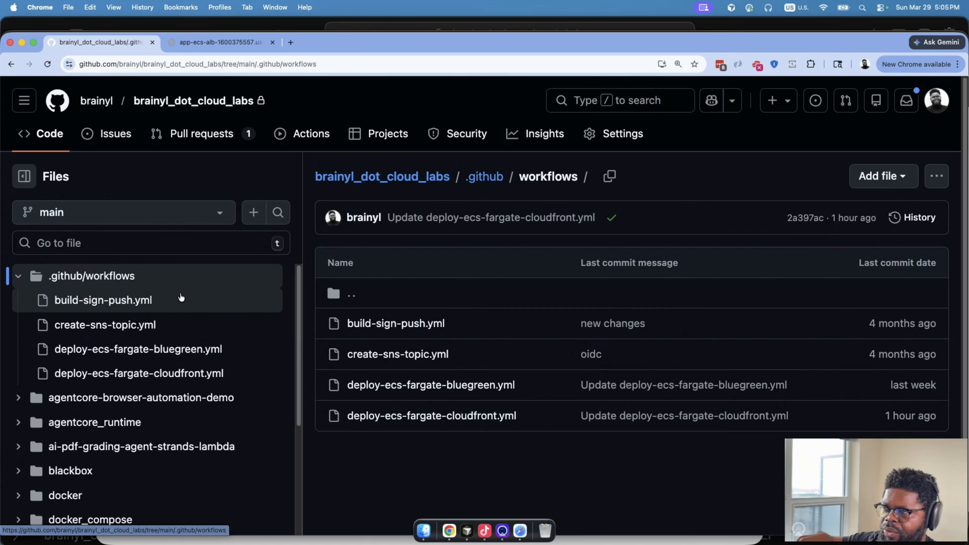
click(492, 415)
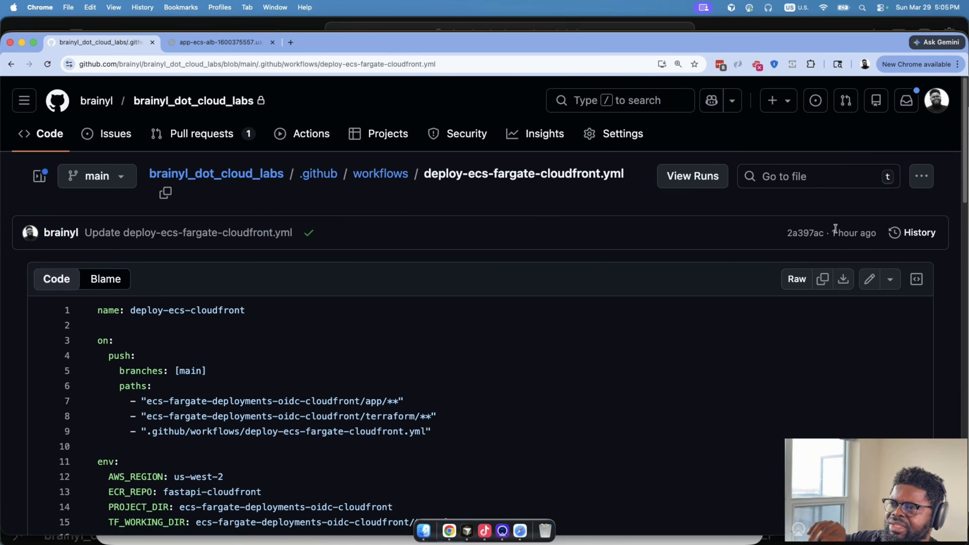
Step: Change the workflow's push trigger branch to mainx and commit the edit directly to the main branch
click(870, 278)
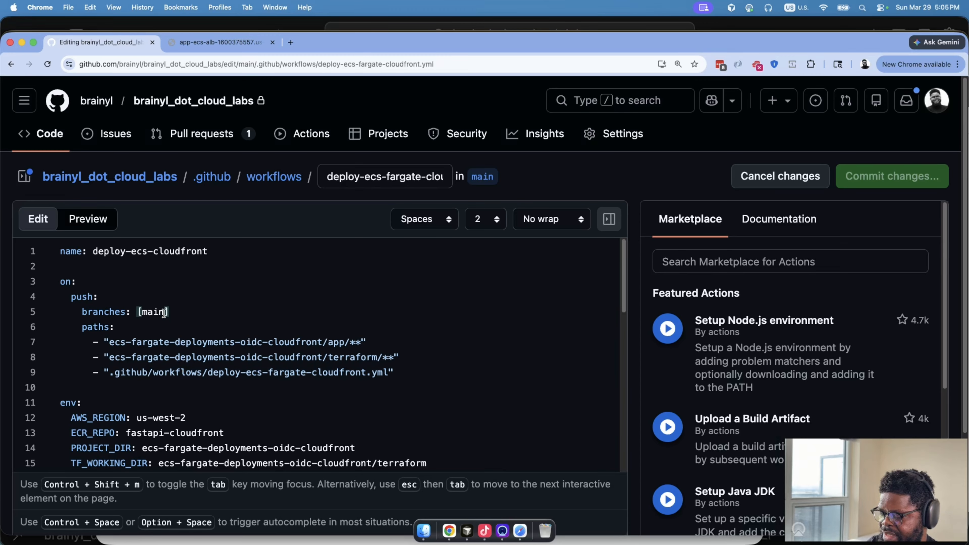
text(x)
click(892, 176)
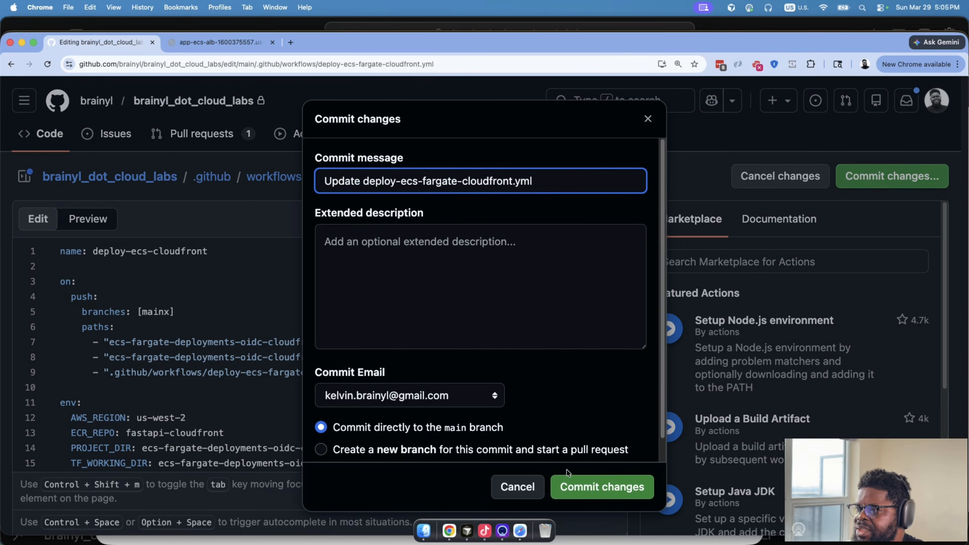
click(570, 484)
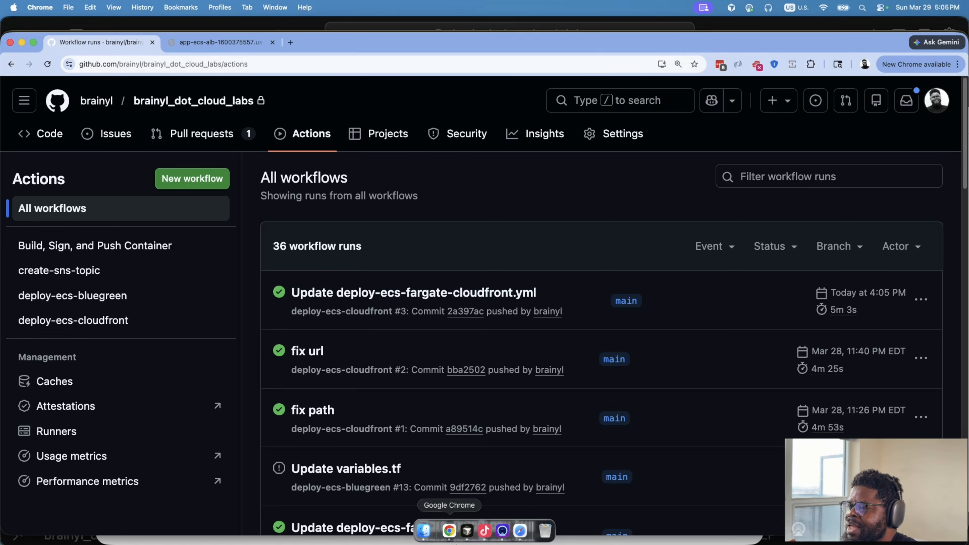
Step: Close the separate lab.brainyl.cloud window, return to the CloudFront distributions window, and refresh the list
right_click(453, 534)
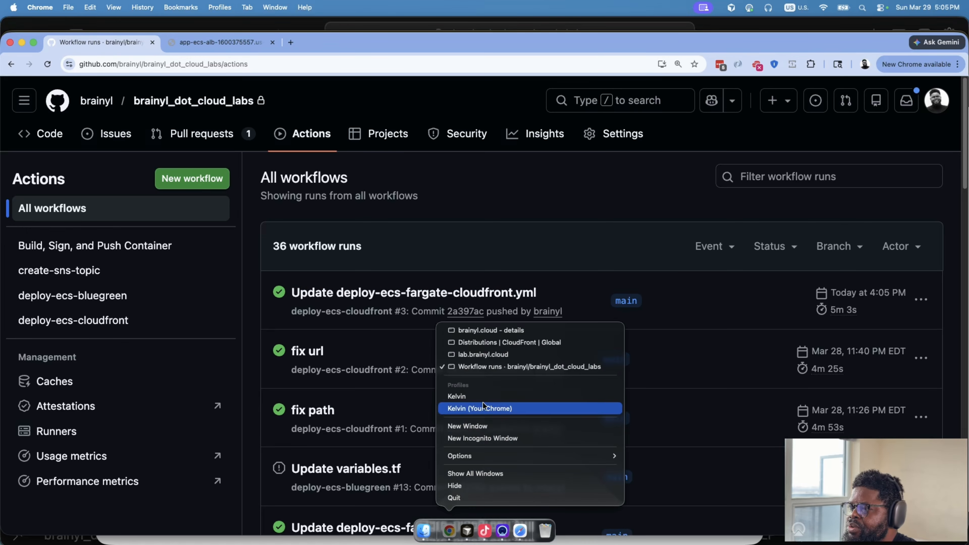
click(488, 355)
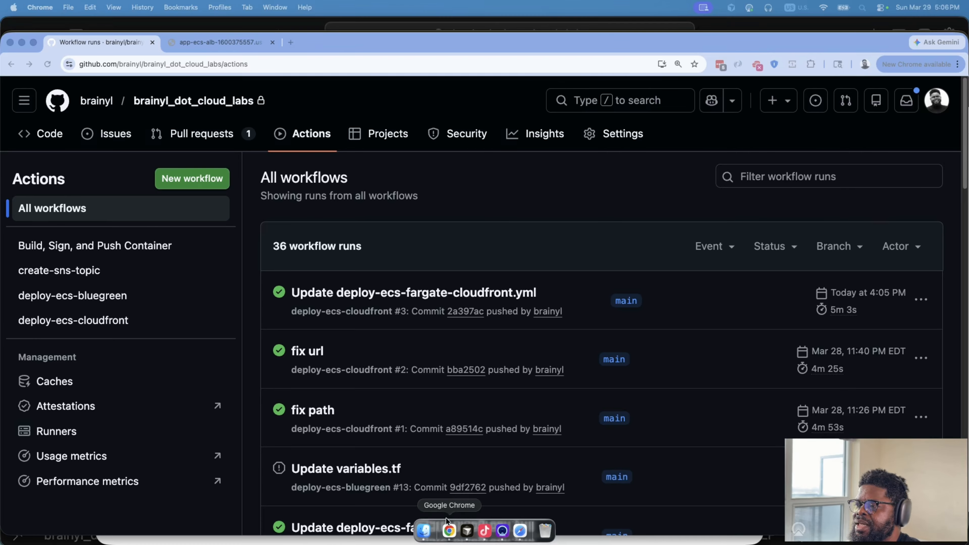
right_click(449, 532)
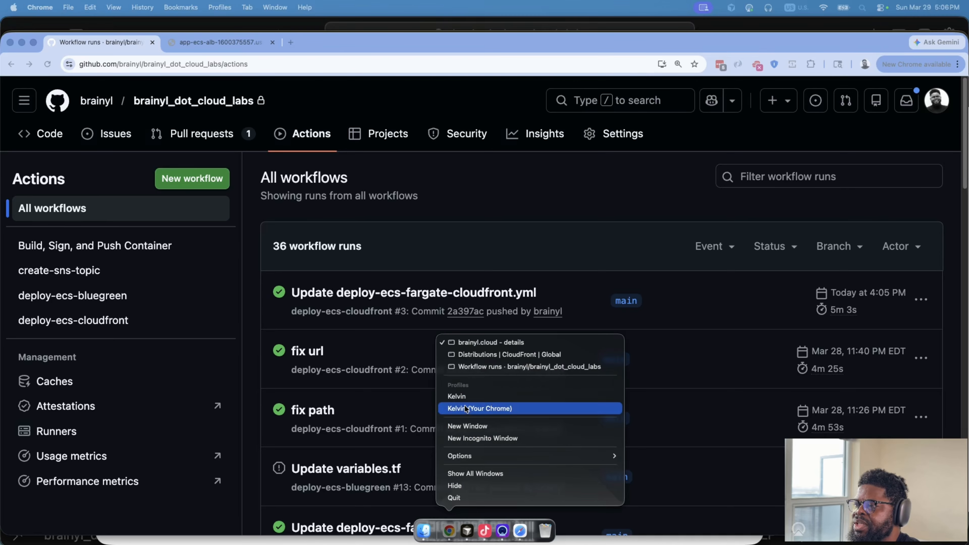
click(475, 355)
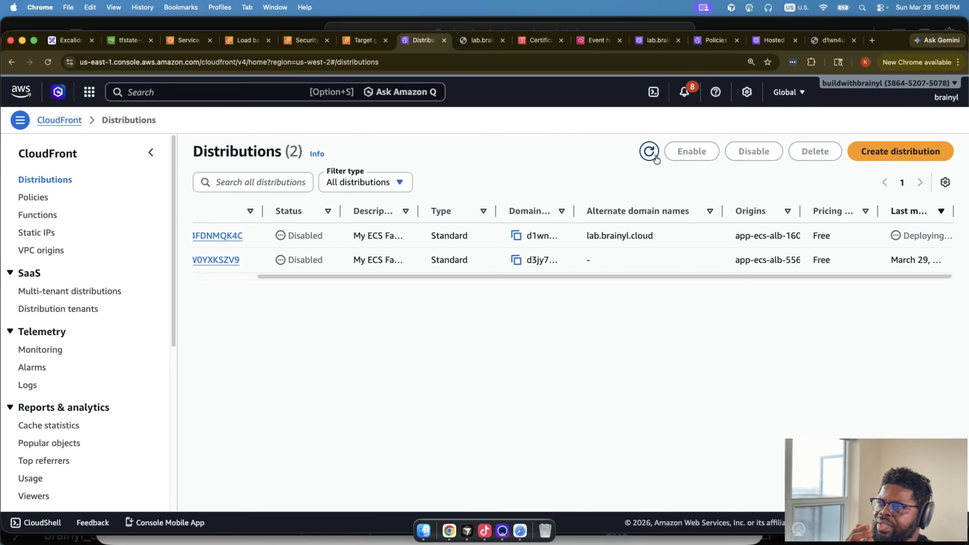
click(649, 152)
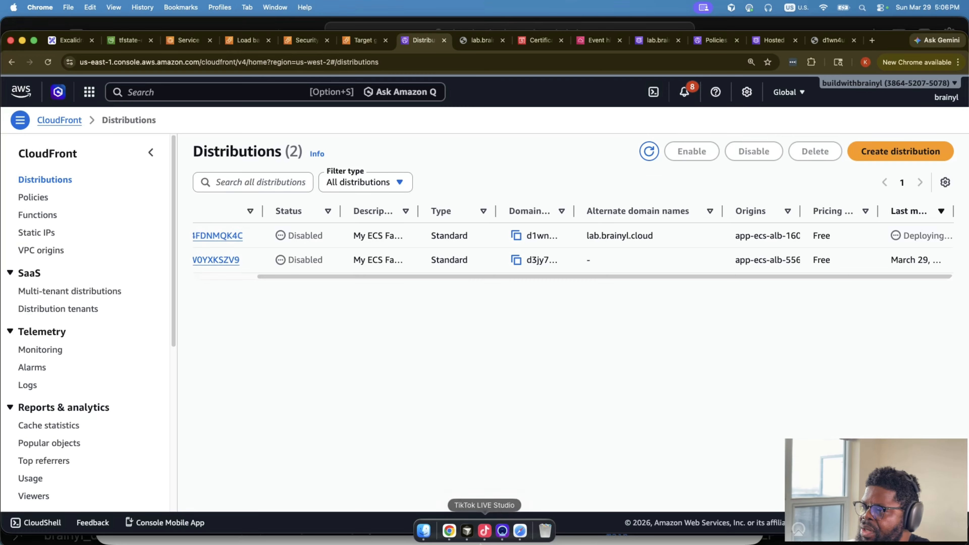
Step: Switch to Cursor and clear the terminal output
click(466, 530)
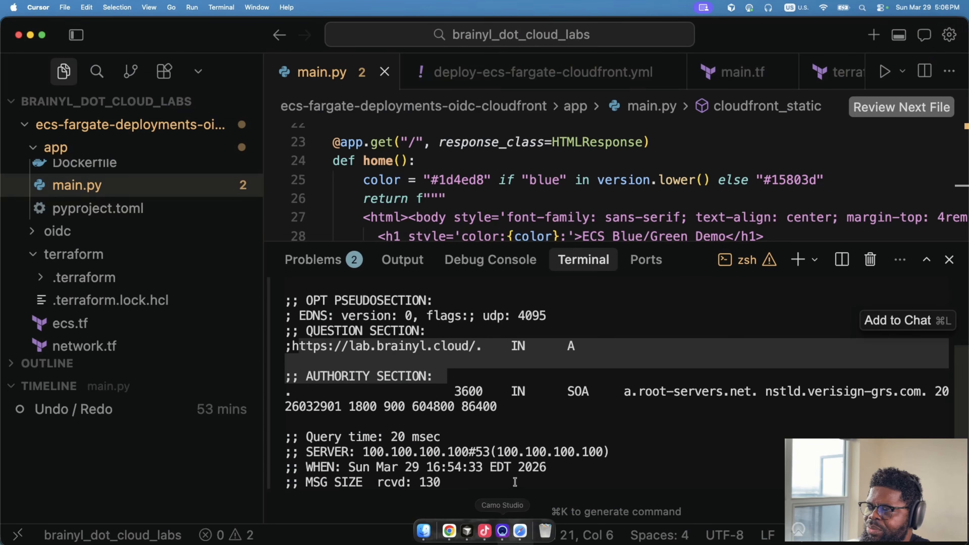
scroll(524, 451, down, 2)
text(cklea)
key(BackSpace)
key(BackSpace)
key(BackSpace)
key(BackSpace)
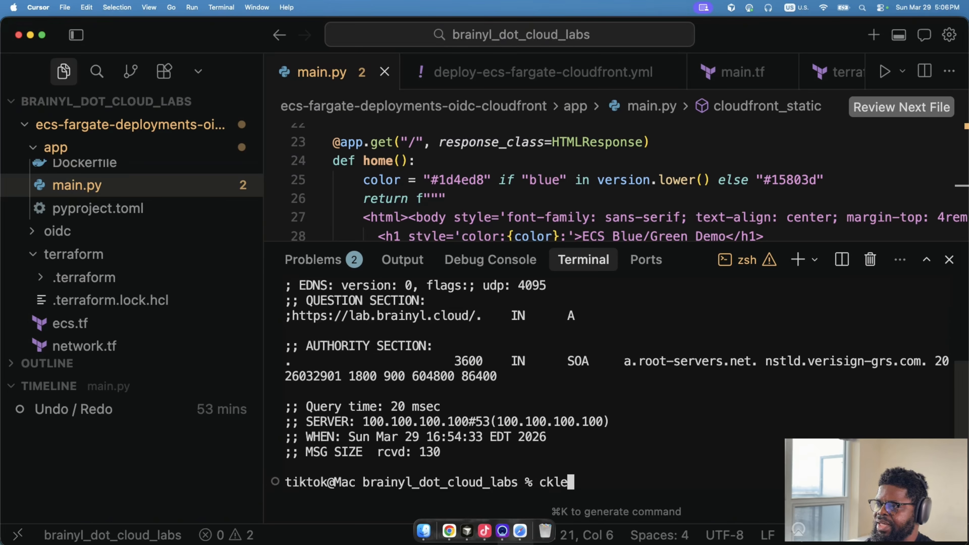
text(ler)
key(Return)
text(clear)
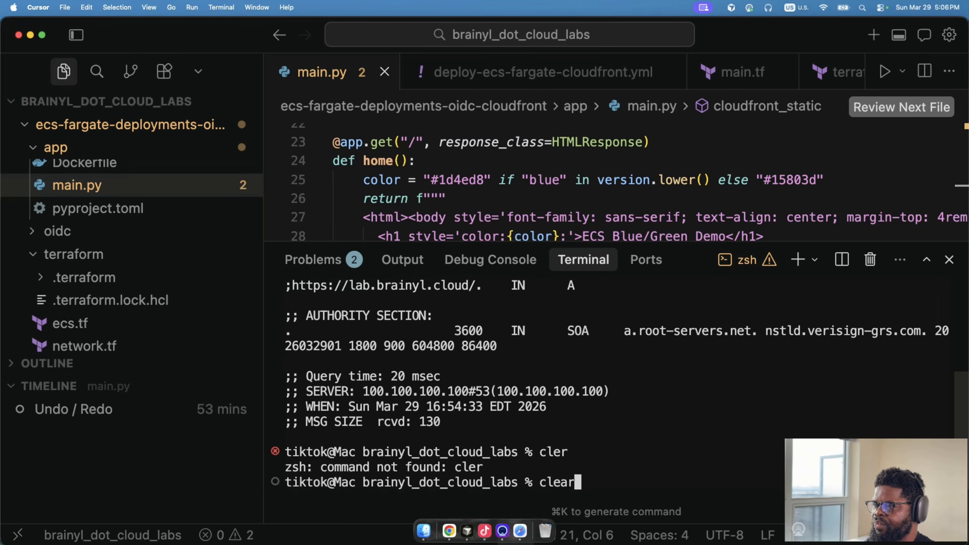
key(Return)
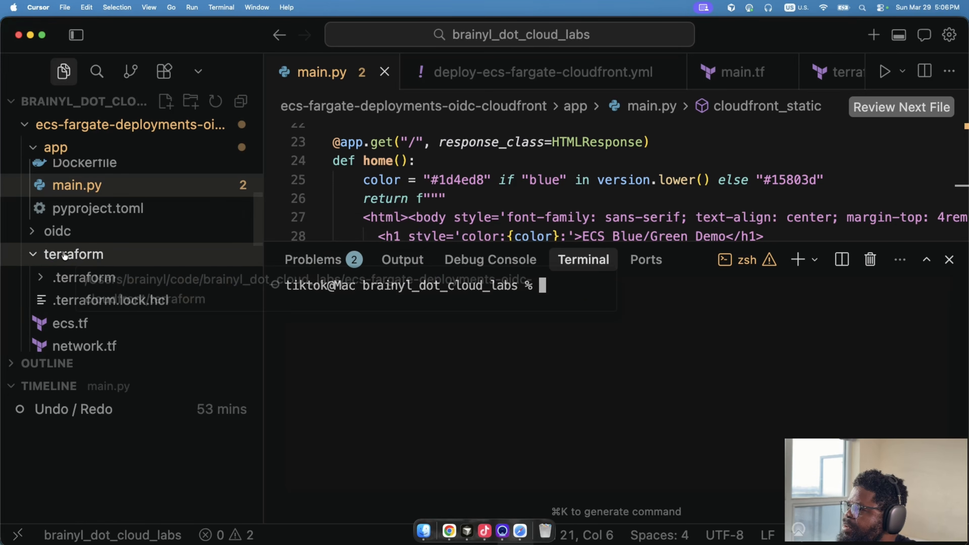
click(87, 253)
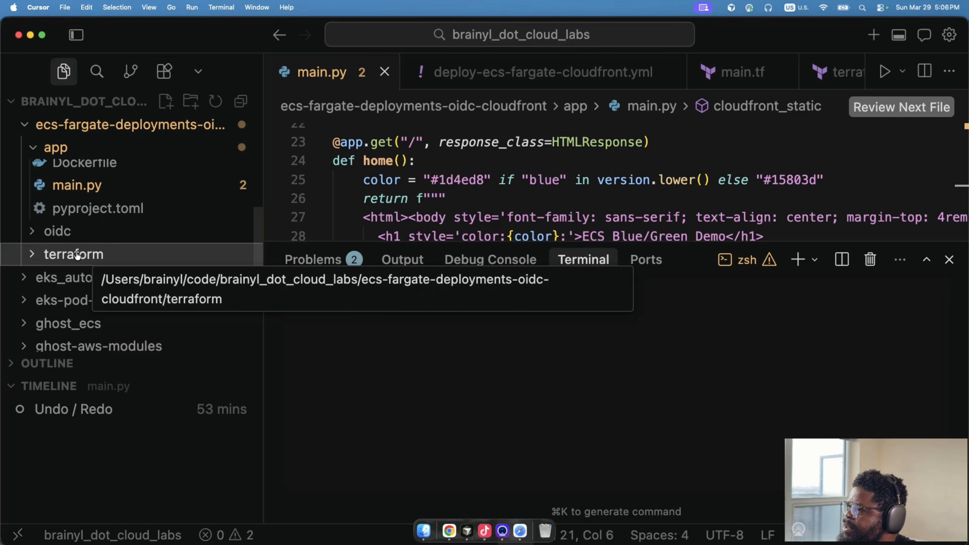
click(77, 254)
right_click(77, 255)
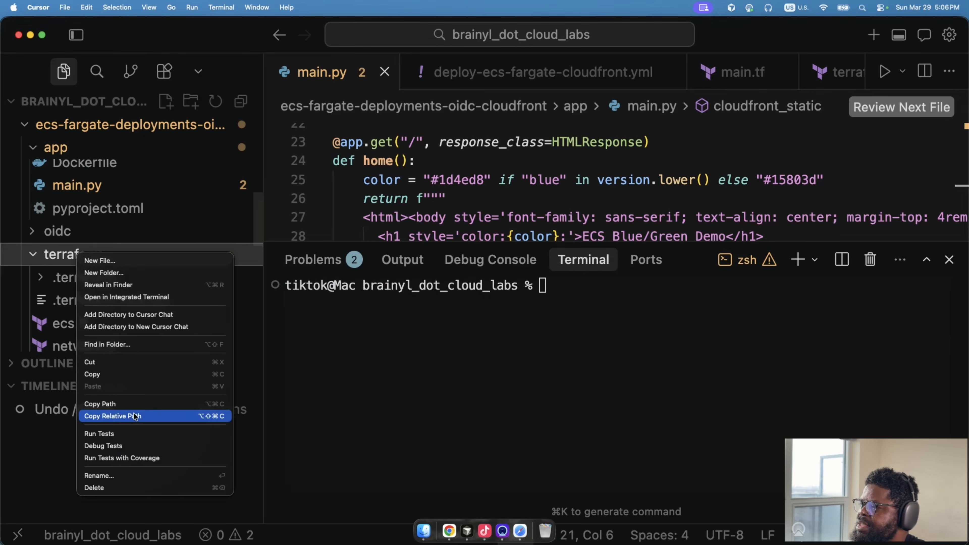
click(127, 404)
text(cd)
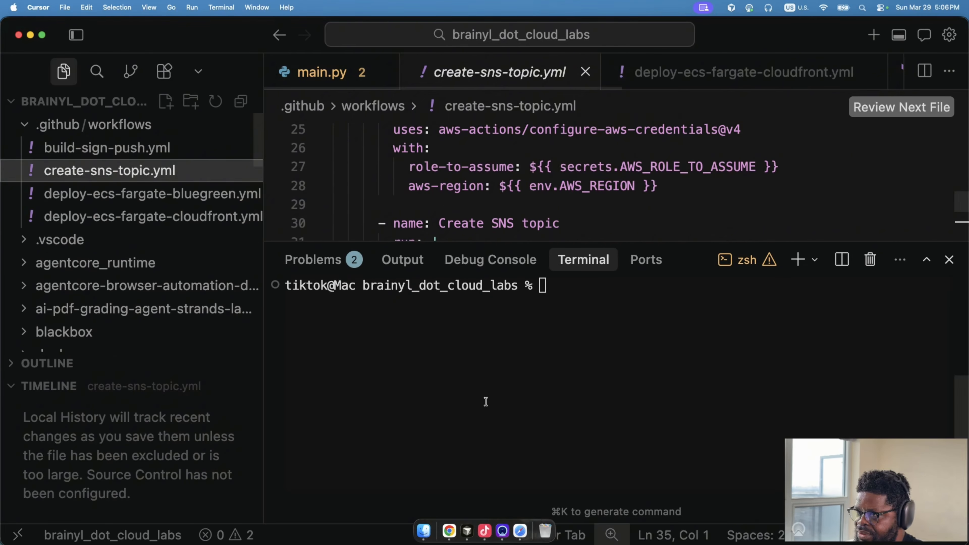
Step: Change the terminal's working directory to the terraform folder inside ecs-fargate-deployments-oidc-cloudfront, using the folder's copied full path
click(600, 379)
text(cd)
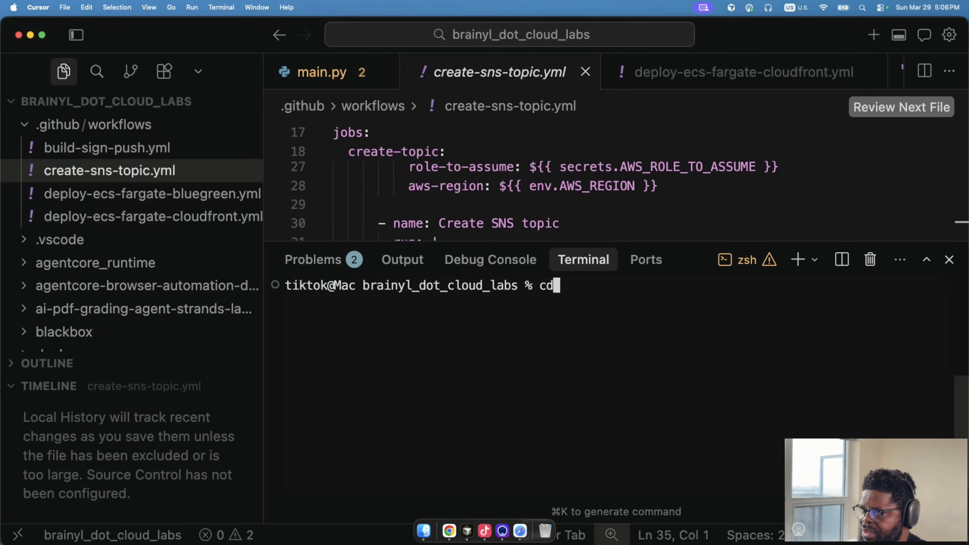
scroll(167, 225, down, 10)
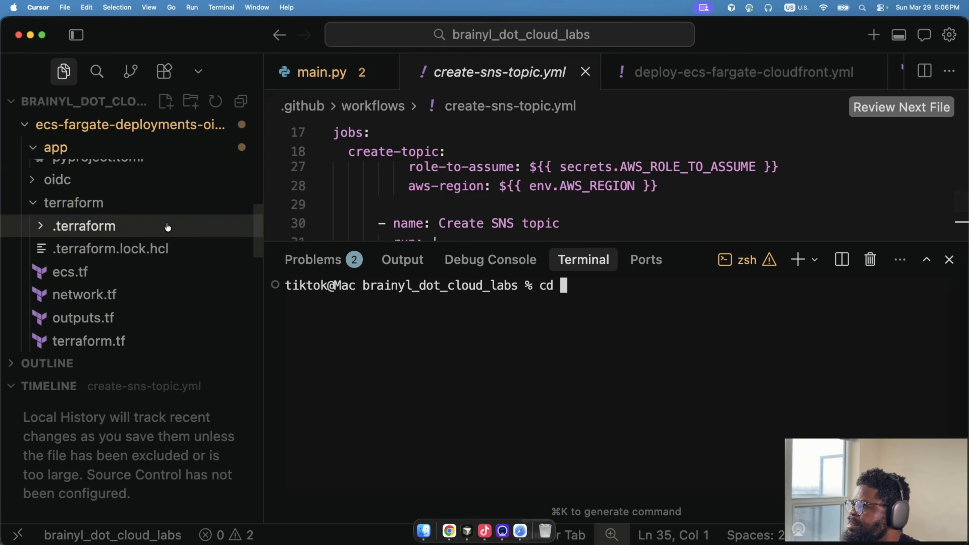
scroll(167, 225, up, 3)
click(57, 163)
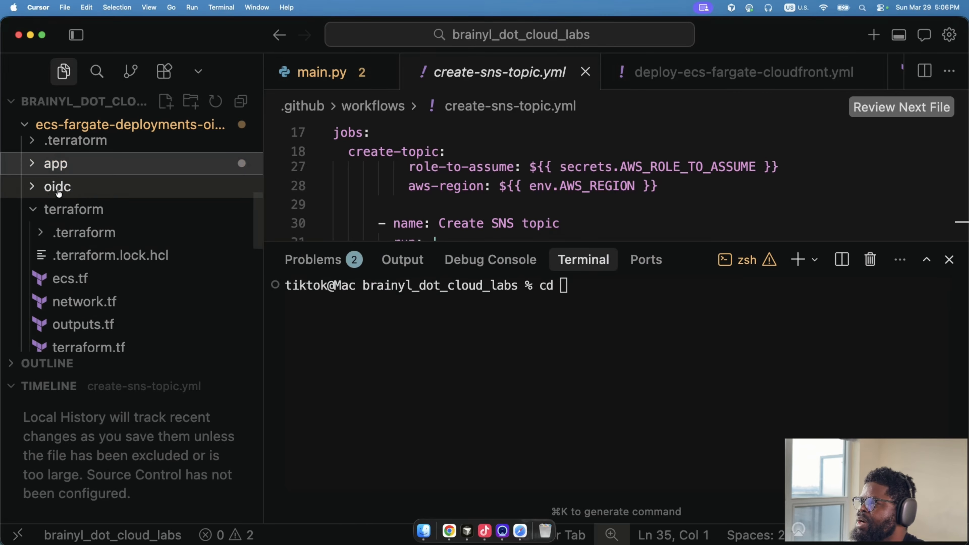
click(78, 209)
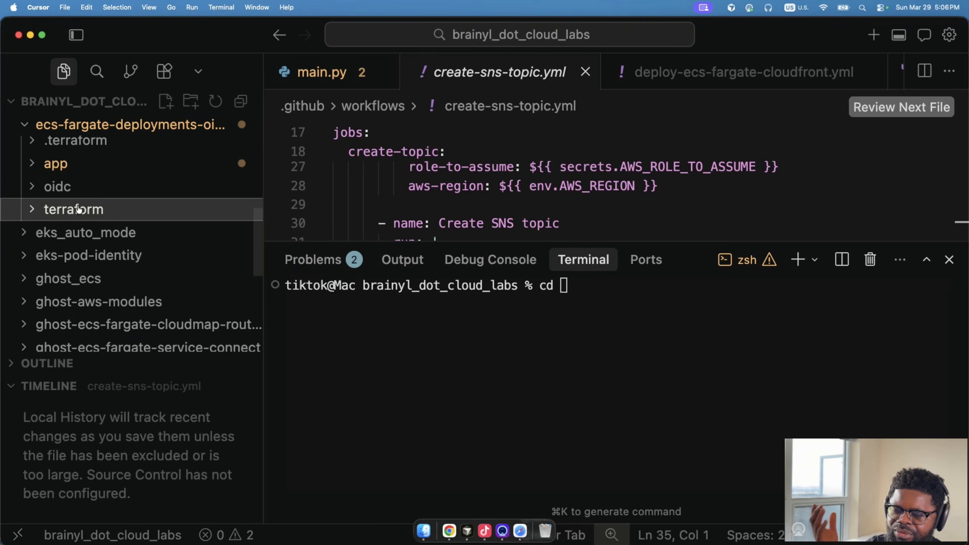
click(79, 209)
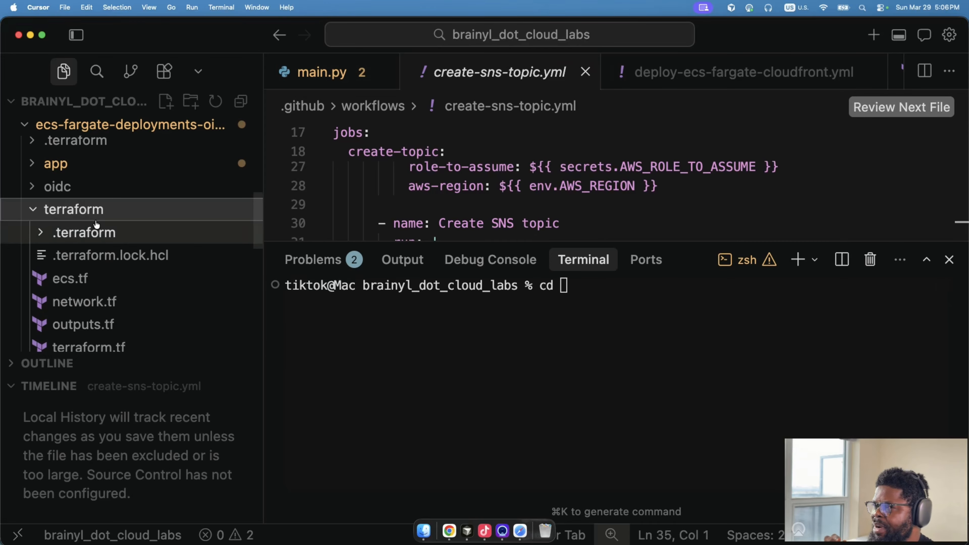
right_click(84, 213)
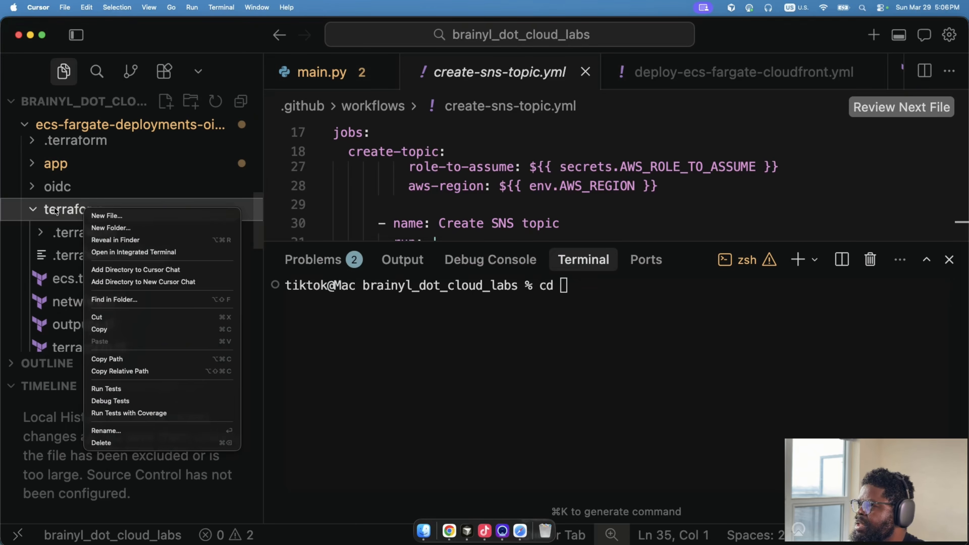
click(107, 359)
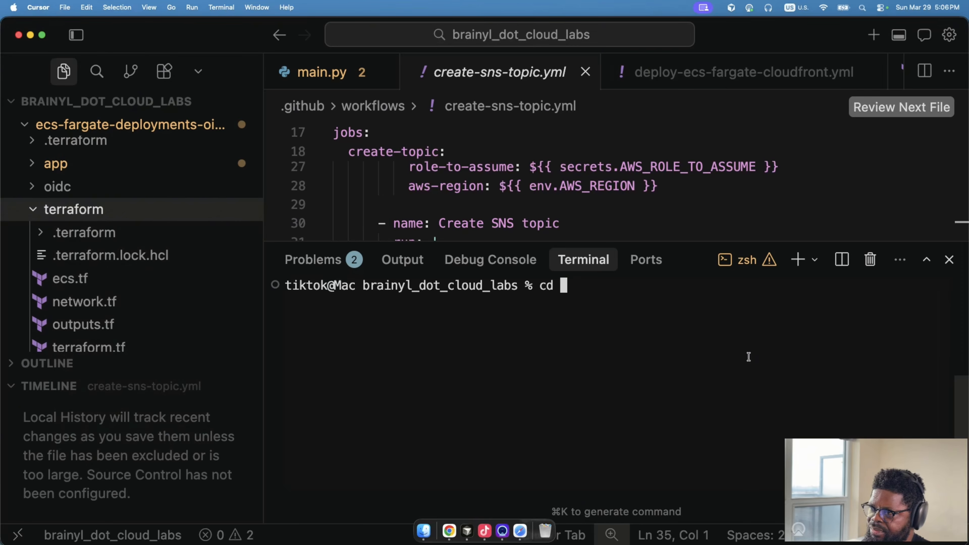
text(/Users/brainyl/code/brainyl_dot_cloud_labs/ecs-fargate-deployments-oidc-cloudfront/terraform)
key(Return)
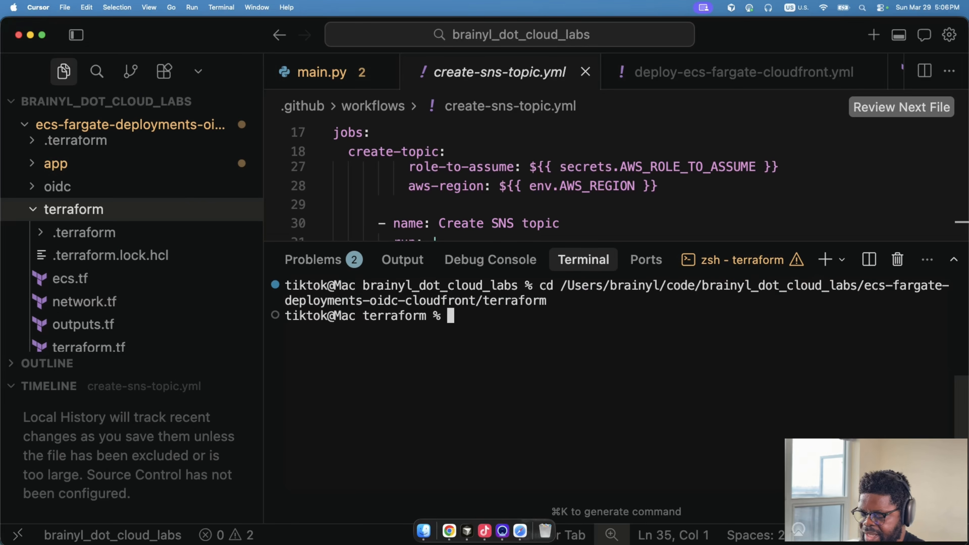
Step: Run terraform destroy and supply the placeholder dfd as the container_image value
text(terraform dest)
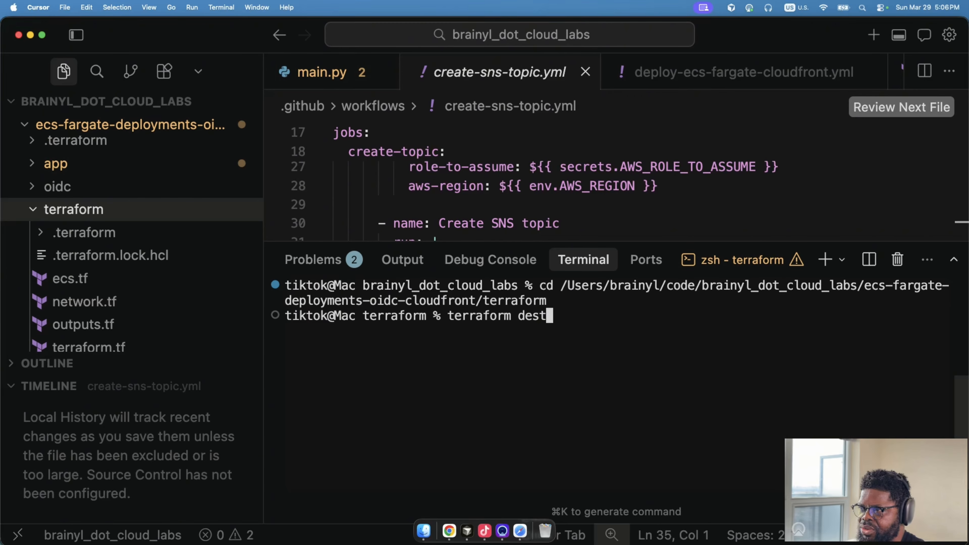
text(roy)
key(Return)
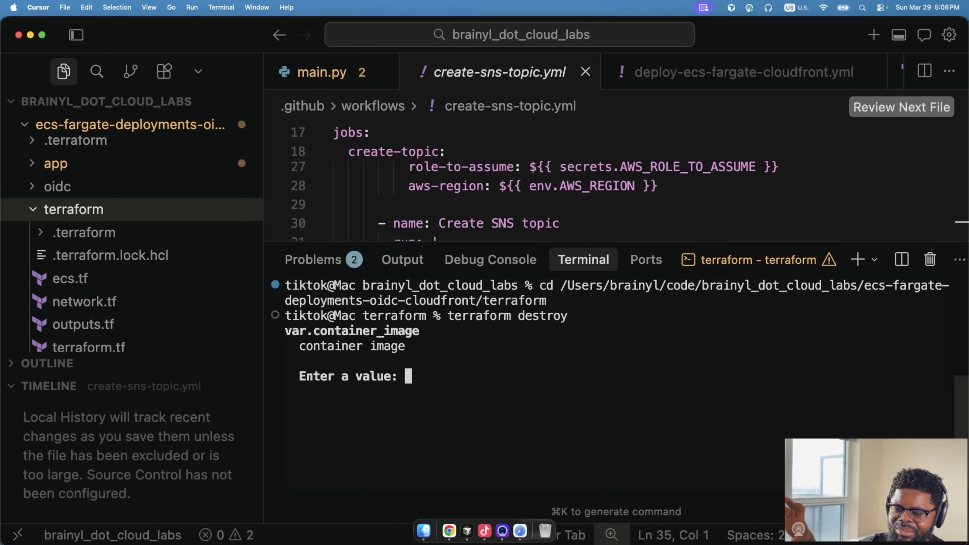
text(dfd)
key(Return)
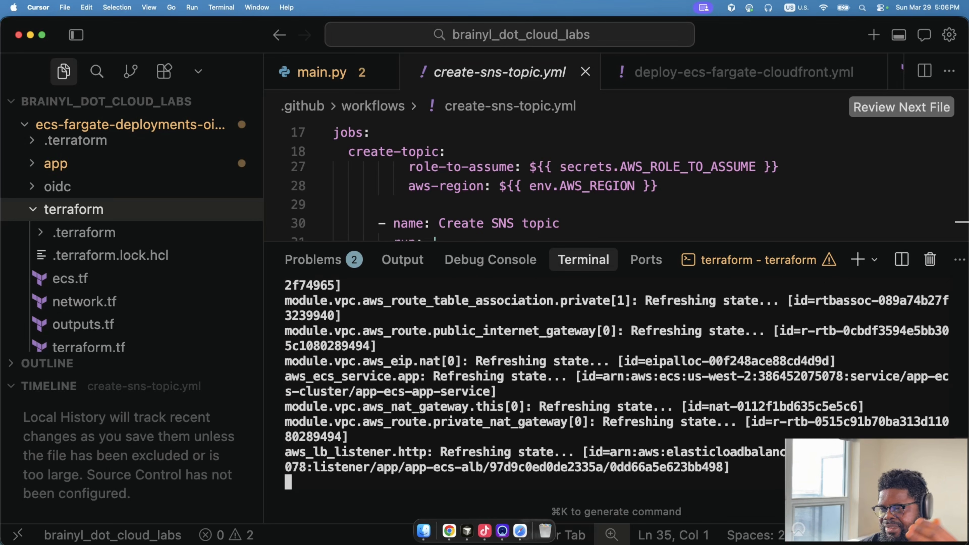
Step: Review the destroy plan's summary and output changes, and approve destroying all resources with yes
scroll(748, 357, up, 10)
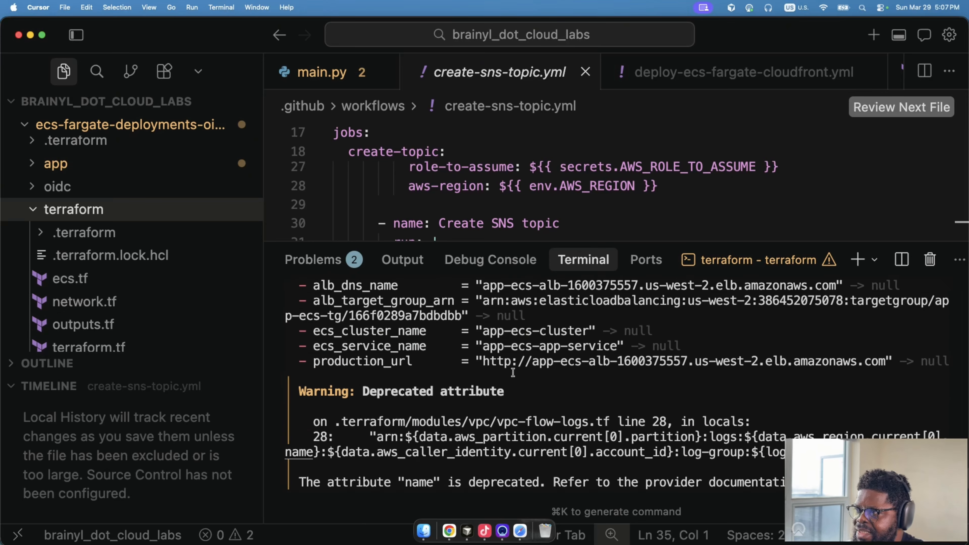
scroll(503, 377, down, 3)
scroll(503, 377, down, 5)
scroll(410, 372, up, 6)
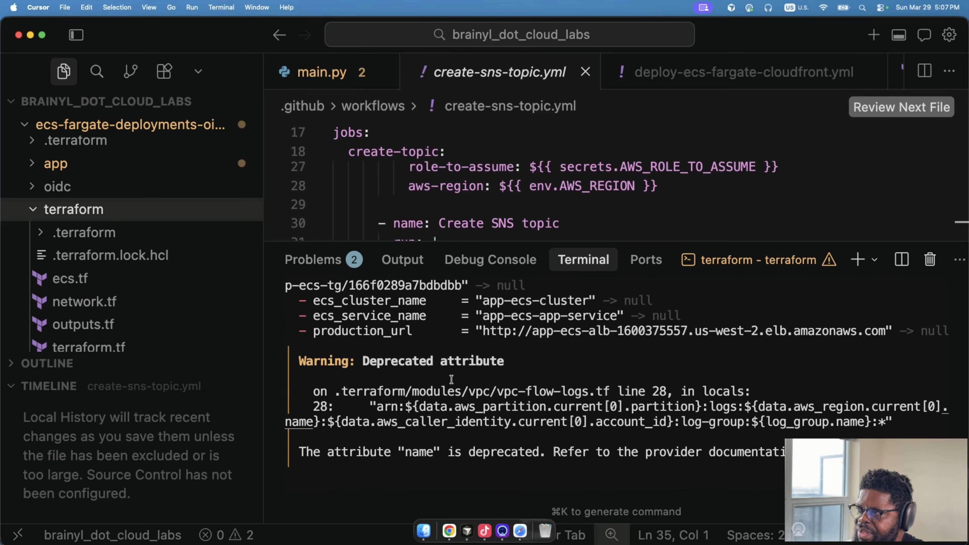
drag(489, 361, 607, 361)
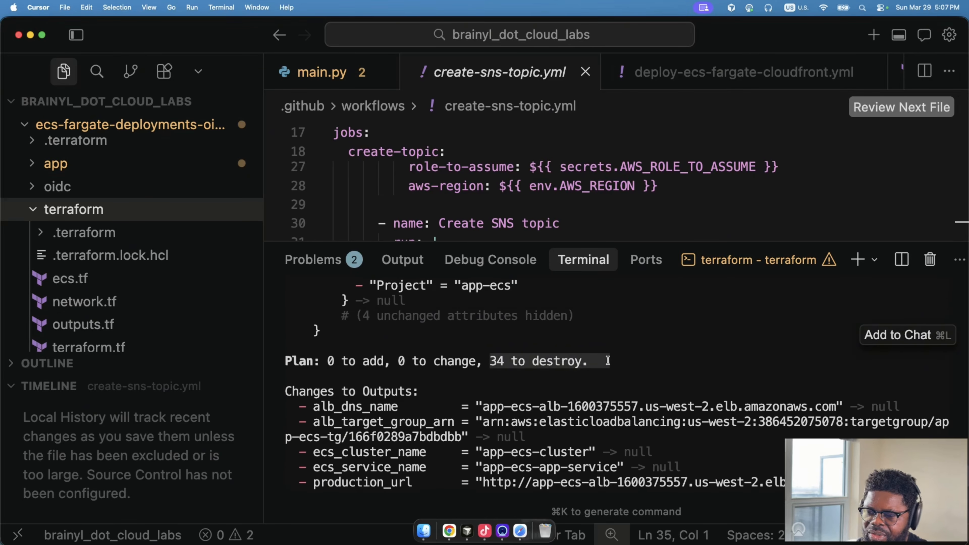
scroll(608, 373, down, 5)
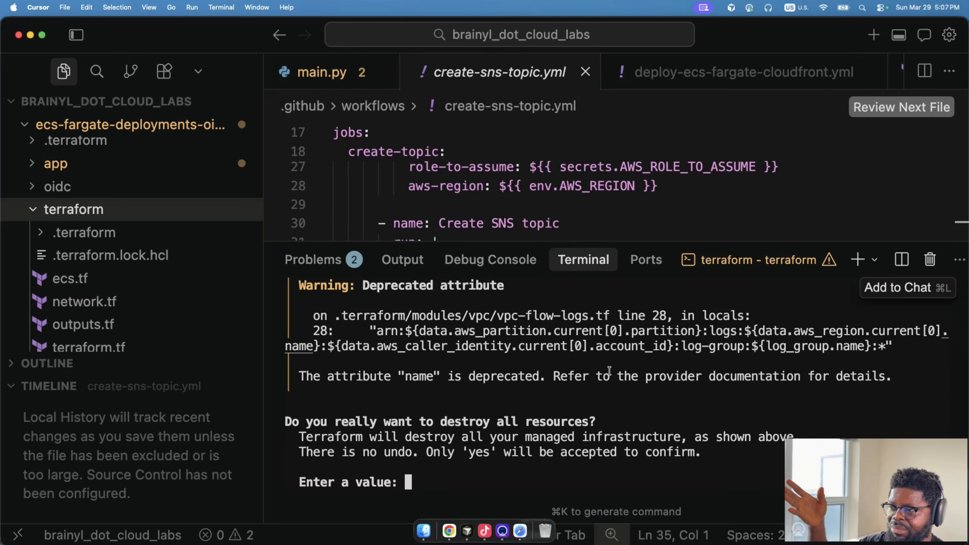
text(yes)
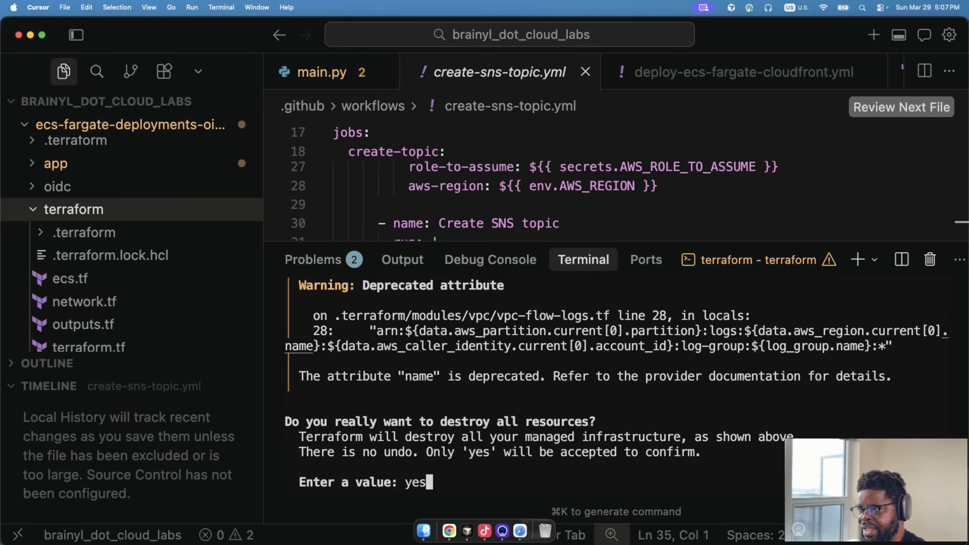
key(Return)
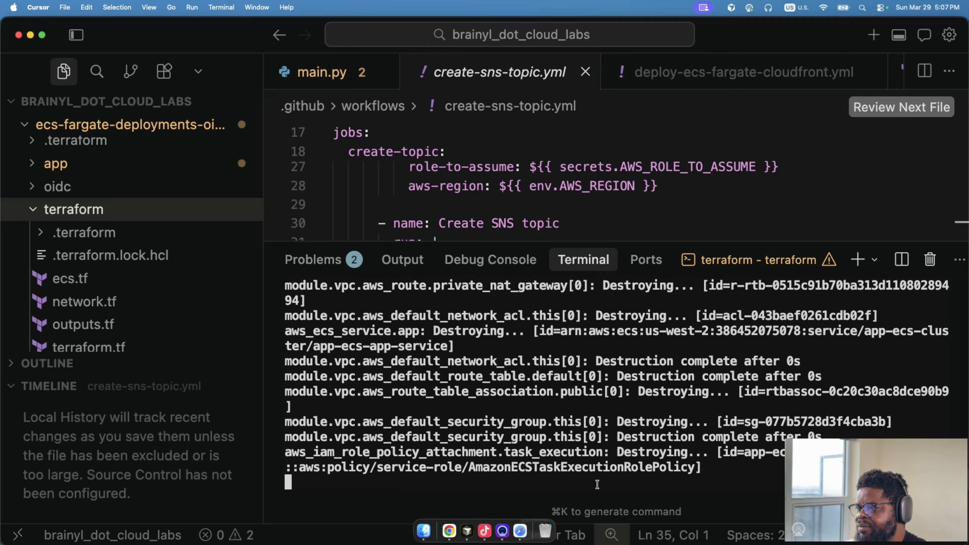
Step: Switch to the CloudFront distributions in Chrome and open the details of the lab.brainyl.cloud distribution
click(453, 519)
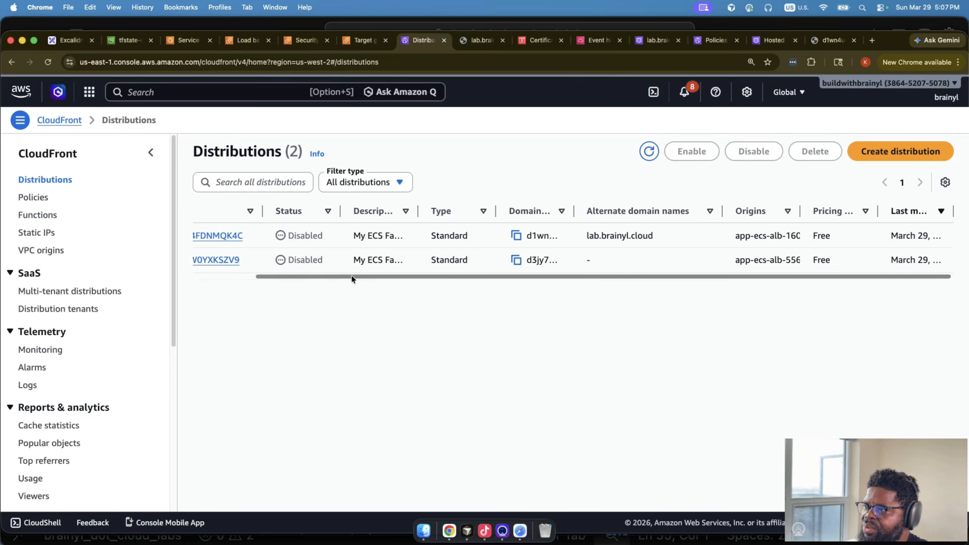
drag(351, 276, 193, 251)
click(206, 235)
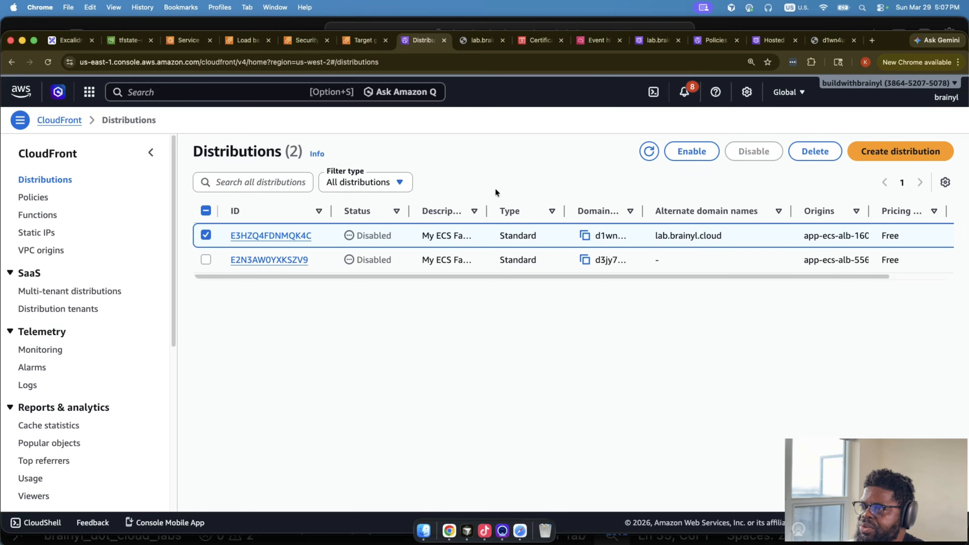
click(294, 235)
scroll(681, 305, down, 2)
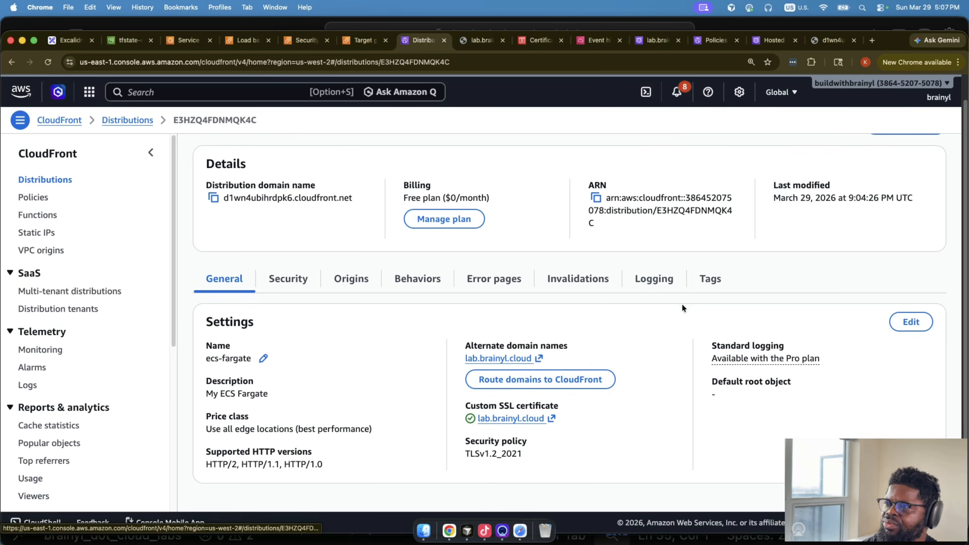
Step: Cancel the ecs-fargate distribution's Free plan, confirming its change to Pay-as-you-go without giving a reason
click(453, 213)
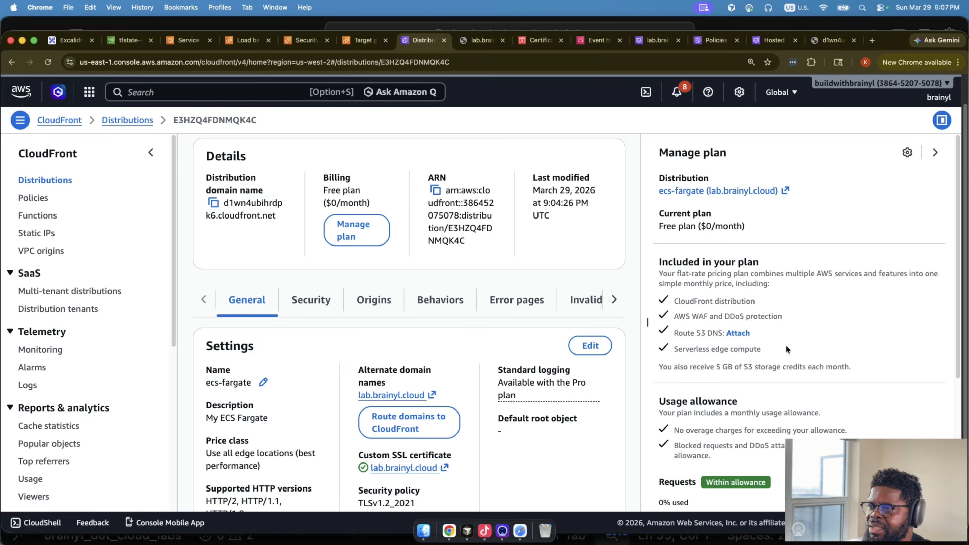
scroll(824, 370, up, 2)
scroll(825, 378, down, 5)
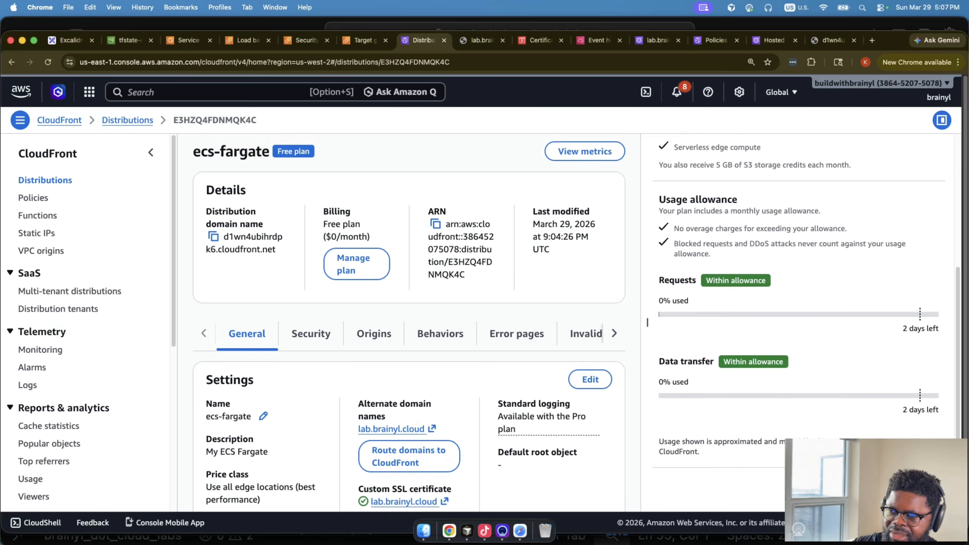
click(831, 488)
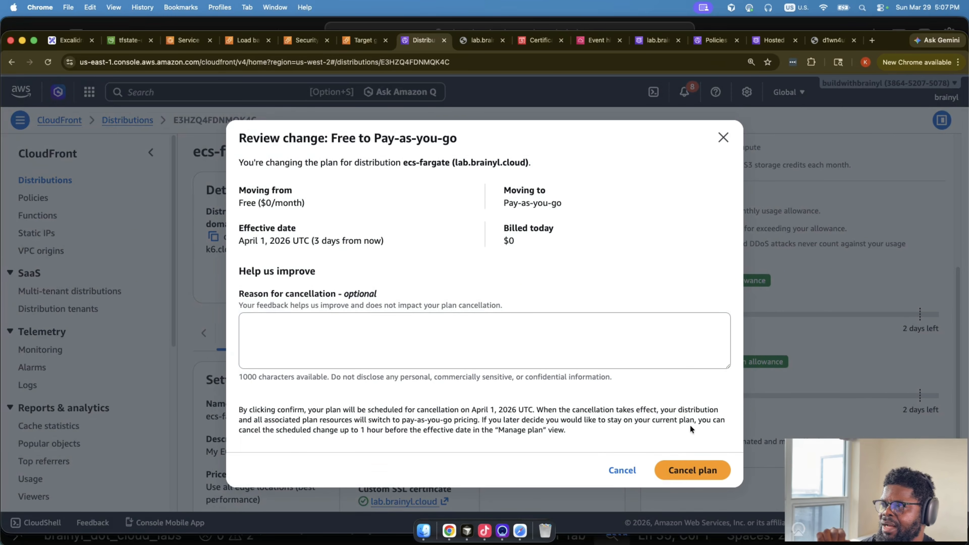
click(696, 462)
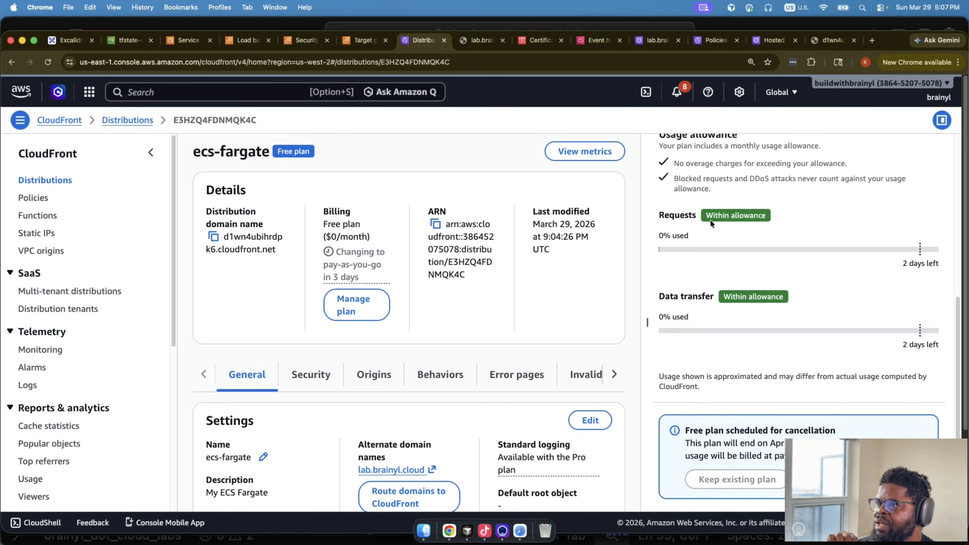
Step: Try to delete the lab.brainyl.cloud distribution from the distributions list and dismiss the resulting notice
click(132, 121)
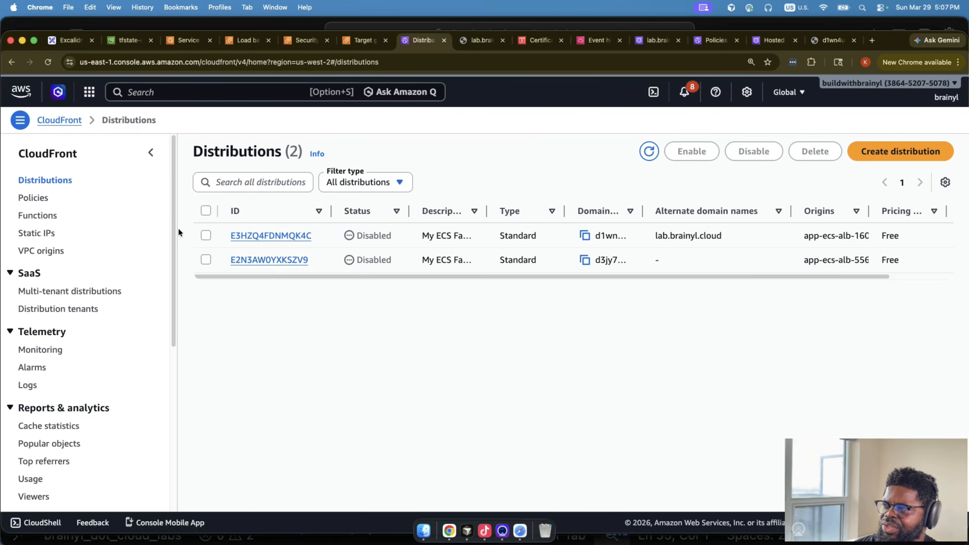
click(206, 234)
click(815, 151)
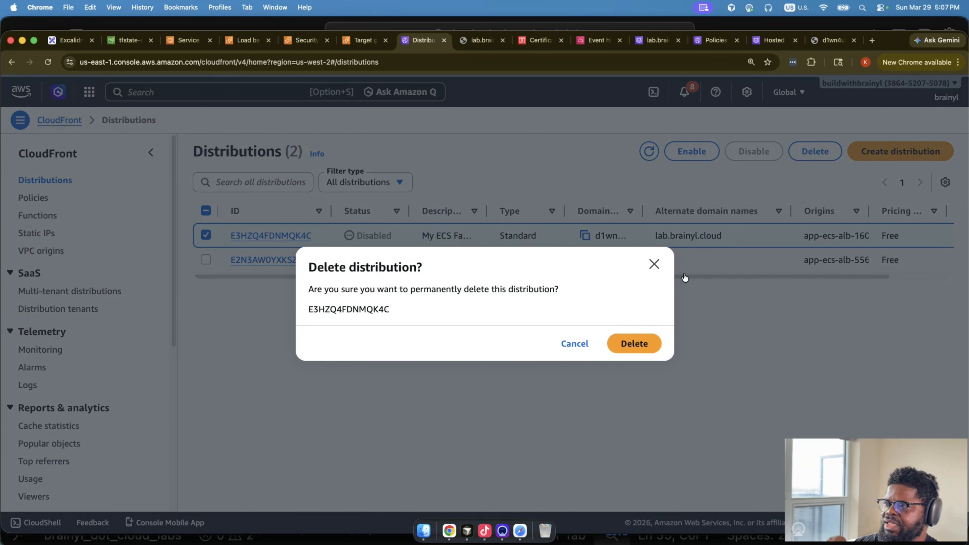
click(645, 340)
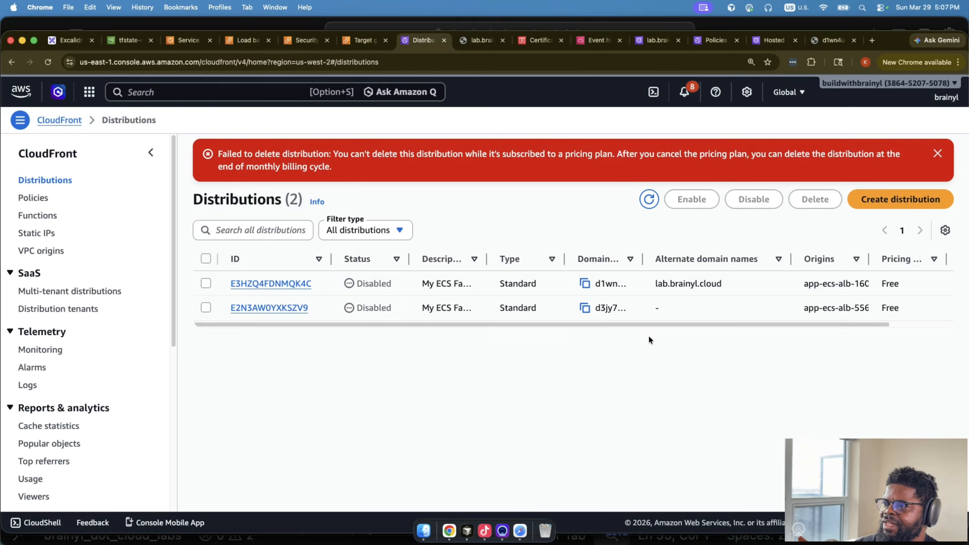
click(937, 154)
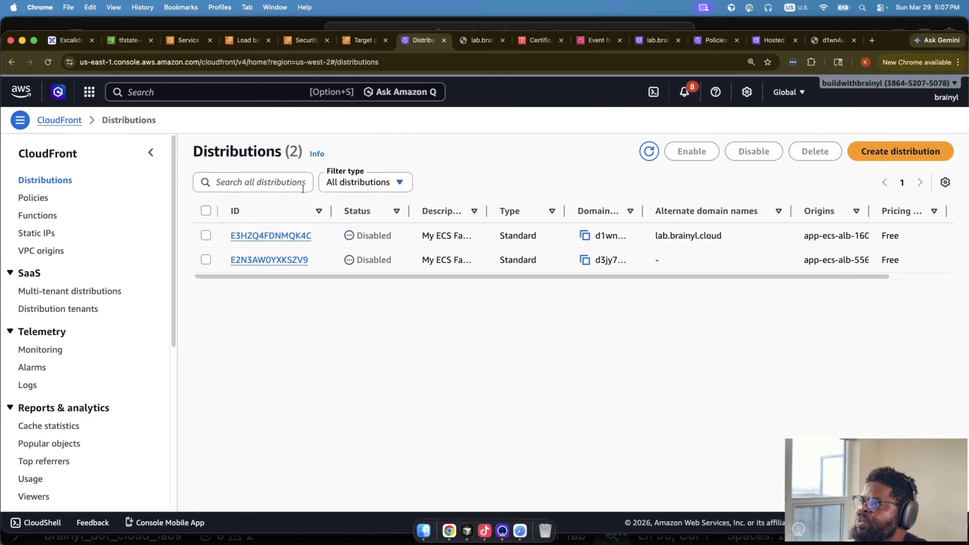
Step: Check the Terraform destroy progress in Cursor, return to Chrome, and open the ECR private repositories via a search for ecr
click(467, 530)
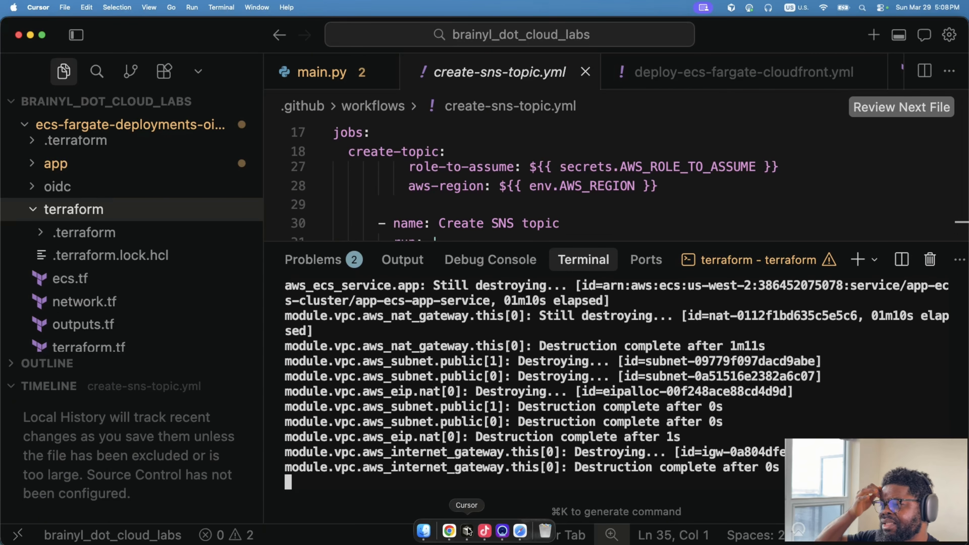
click(449, 530)
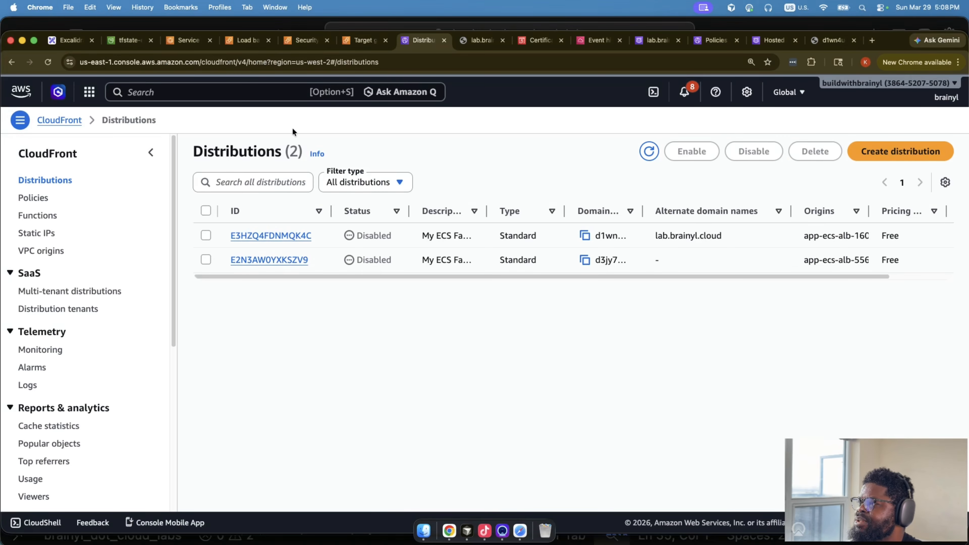
click(200, 86)
text(ecr)
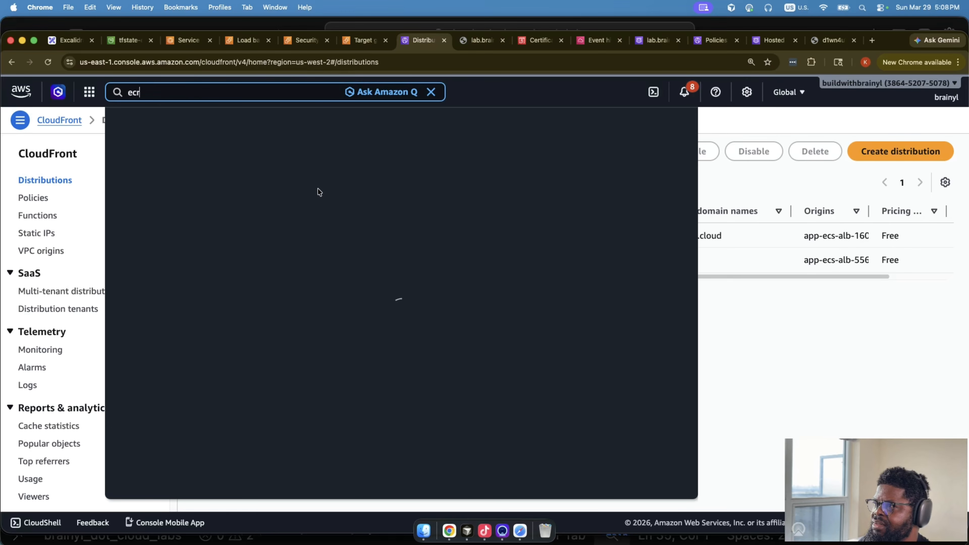
click(326, 160)
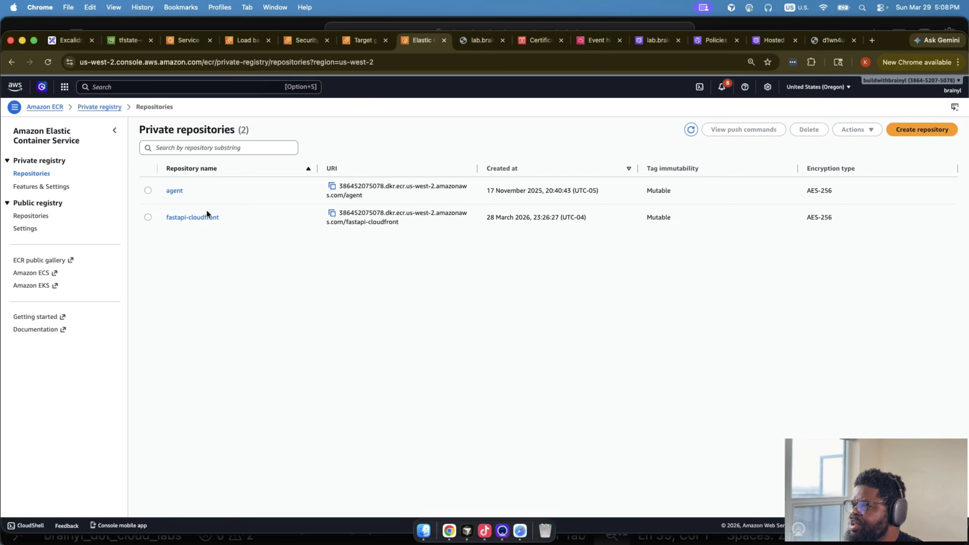
Step: Open the fastapi-cloudfront repository and delete all of its images, confirming with the word delete
click(149, 217)
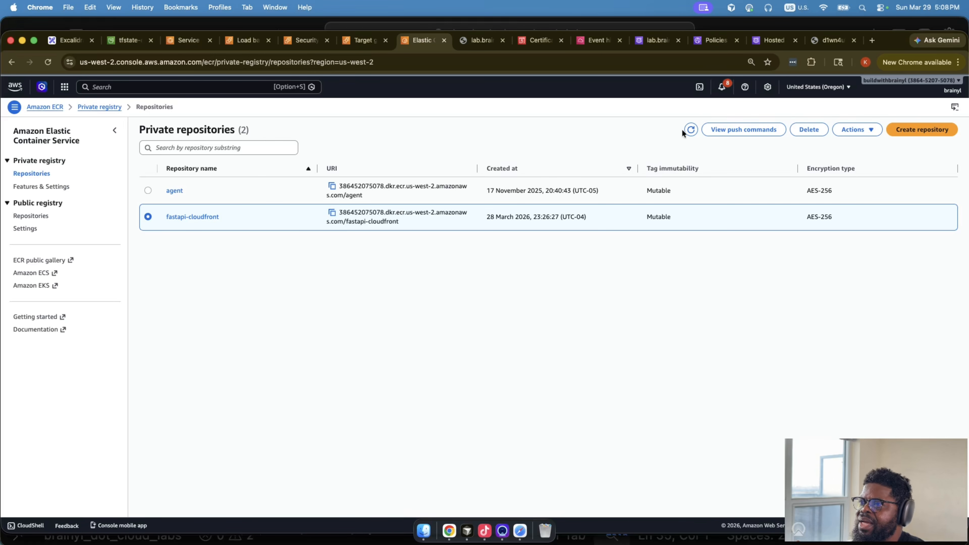
click(178, 217)
click(158, 221)
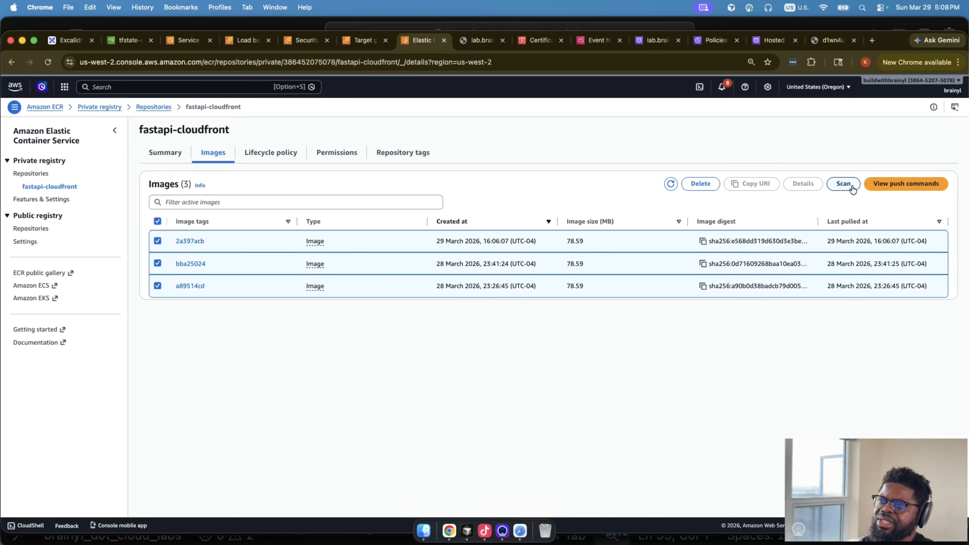
click(698, 184)
click(507, 342)
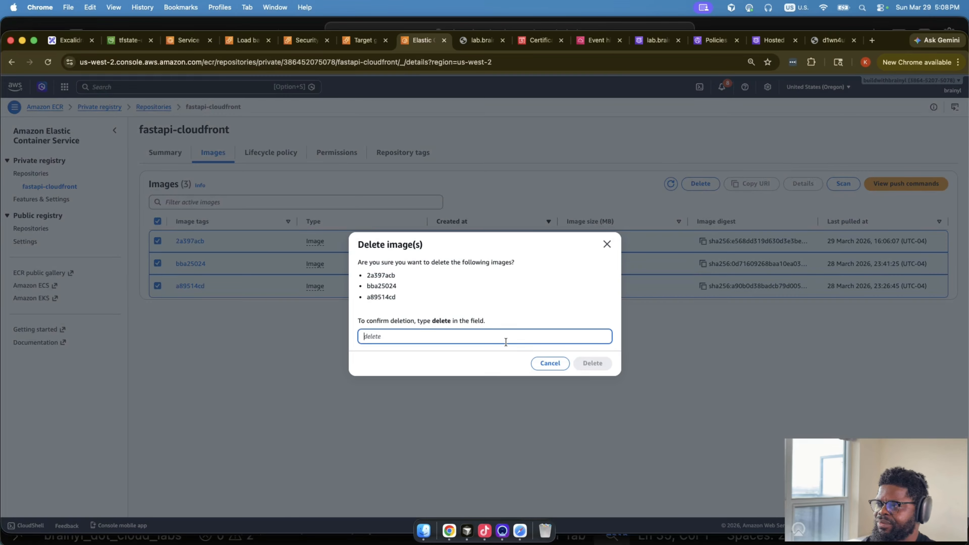
text(delete)
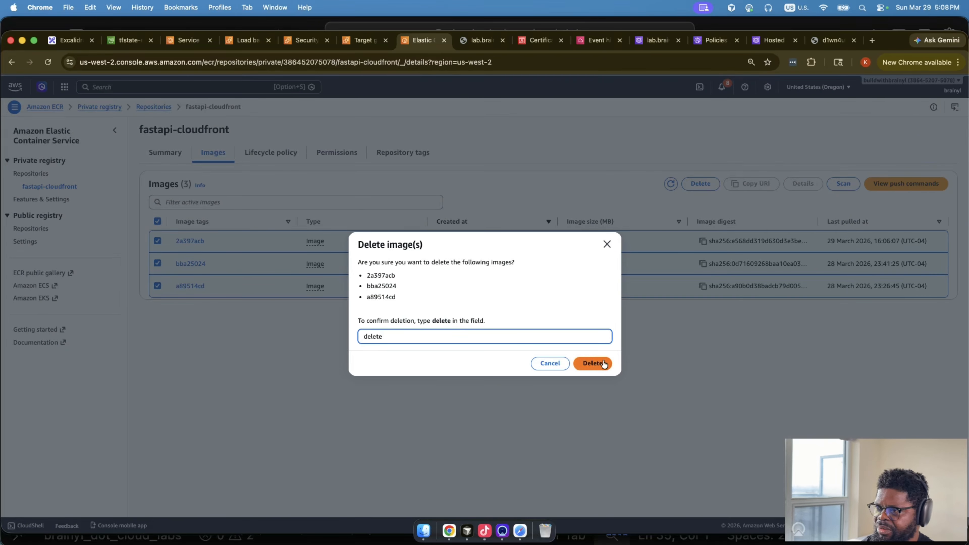
click(595, 362)
Step: Return to the private repositories and delete the fastapi-cloudfront repository, confirming with the word delete
click(143, 107)
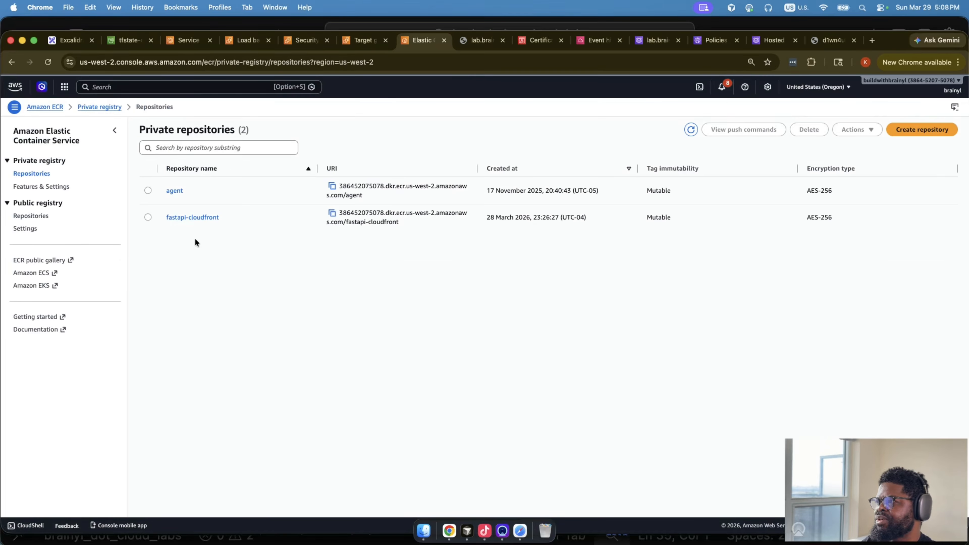
click(147, 216)
click(809, 130)
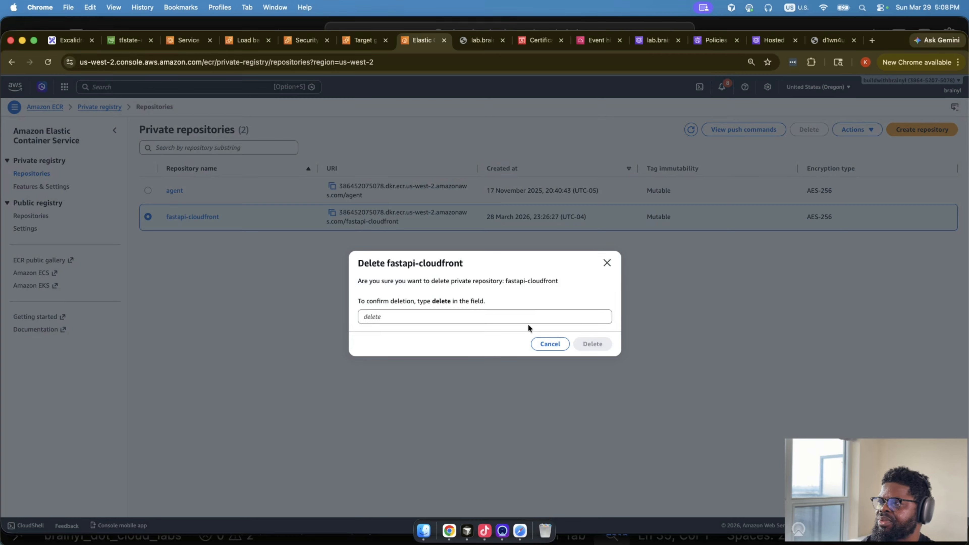
click(515, 316)
text(delete)
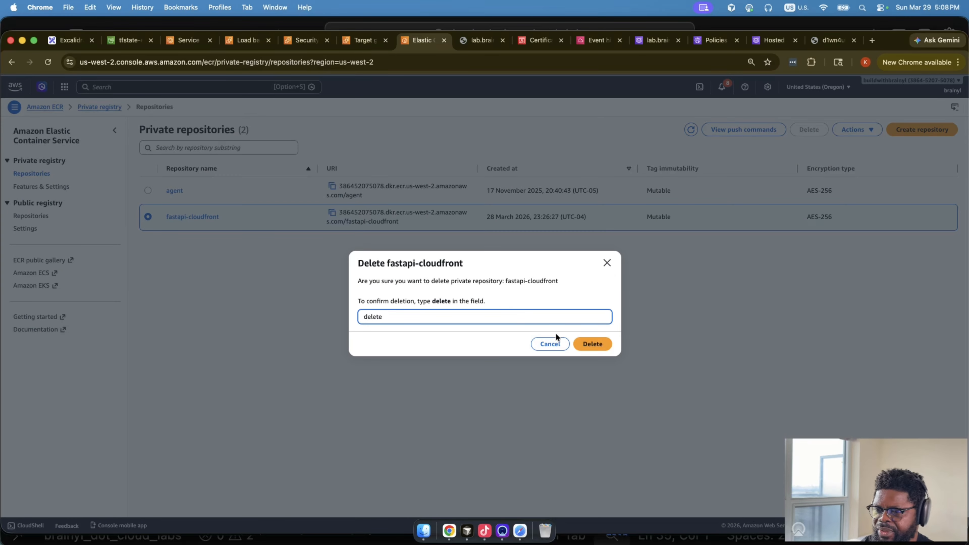
click(589, 343)
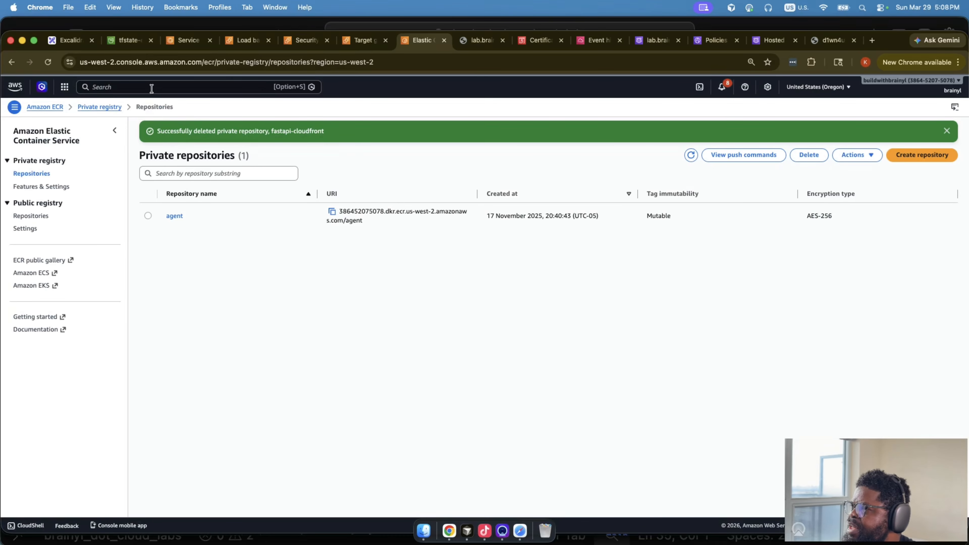
Step: Open the S3 buckets list via a search for s3 and select the tfstate-ecs-cloudfront bucket
click(151, 87)
text(s3)
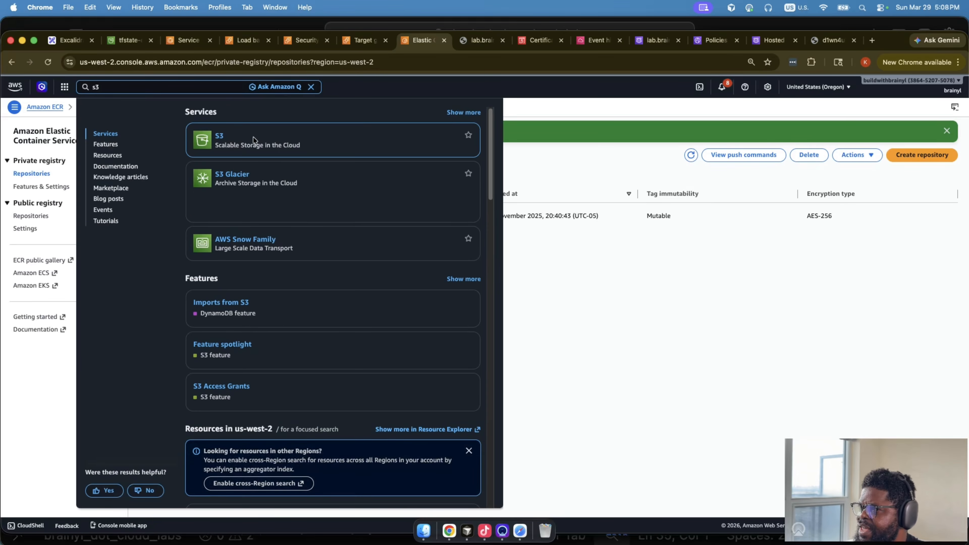
click(219, 138)
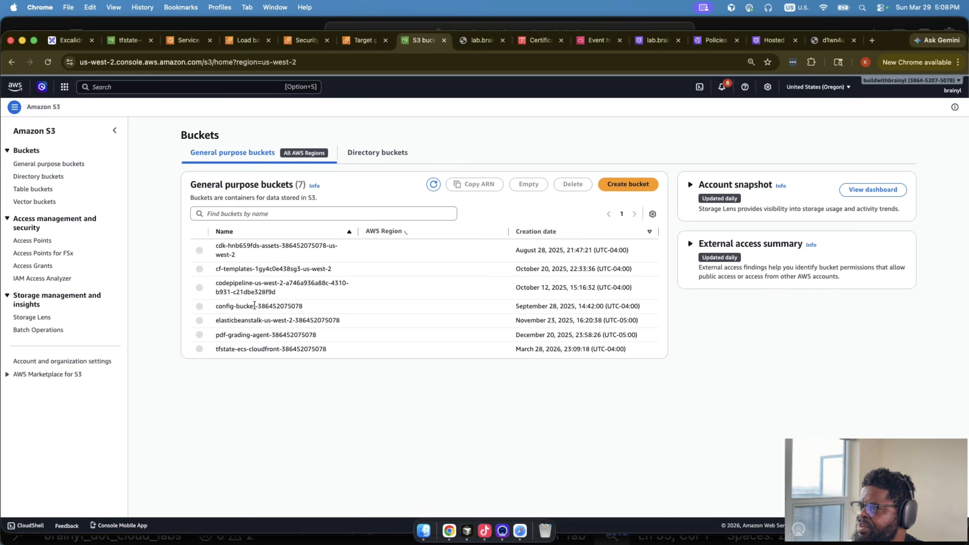
click(199, 347)
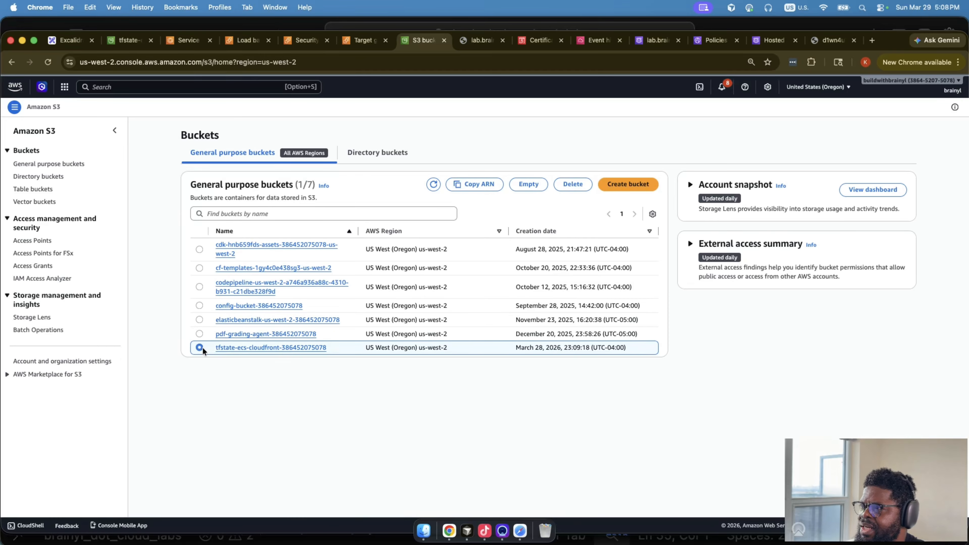
Step: Check the Terraform destroy progress in Cursor, view the Excalidraw architecture diagram in Chrome while waiting, and recheck the destroy before returning to Chrome
click(465, 530)
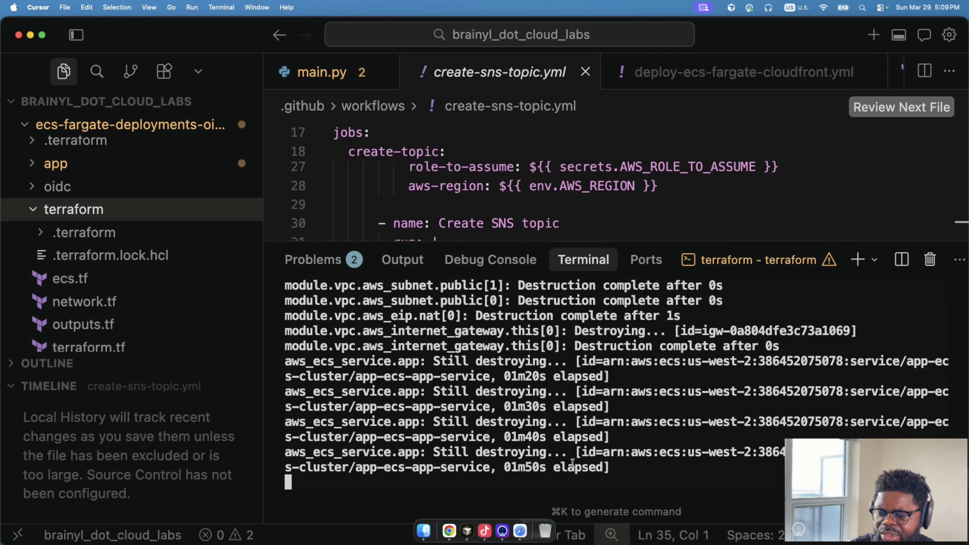
click(449, 530)
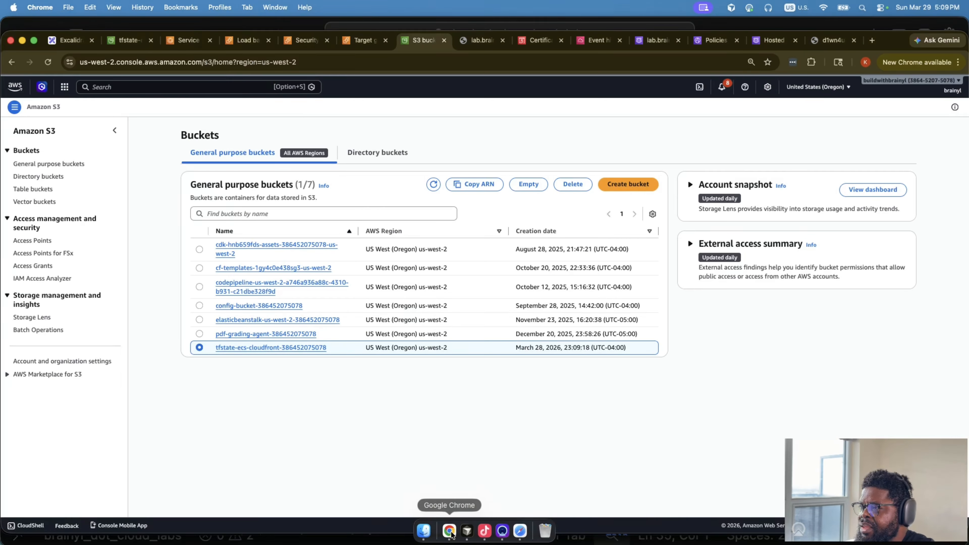
click(77, 41)
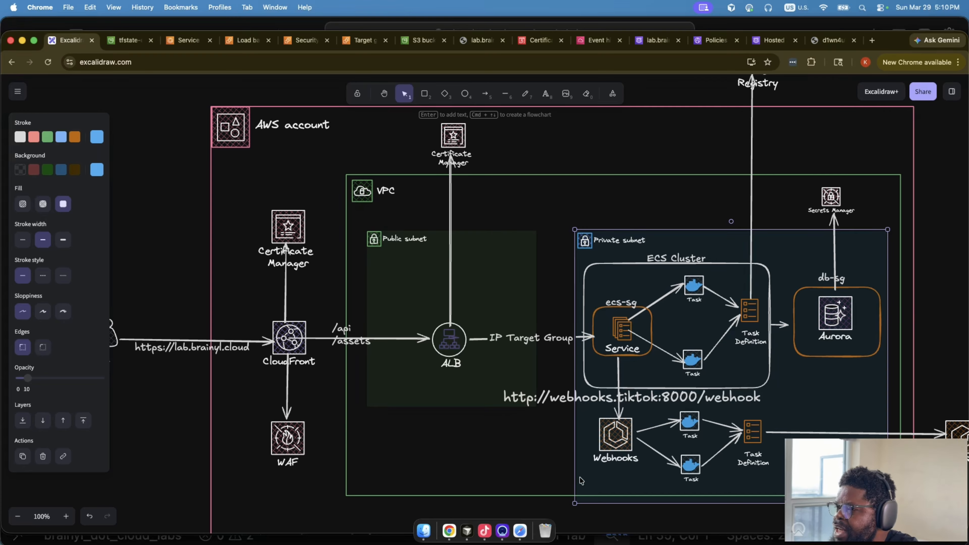
click(467, 531)
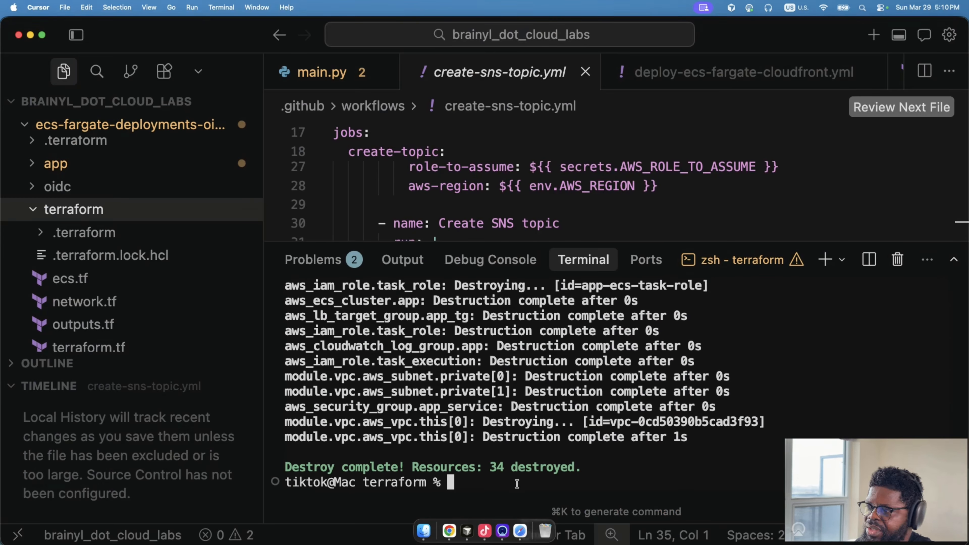
click(449, 530)
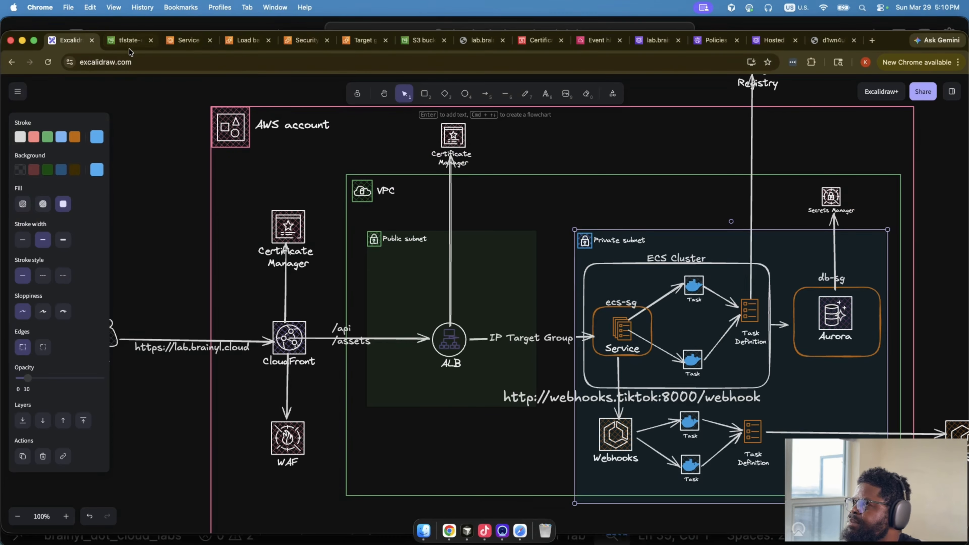
Step: Empty the tfstate-ecs-cloudfront bucket of all its objects, confirming with permanently delete
click(129, 40)
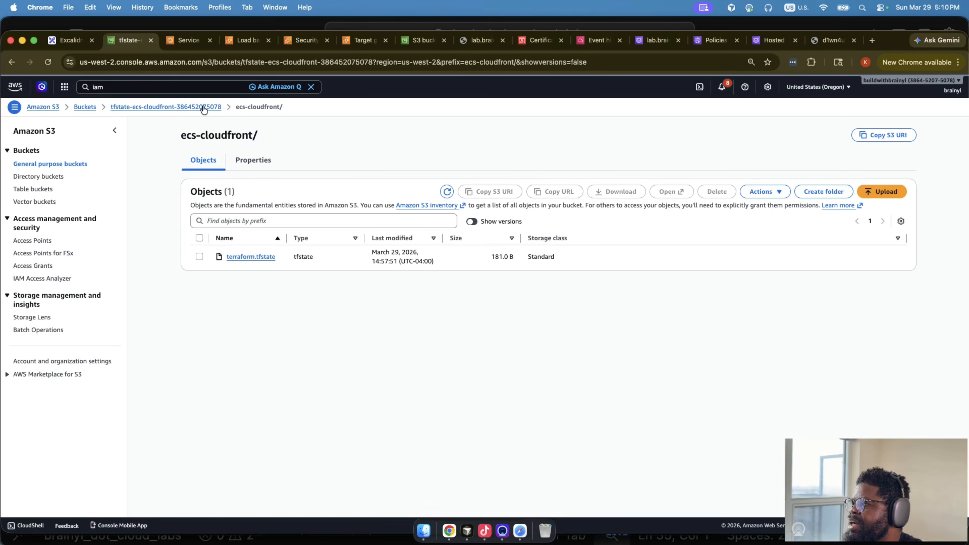
click(175, 107)
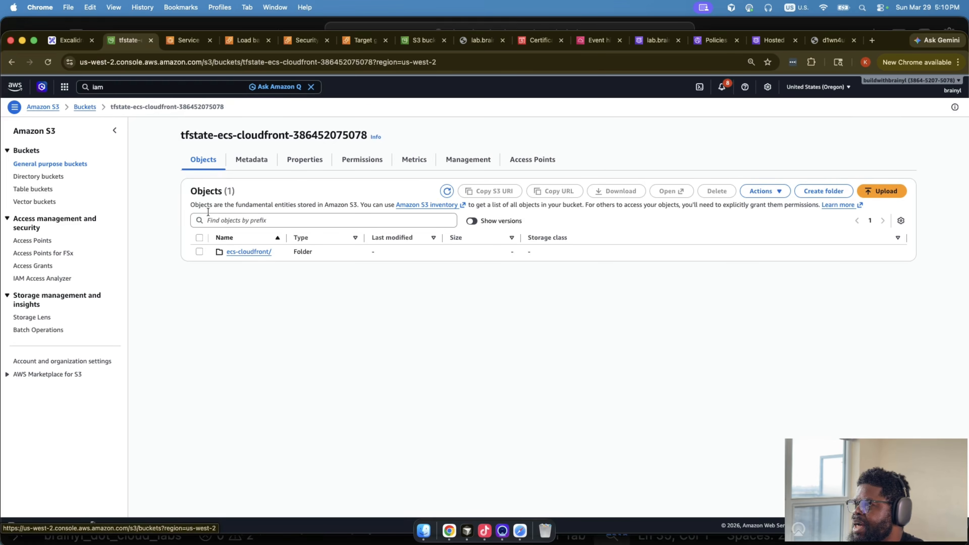
click(87, 107)
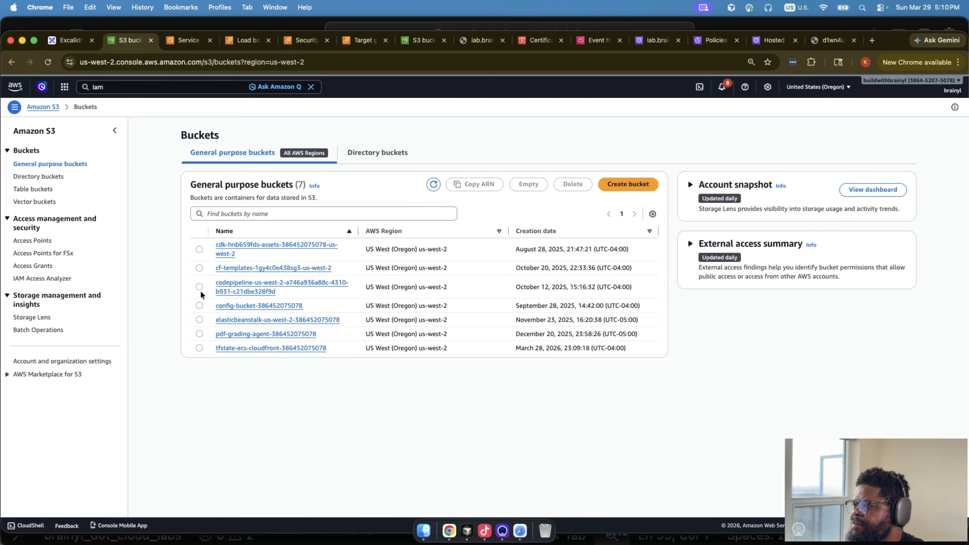
click(199, 348)
click(536, 186)
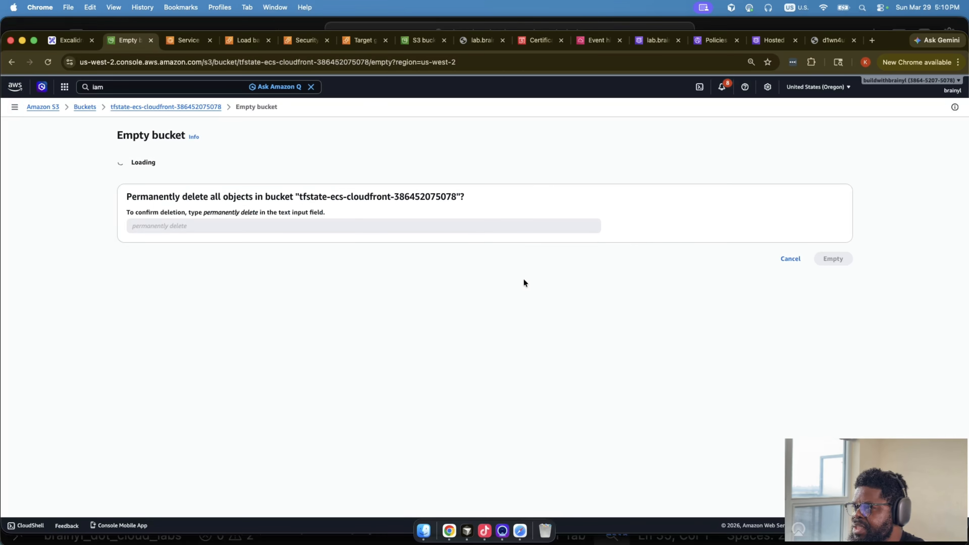
drag(205, 275, 243, 276)
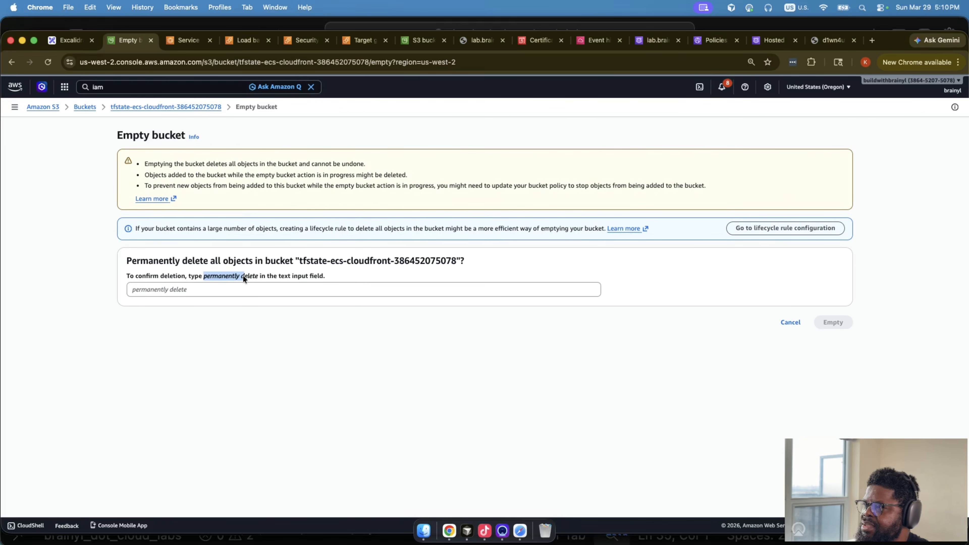
click(253, 290)
text(permanently delete)
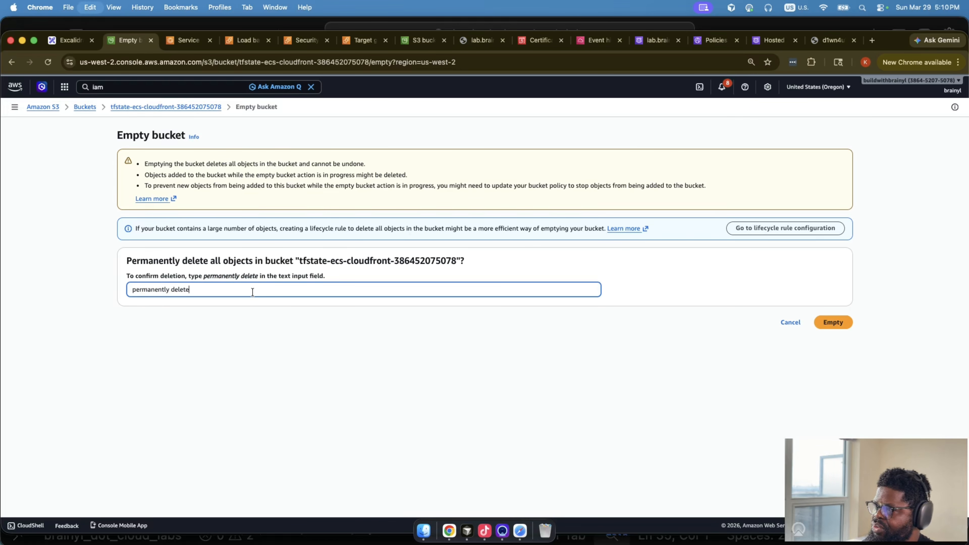
click(821, 323)
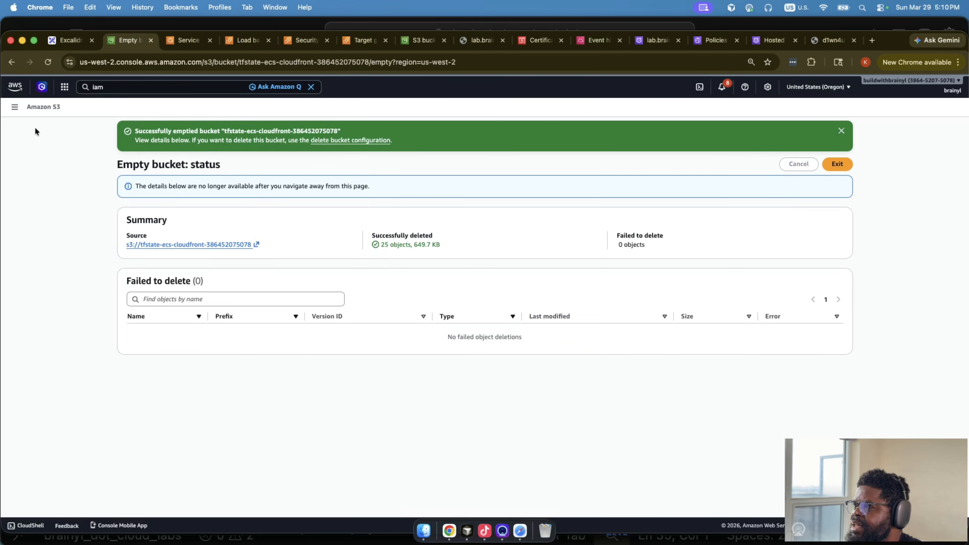
Step: Return to the general purpose buckets and delete the tfstate-ecs-cloudfront bucket, confirming with its copied name
click(14, 107)
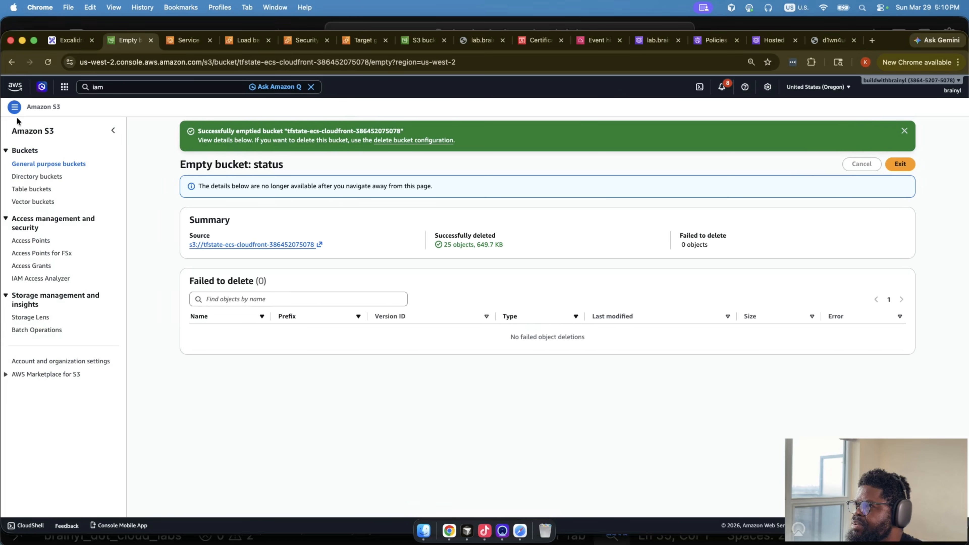
click(38, 167)
click(199, 347)
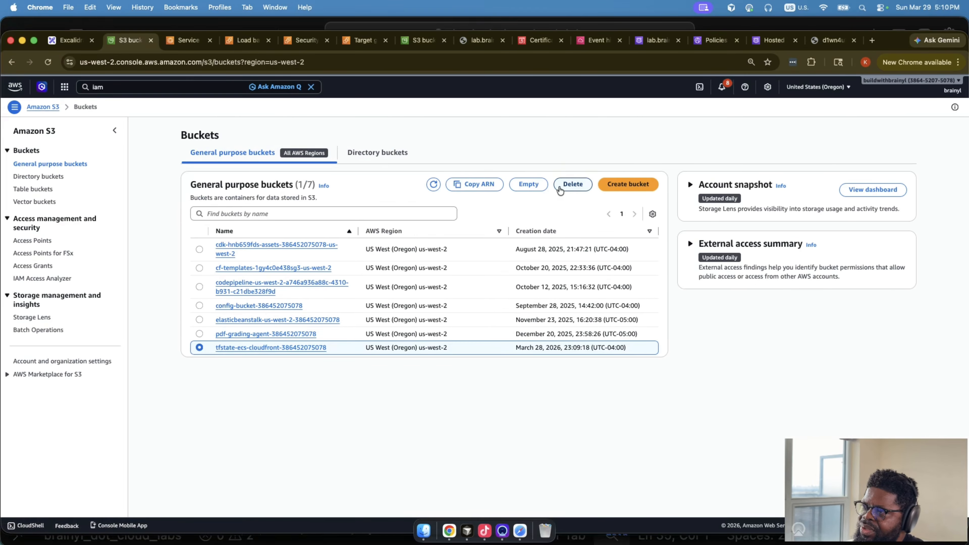
click(572, 184)
mouse_move(189, 241)
mouse_down()
mouse_move(366, 242)
mouse_move(190, 245)
mouse_up()
key(super+c)
click(340, 241)
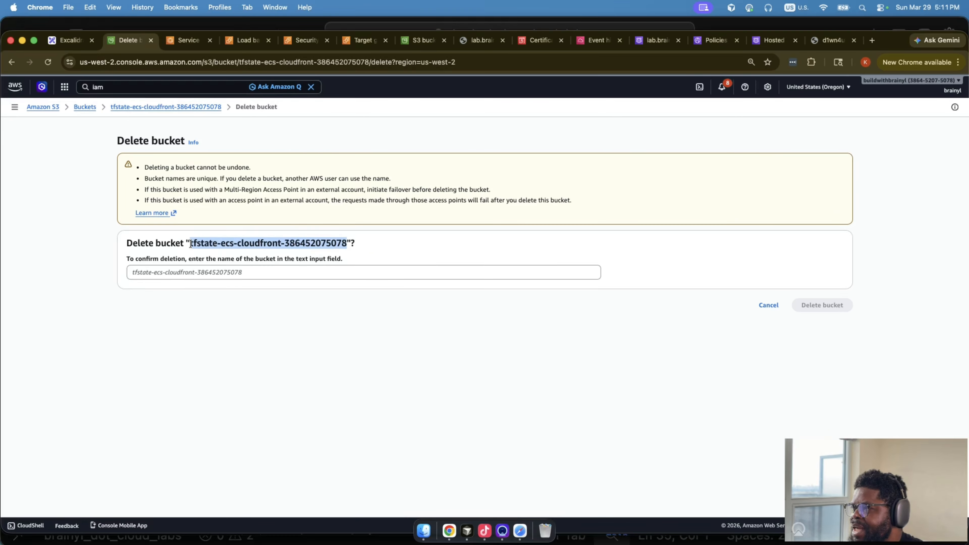
click(204, 270)
key(super+v)
click(831, 306)
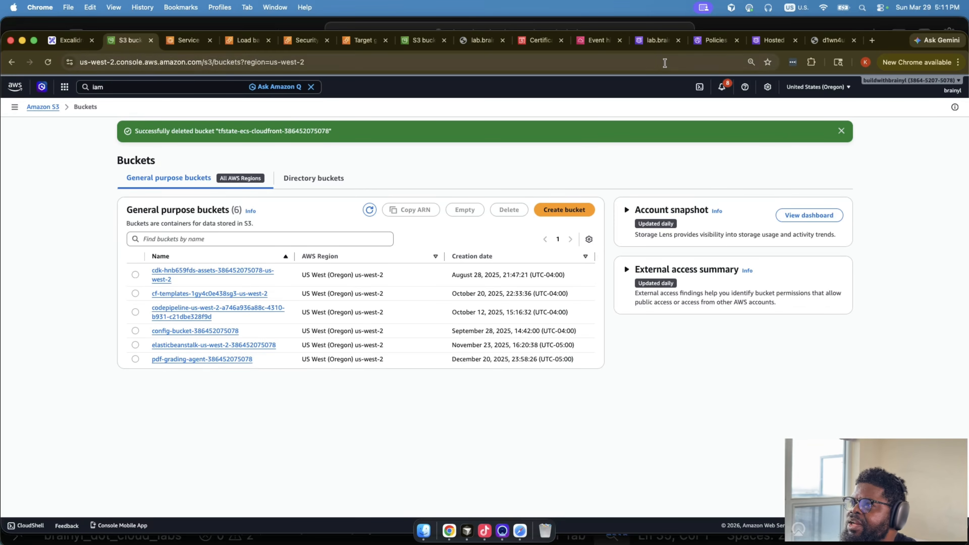
Step: Delete the A, AAAA and CNAME records from the lab.brainyl.cloud hosted zone in Route 53
click(657, 40)
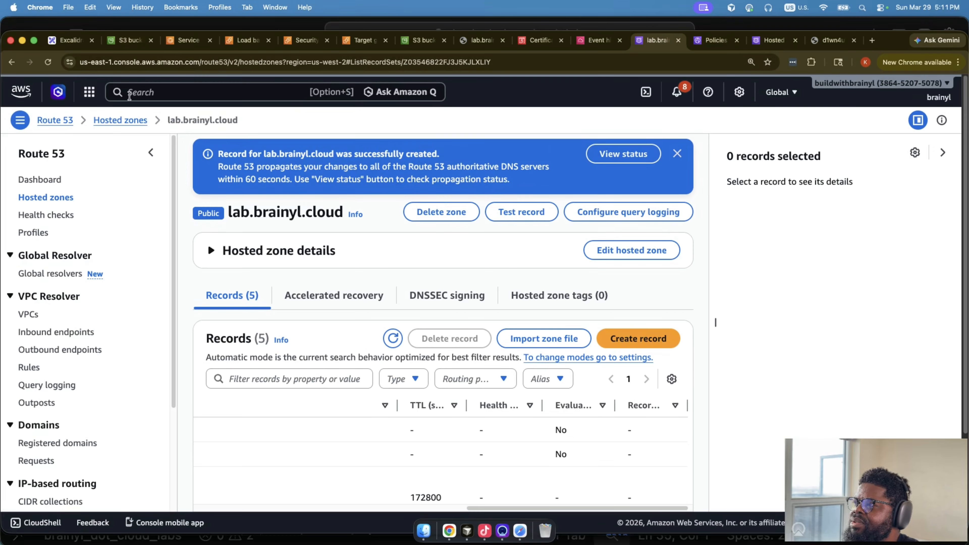
click(126, 120)
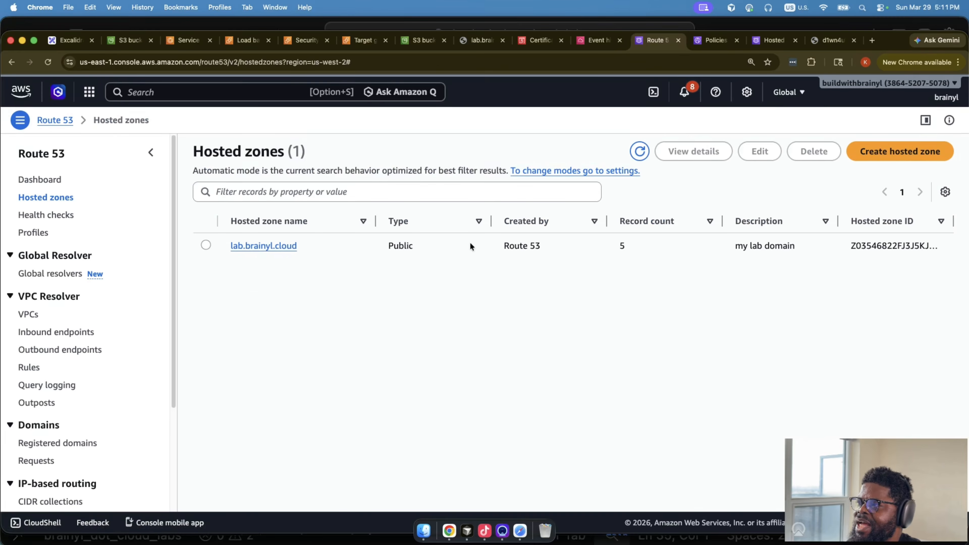
click(263, 245)
scroll(359, 276, down, 3)
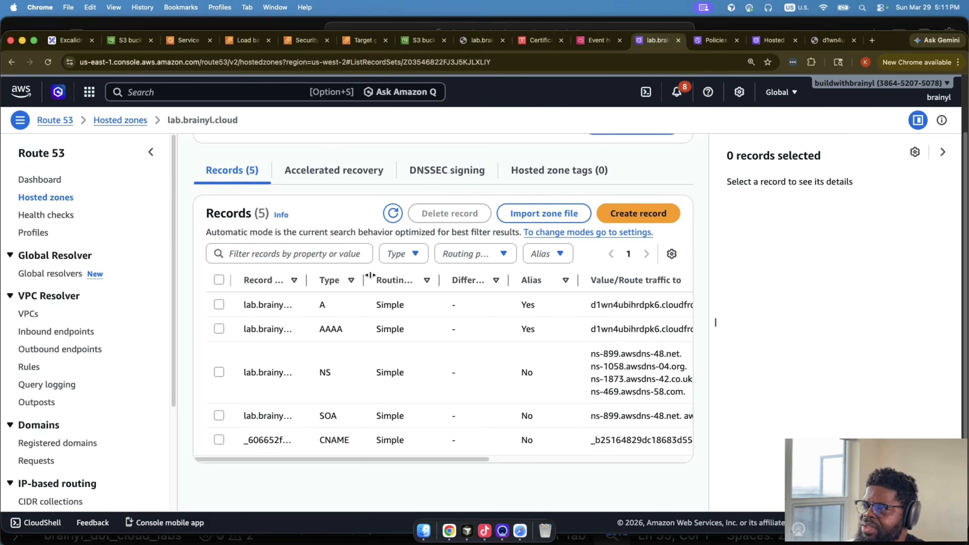
drag(359, 276, 462, 280)
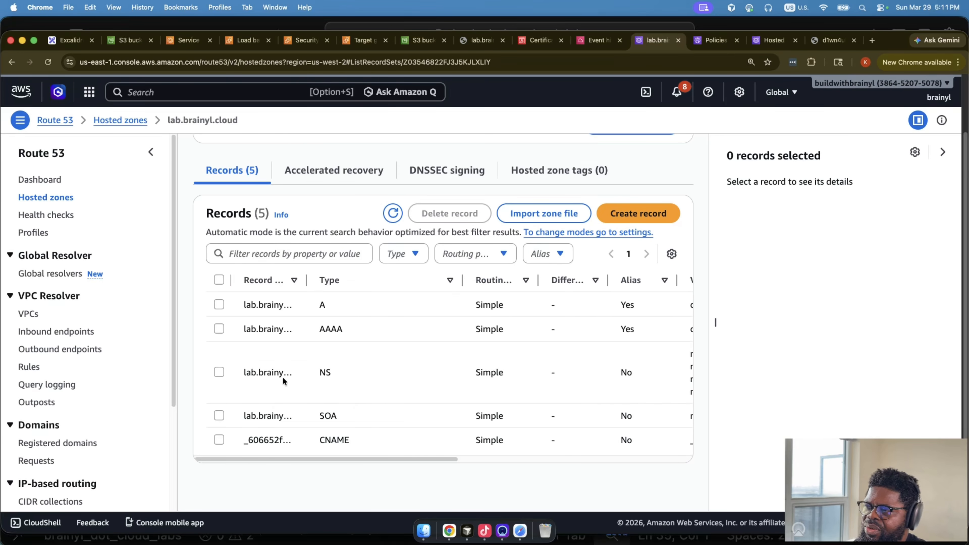
click(218, 305)
click(219, 330)
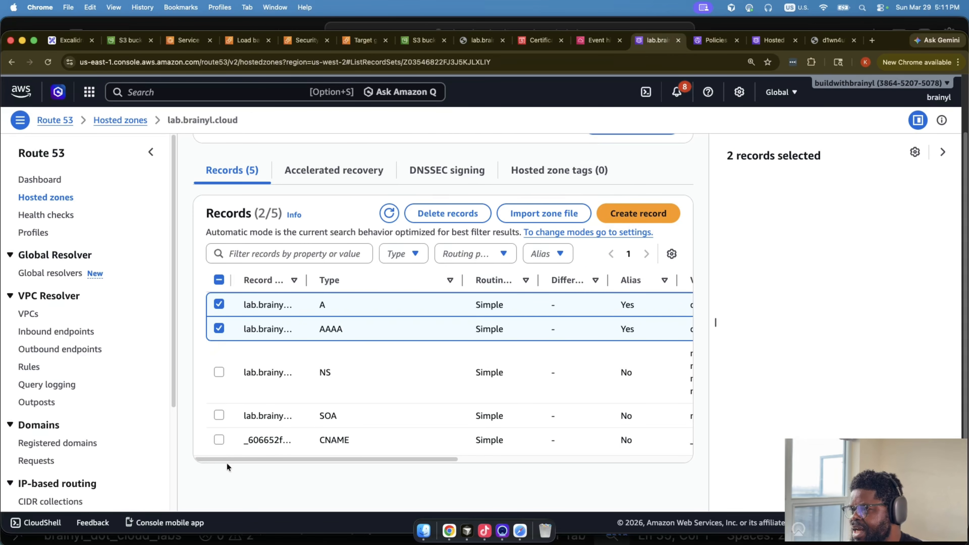
click(218, 439)
click(448, 213)
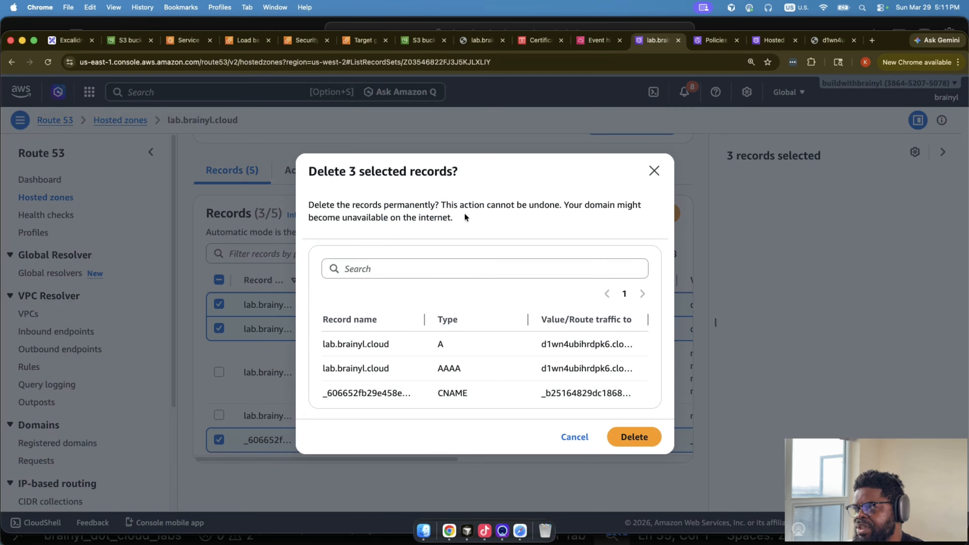
click(633, 437)
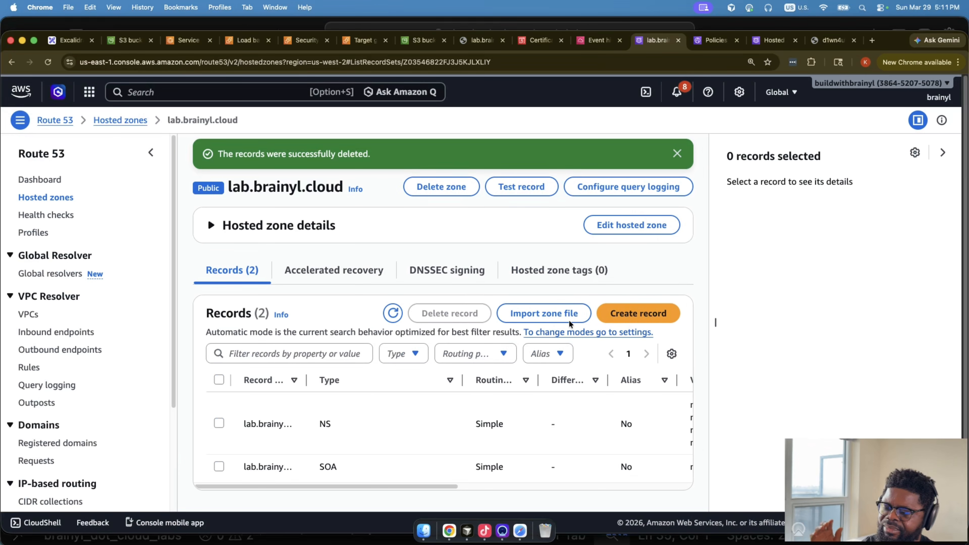
Step: Switch to the brainyl.cloud hosted zone window, reselect the _f17ff03fac9f24cdbe5234a3fd25aa46 CNAME record, and open its deletion confirmation before cancelling
drag(968, 145, 426, 44)
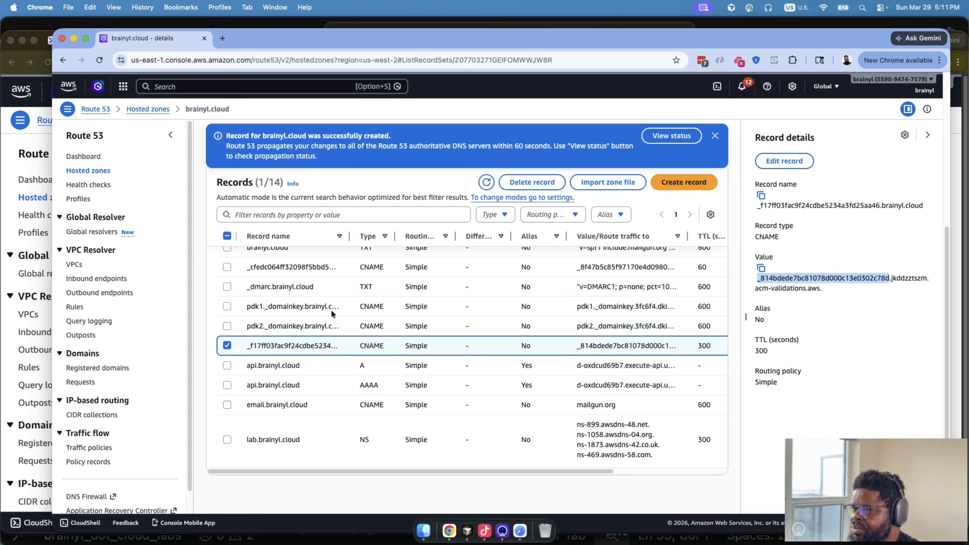
click(225, 345)
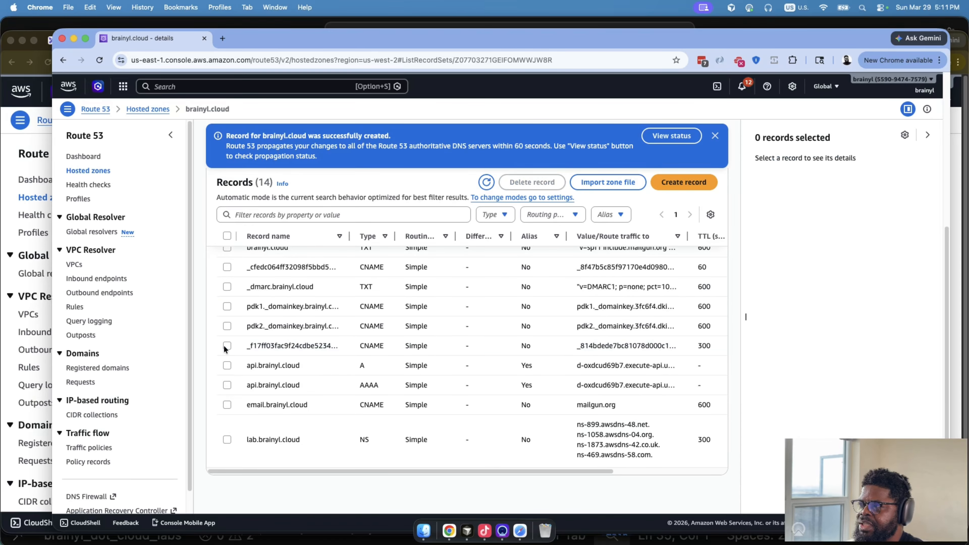
click(225, 345)
click(225, 347)
click(226, 346)
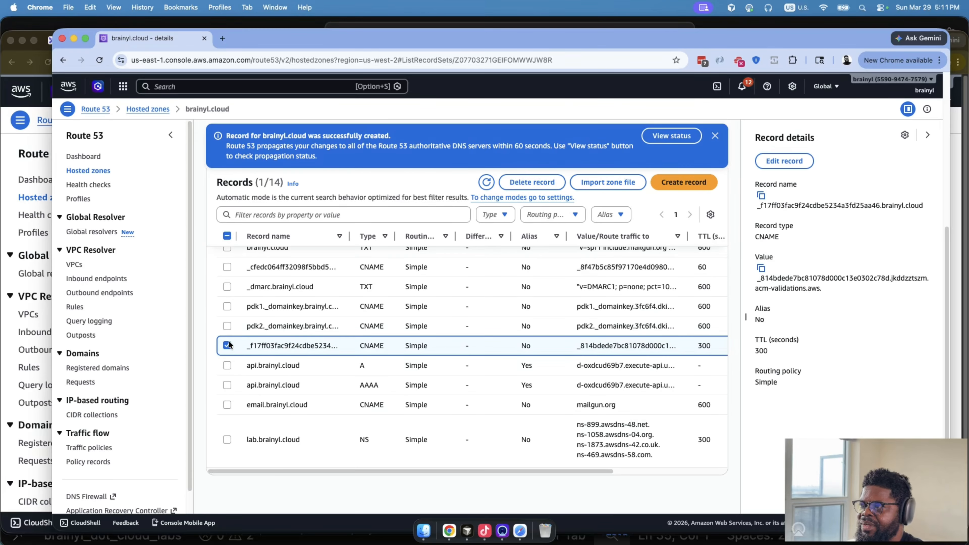
click(503, 186)
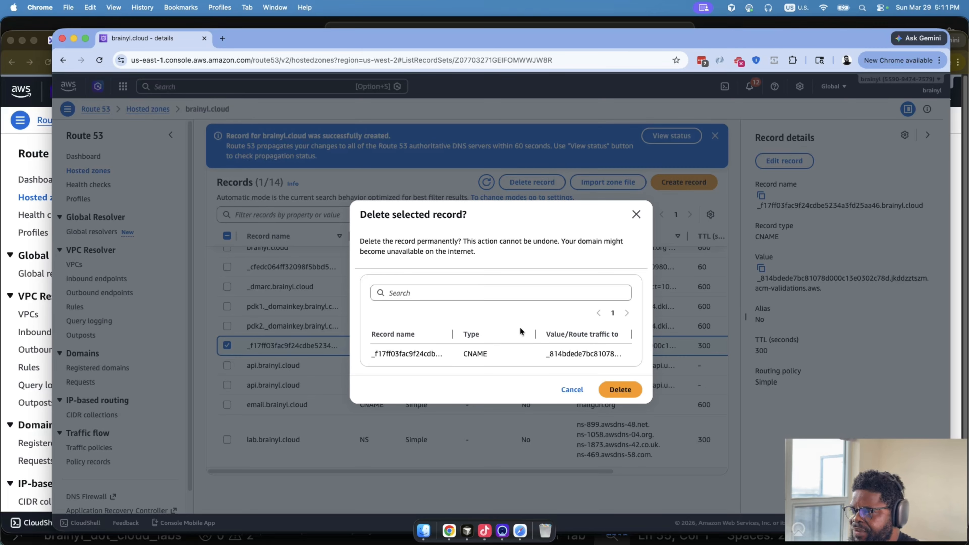
click(572, 390)
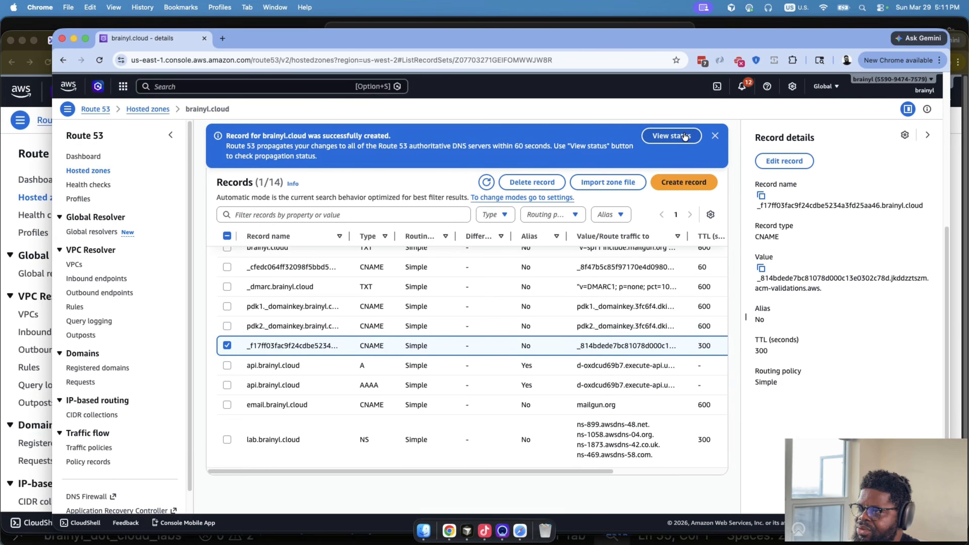
Step: Widen the Value/Route traffic to column to check the selected ACM validation CNAME, delete that record from brainyl.cloud, and close the window
drag(607, 471, 693, 472)
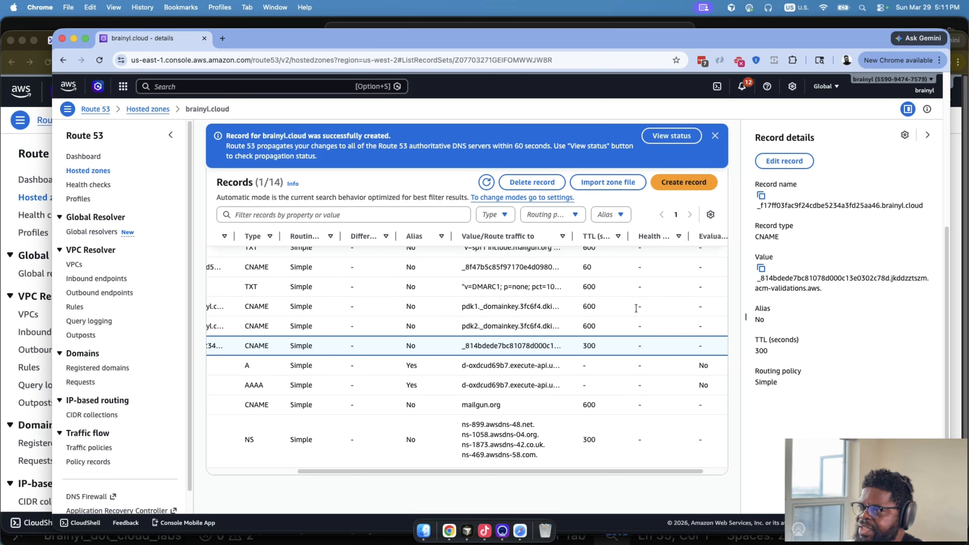
drag(575, 235, 716, 236)
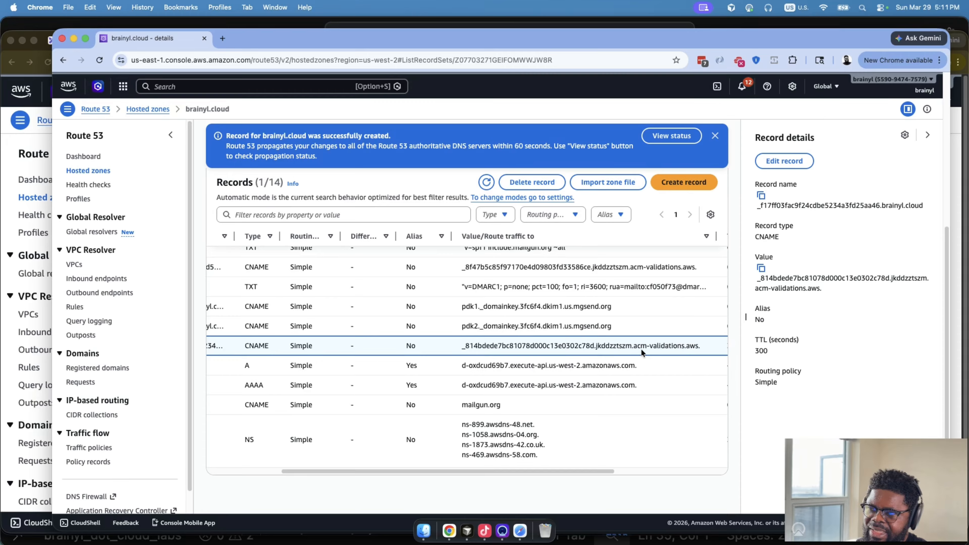
drag(395, 471, 321, 471)
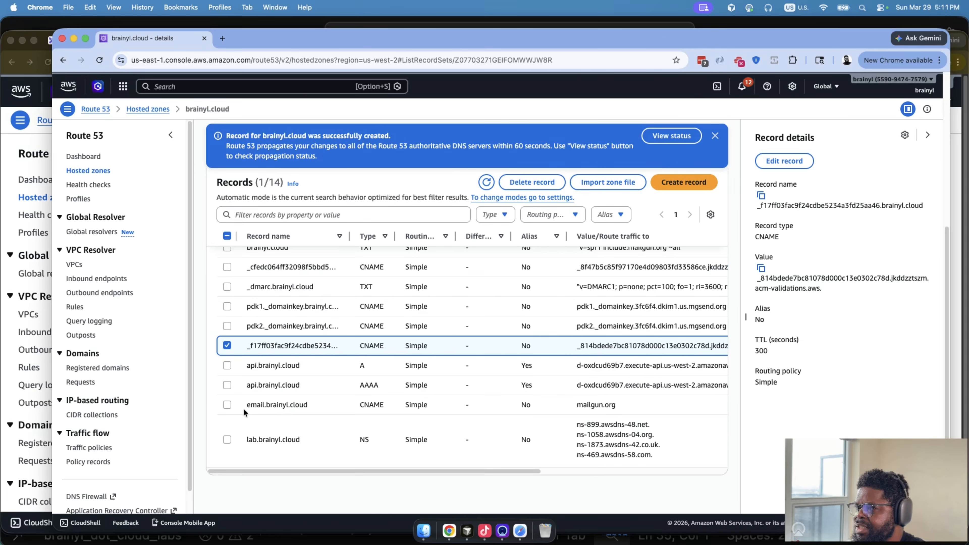
click(541, 190)
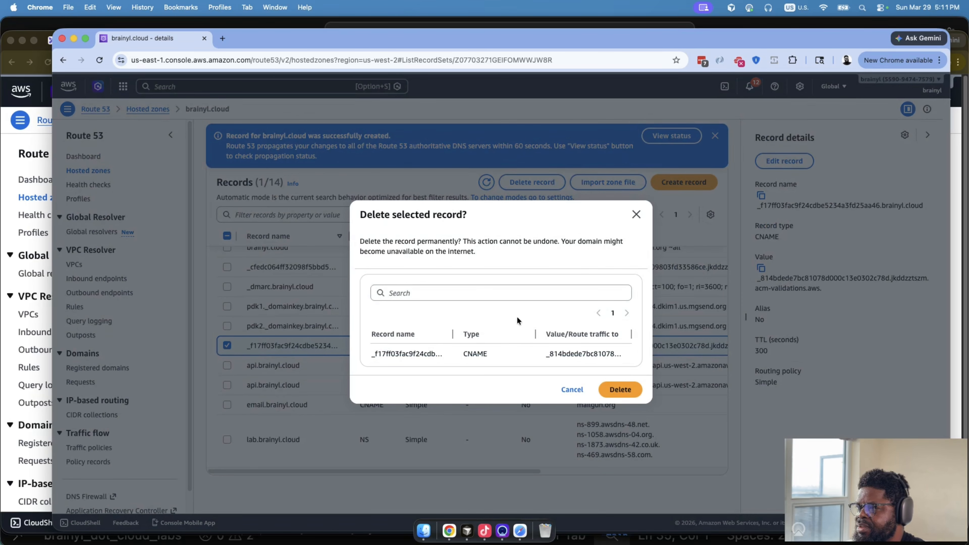
click(620, 389)
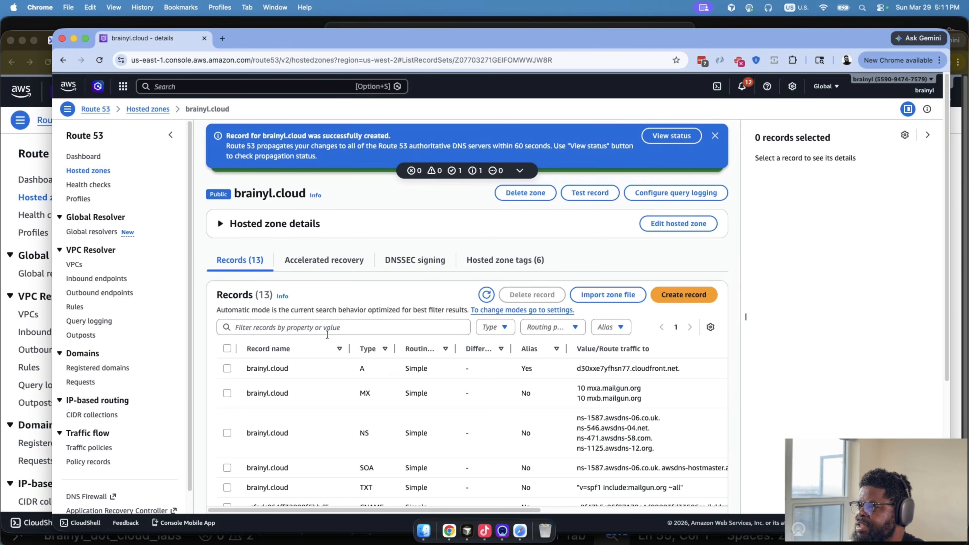
click(63, 39)
Step: Review the remaining record names and values in the lab.brainyl.cloud hosted zone, and return to the Excalidraw architecture diagram
scroll(699, 355, down, 2)
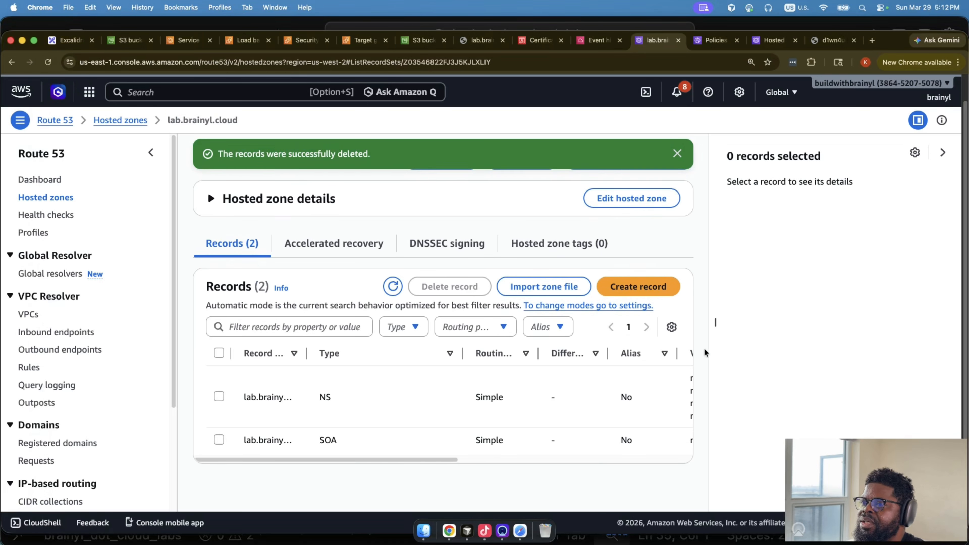
scroll(713, 353, up, 2)
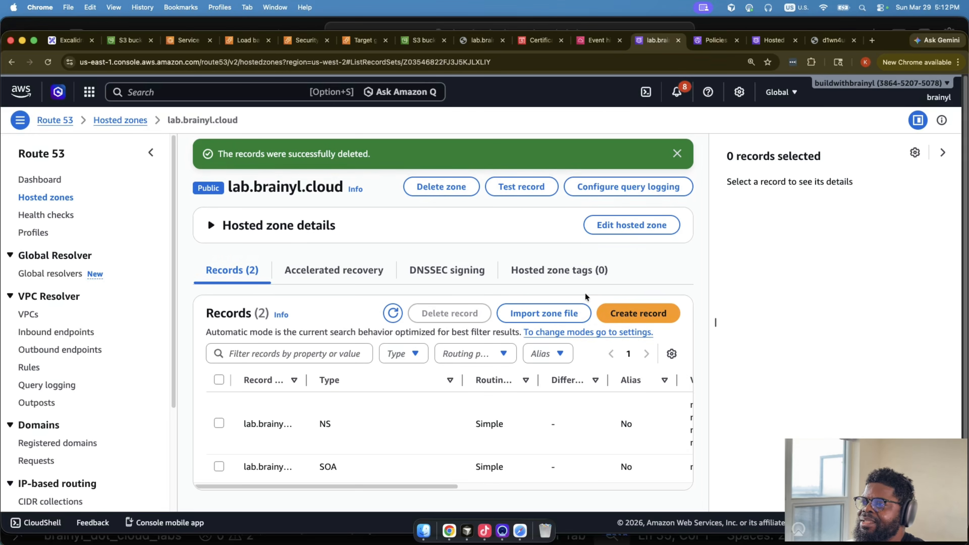
scroll(553, 458, right, 5)
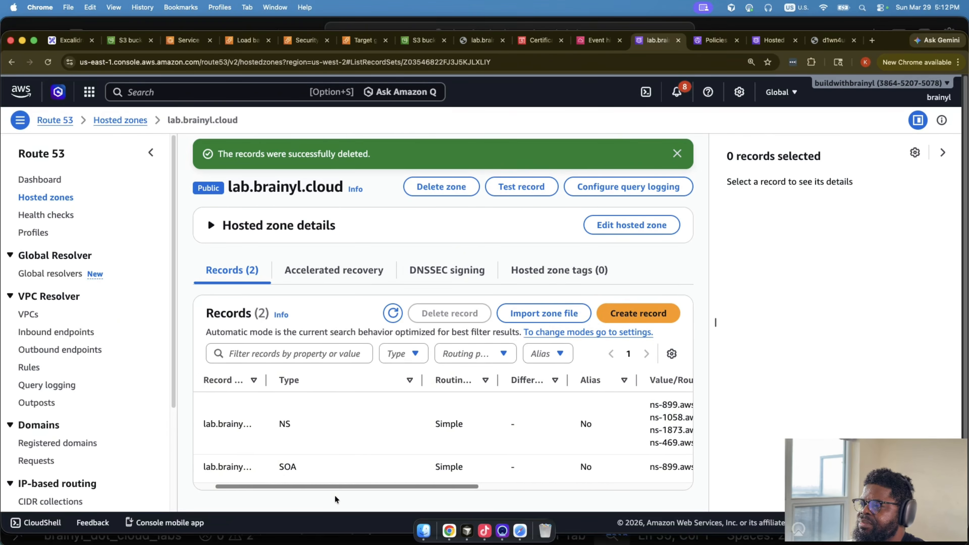
scroll(526, 471, right, 3)
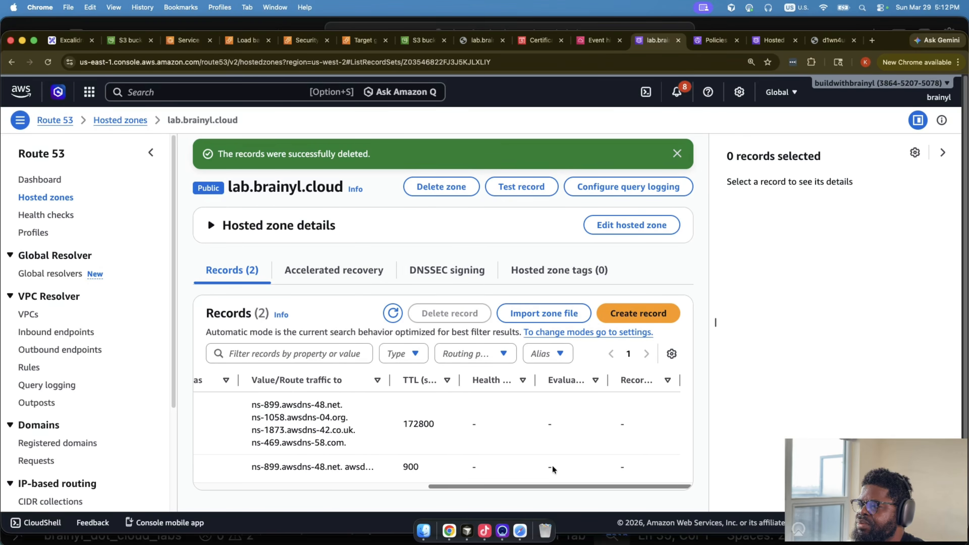
scroll(553, 469, left, 8)
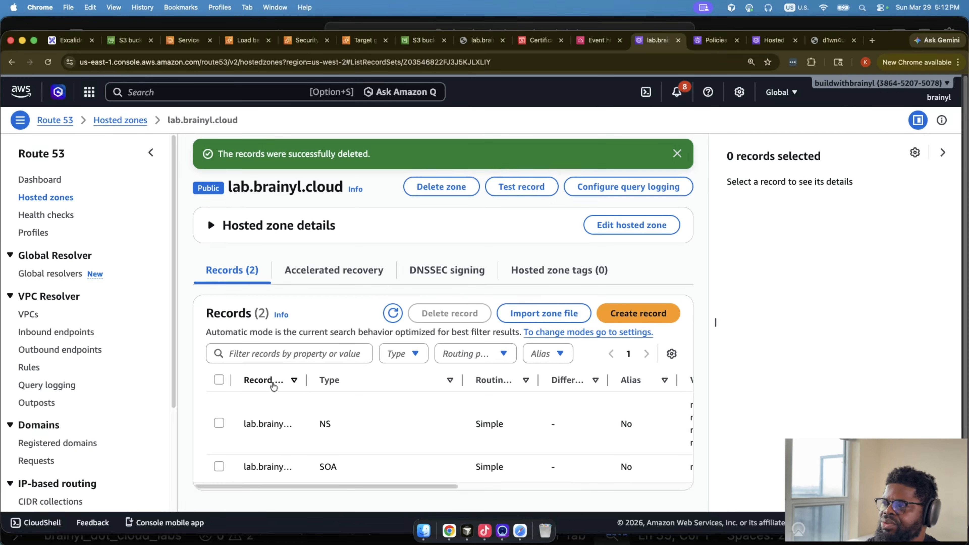
drag(304, 378, 314, 378)
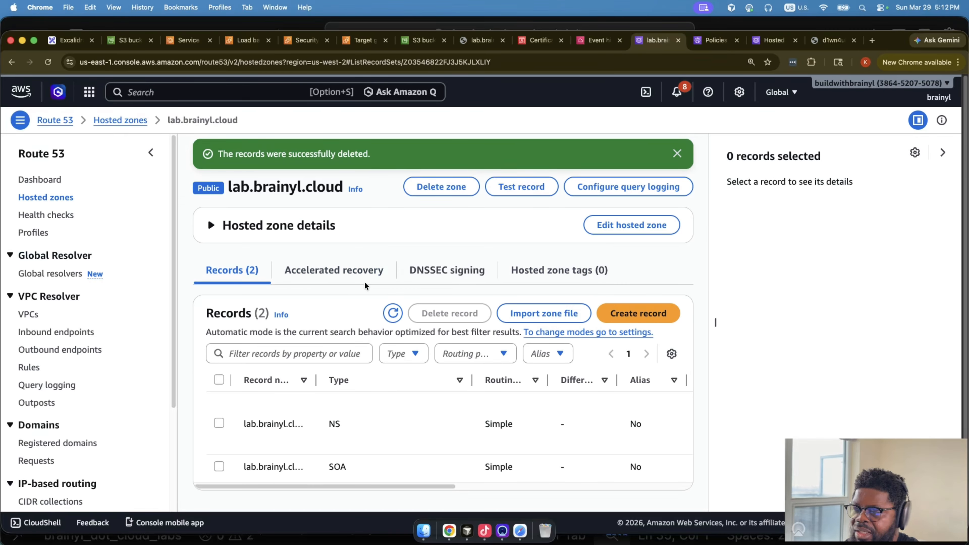
click(81, 38)
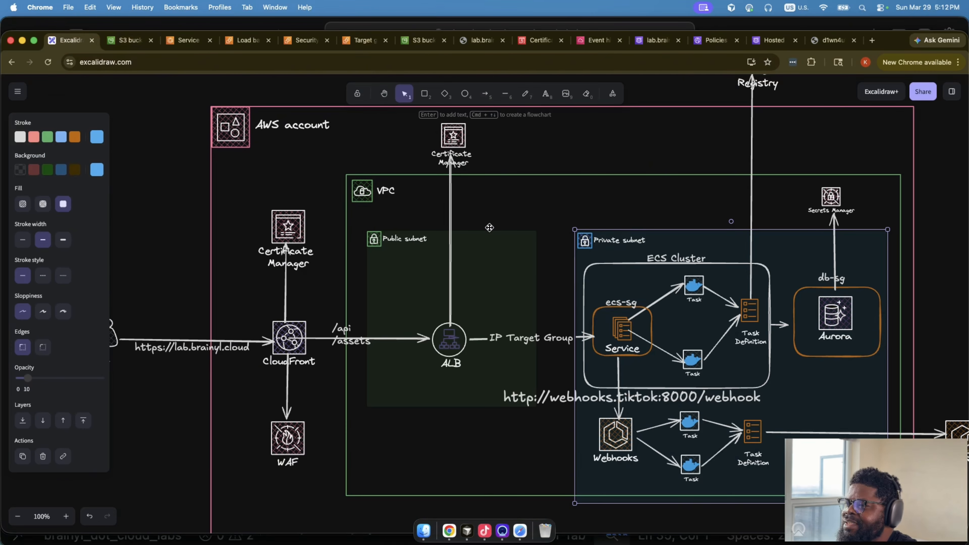